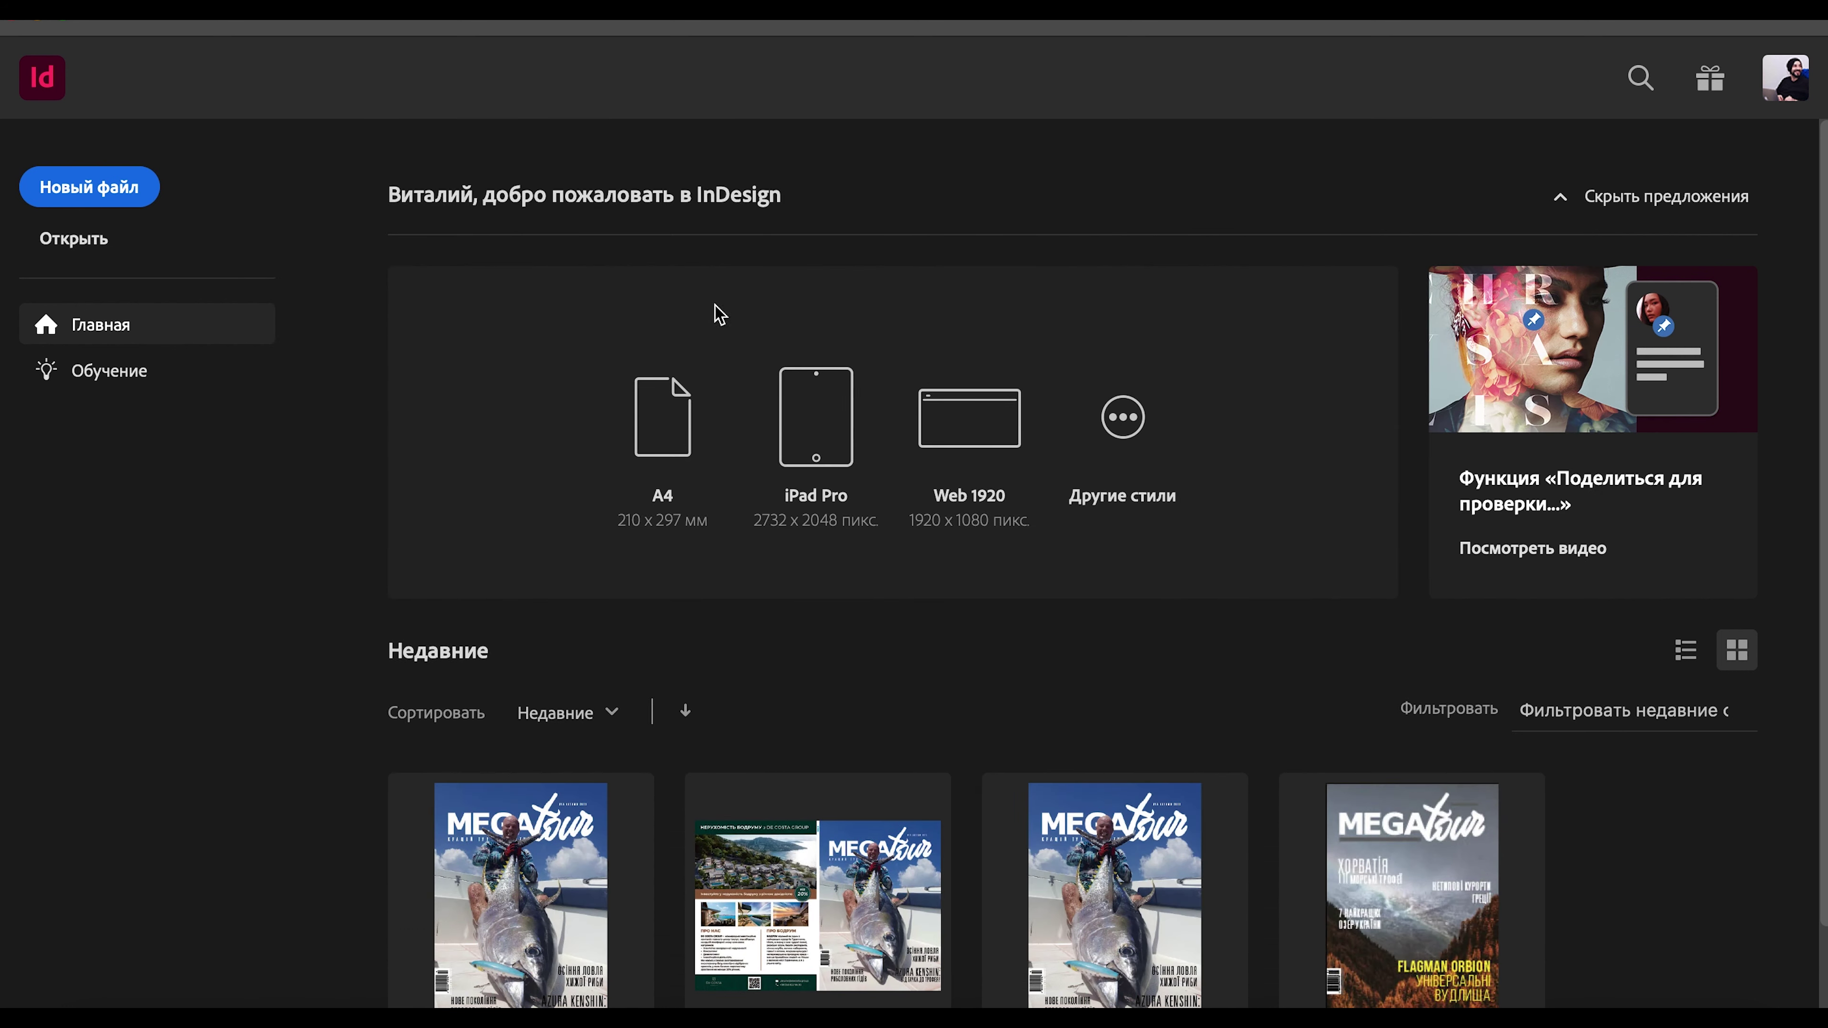
- Make a 220 × 290 mm portrait document with facing pages and 3 mm bleed
{"action": "left_click", "coordinate": [121, 192]}
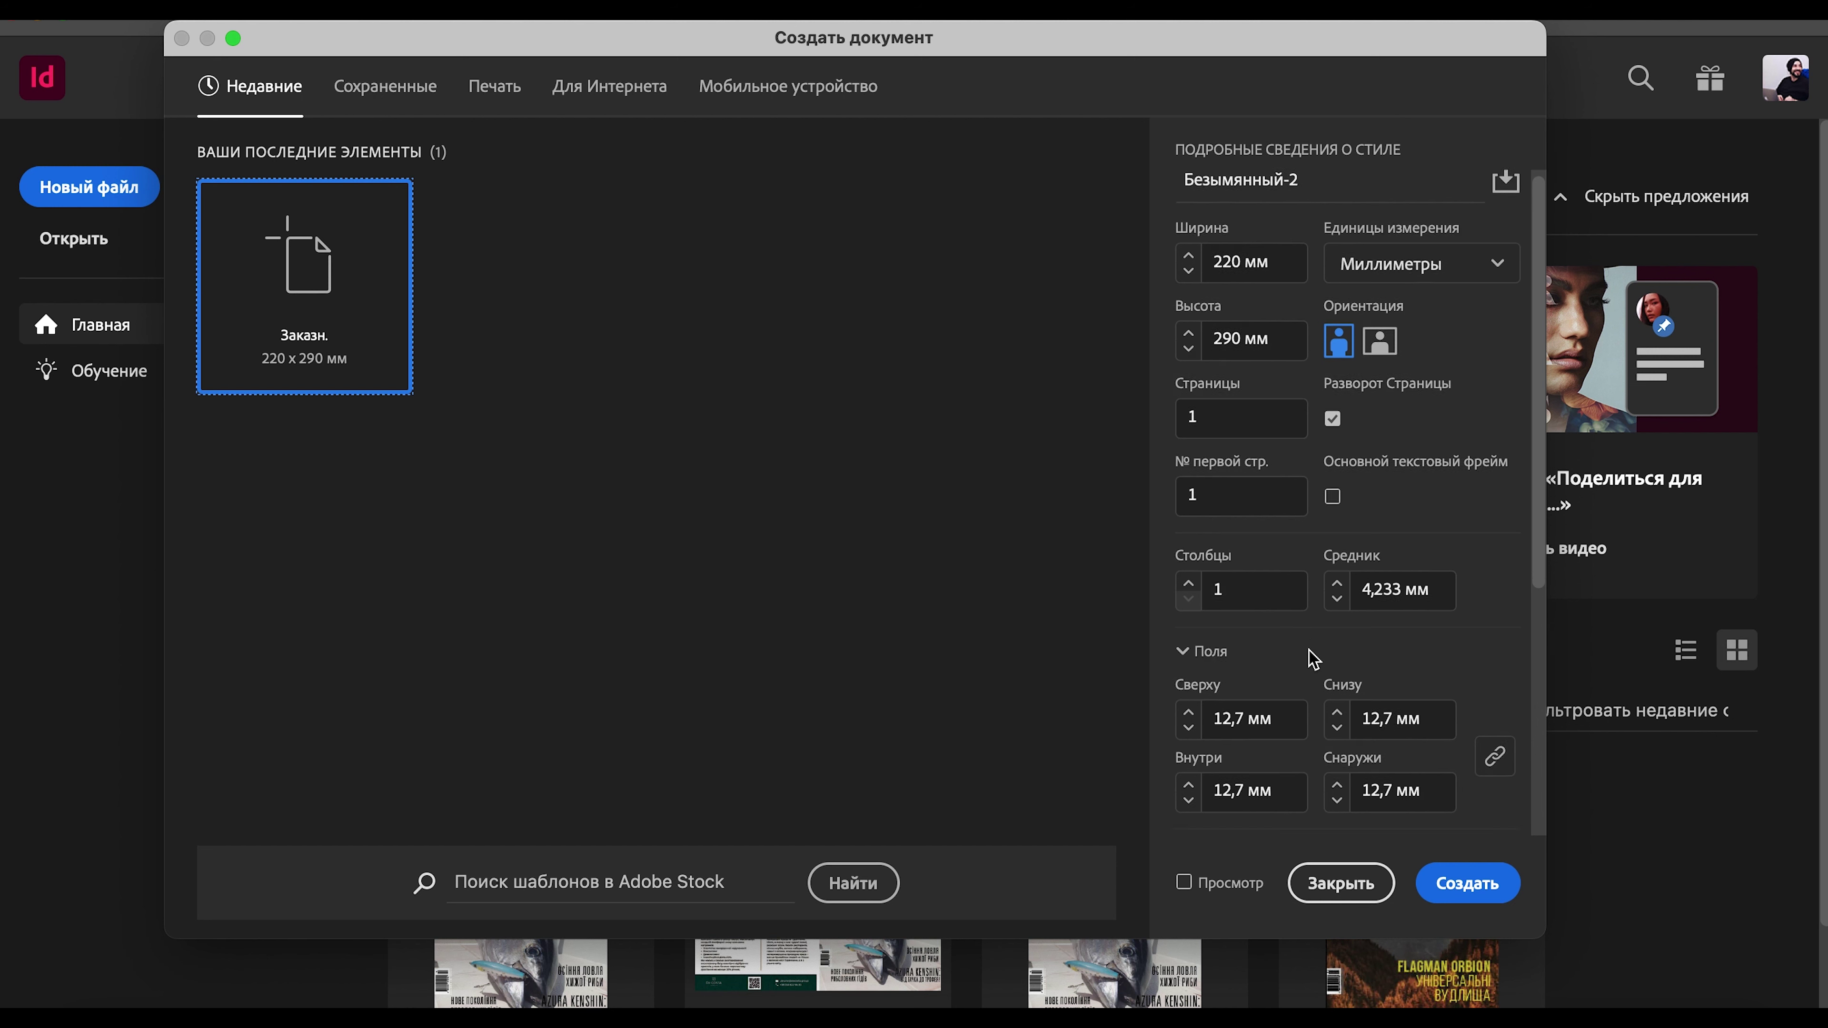
{"action": "scroll", "coordinate": [1313, 658], "scroll_direction": "down", "scroll_amount": 5}
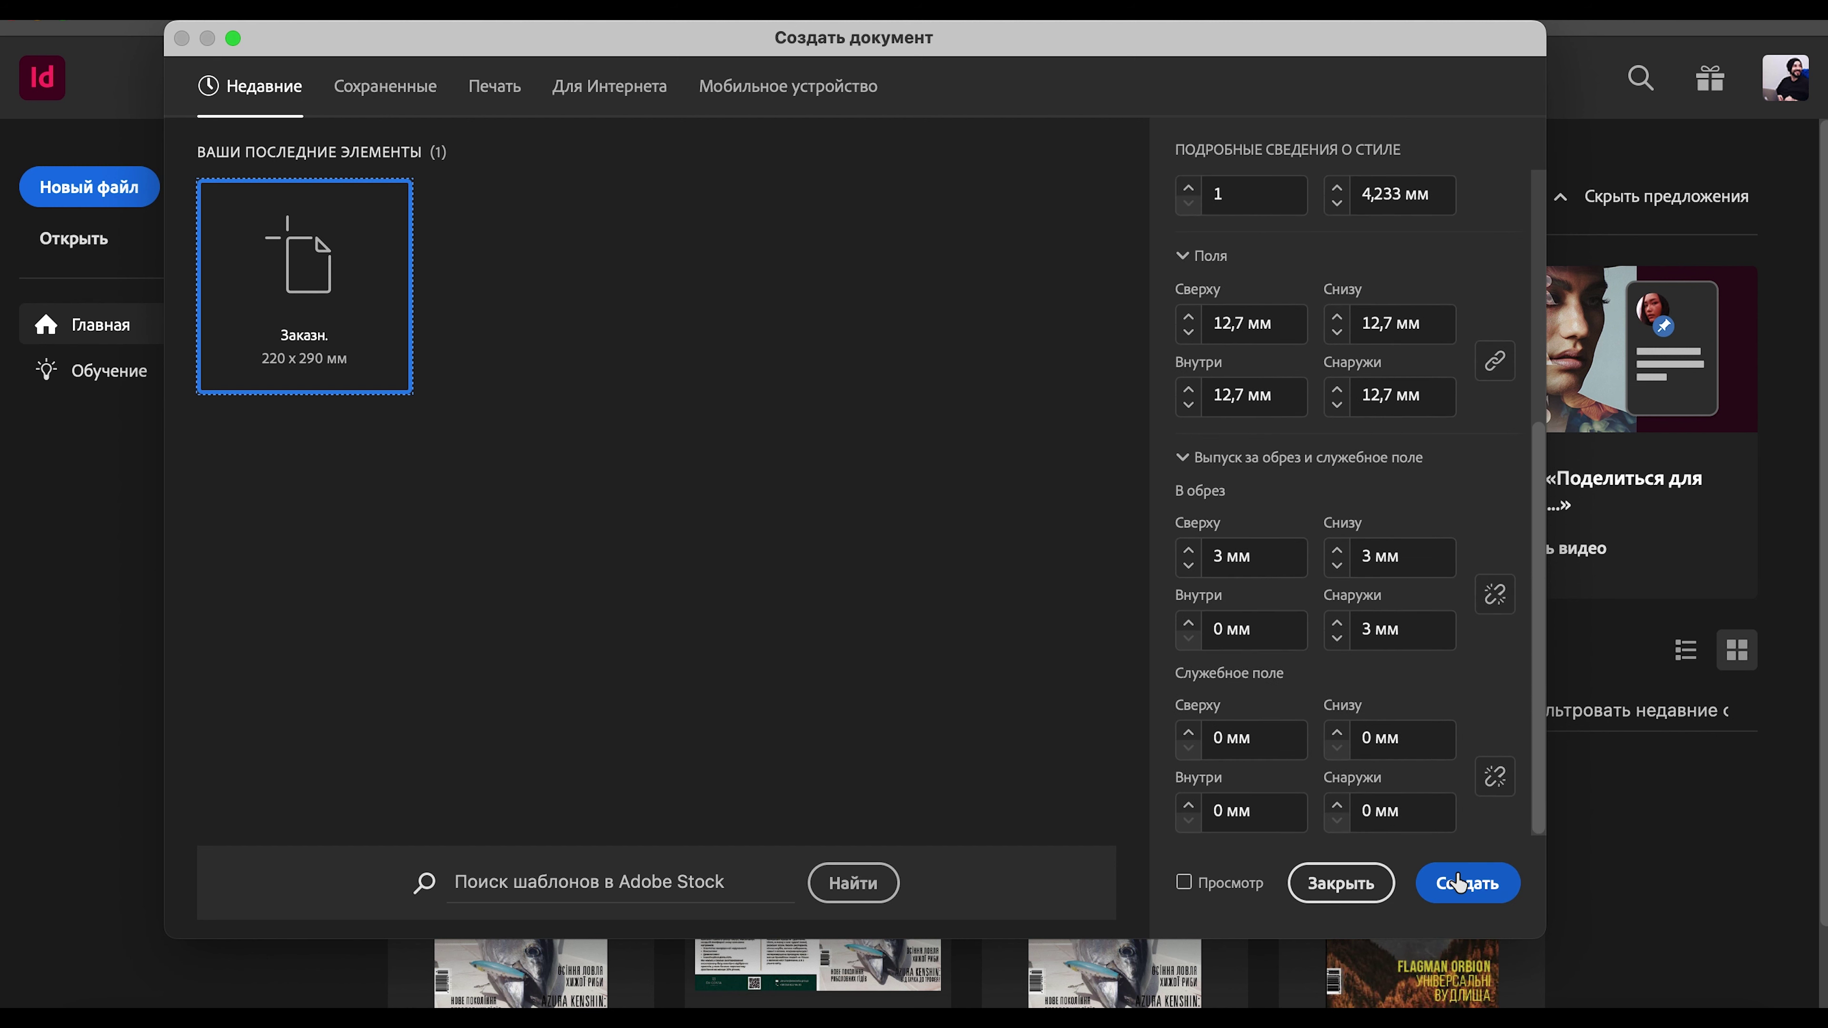
{"action": "left_click", "coordinate": [1463, 888]}
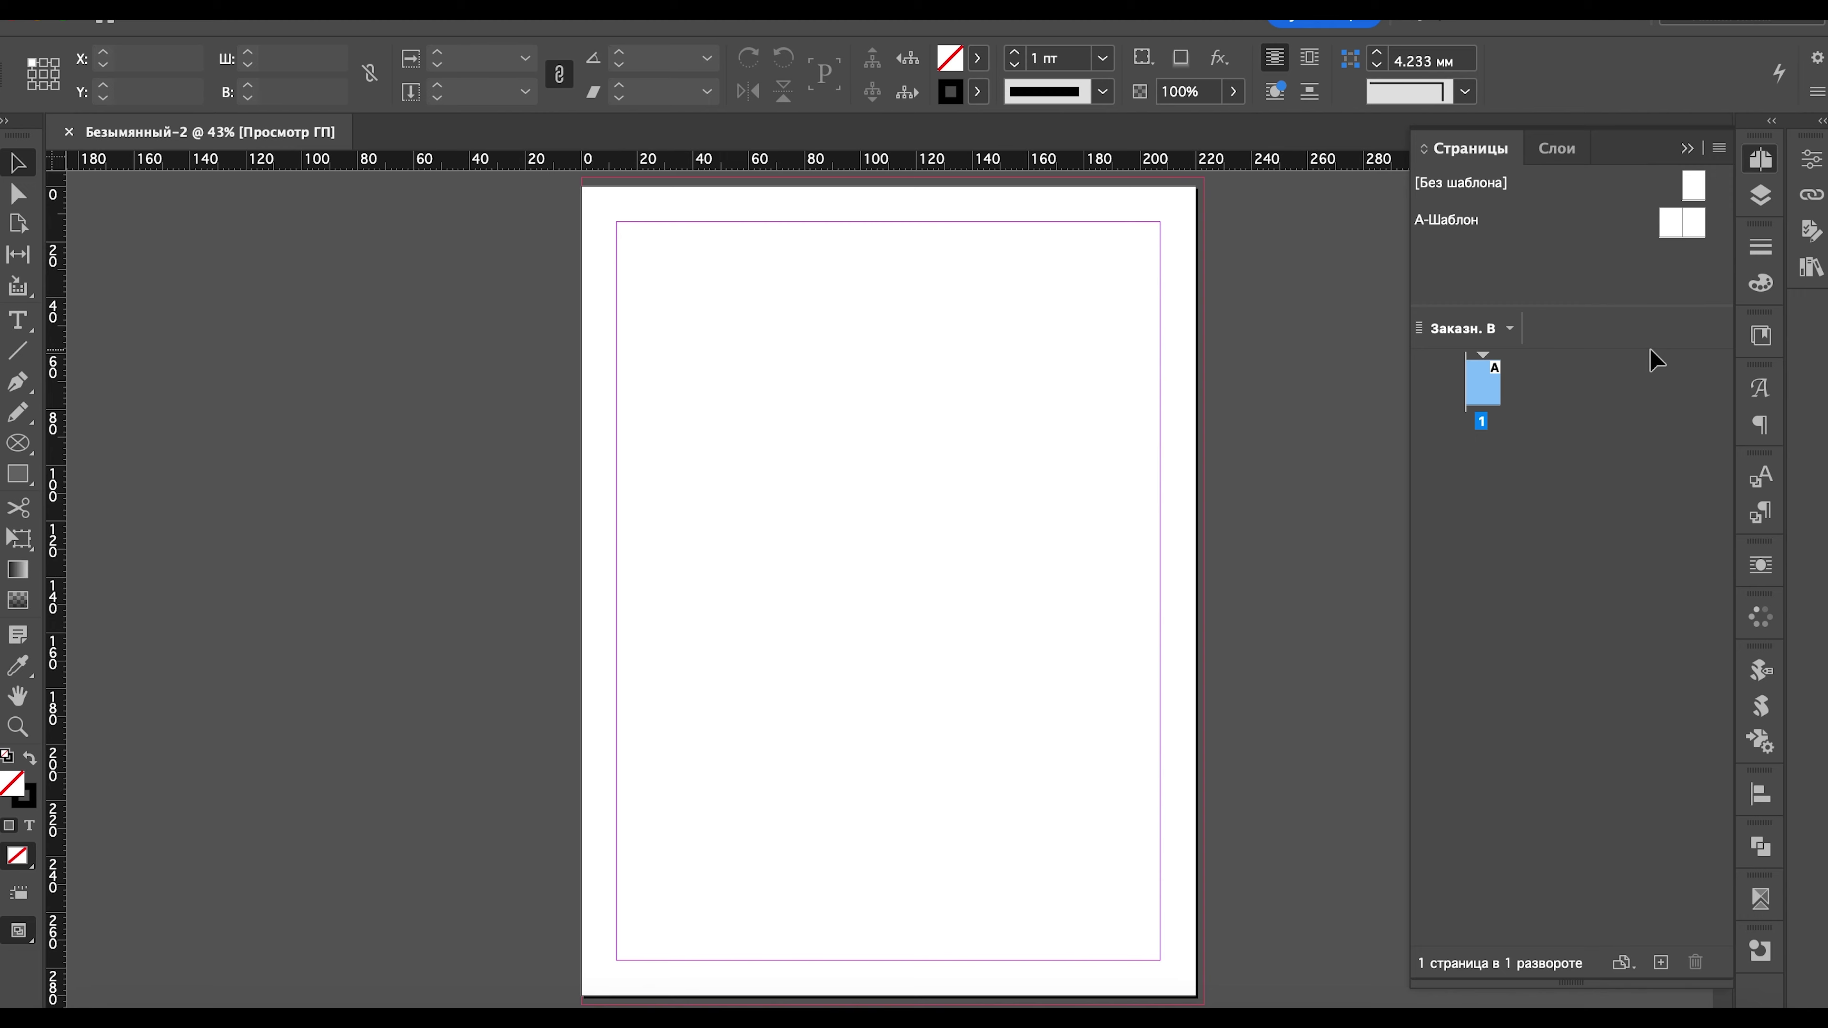
- Allow page shuffling, add three pages, and pair them into spreads 1–2 and 3–4
{"action": "right_click", "coordinate": [1472, 404]}
{"action": "left_click", "coordinate": [1184, 741]}
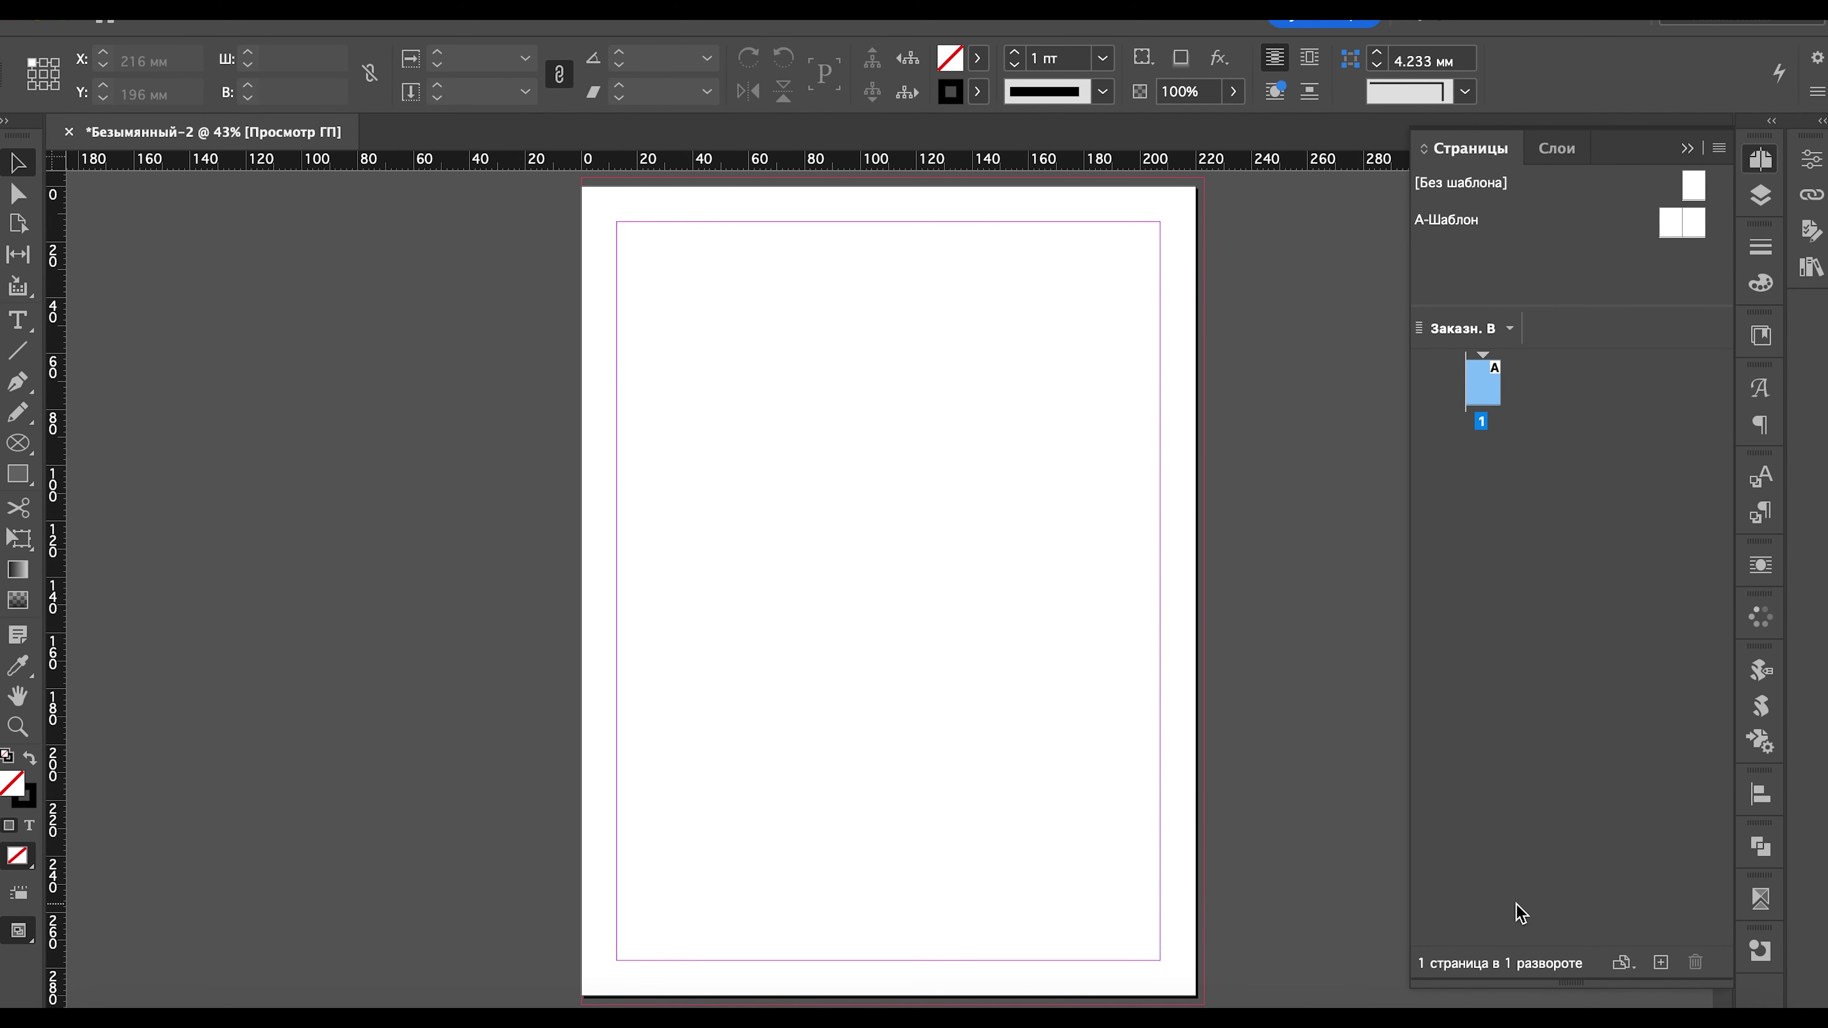
{"action": "left_click", "coordinate": [1662, 965]}
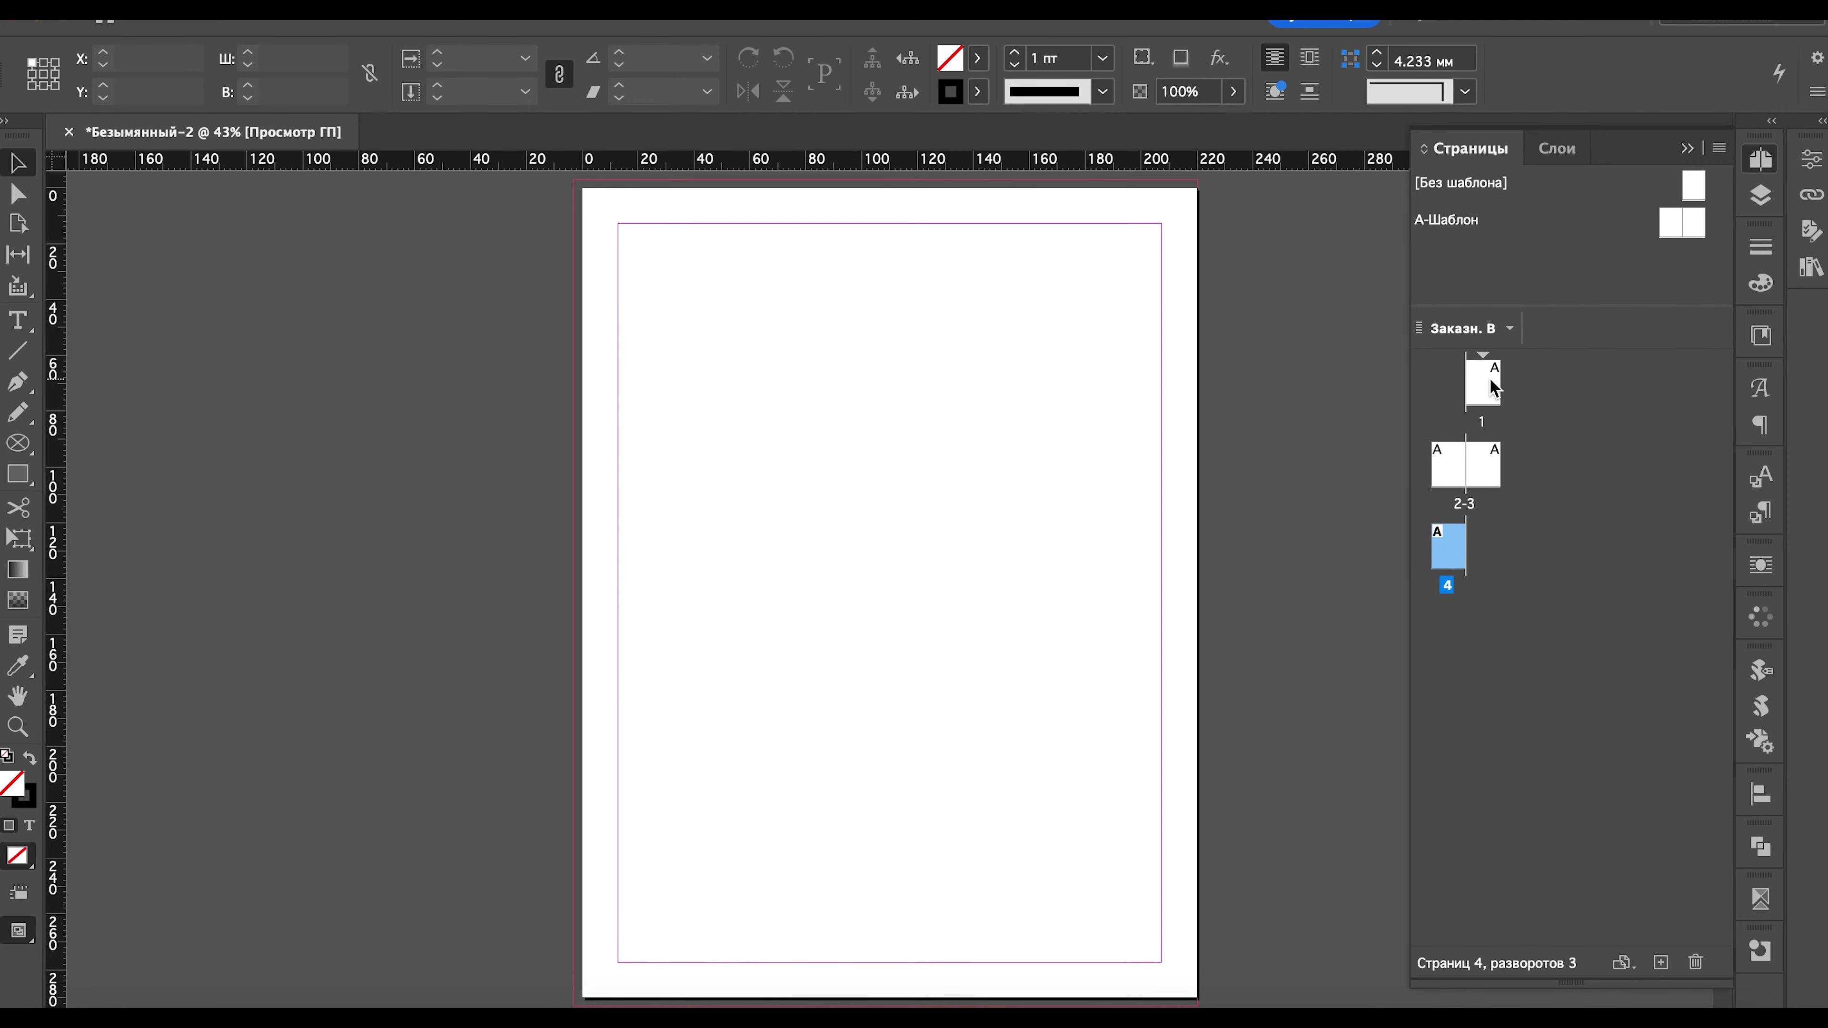
{"action": "left_click_drag", "start_coordinate": [1483, 382], "coordinate": [1475, 561]}
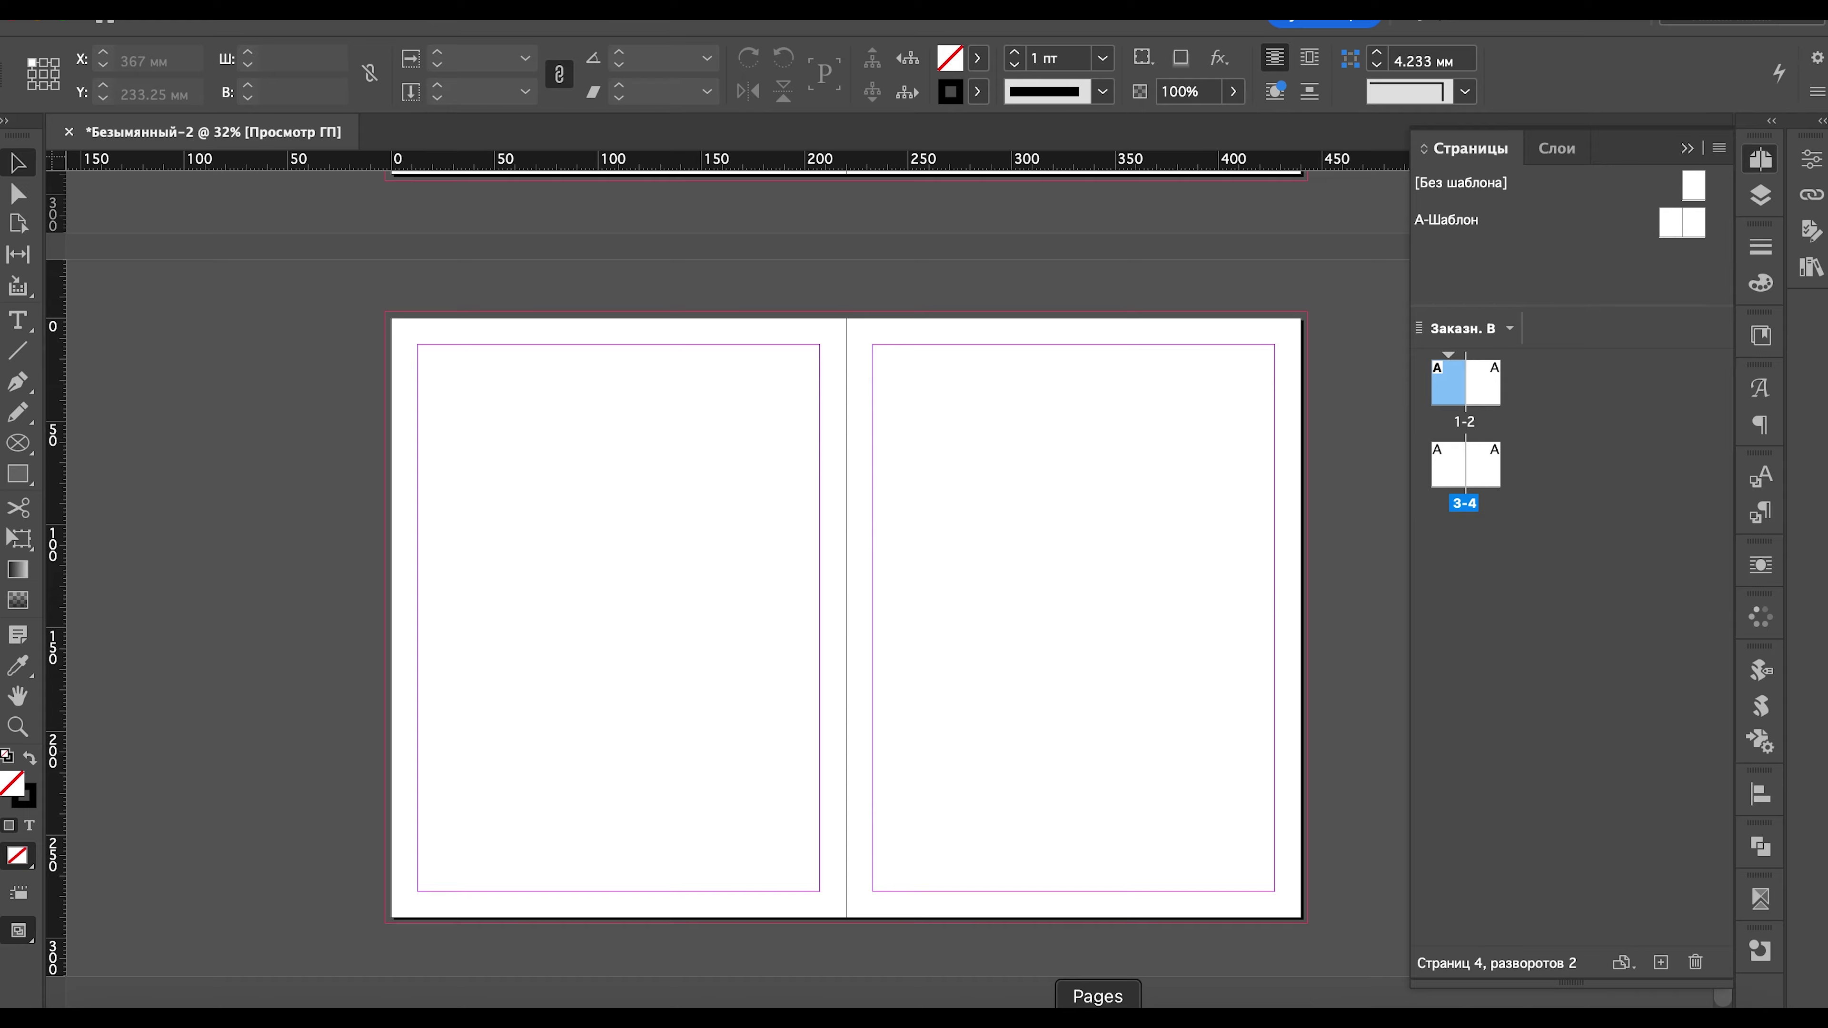
{"action": "left_click", "coordinate": [1097, 1019]}
- In Pages, select the article body text from 'On one office wall' to the end
{"action": "scroll", "coordinate": [787, 504], "scroll_direction": "down", "scroll_amount": 1}
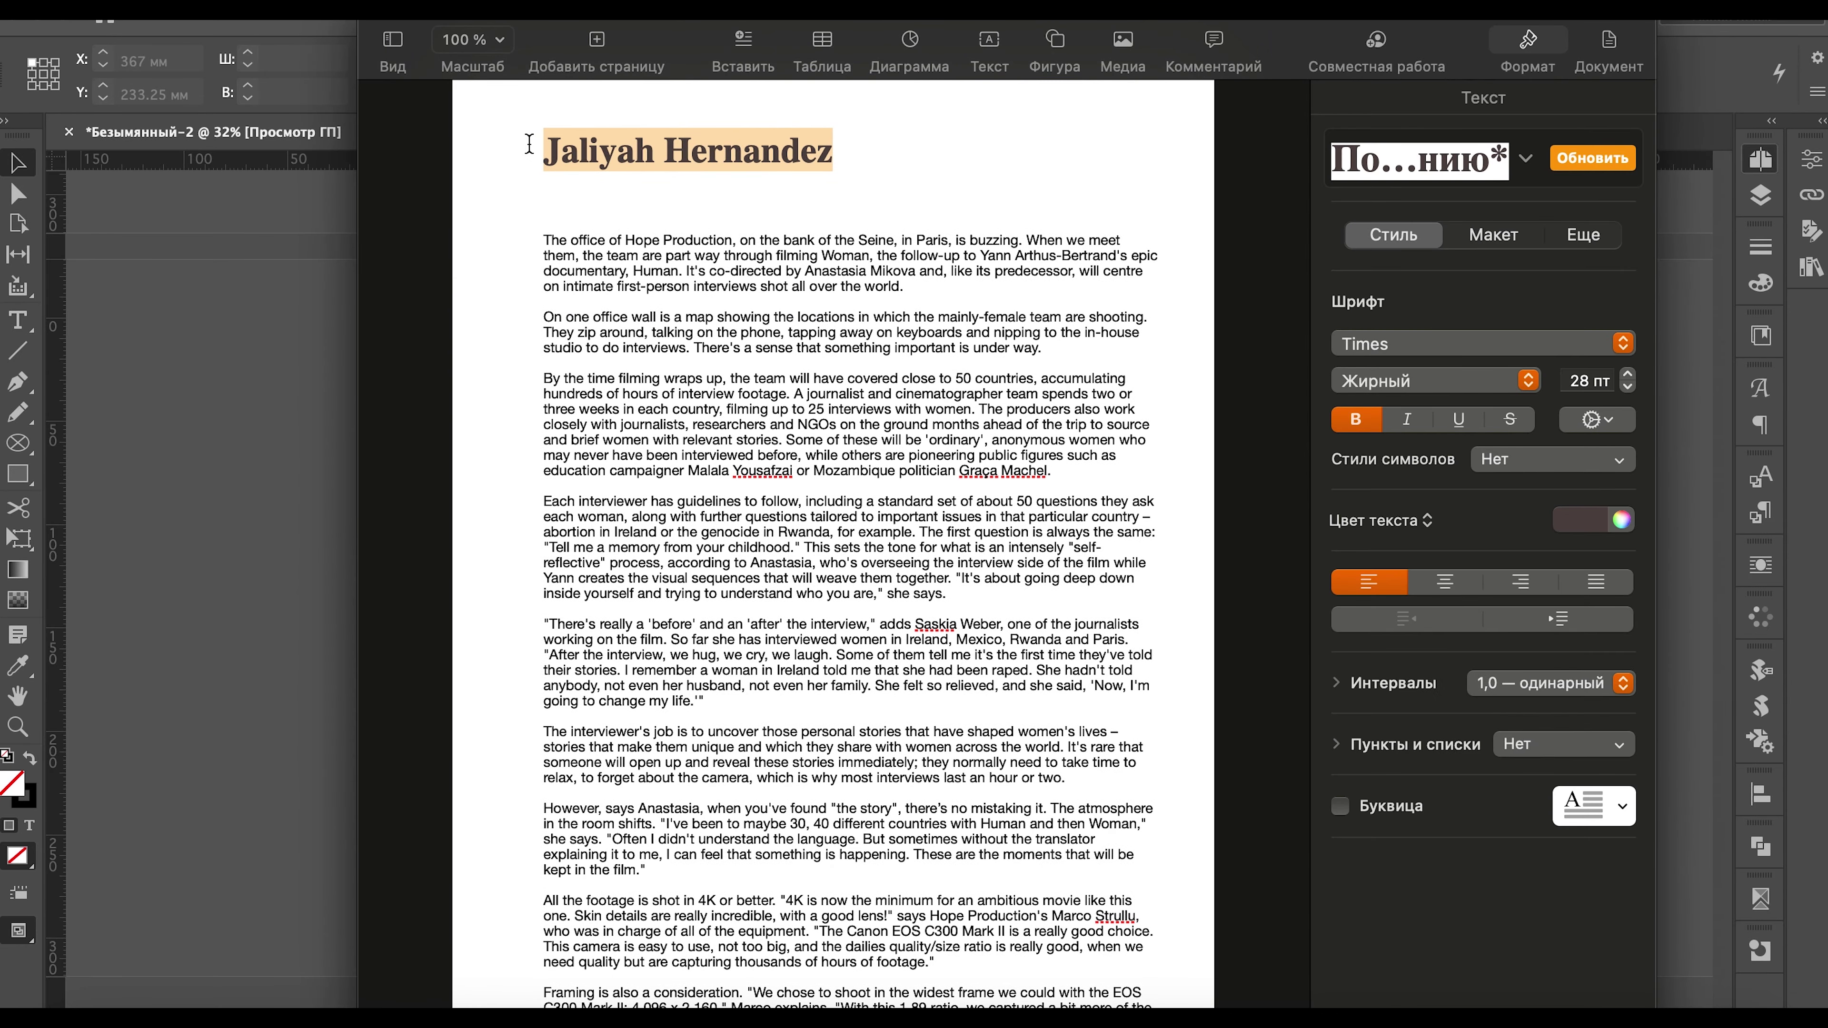
{"action": "left_click", "coordinate": [542, 161]}
{"action": "left_click_drag", "start_coordinate": [541, 150], "coordinate": [844, 154]}
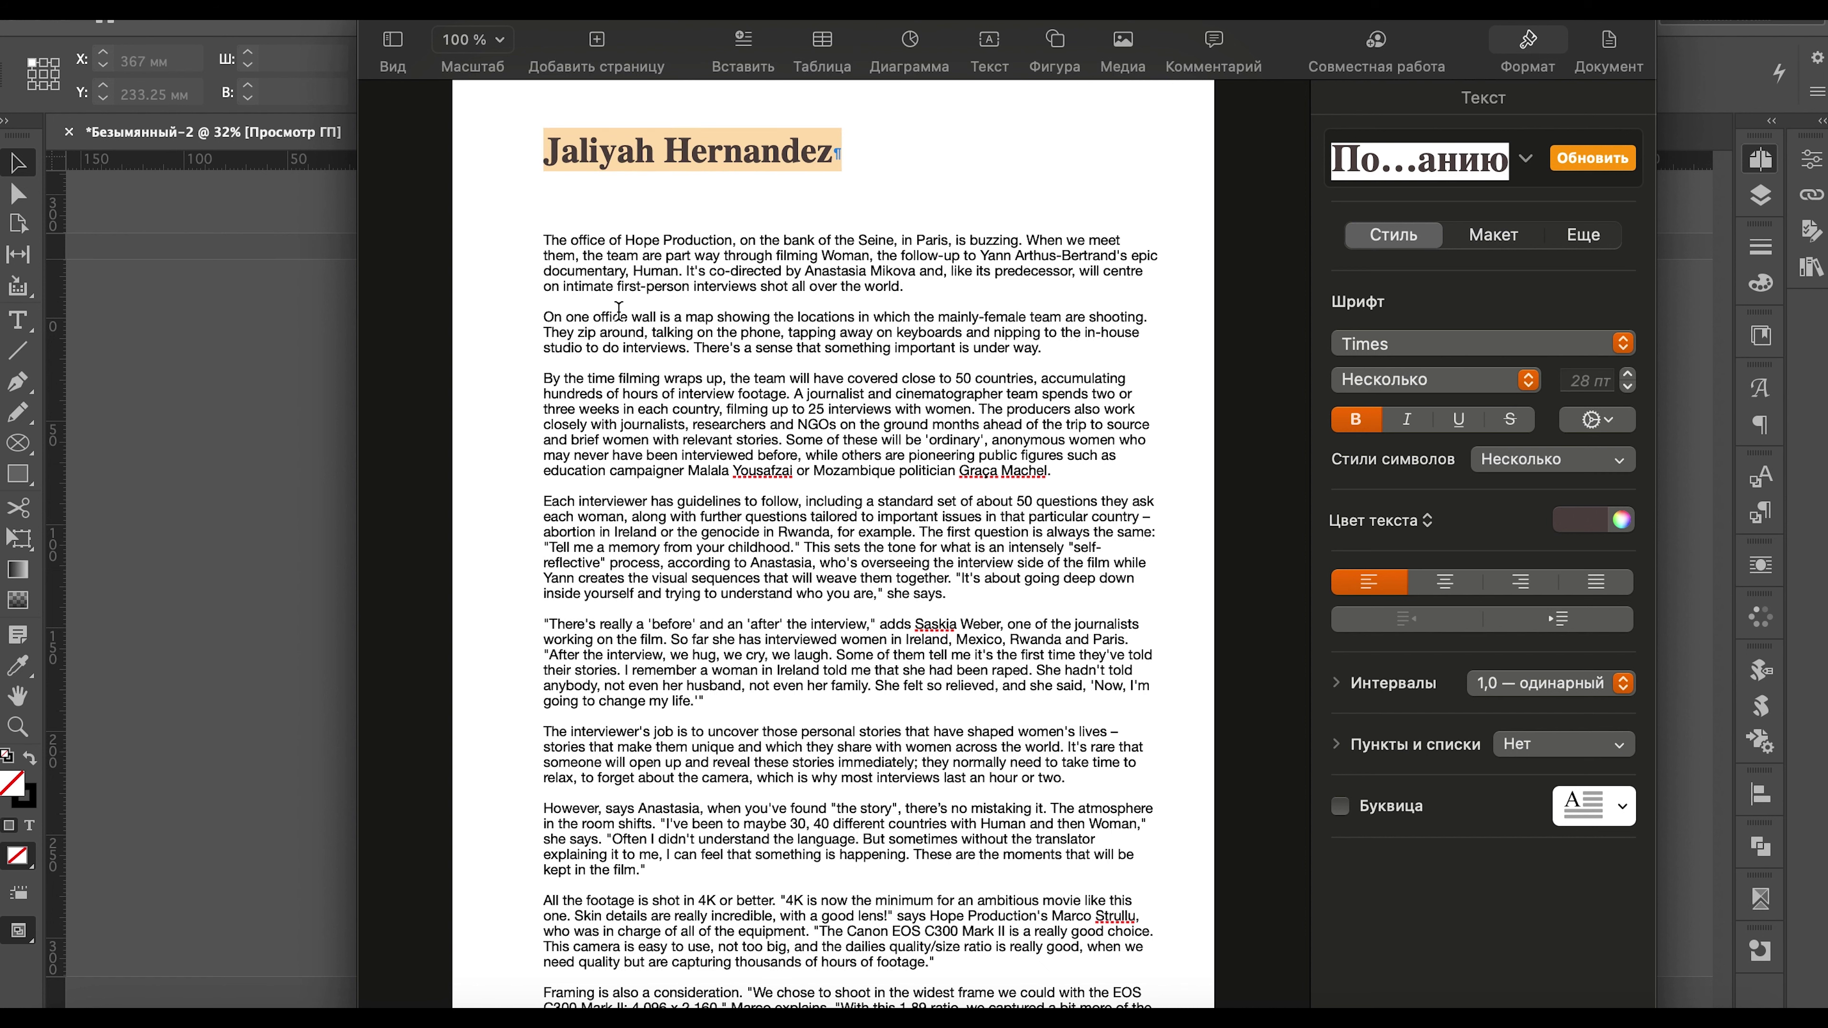
{"action": "left_click", "coordinate": [619, 309]}
{"action": "scroll", "coordinate": [619, 309], "scroll_direction": "down", "scroll_amount": 1}
{"action": "mouse_move", "coordinate": [527, 274]}
{"action": "left_mouse_down"}
{"action": "mouse_move", "coordinate": [1144, 1008]}
{"action": "mouse_move", "coordinate": [1068, 283]}
{"action": "left_mouse_up"}
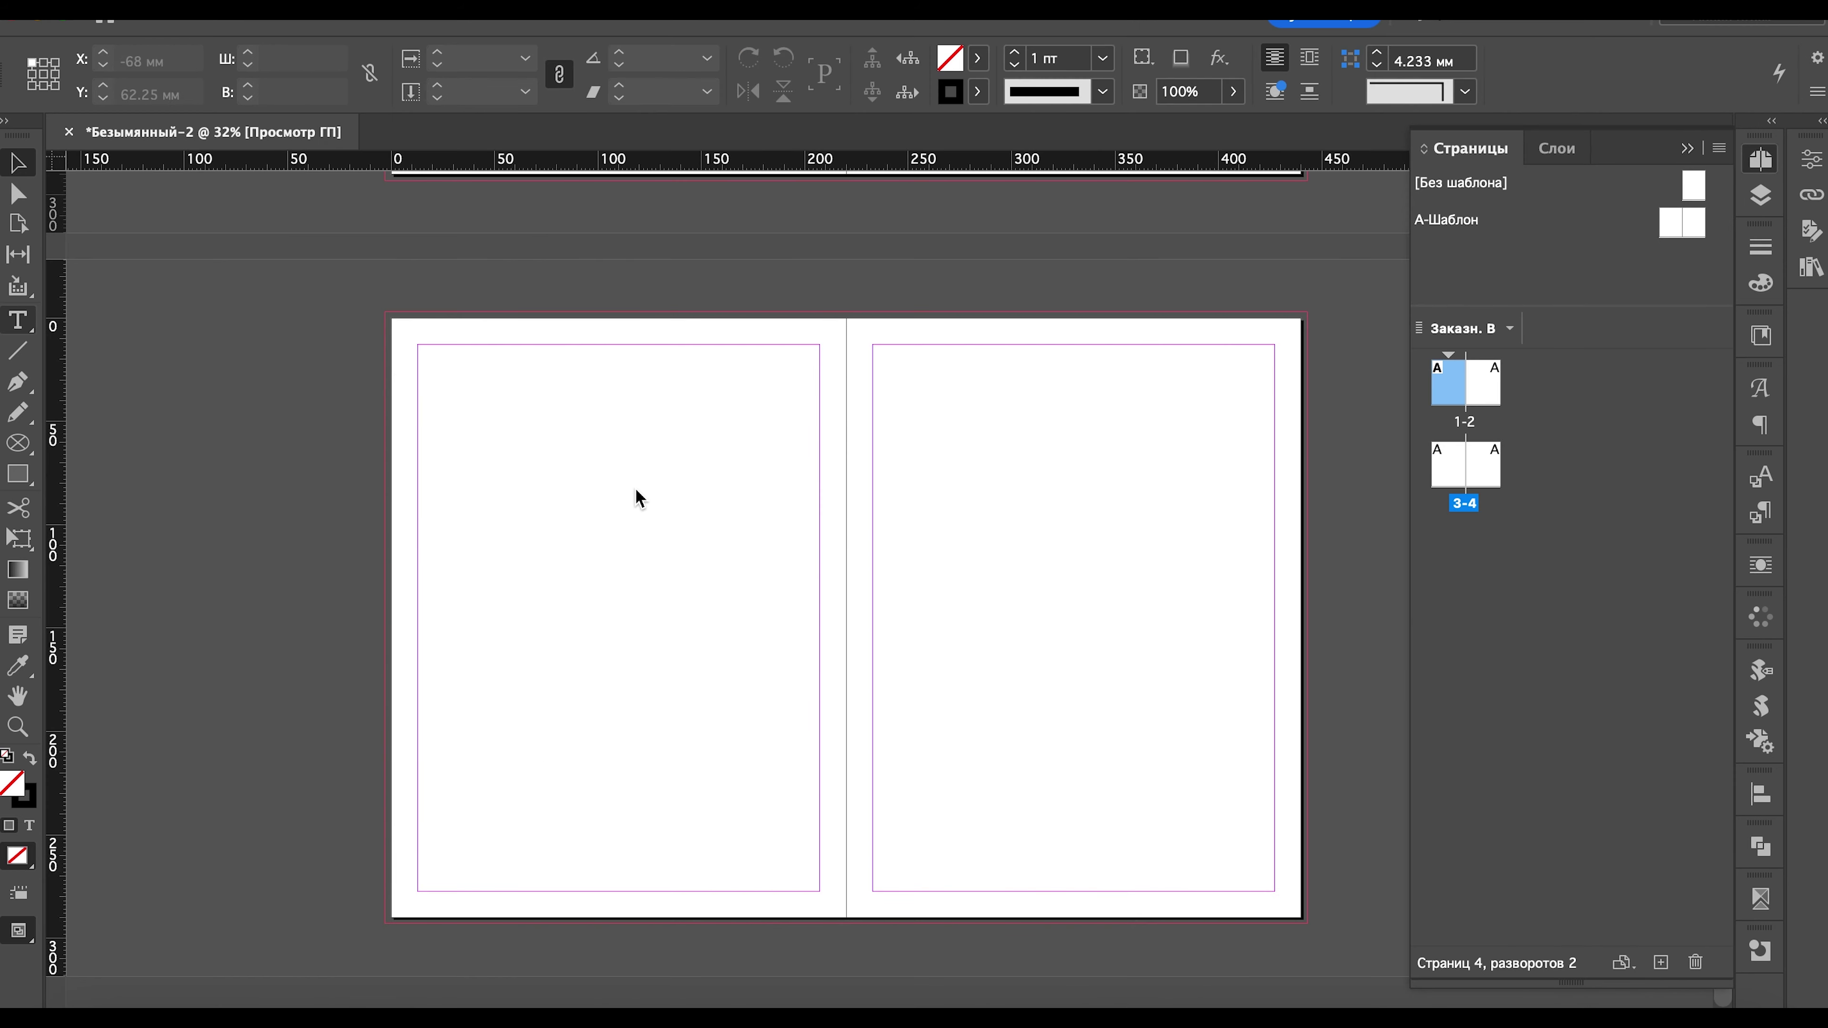
- Draw a text frame on the right page and paste the article text into it
{"action": "scroll", "coordinate": [1090, 459], "scroll_direction": "up", "scroll_amount": 2}
{"action": "left_click_drag", "start_coordinate": [778, 389], "coordinate": [1187, 836]}
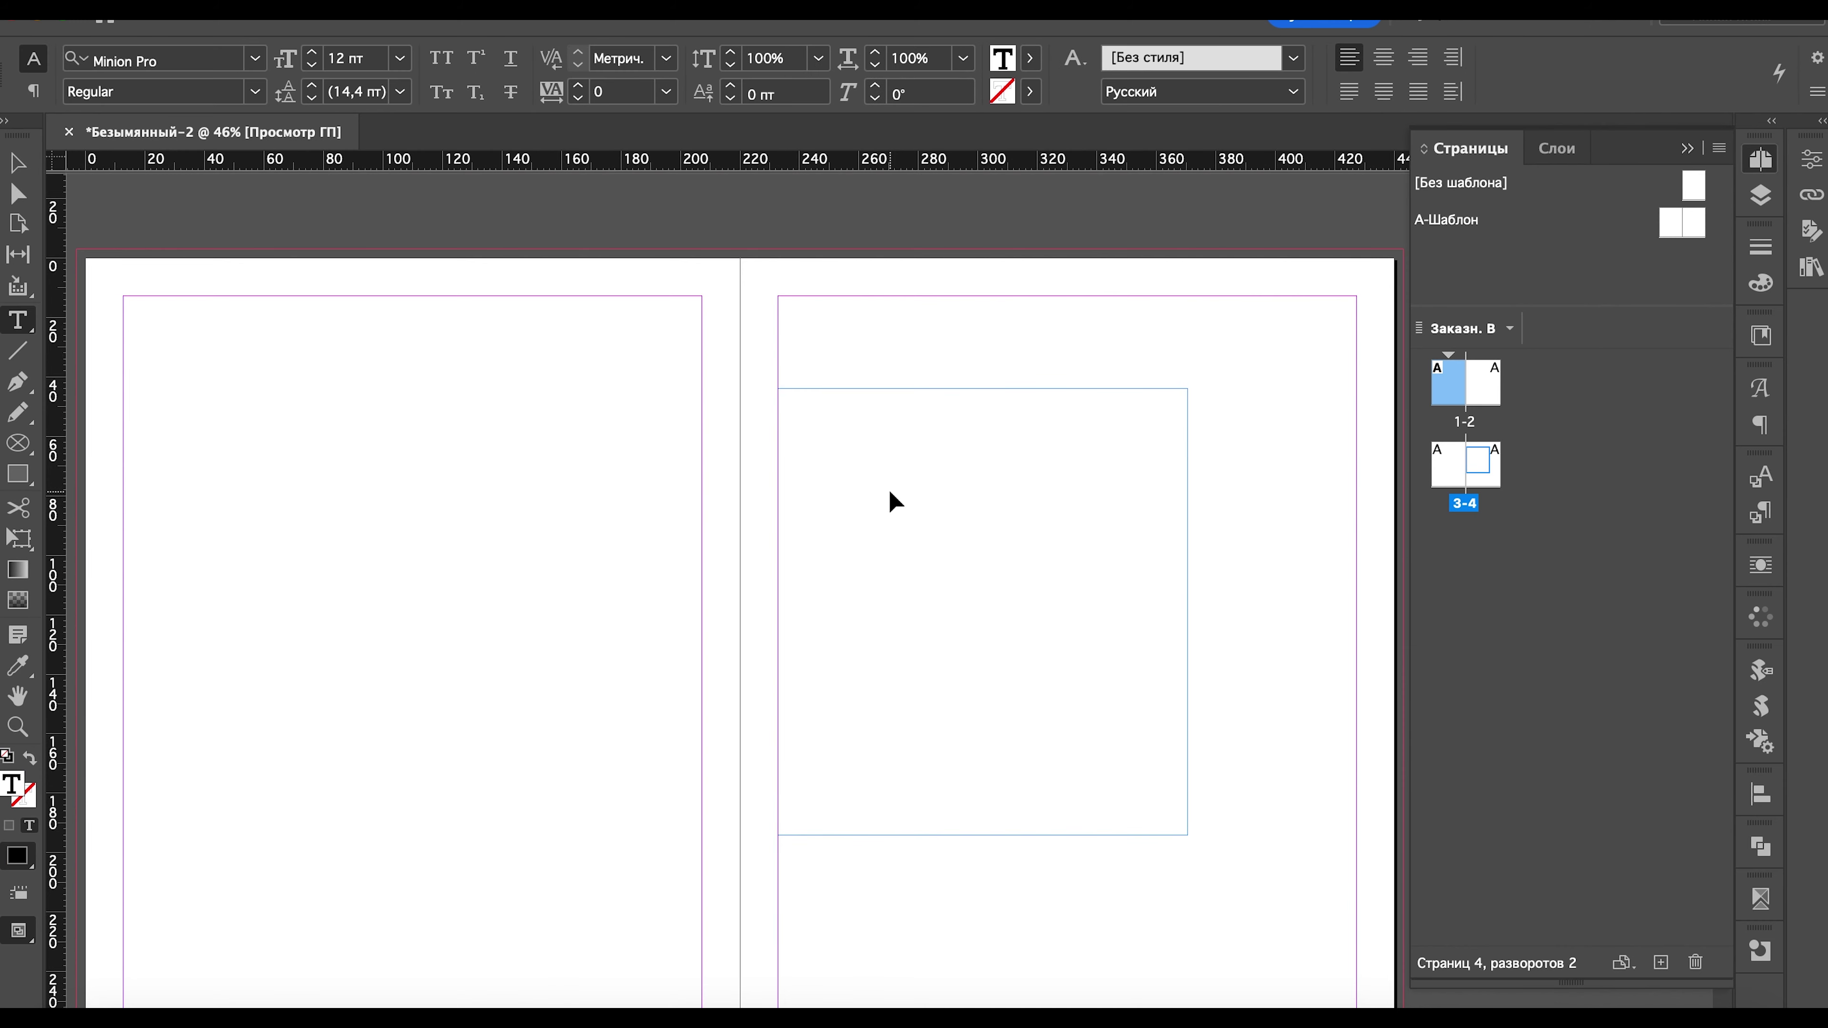
{"action": "key", "text": "ctrl+v"}
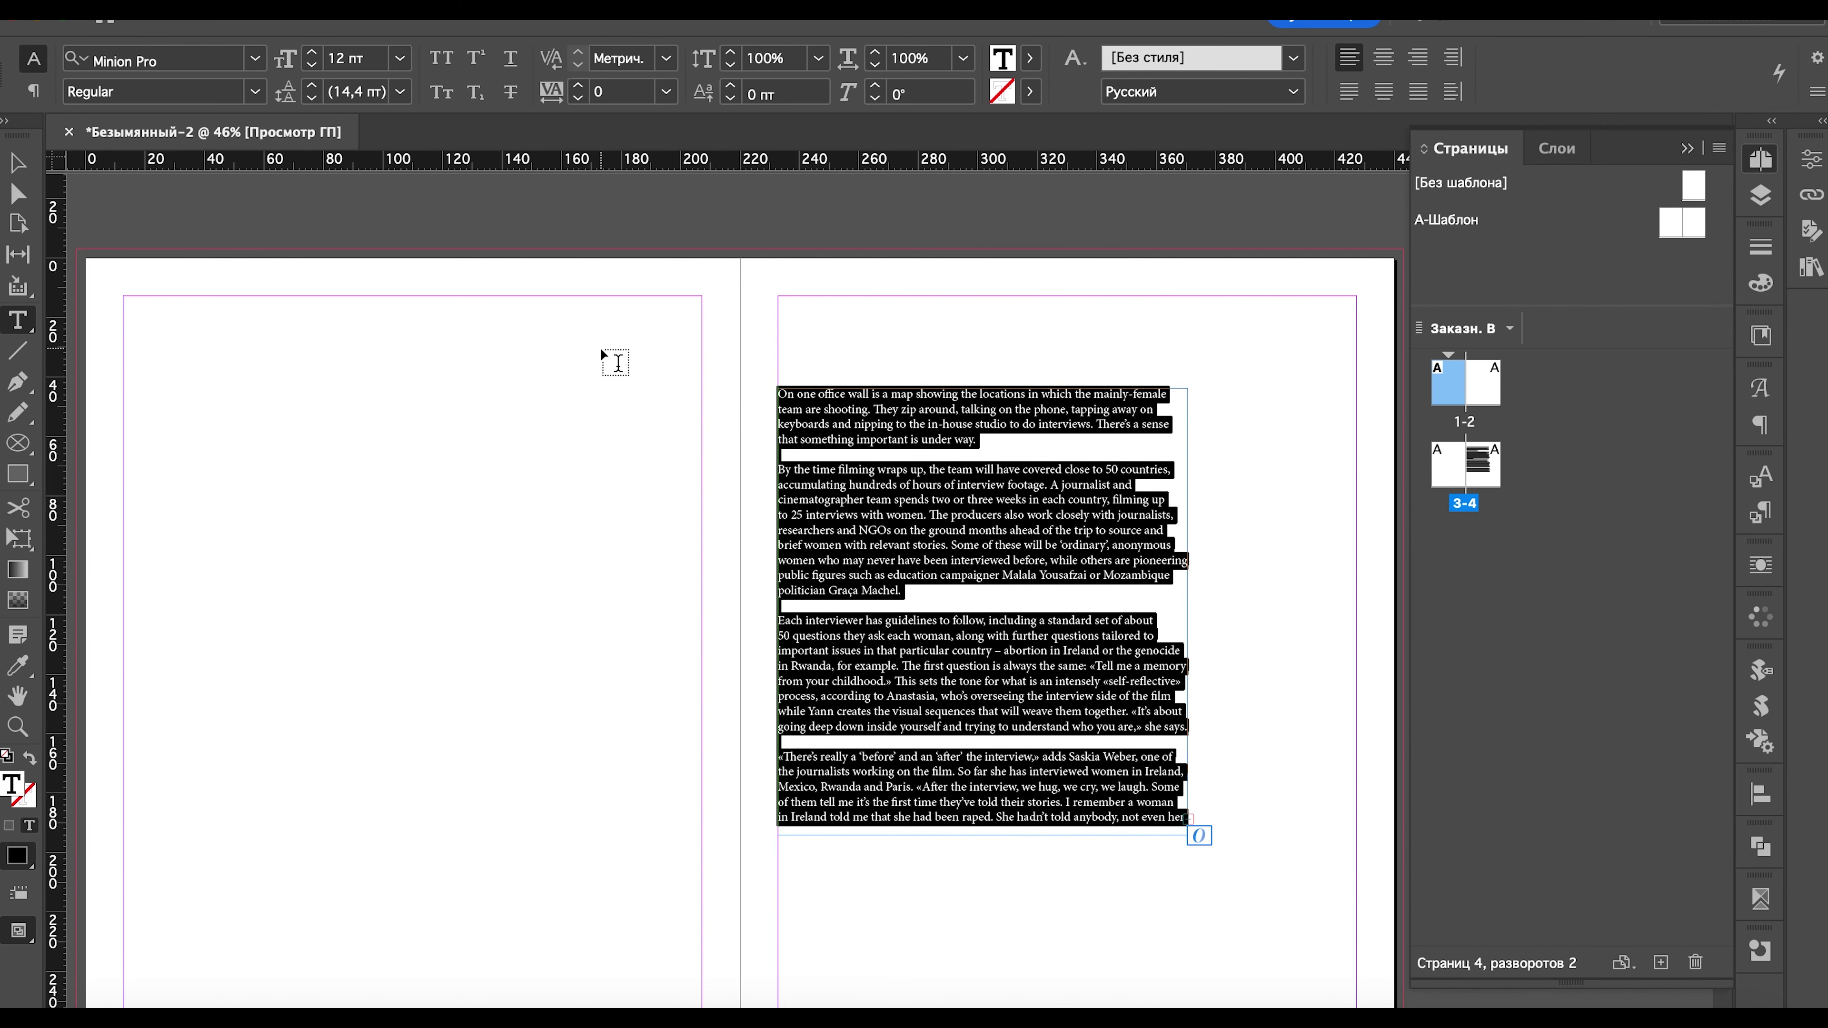
- Set the article in NewBaskervilleC Regular 12 pt with 16 pt leading, justified
{"action": "left_click", "coordinate": [257, 59]}
{"action": "type", "text": "new"}
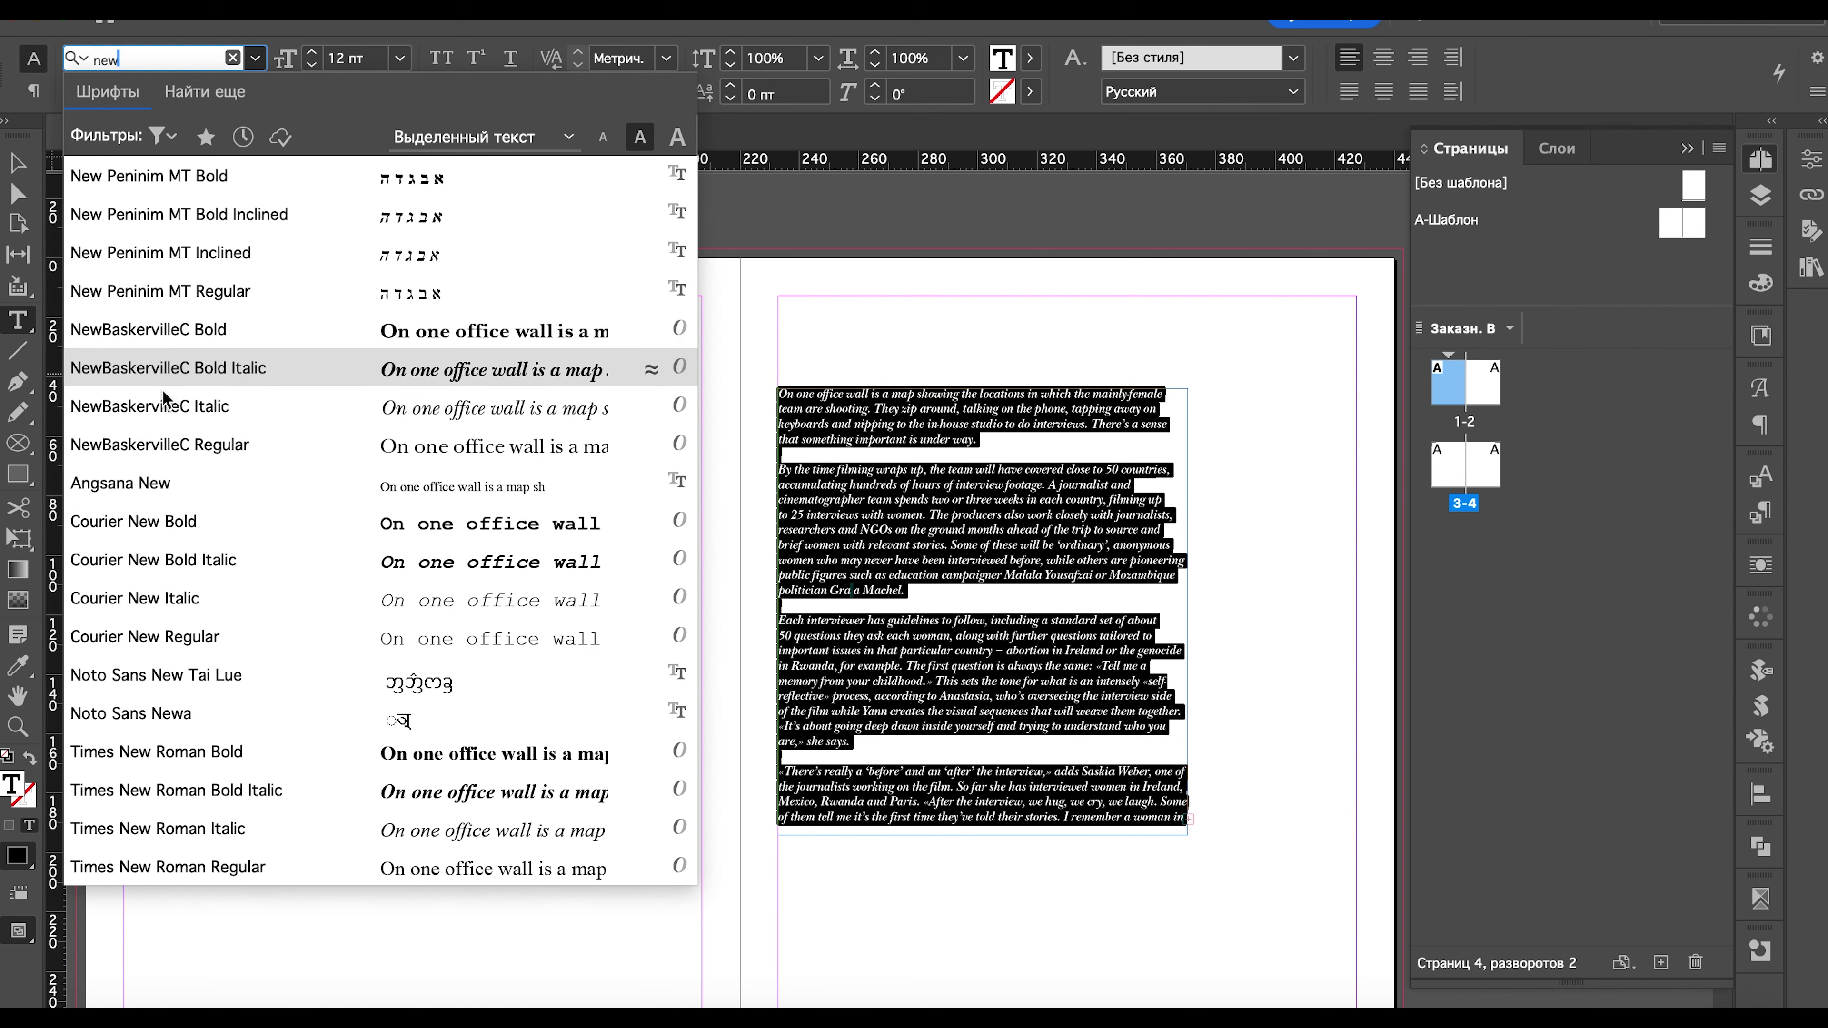
{"action": "left_click", "coordinate": [163, 442]}
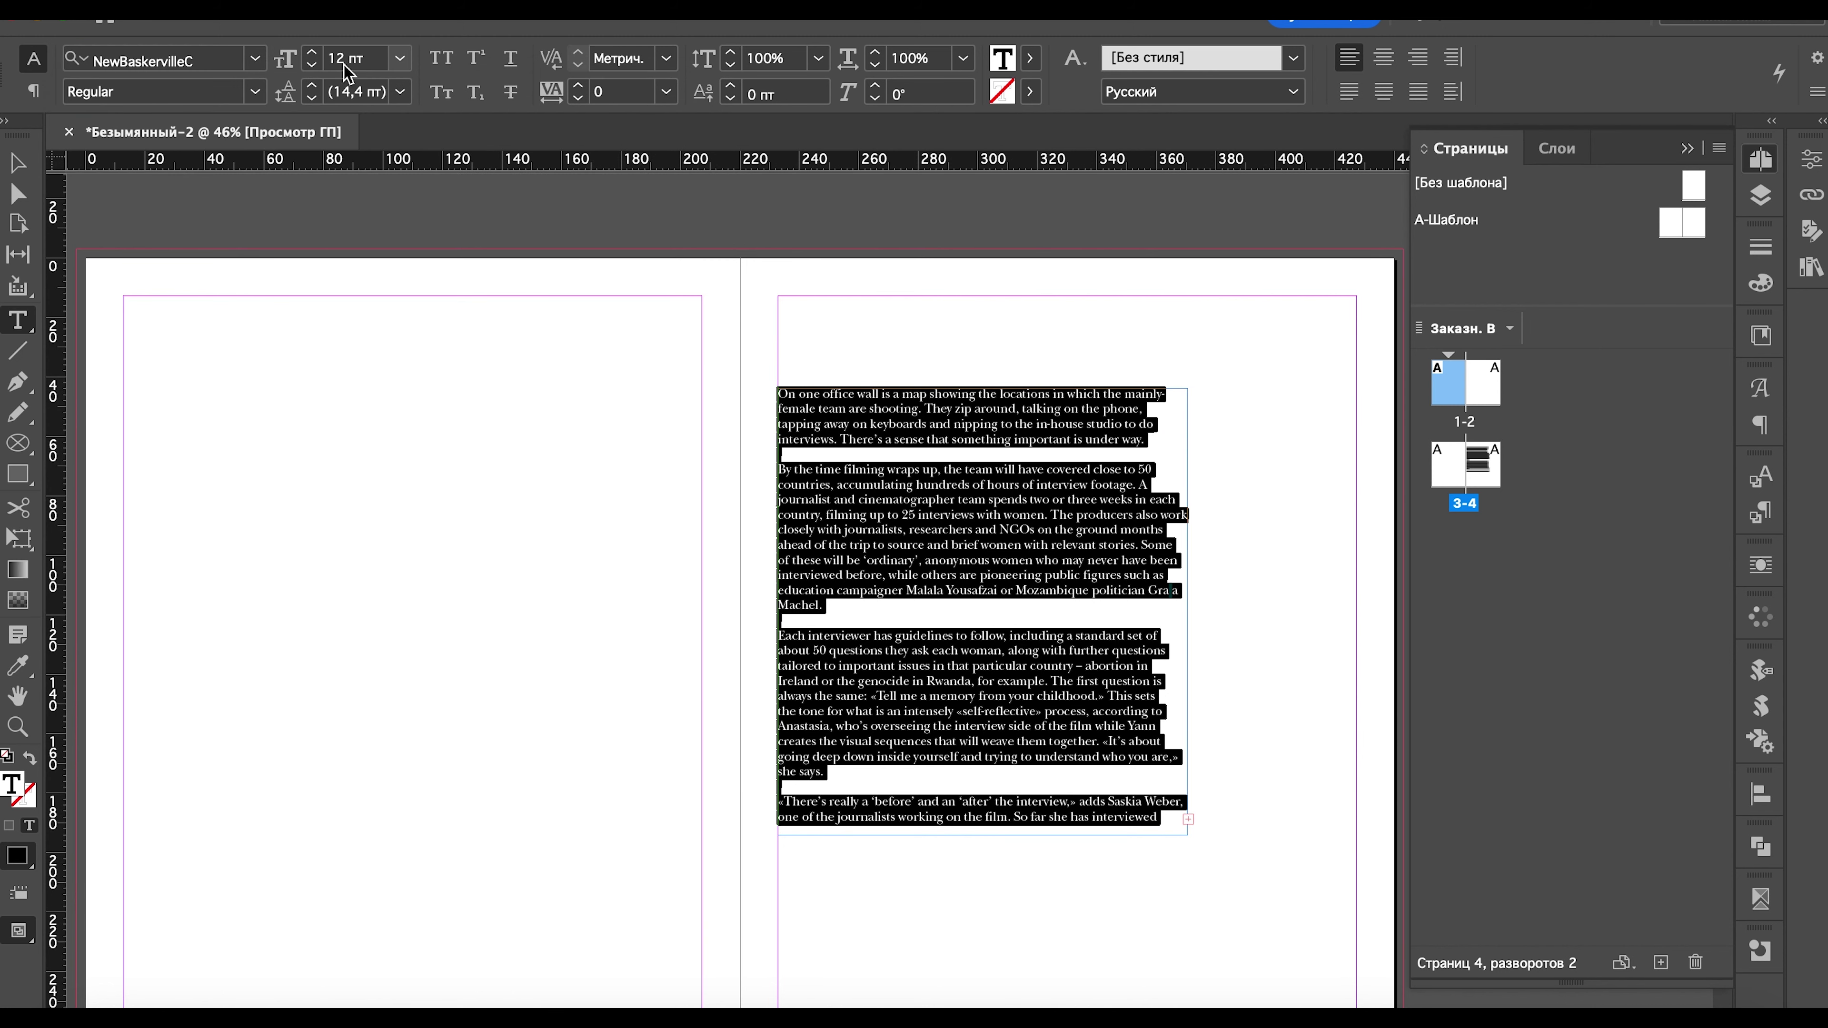
{"action": "left_click", "coordinate": [314, 53]}
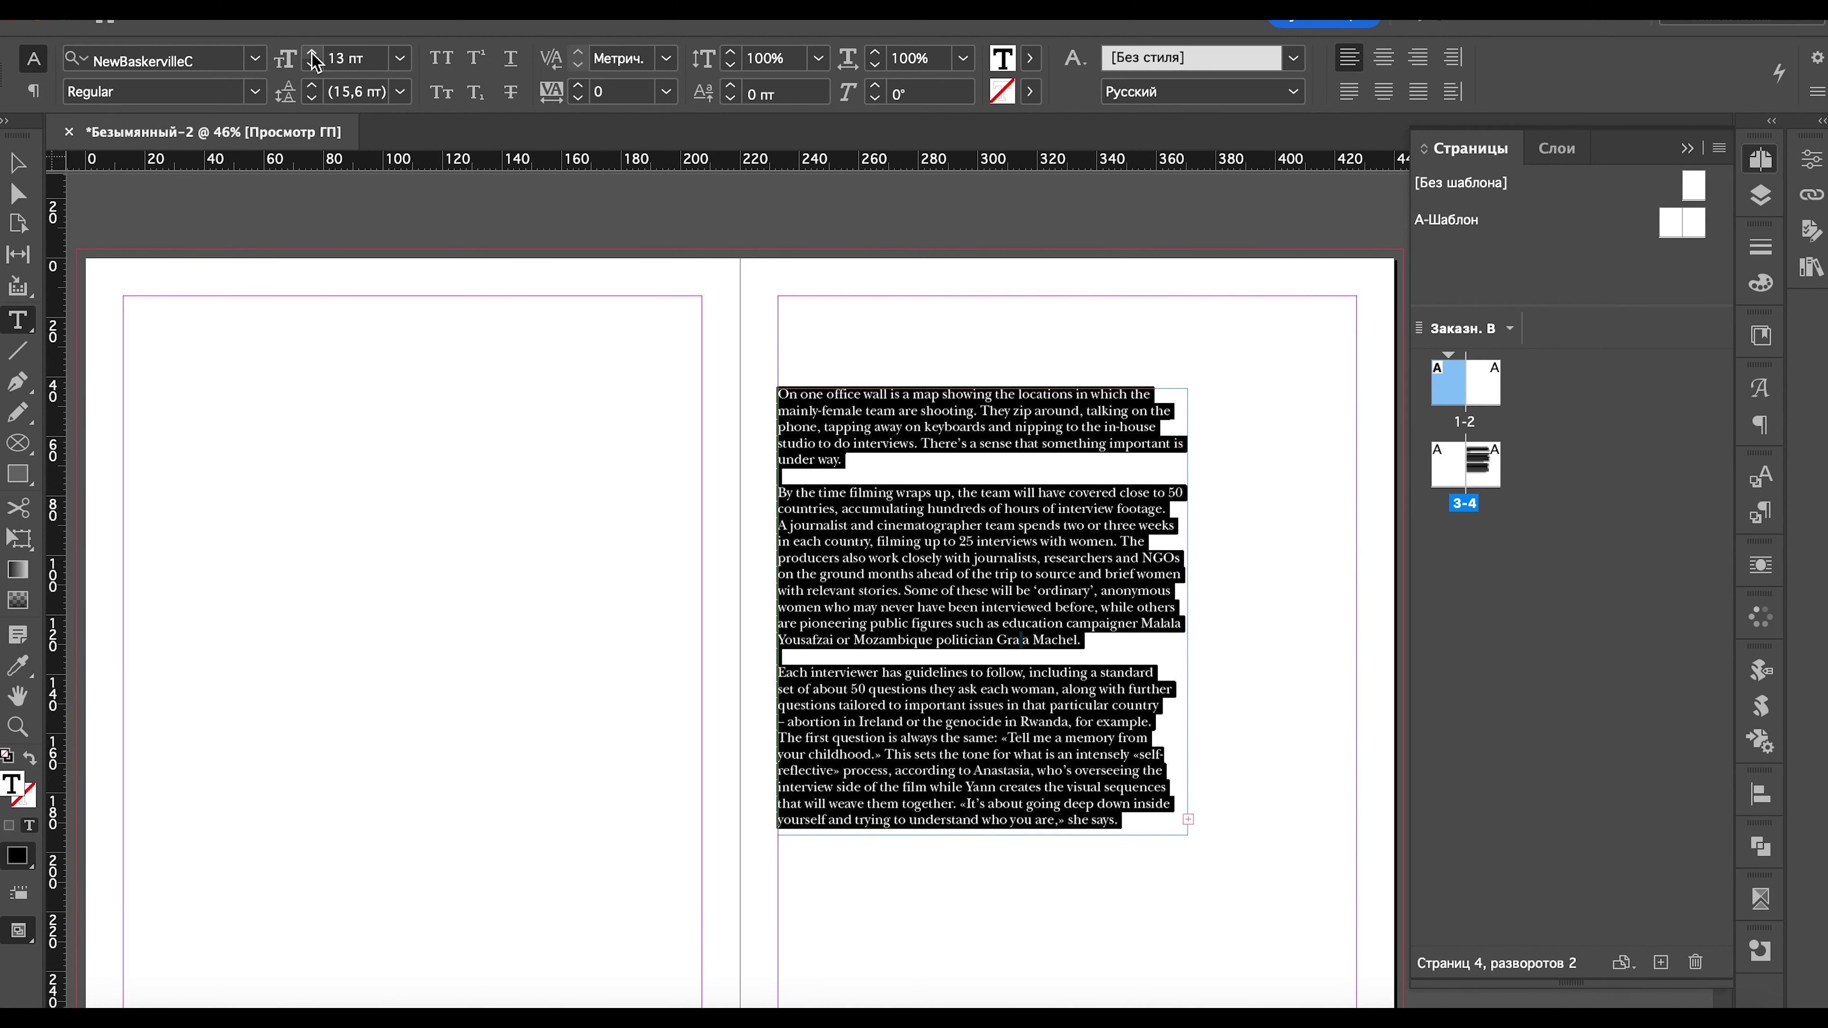
{"action": "scroll", "coordinate": [542, 367], "scroll_direction": "down", "scroll_amount": 2}
{"action": "scroll", "coordinate": [542, 367], "scroll_direction": "right", "scroll_amount": 2}
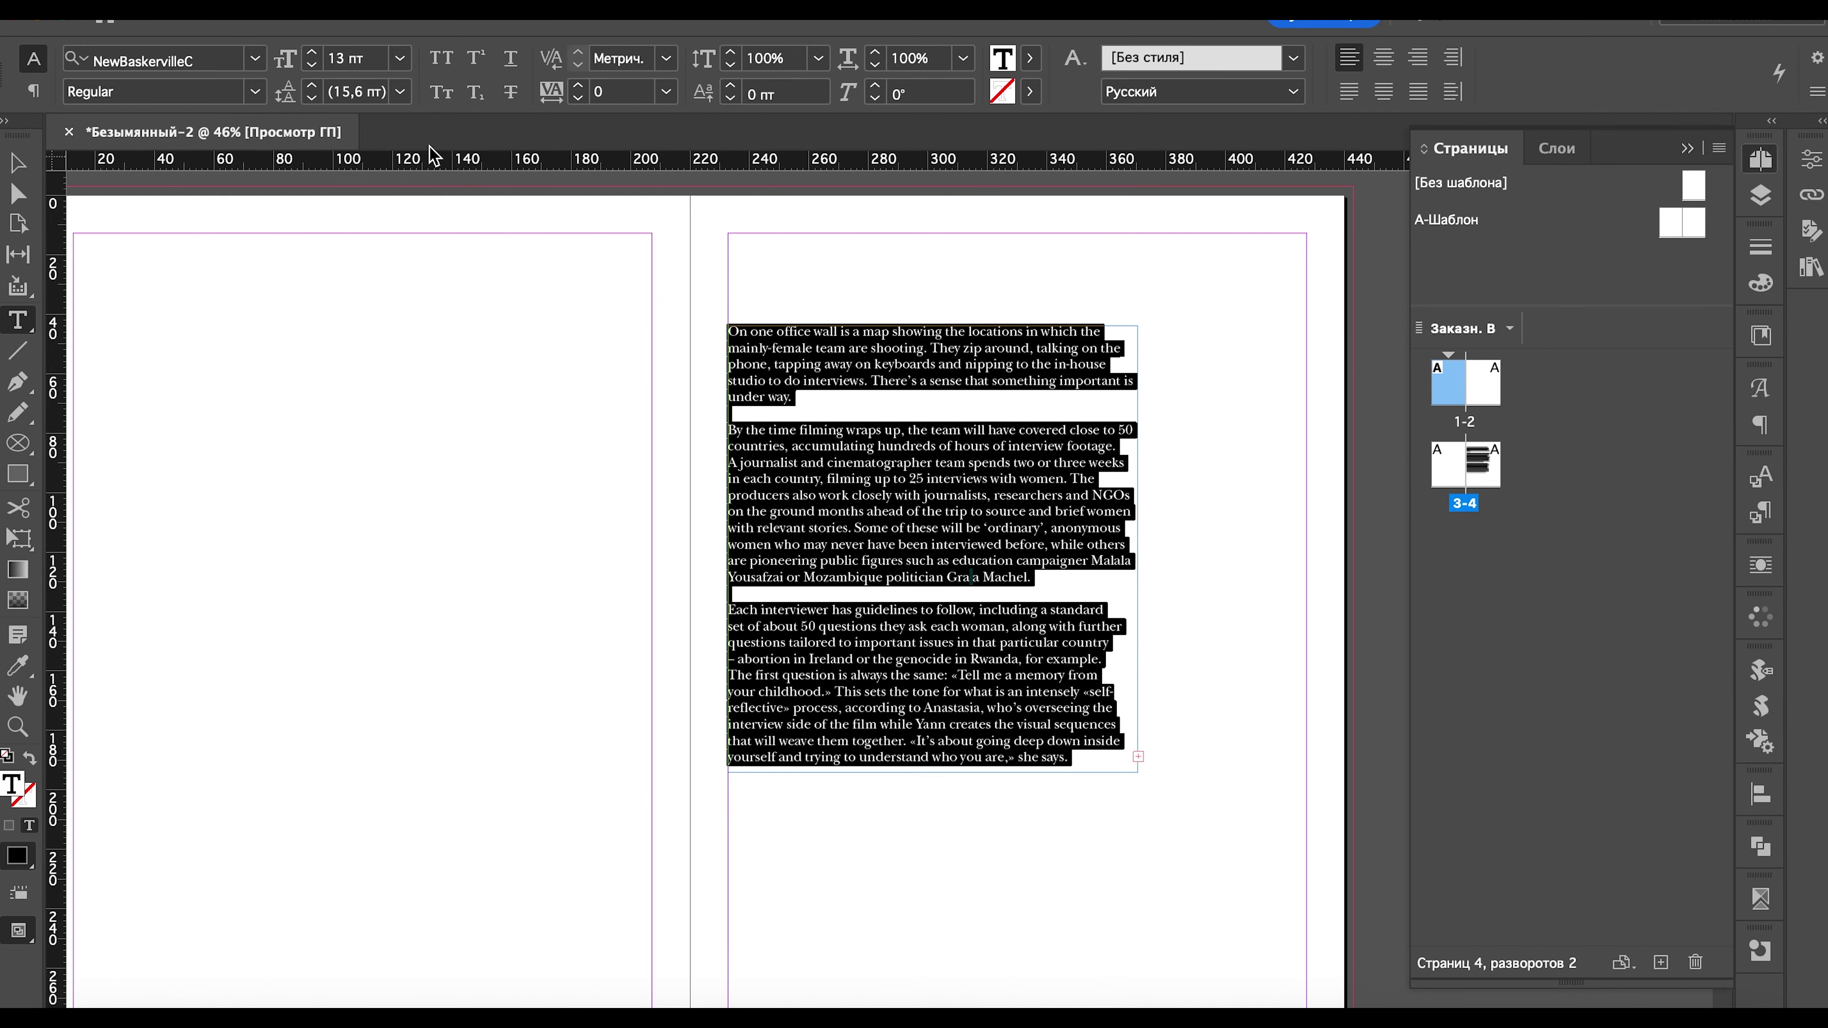
{"action": "left_click", "coordinate": [312, 64]}
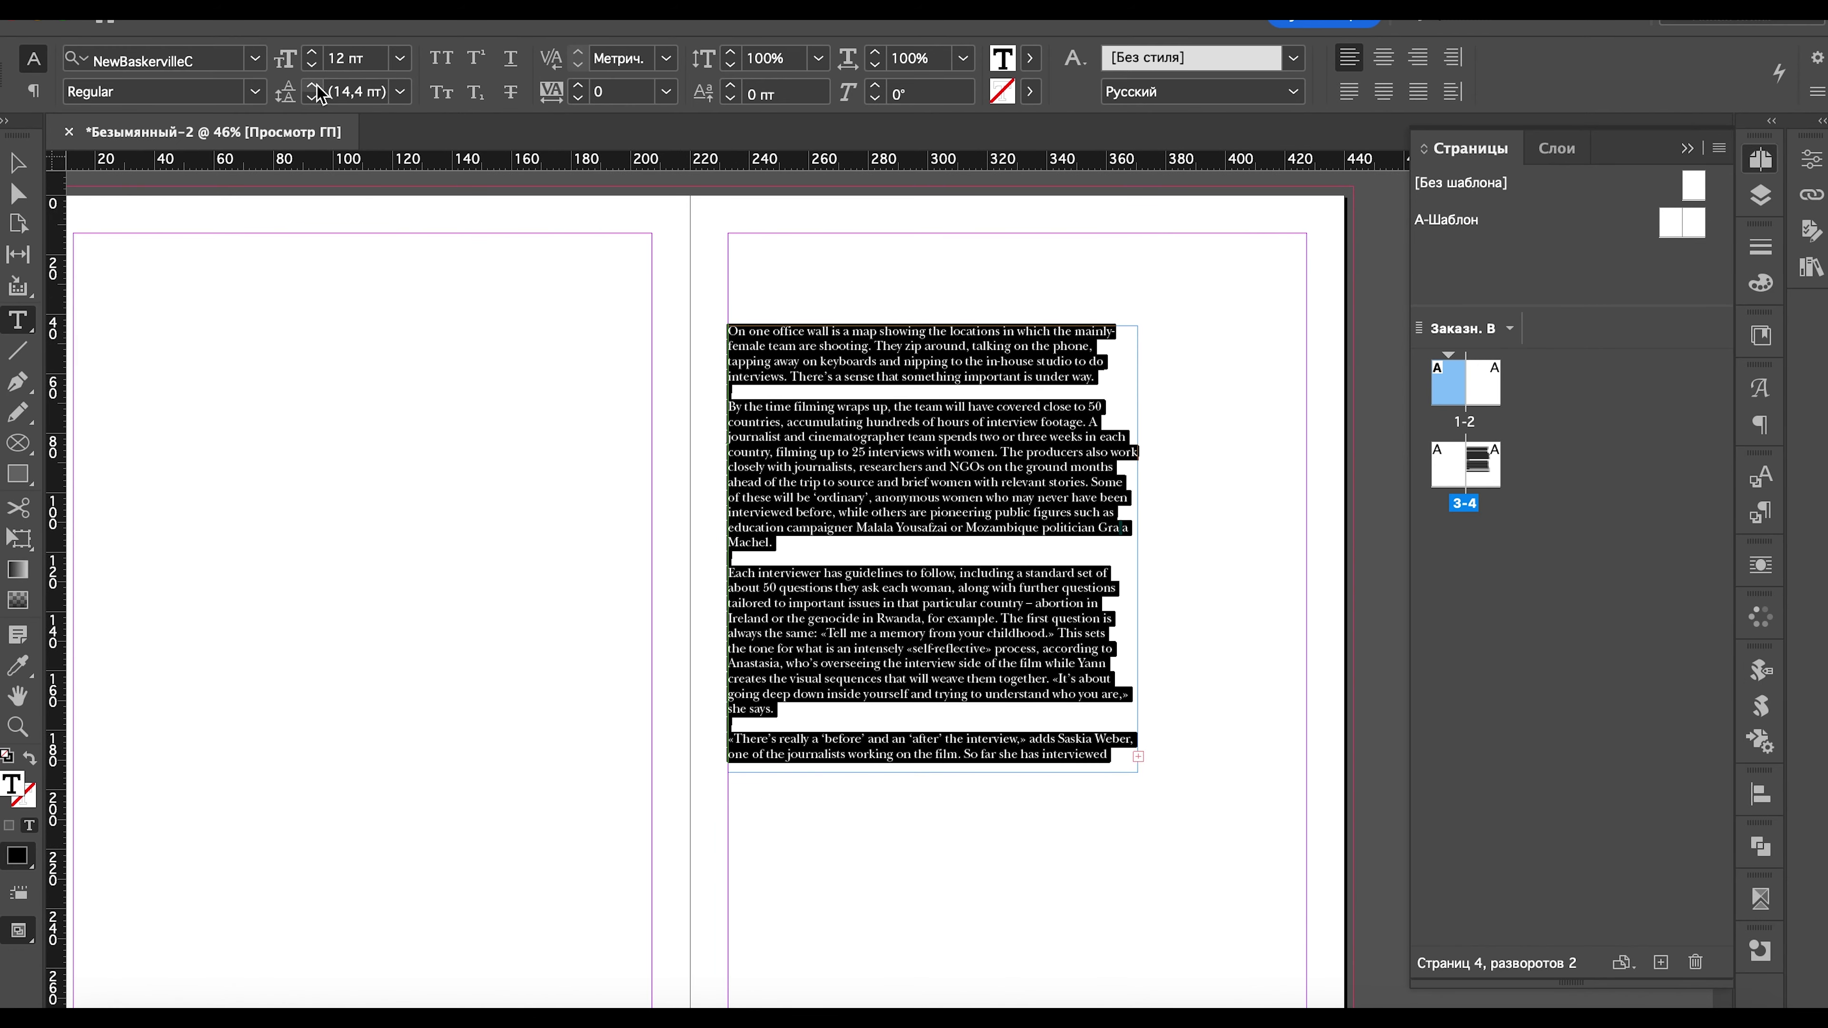
{"action": "left_click", "coordinate": [312, 86]}
{"action": "left_click", "coordinate": [312, 87]}
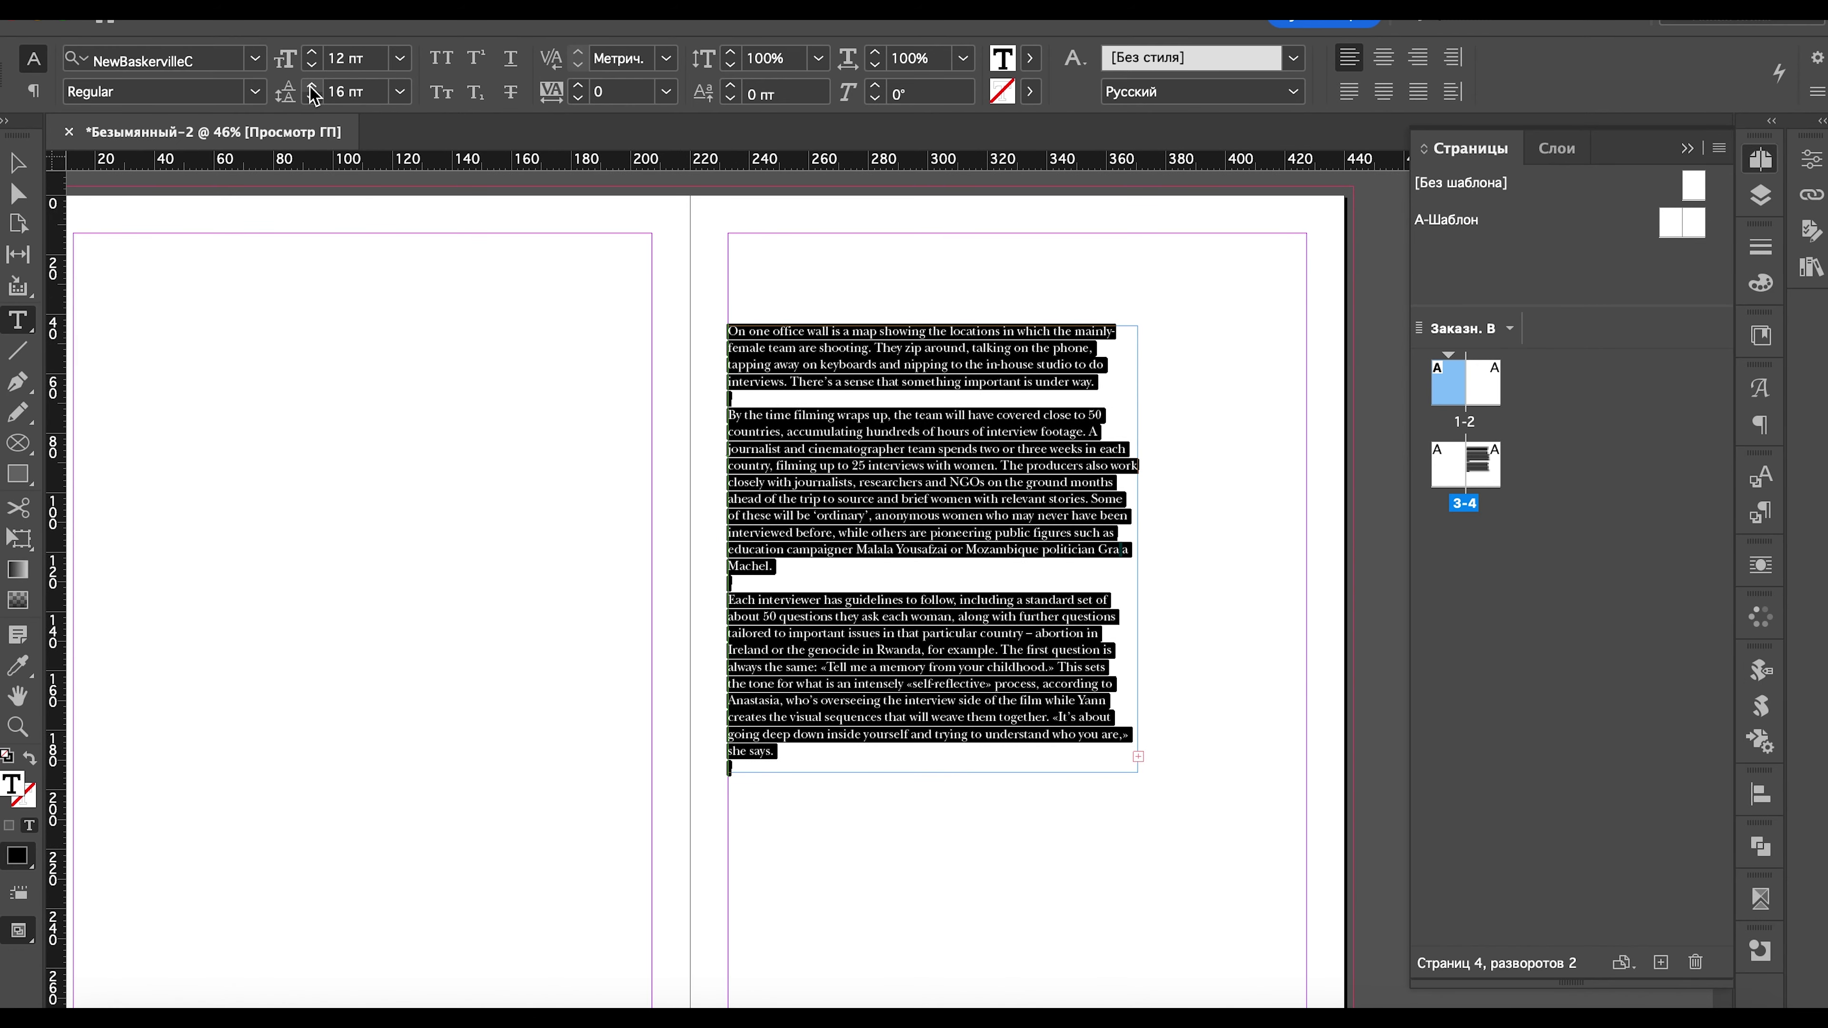
{"action": "left_click", "coordinate": [1348, 92]}
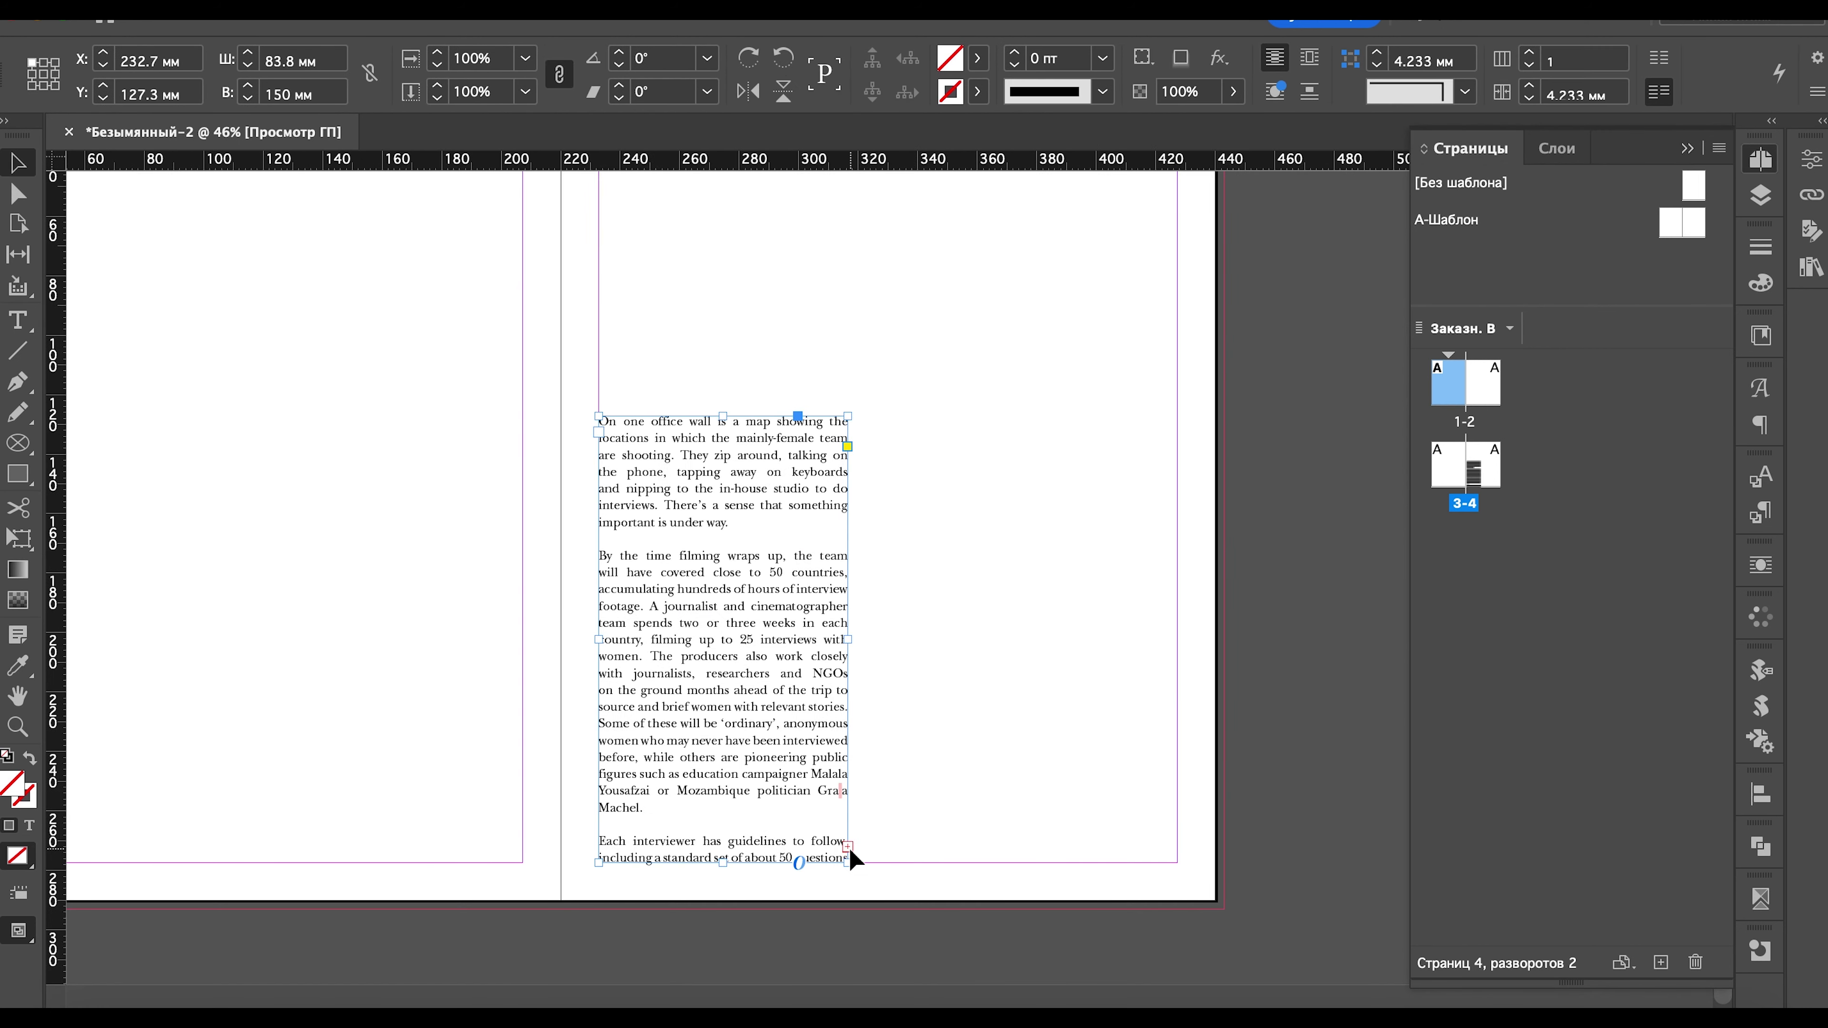
- Thread the overflow into a second right-hand column, then delete both linked frames
{"action": "left_click", "coordinate": [849, 848]}
{"action": "left_click", "coordinate": [997, 646]}
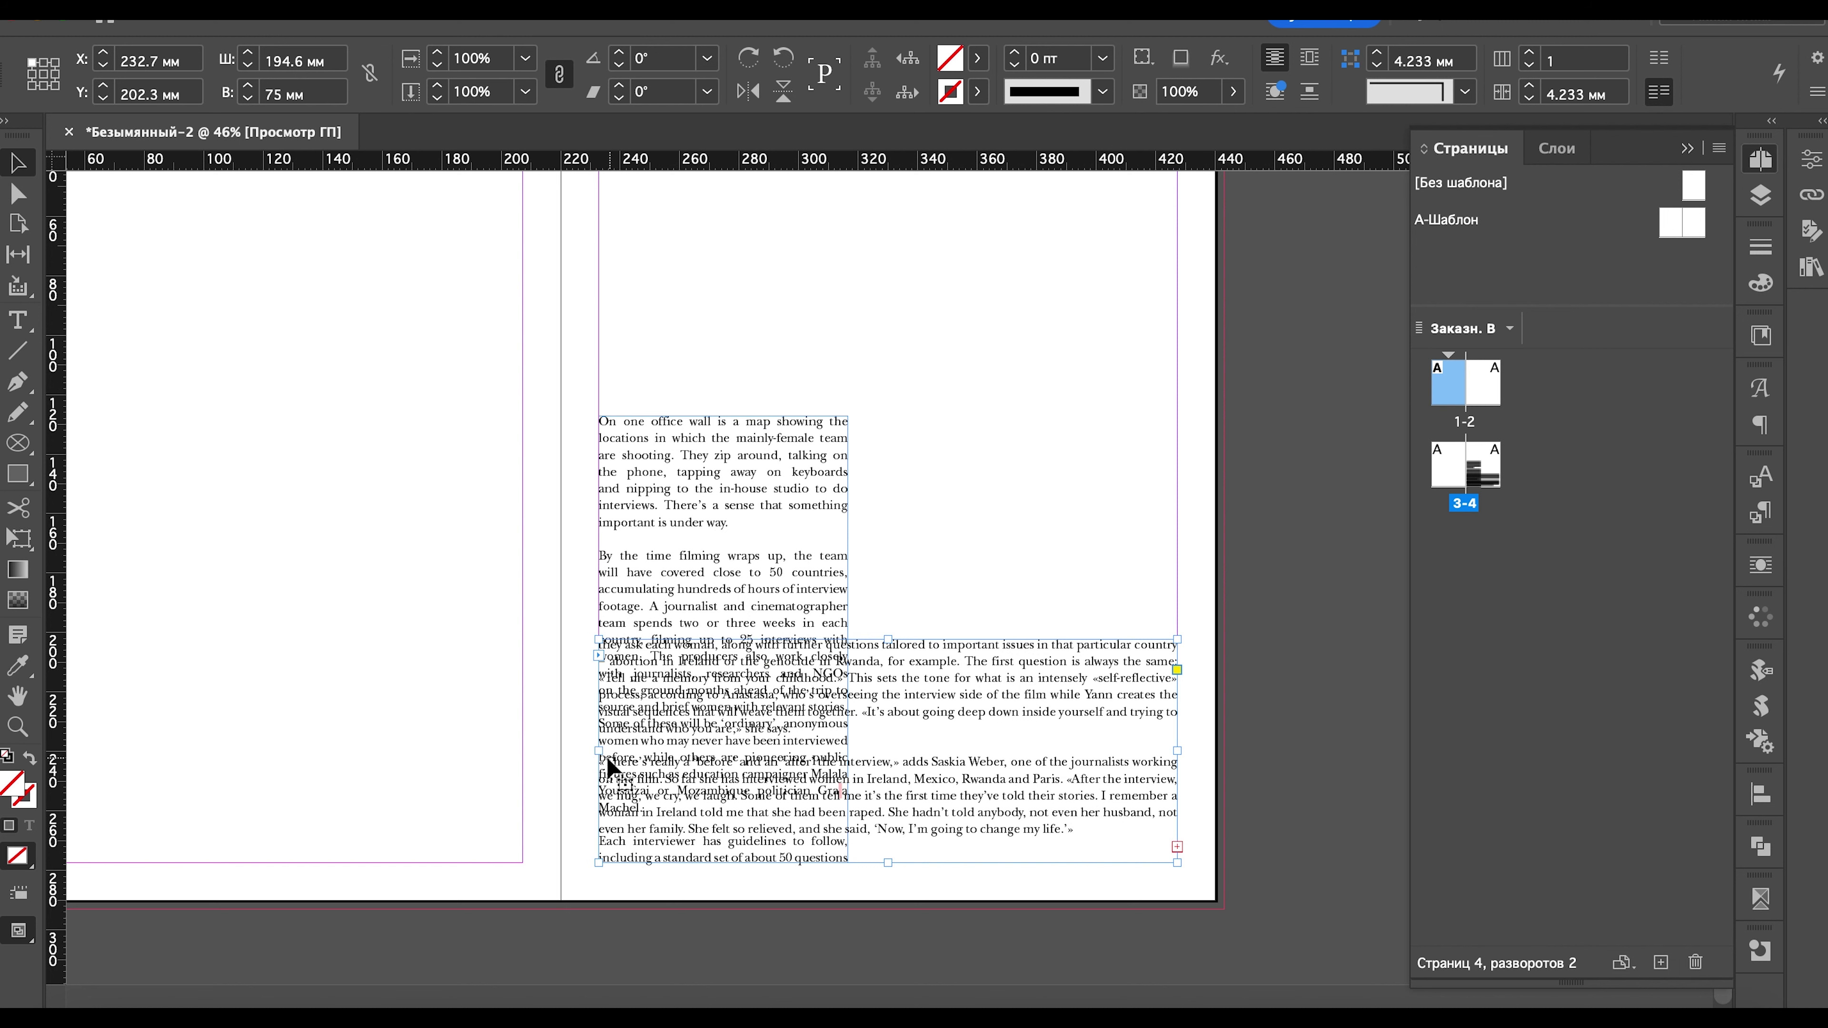
{"action": "left_click_drag", "start_coordinate": [598, 753], "coordinate": [926, 753]}
{"action": "left_click_drag", "start_coordinate": [1052, 639], "coordinate": [1053, 415]}
{"action": "scroll", "coordinate": [987, 519], "scroll_direction": "down", "scroll_amount": 1}
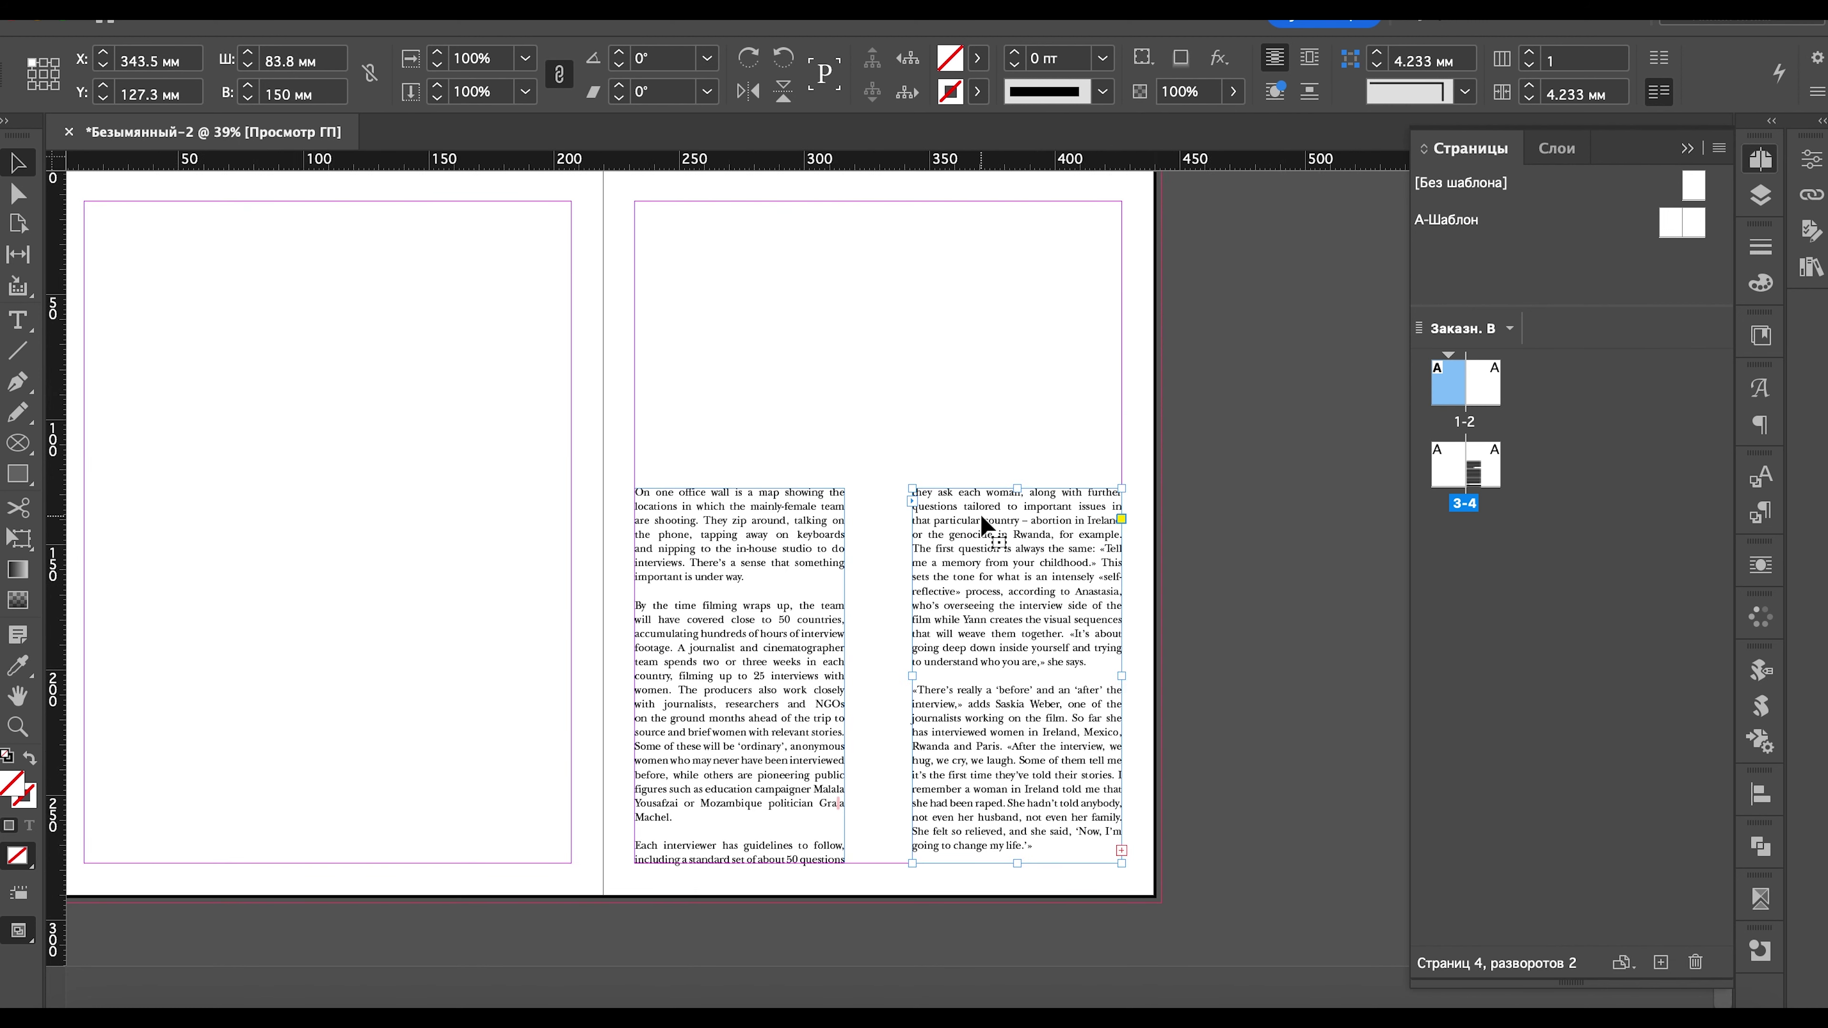
{"action": "left_click_drag", "start_coordinate": [619, 382], "coordinate": [1230, 778]}
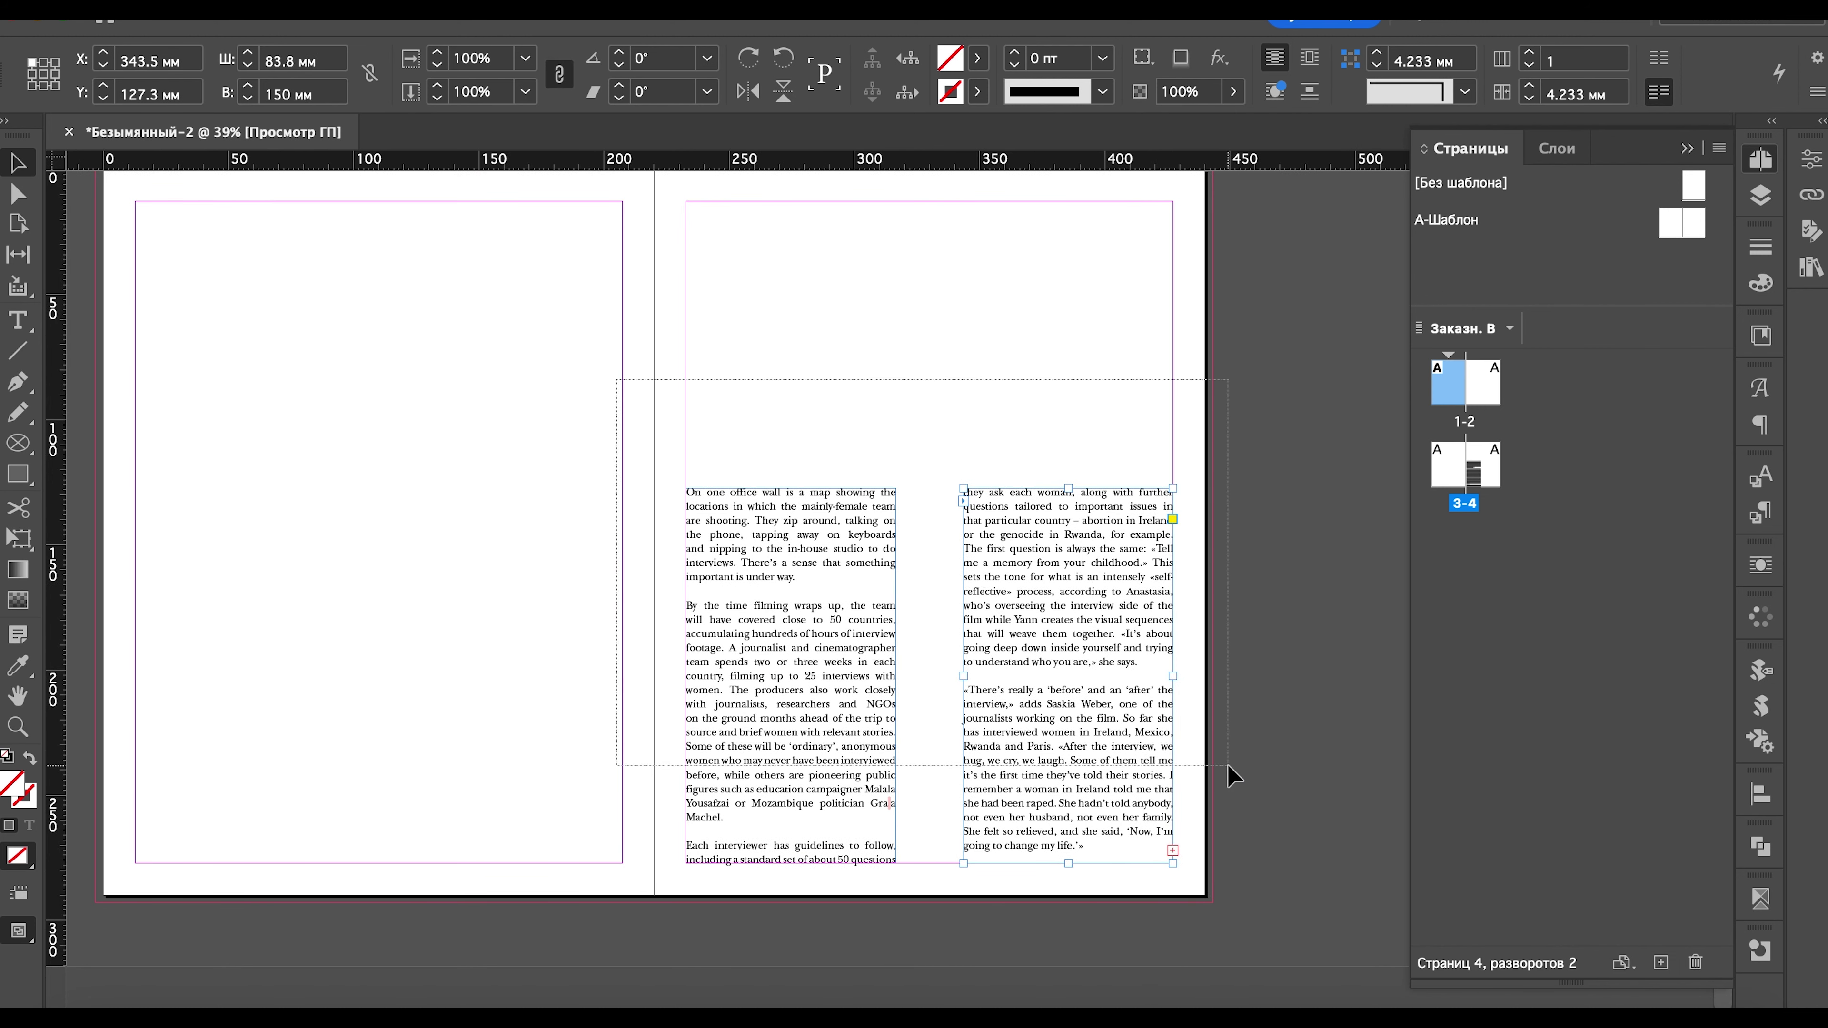
{"action": "key", "text": "Delete"}
- Restore the deleted frames and flow the overflow into a full-height column on spread 3–4
{"action": "scroll", "coordinate": [1125, 553], "scroll_direction": "up", "scroll_amount": 7}
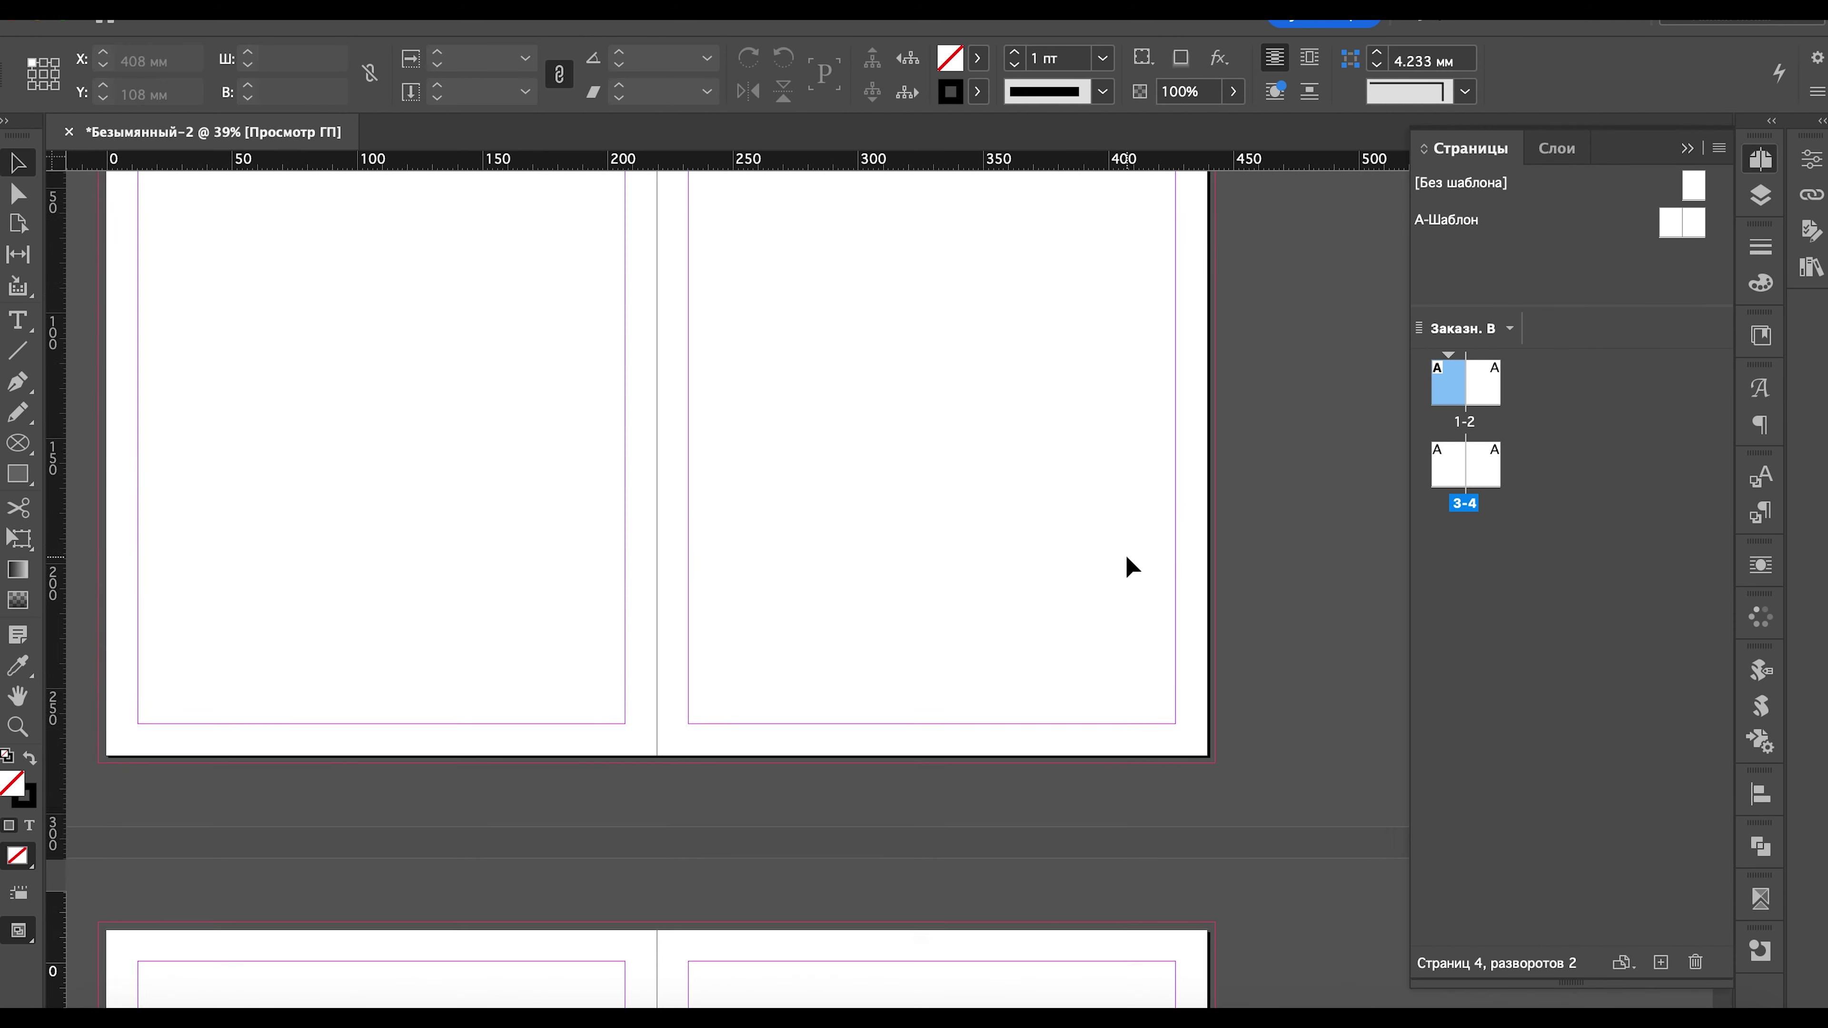
{"action": "scroll", "coordinate": [1021, 576], "scroll_direction": "up", "scroll_amount": 3}
{"action": "key", "text": "ctrl+z"}
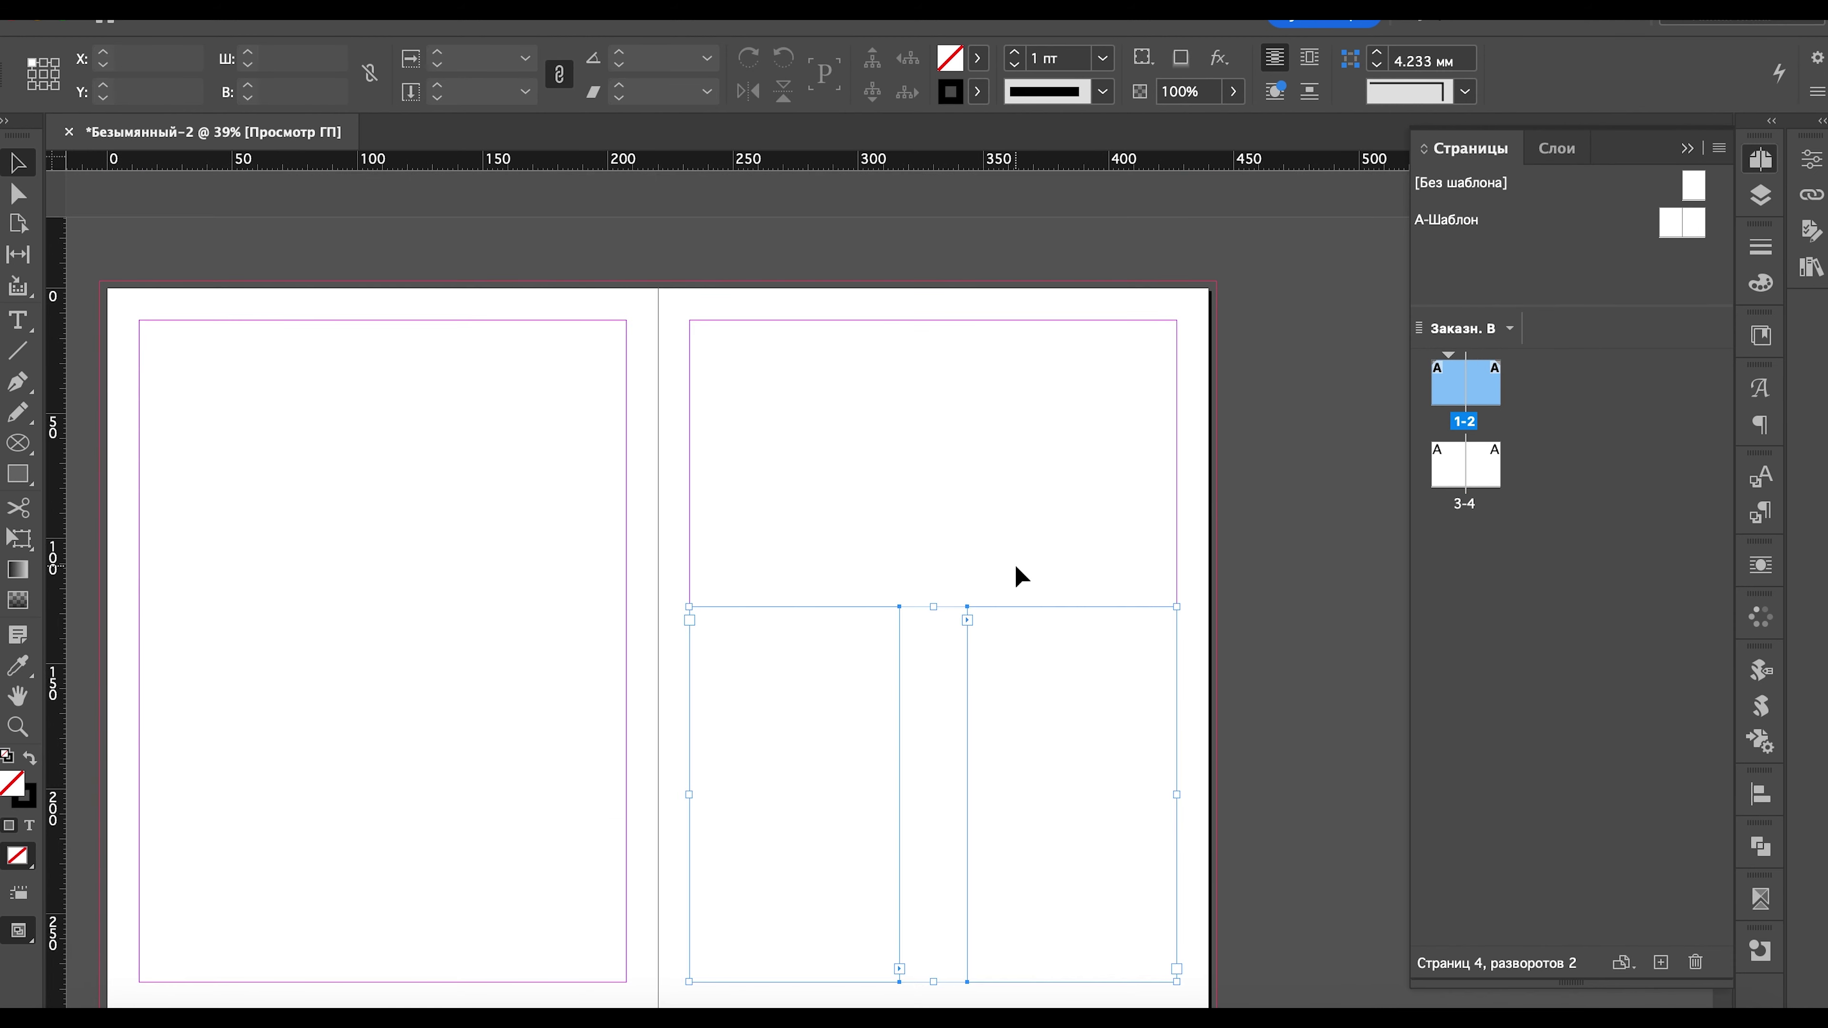
{"action": "scroll", "coordinate": [1016, 576], "scroll_direction": "down", "scroll_amount": 7}
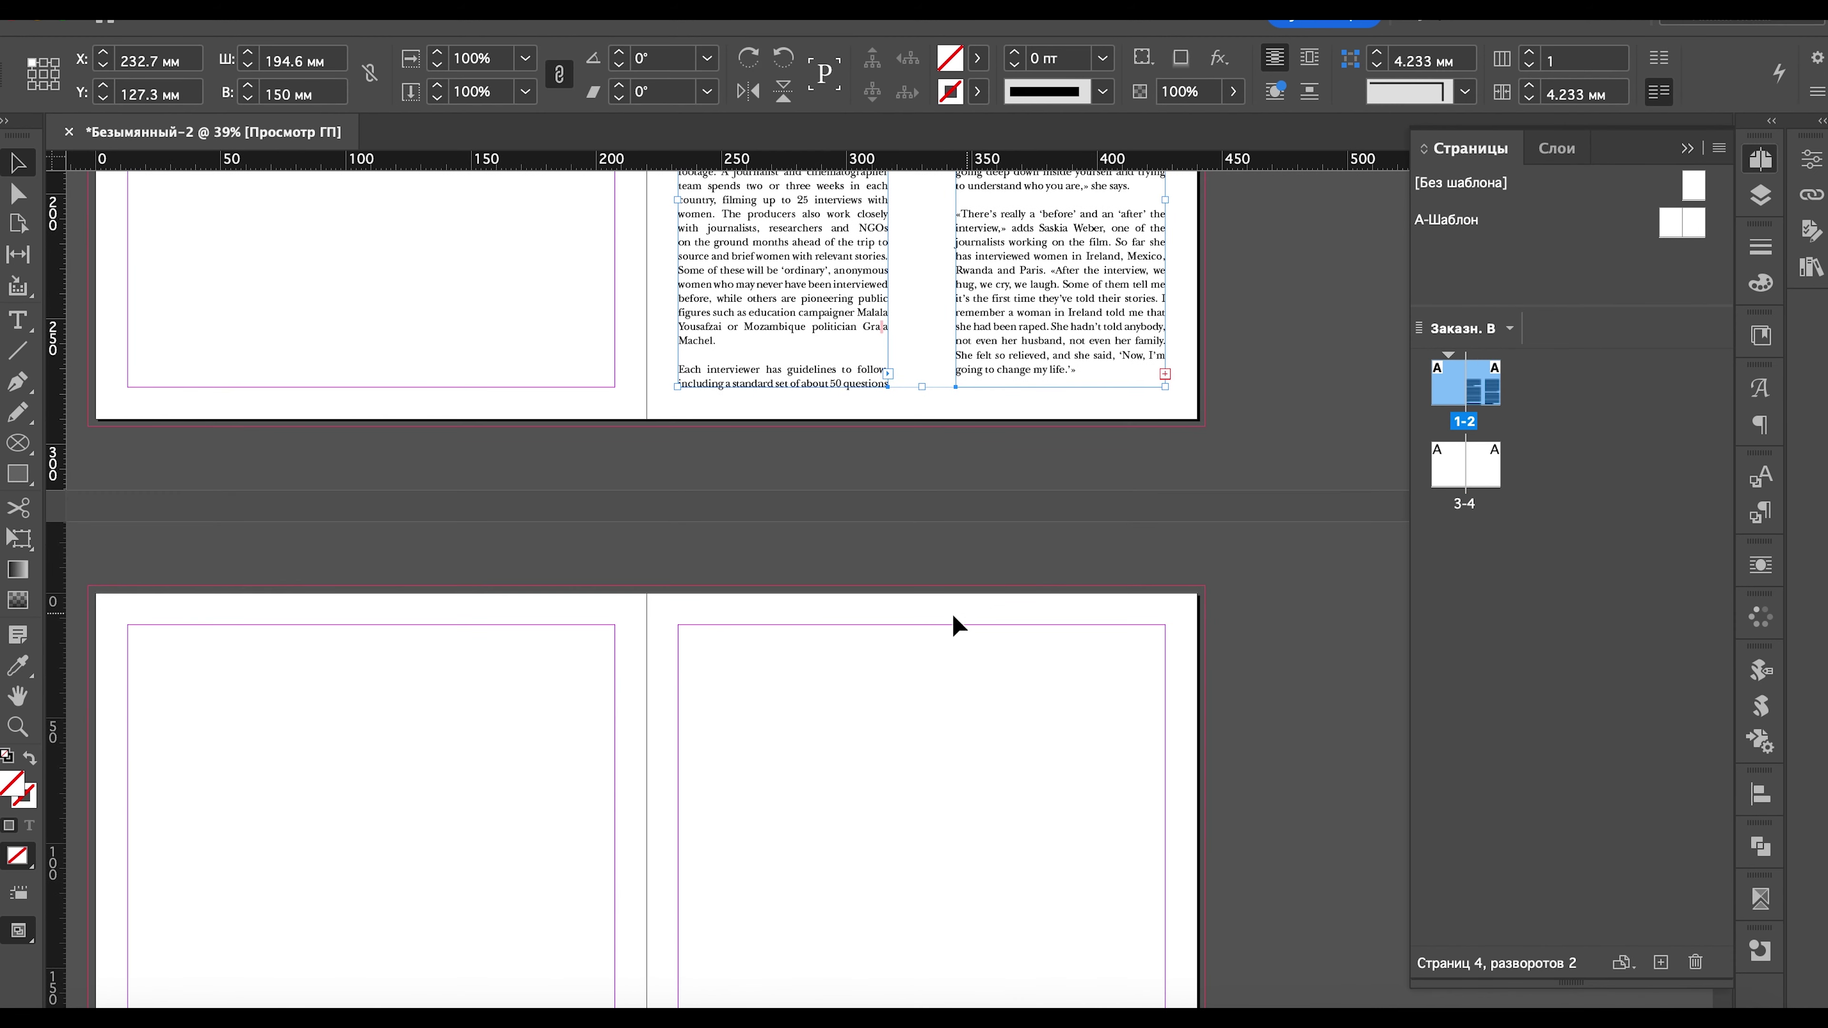
{"action": "left_click", "coordinate": [1166, 374]}
{"action": "scroll", "coordinate": [1074, 459], "scroll_direction": "down", "scroll_amount": 3}
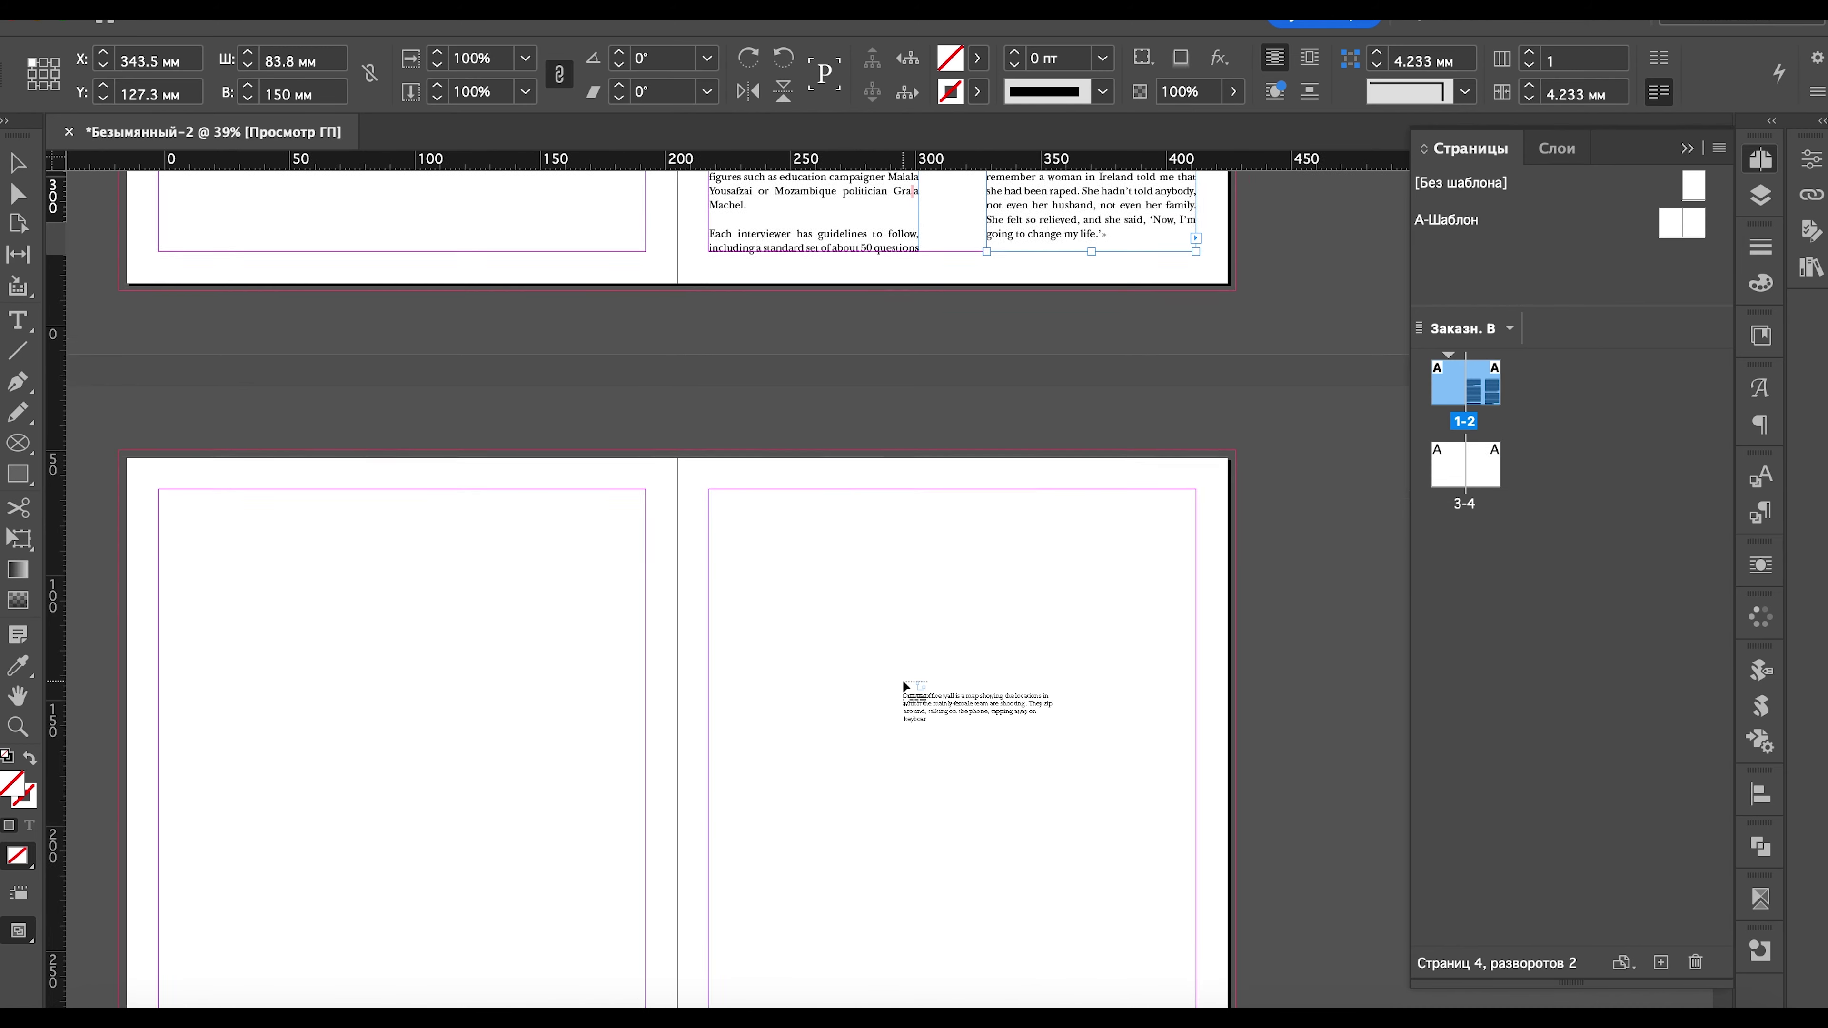
{"action": "scroll", "coordinate": [400, 645], "scroll_direction": "down", "scroll_amount": 3}
{"action": "left_click", "coordinate": [334, 486]}
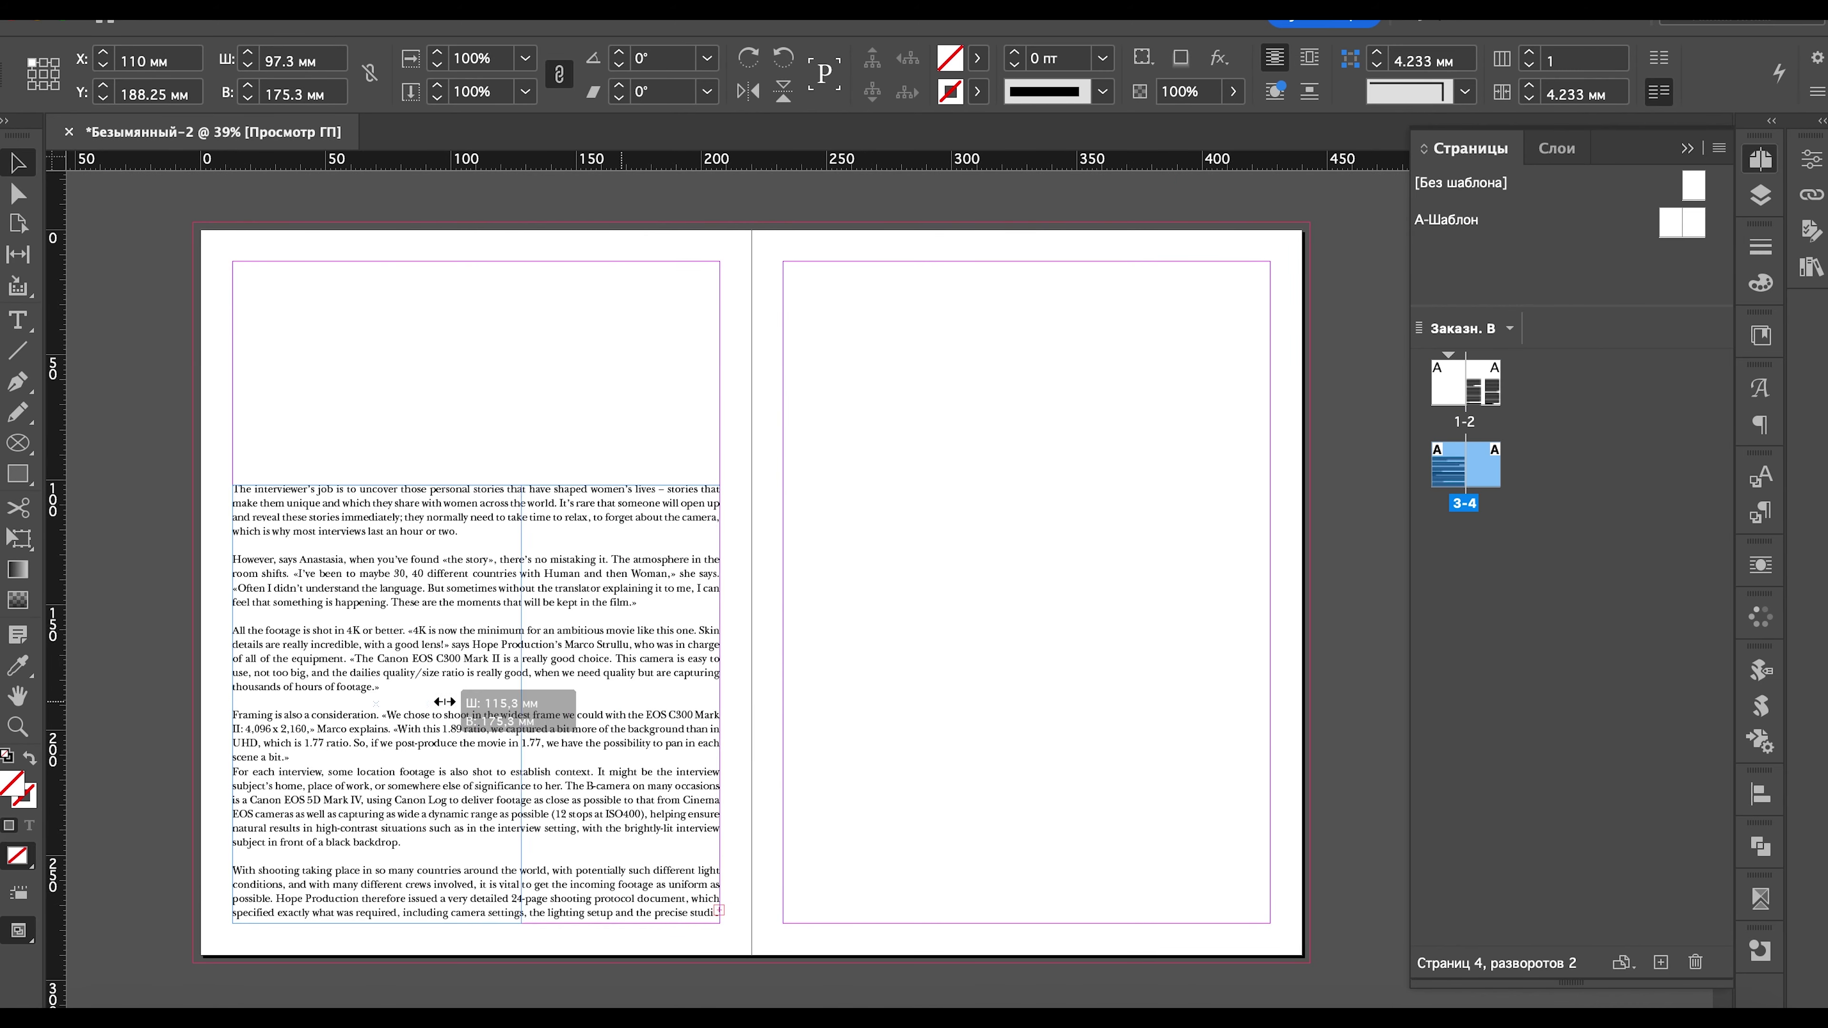
{"action": "left_click_drag", "start_coordinate": [718, 702], "coordinate": [441, 703]}
{"action": "left_click", "coordinate": [939, 625]}
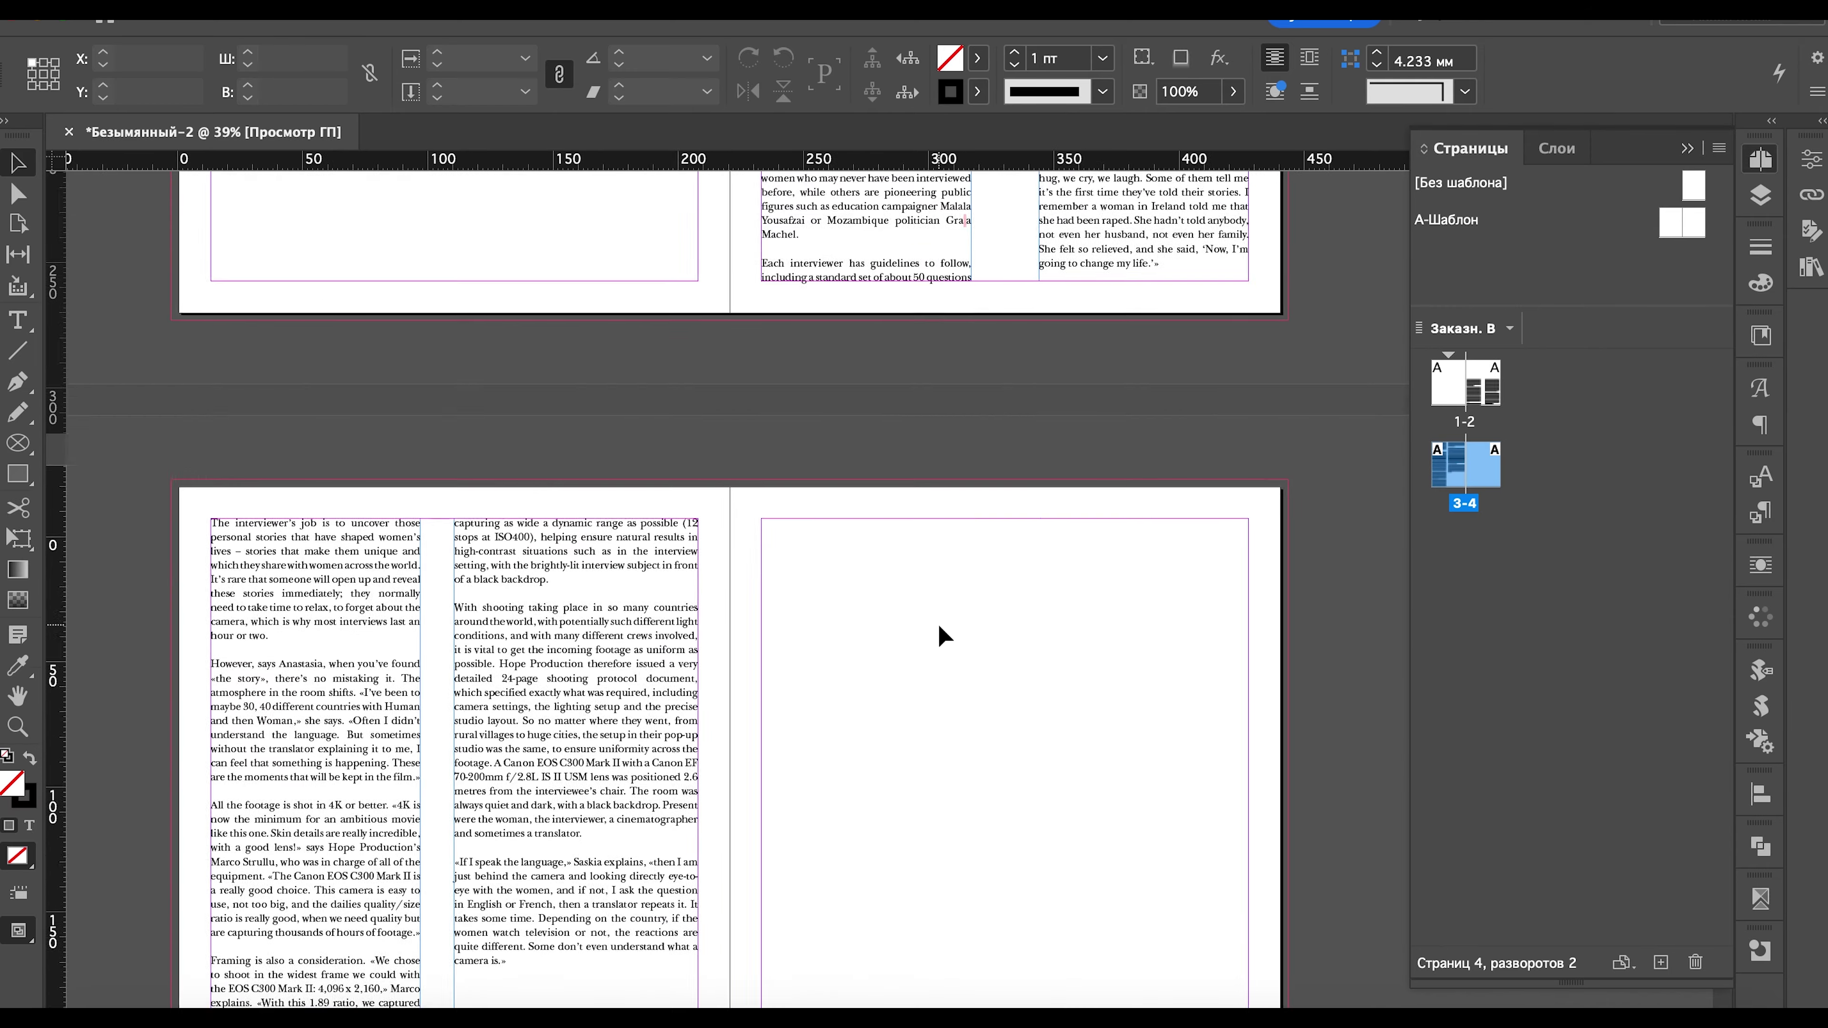
- Review the spreads, then undo twice to remove the text flowed onto spread 3–4
{"action": "scroll", "coordinate": [939, 625], "scroll_direction": "up", "scroll_amount": 5}
{"action": "scroll", "coordinate": [939, 625], "scroll_direction": "down", "scroll_amount": 3}
{"action": "scroll", "coordinate": [939, 625], "scroll_direction": "down", "scroll_amount": 2}
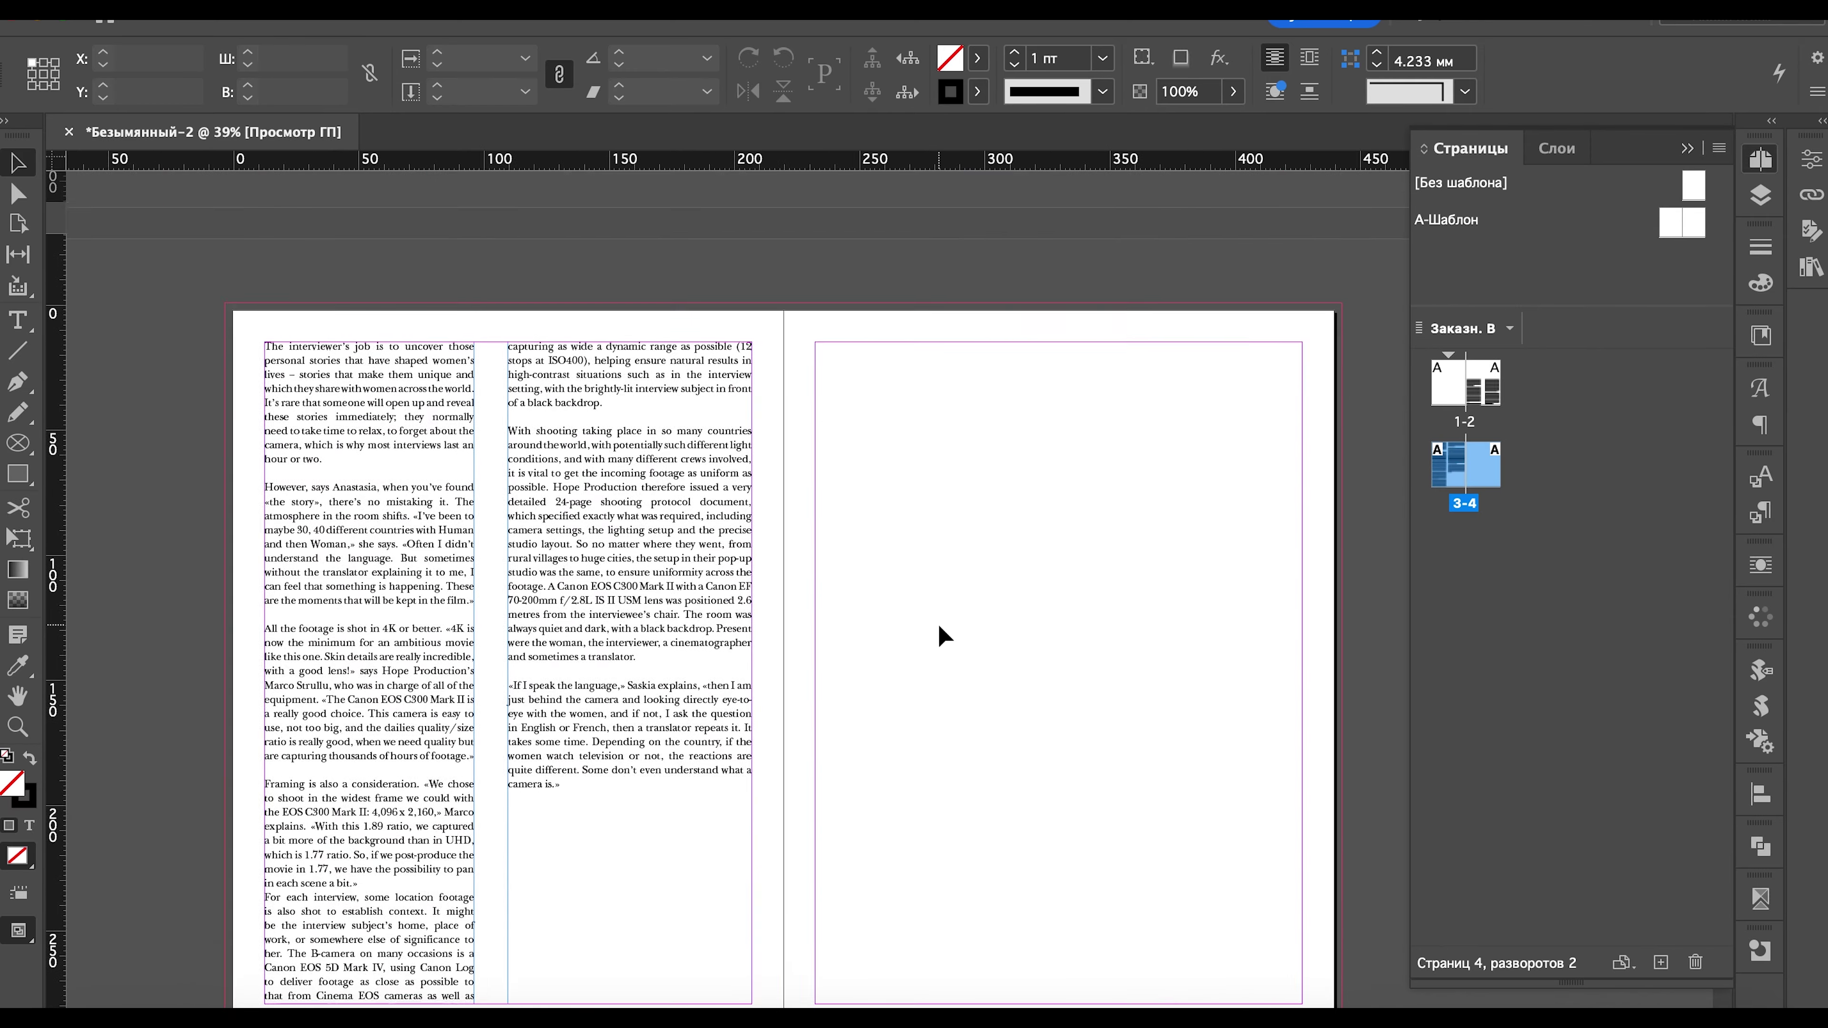
{"action": "scroll", "coordinate": [939, 626], "scroll_direction": "up", "scroll_amount": 3}
{"action": "scroll", "coordinate": [939, 626], "scroll_direction": "up", "scroll_amount": 2}
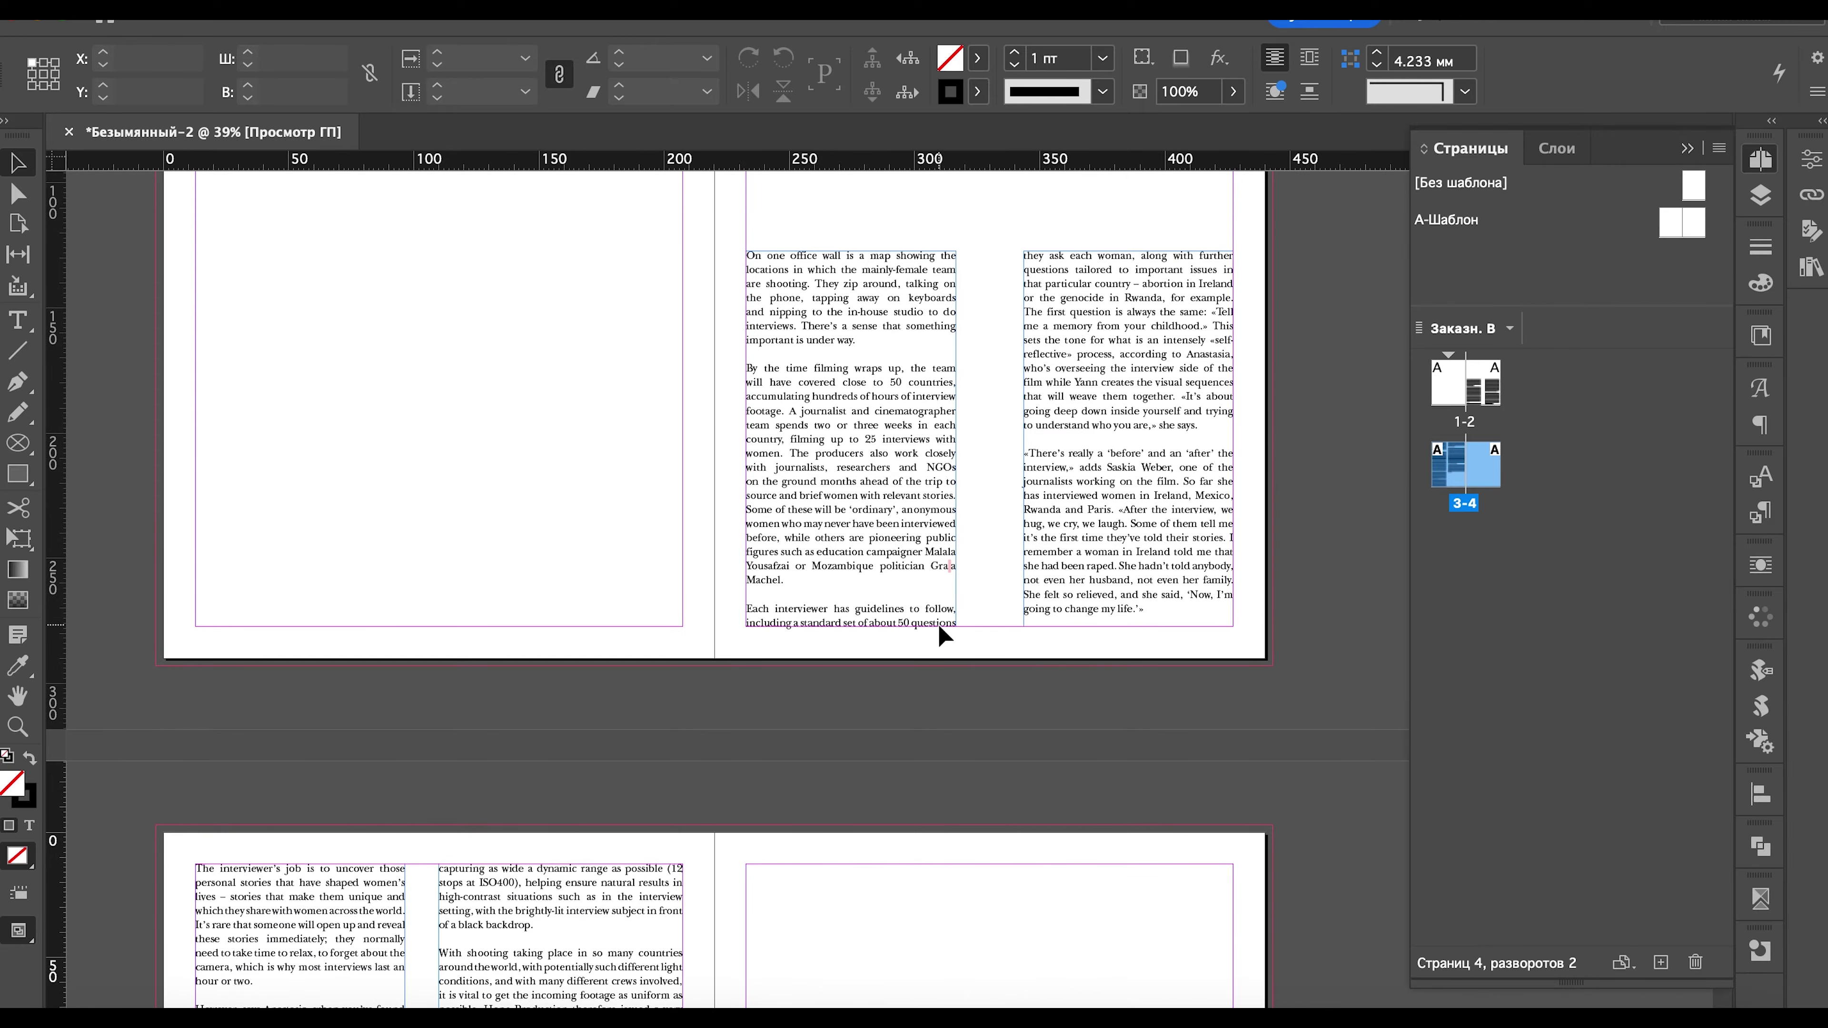
{"action": "scroll", "coordinate": [939, 625], "scroll_direction": "up", "scroll_amount": 1}
{"action": "scroll", "coordinate": [937, 619], "scroll_direction": "up", "scroll_amount": 1}
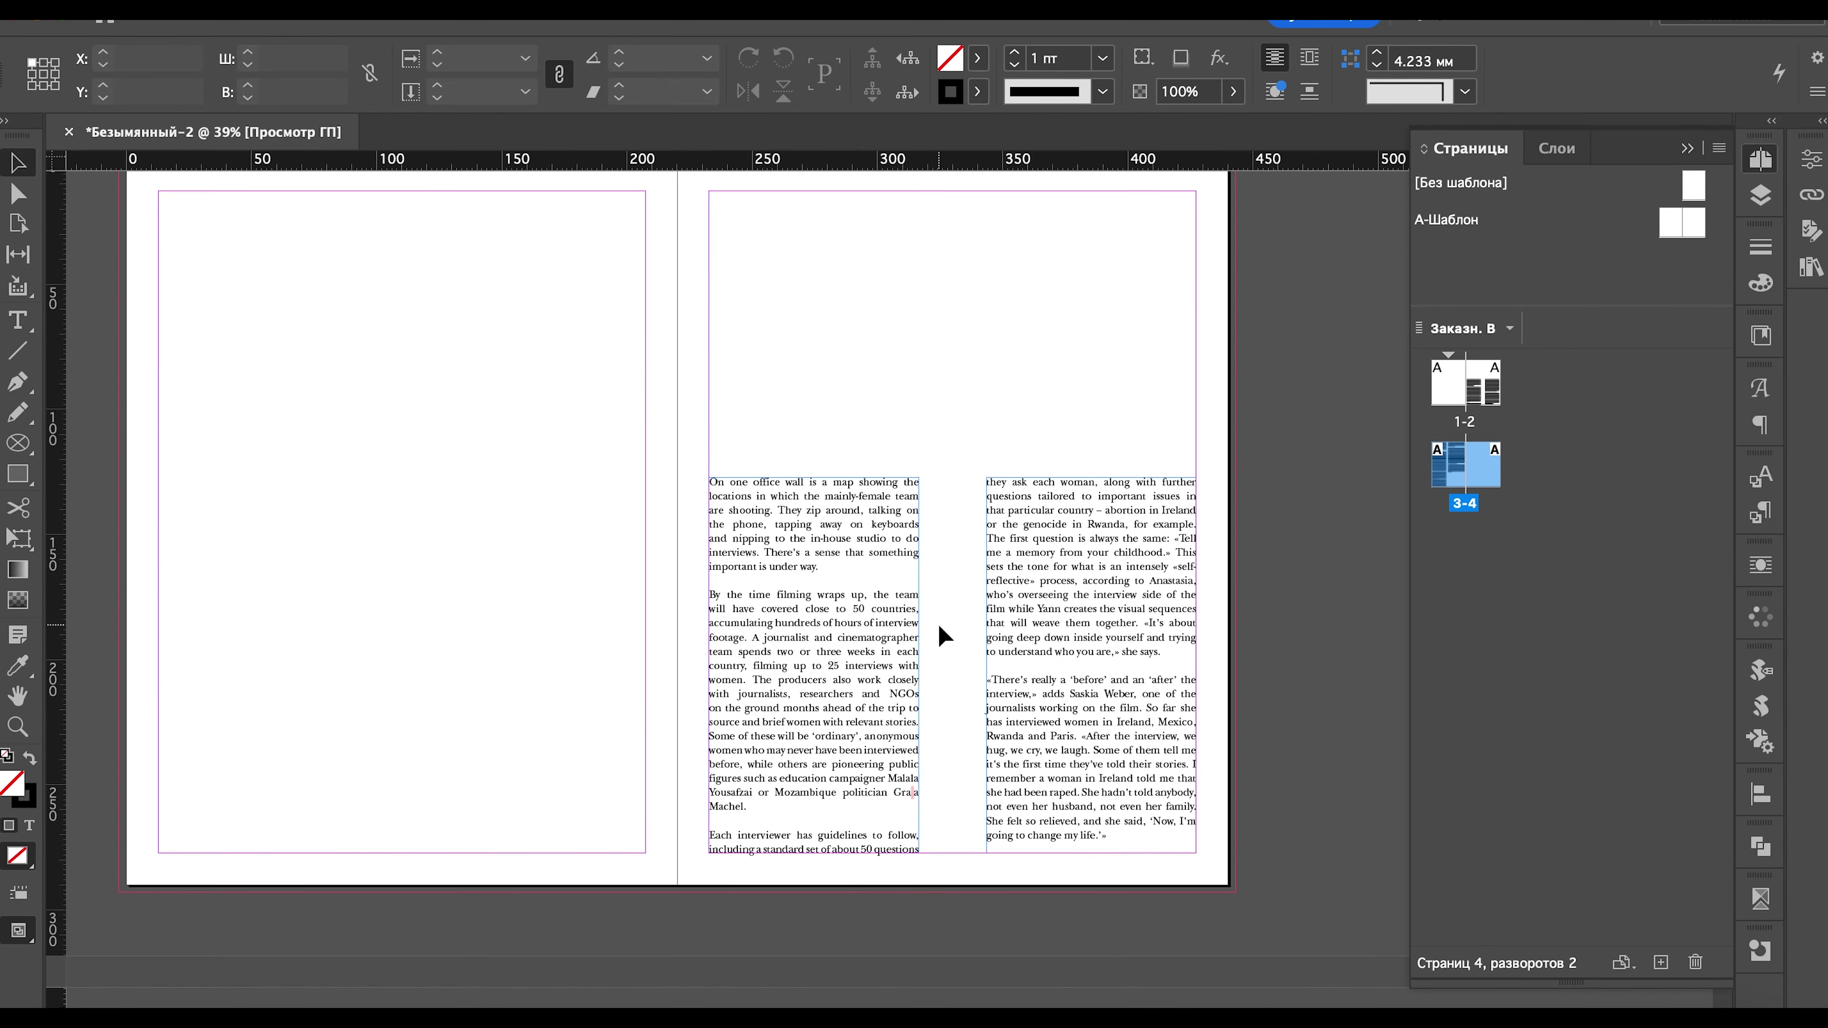
{"action": "scroll", "coordinate": [927, 522], "scroll_direction": "down", "scroll_amount": 5}
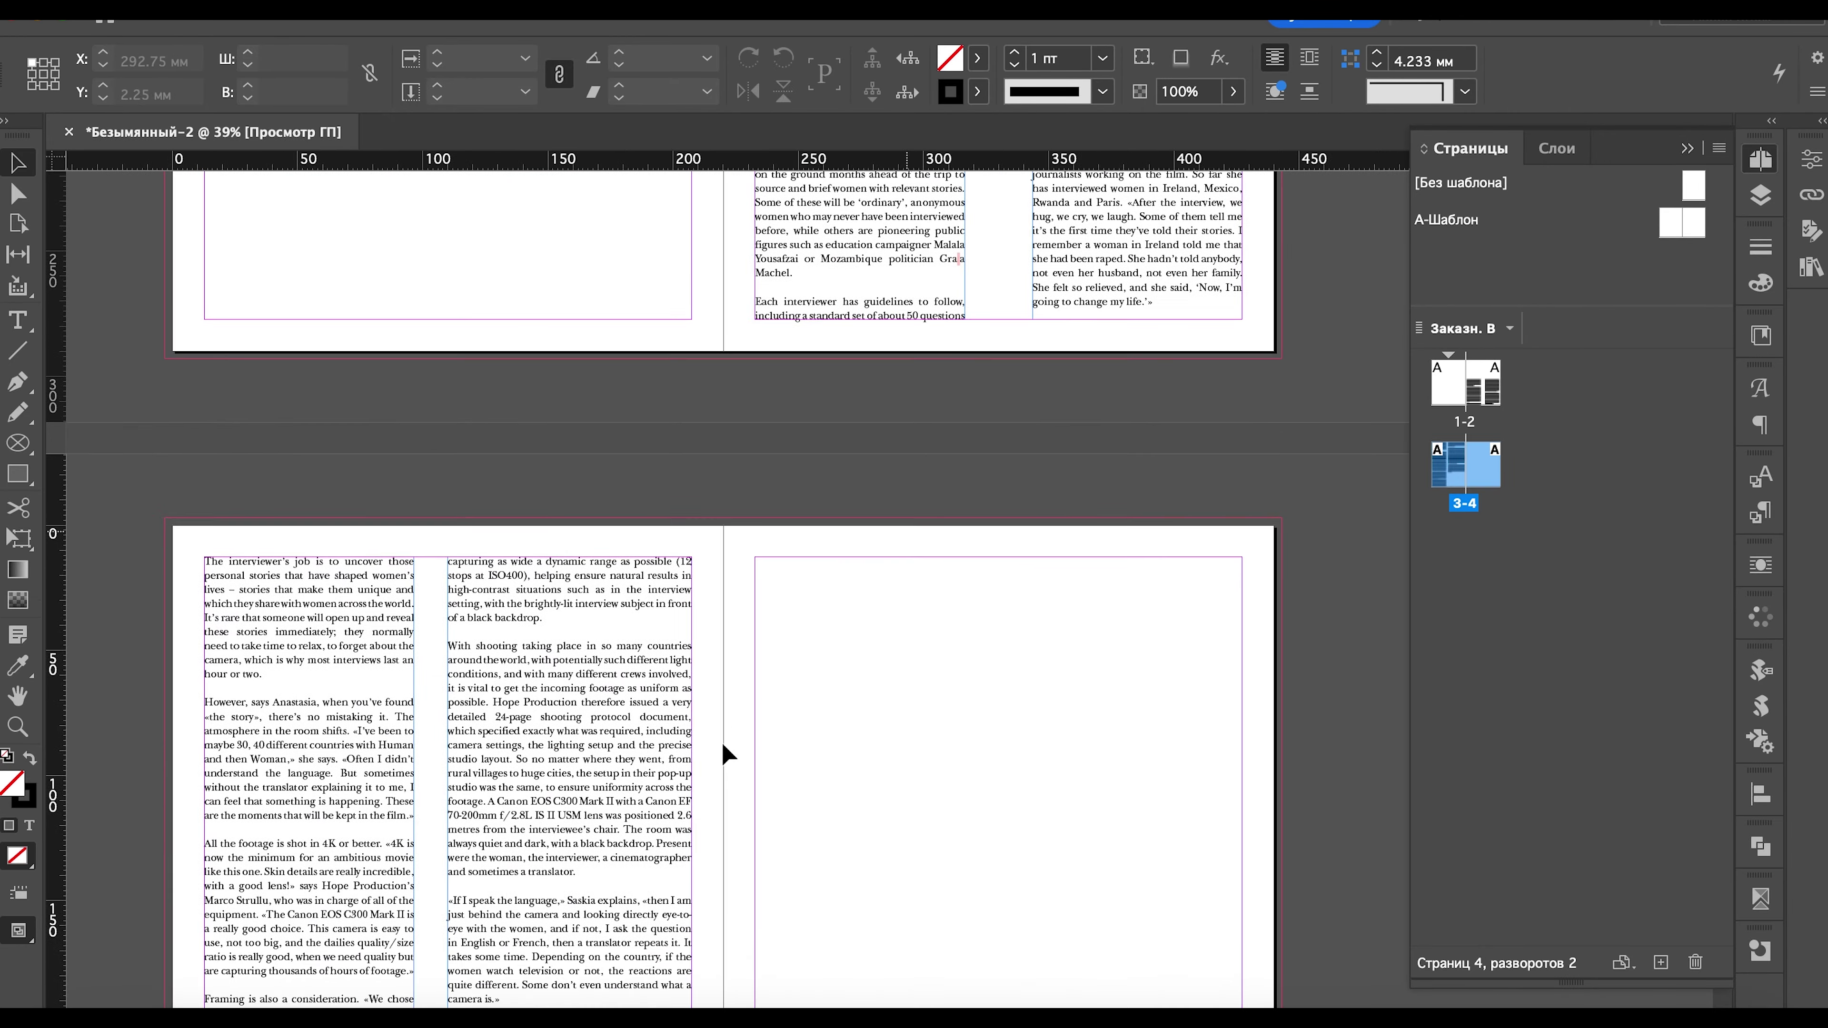
{"action": "key", "text": "ctrl+z"}
{"action": "key", "text": "ctrl+z"}
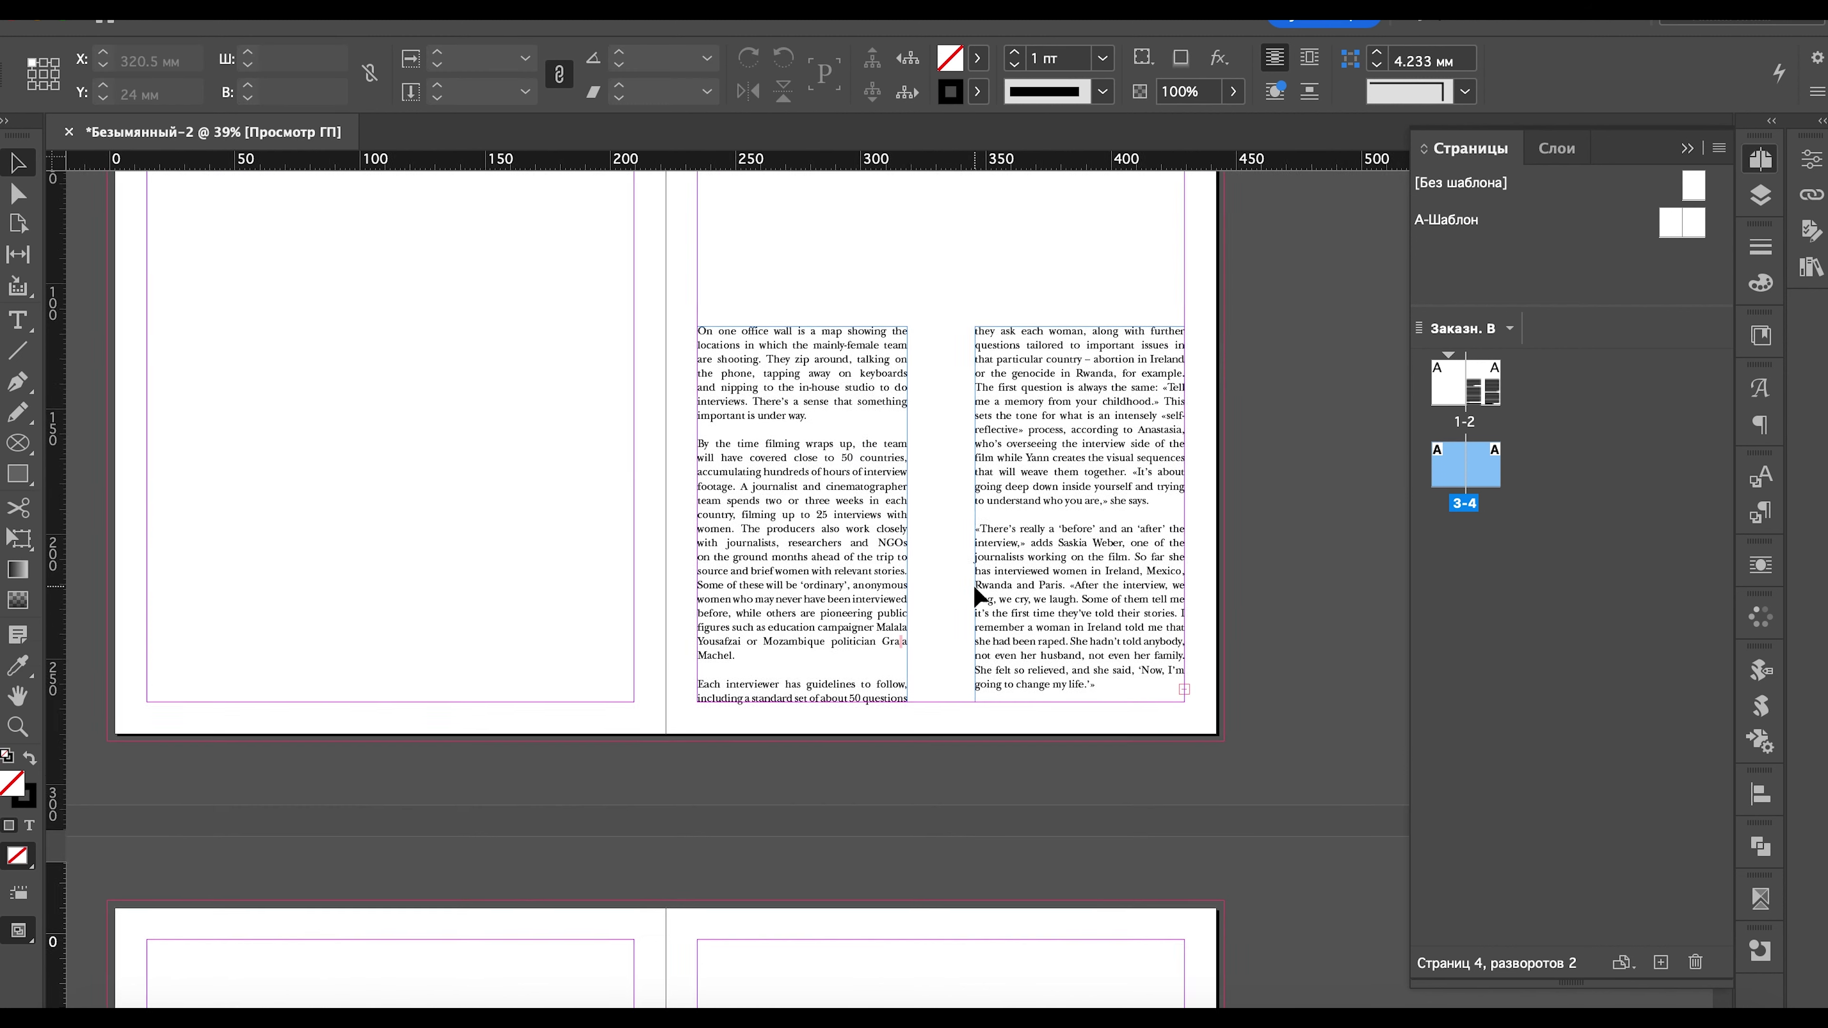
{"action": "key", "text": "ctrl+z"}
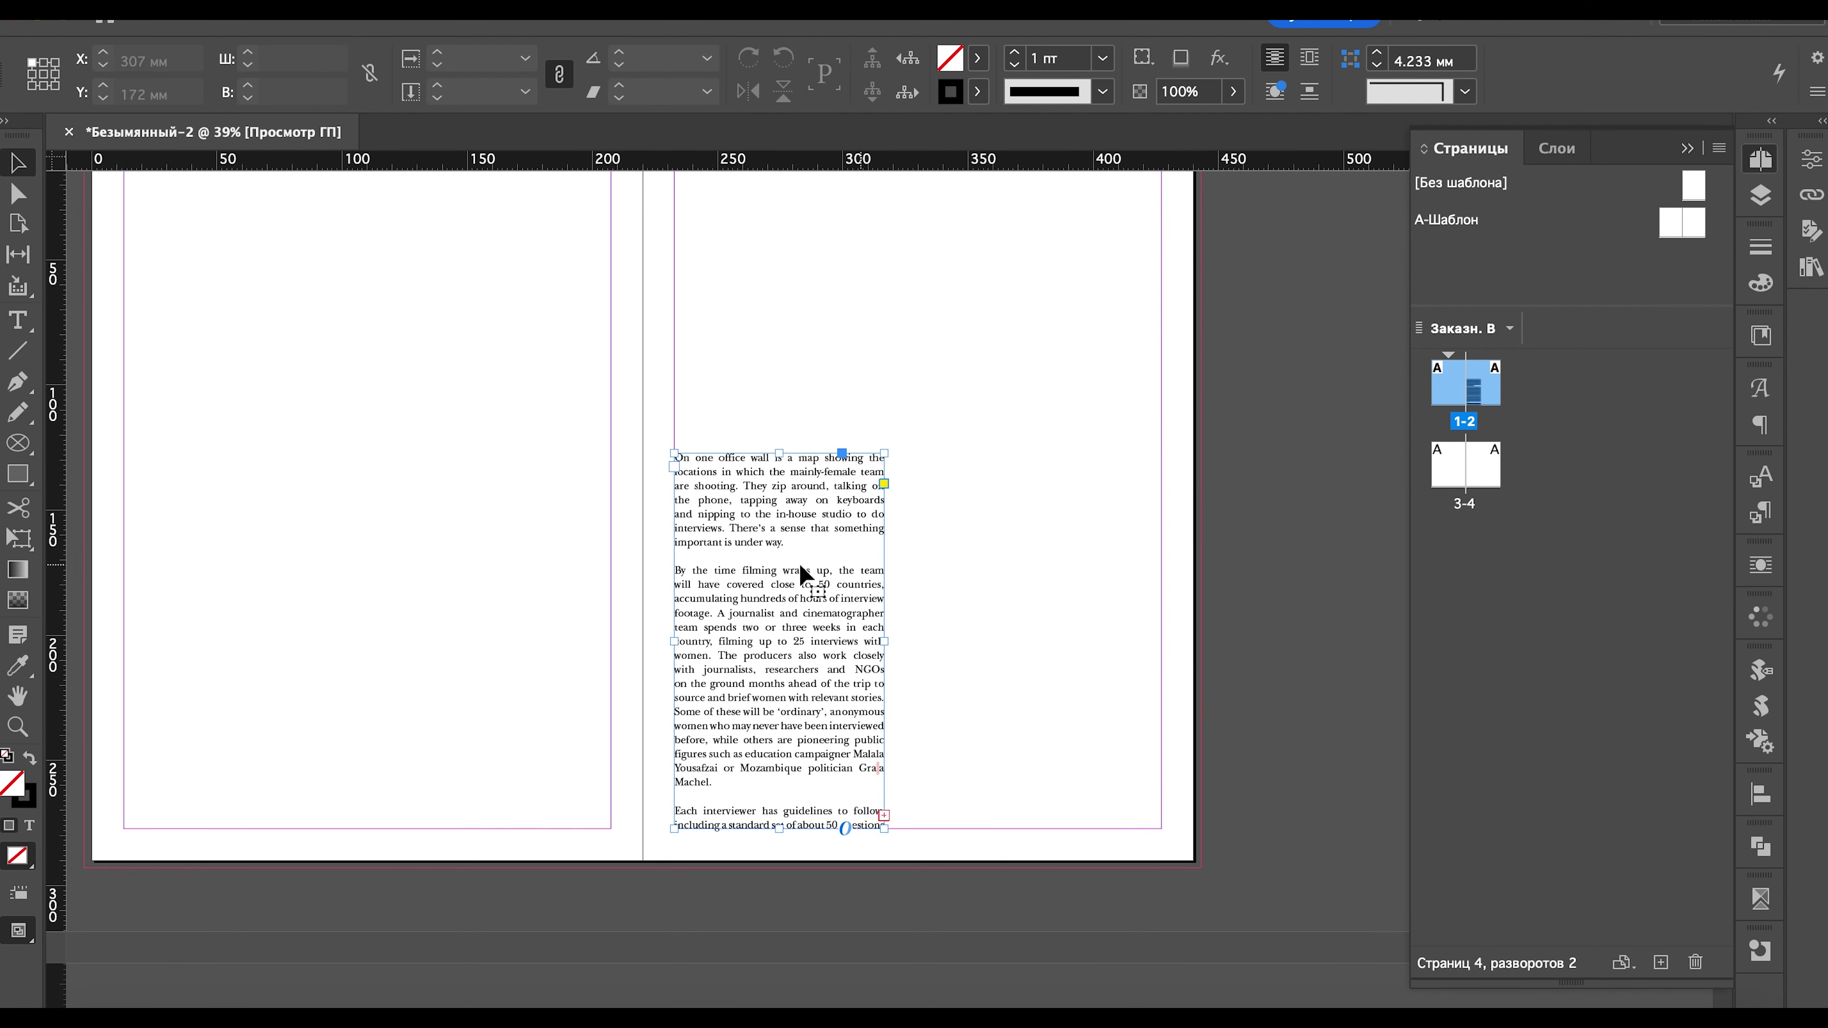
- Park the article frame on the pasteboard and draw a wide frame atop the right page
{"action": "left_click", "coordinate": [812, 580]}
{"action": "left_click_drag", "start_coordinate": [994, 554], "coordinate": [1306, 357]}
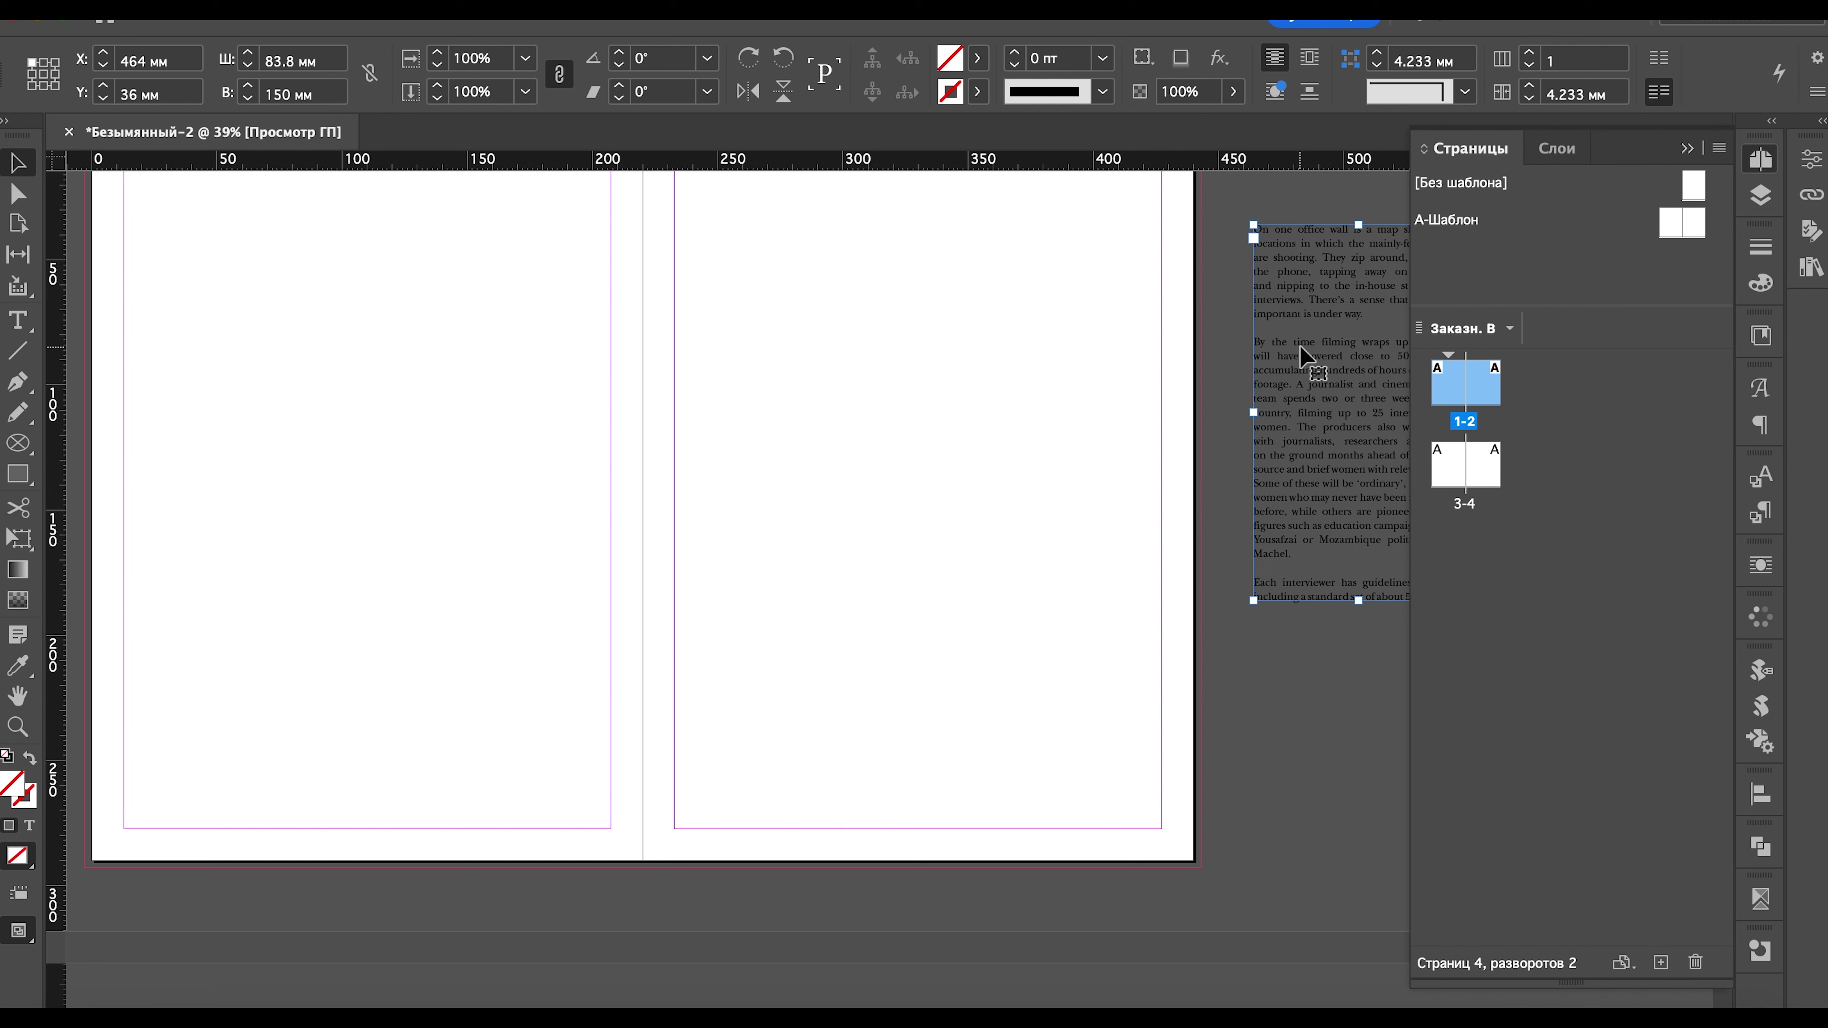
{"action": "left_click", "coordinate": [18, 320]}
{"action": "left_click_drag", "start_coordinate": [703, 332], "coordinate": [1139, 450]}
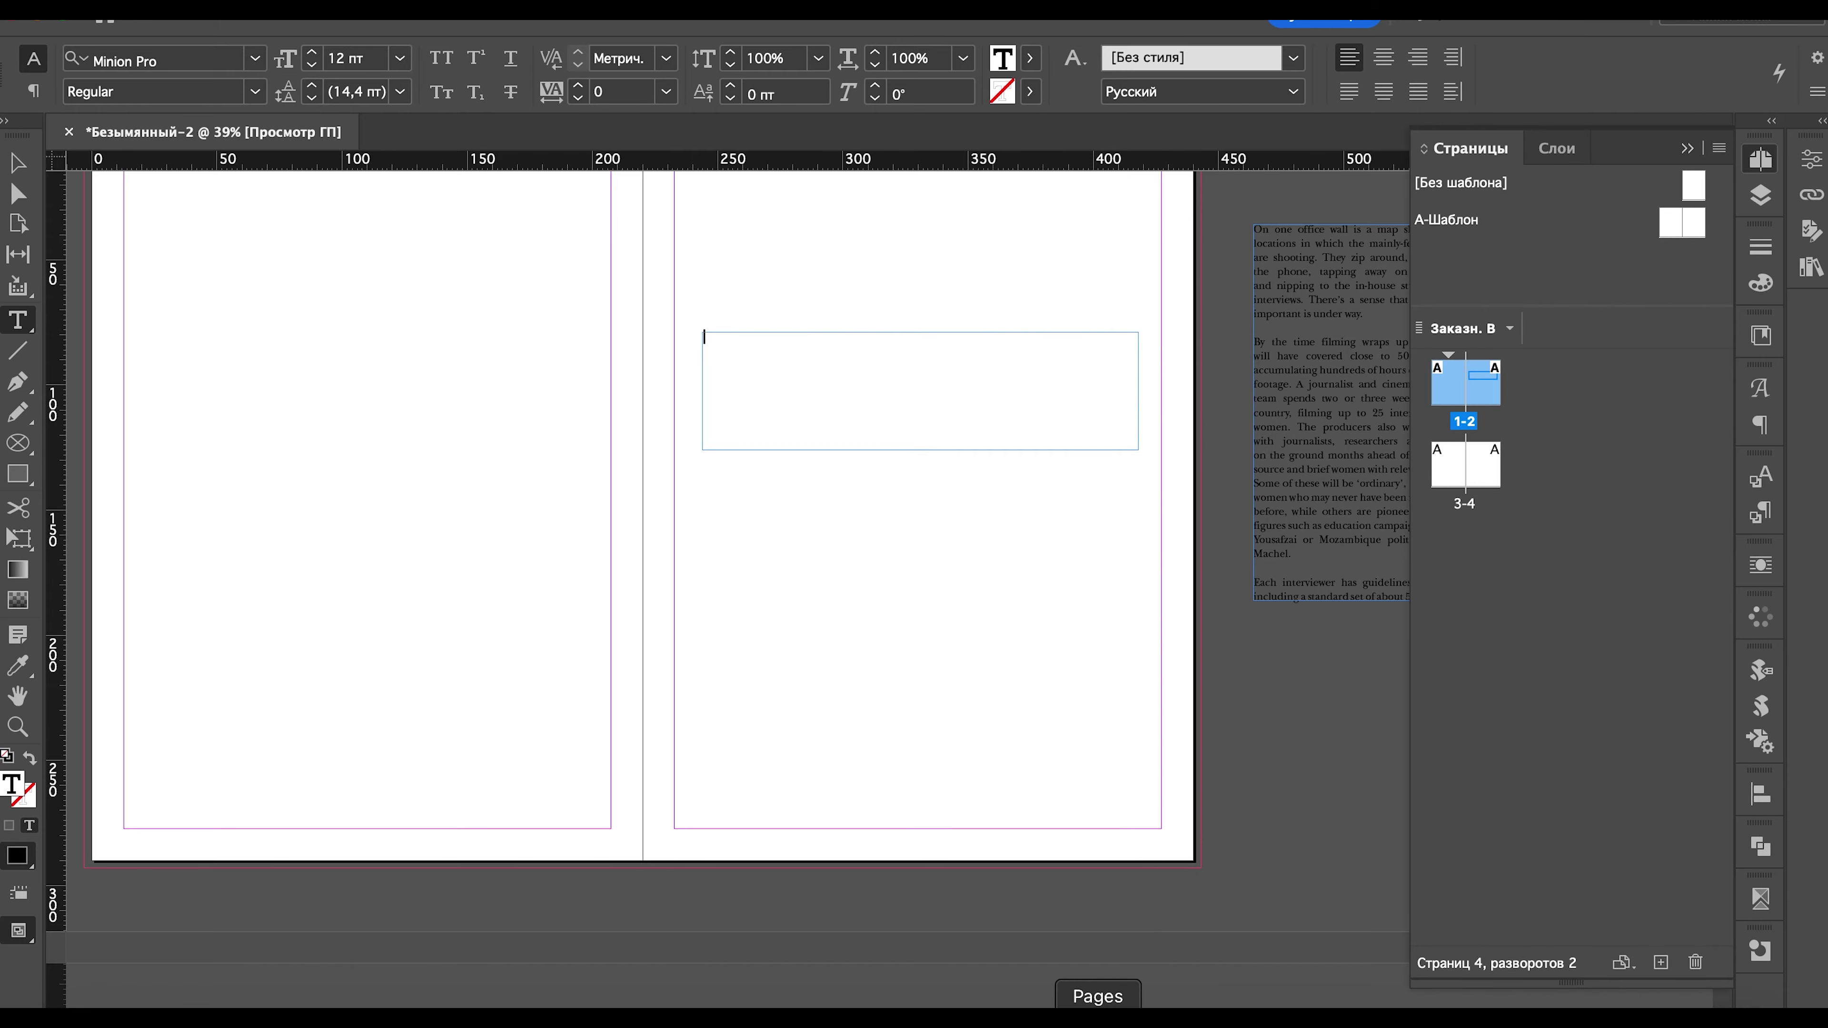
- Copy the article's introductory paragraph from Pages and paste it into the new frame
{"action": "left_click", "coordinate": [1098, 1019]}
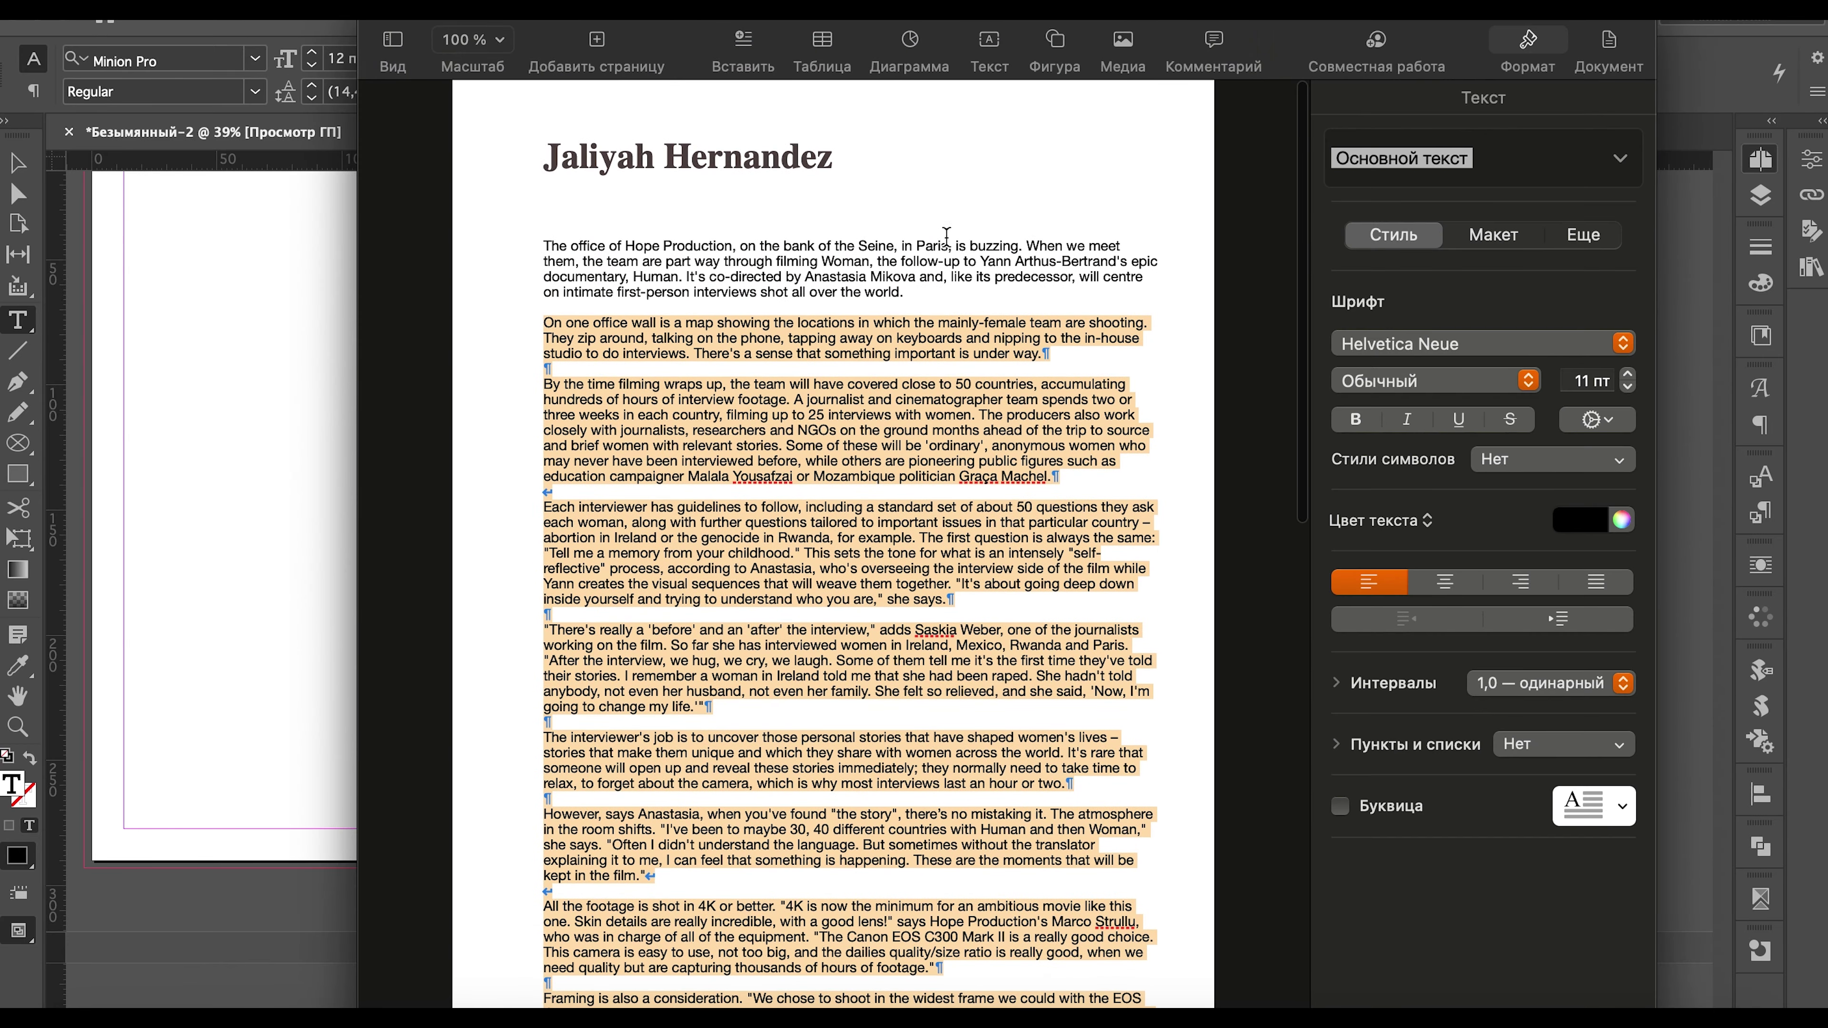
{"action": "left_click_drag", "start_coordinate": [927, 293], "coordinate": [543, 232]}
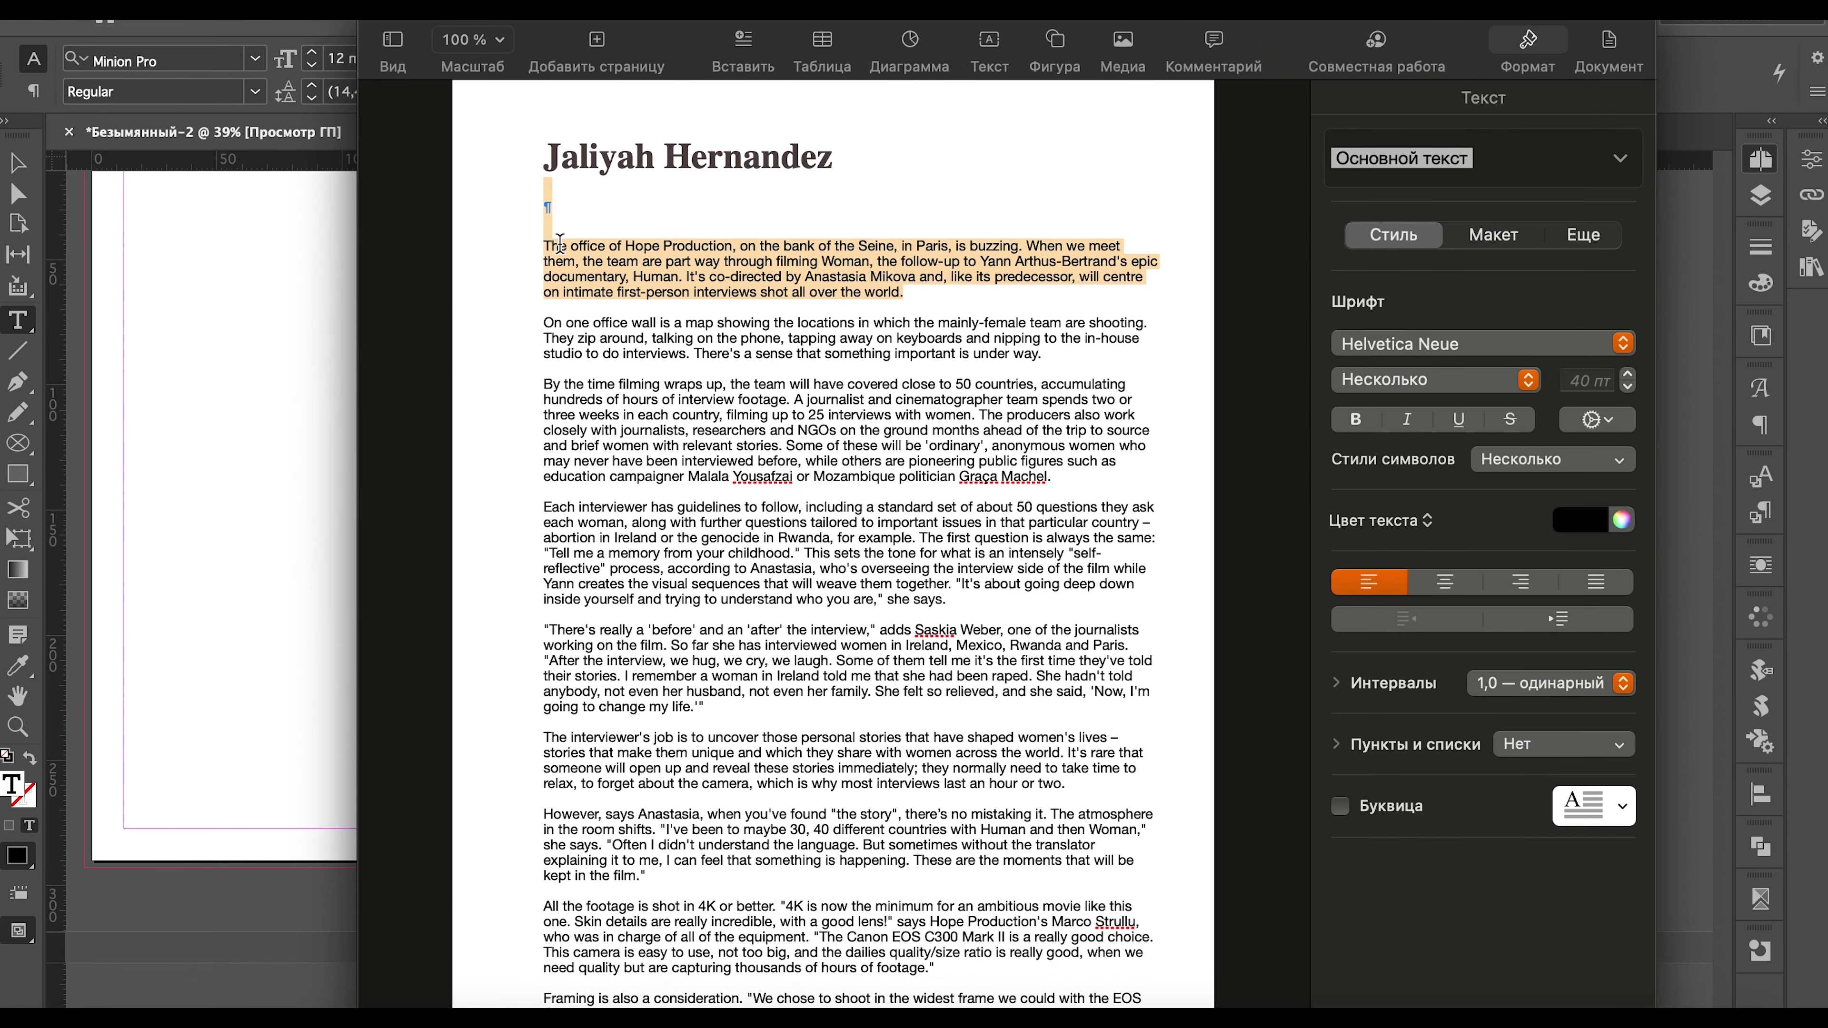
{"action": "key", "text": "super+Tab"}
{"action": "key", "text": "super+v"}
- Select all the intro text and apply the Niagara font
{"action": "key", "text": "super+equal"}
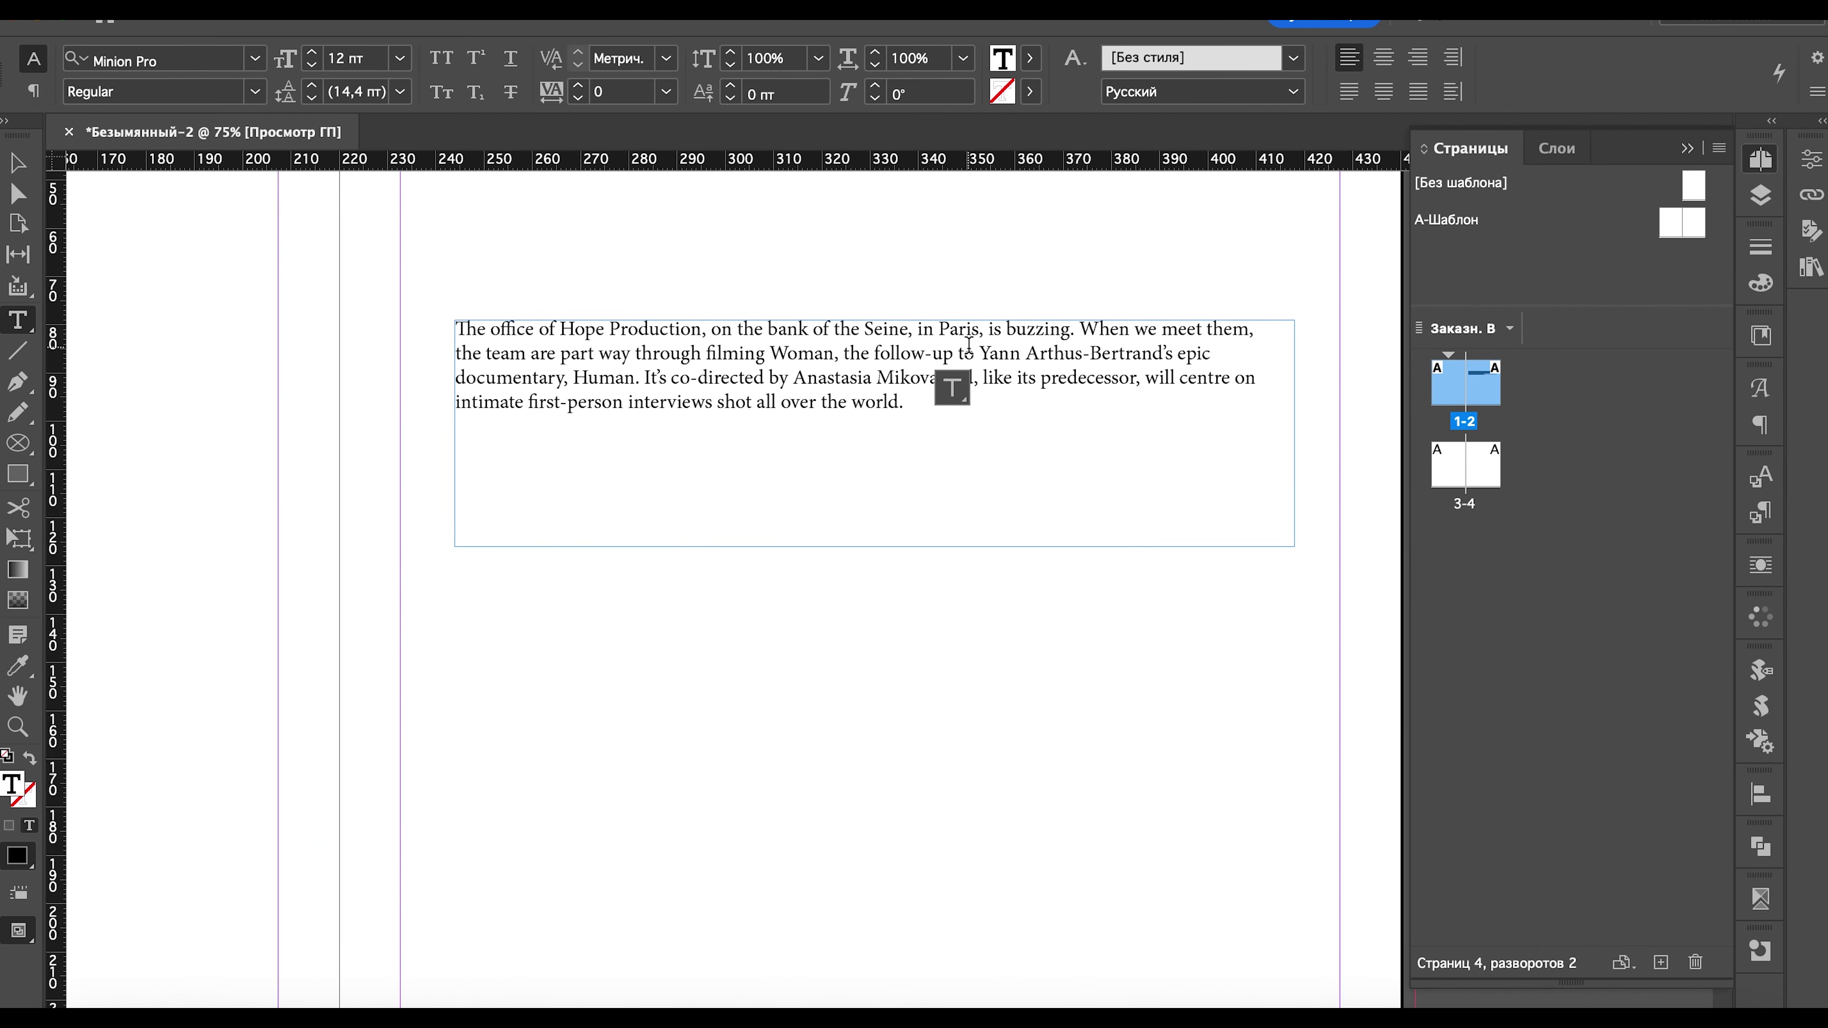
{"action": "key", "text": "super+a"}
{"action": "left_click", "coordinate": [258, 63]}
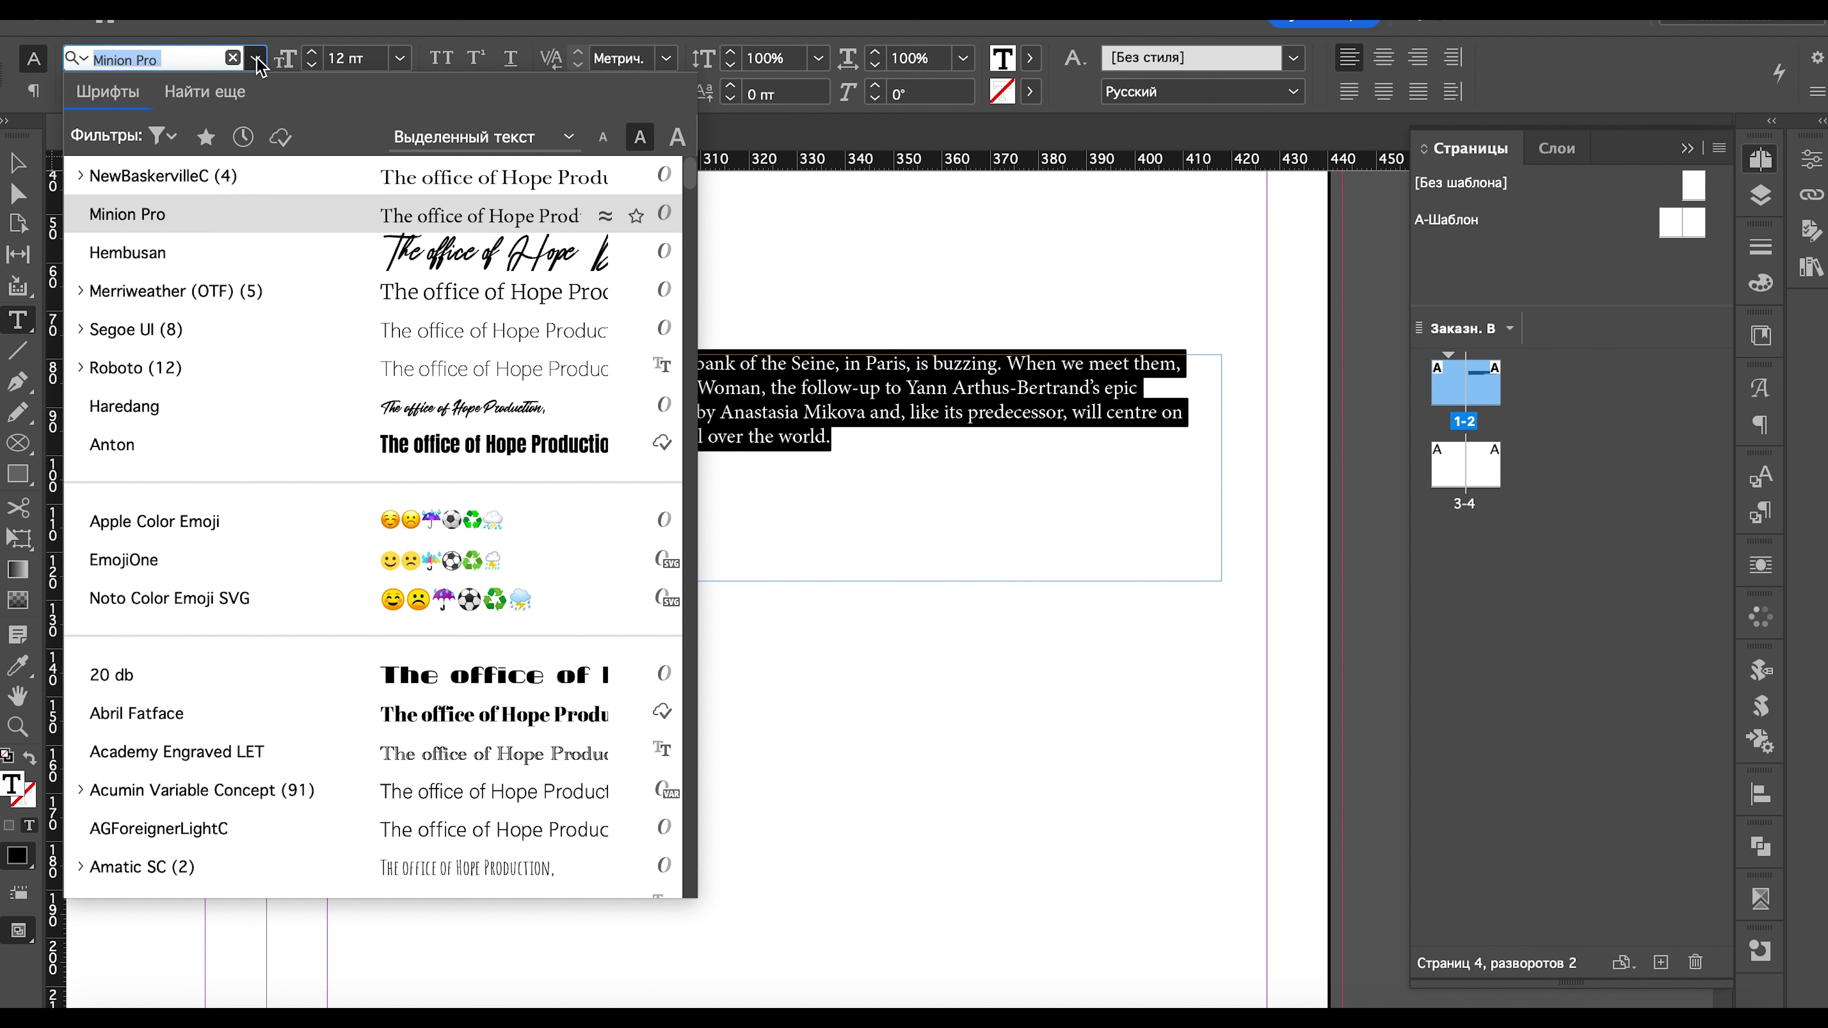
{"action": "type", "text": "gr"}
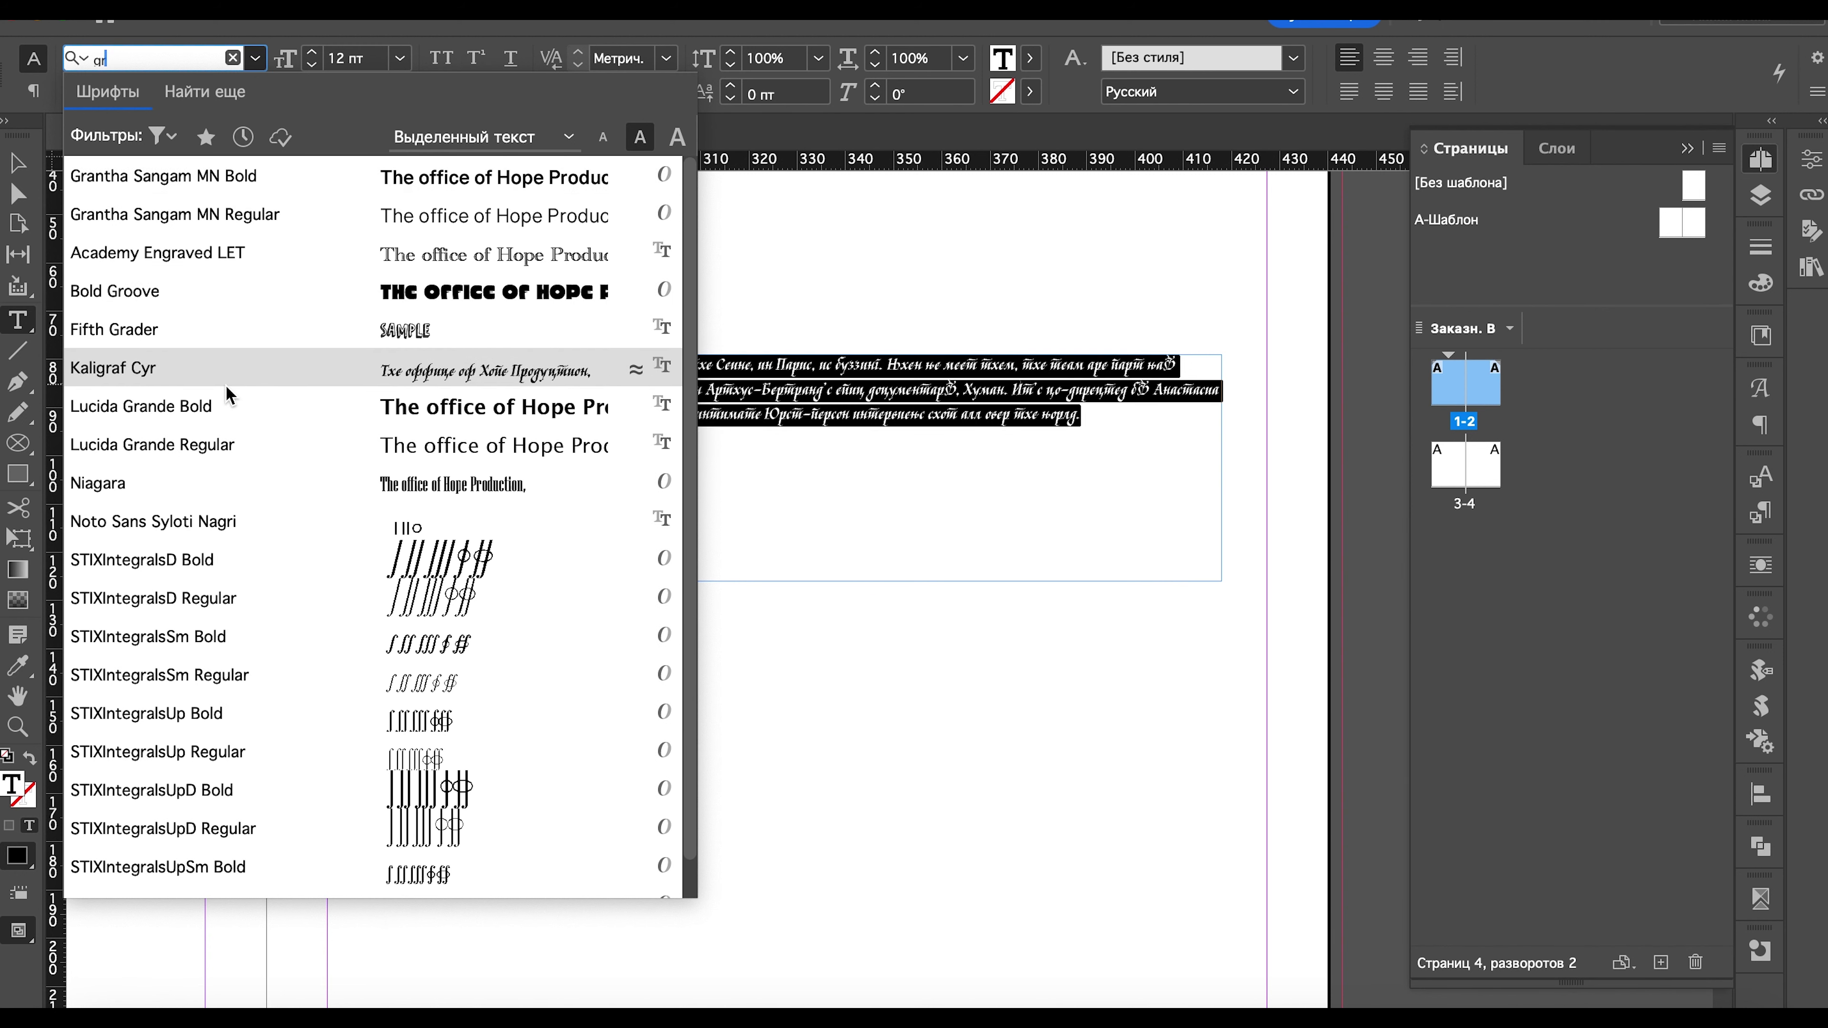
{"action": "left_click", "coordinate": [185, 496]}
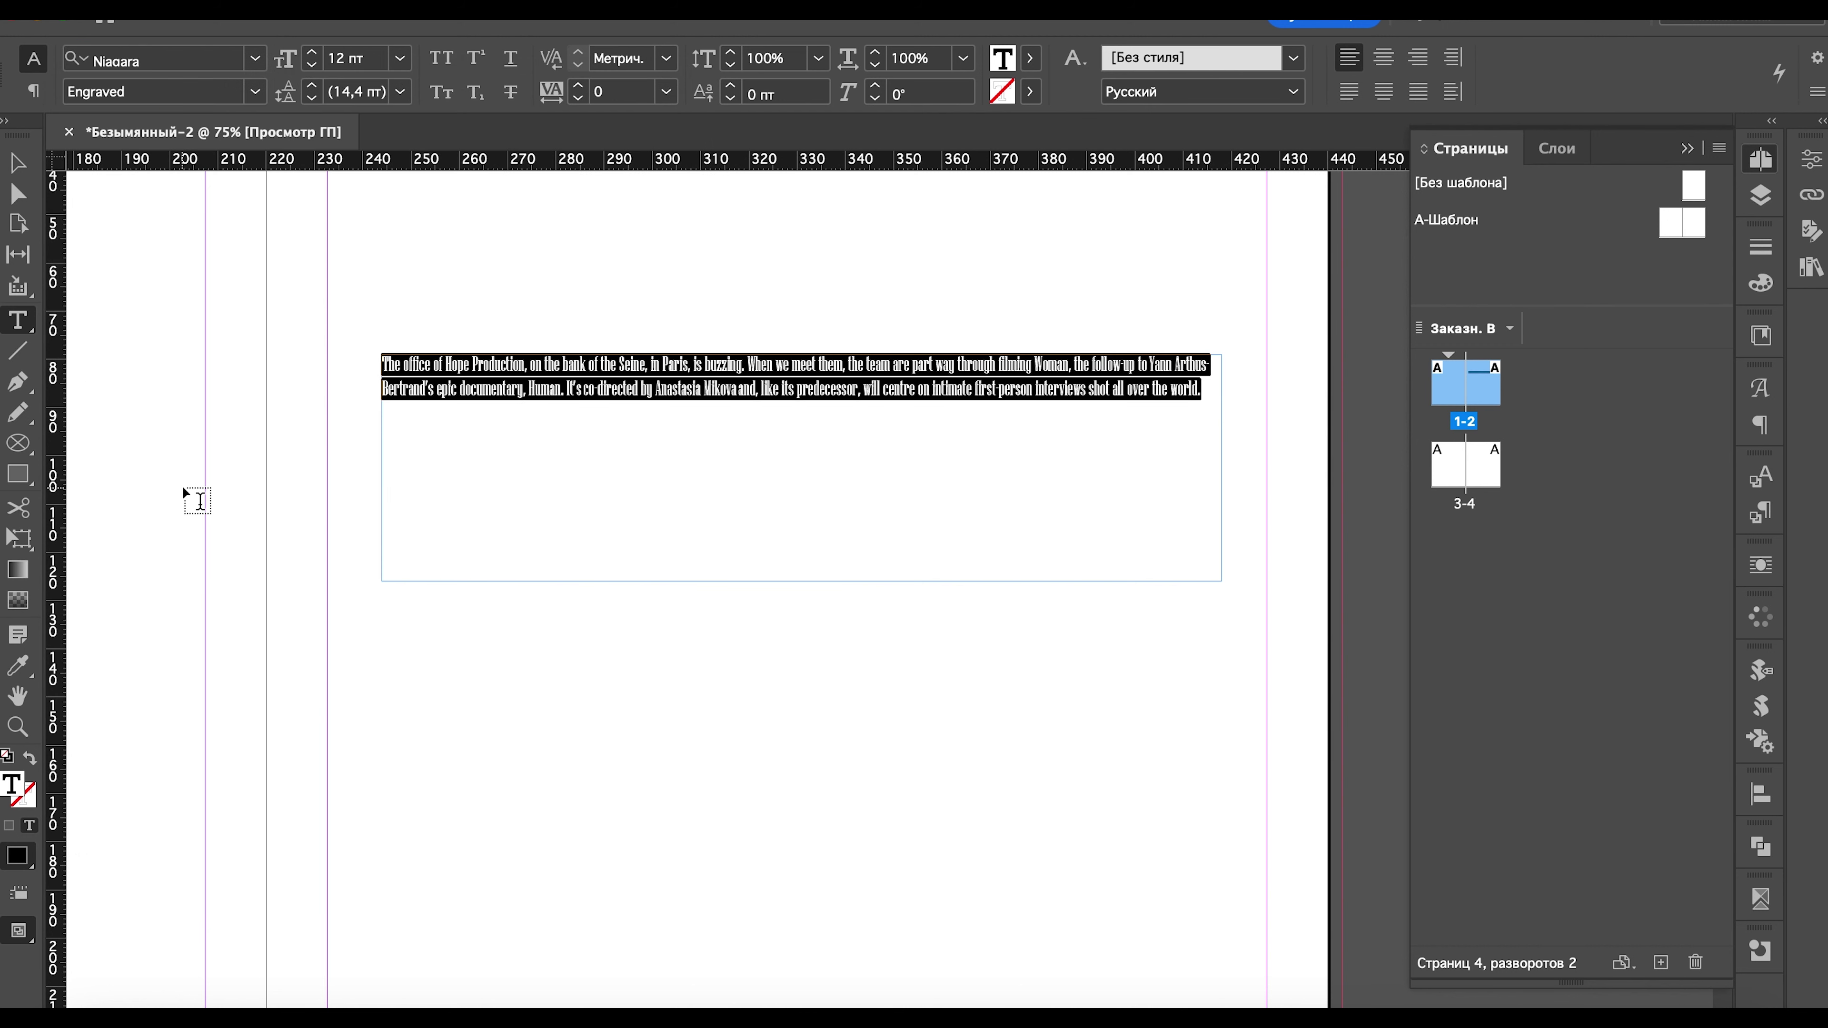
- Enlarge the intro paragraph to 17 pt with 21 pt leading
{"action": "left_click", "coordinate": [313, 54]}
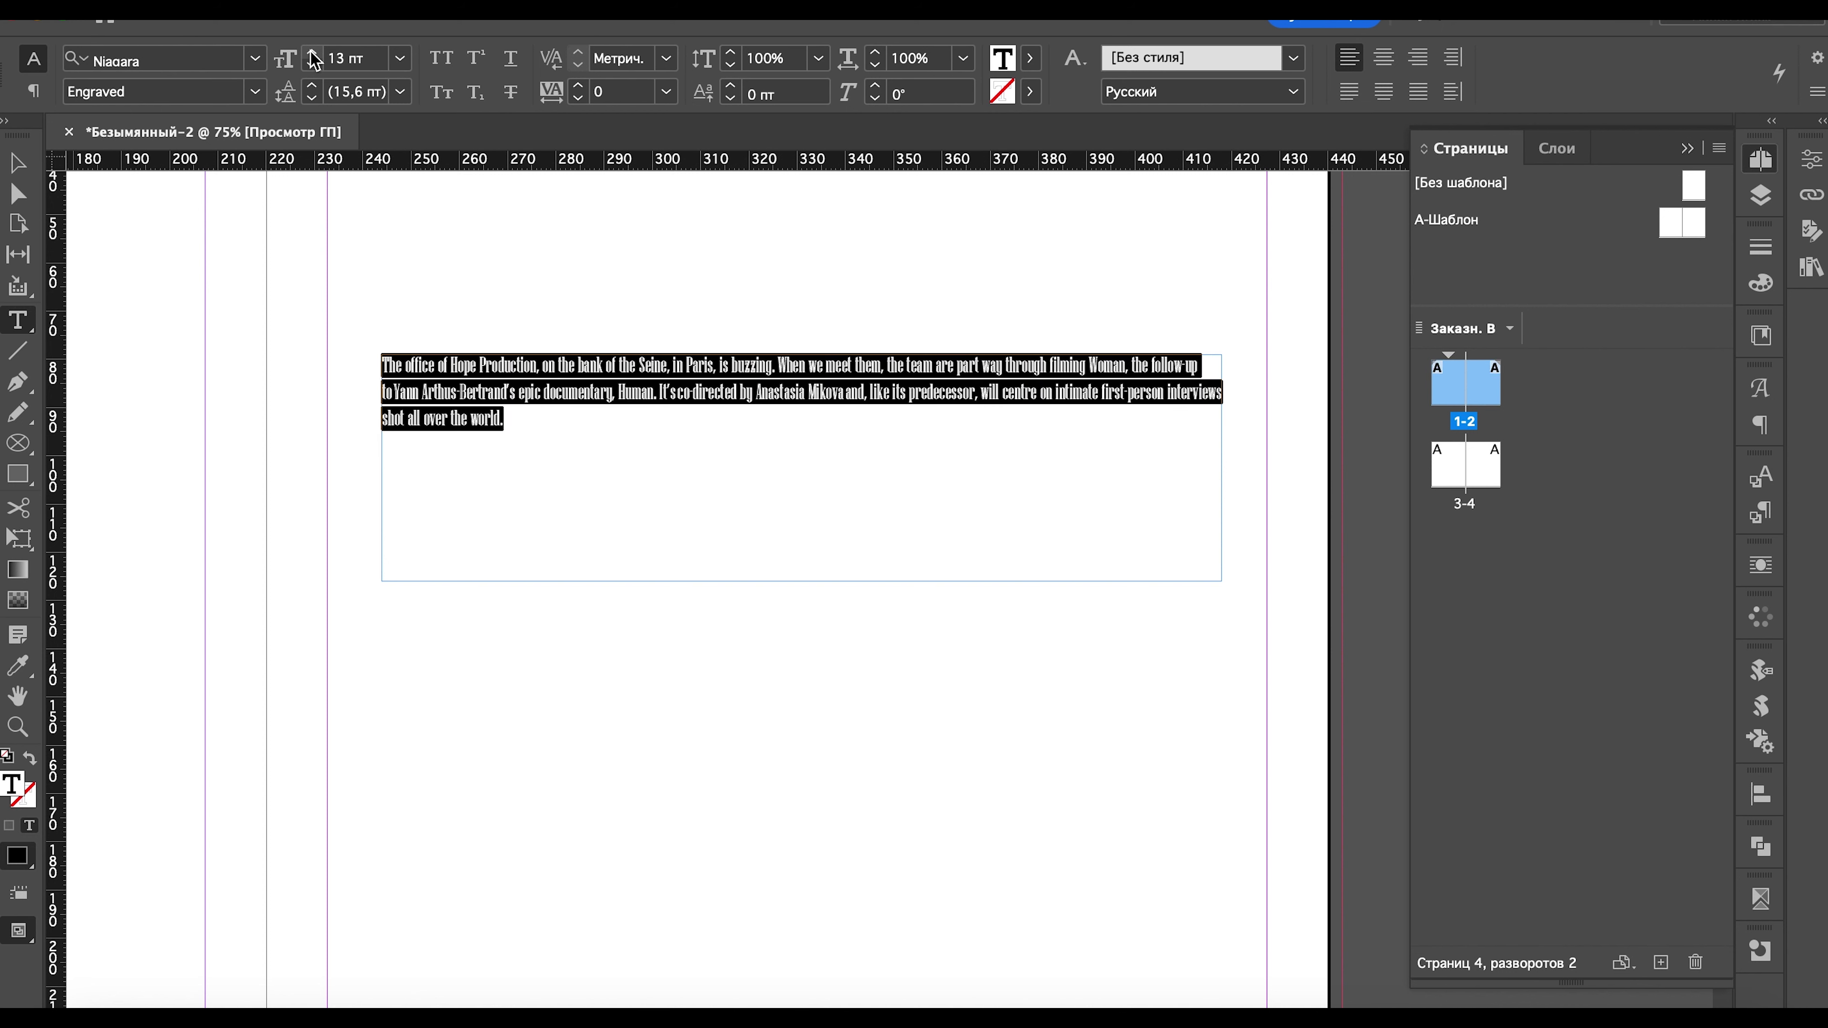
{"action": "left_click", "coordinate": [312, 55]}
{"action": "left_click", "coordinate": [837, 425]}
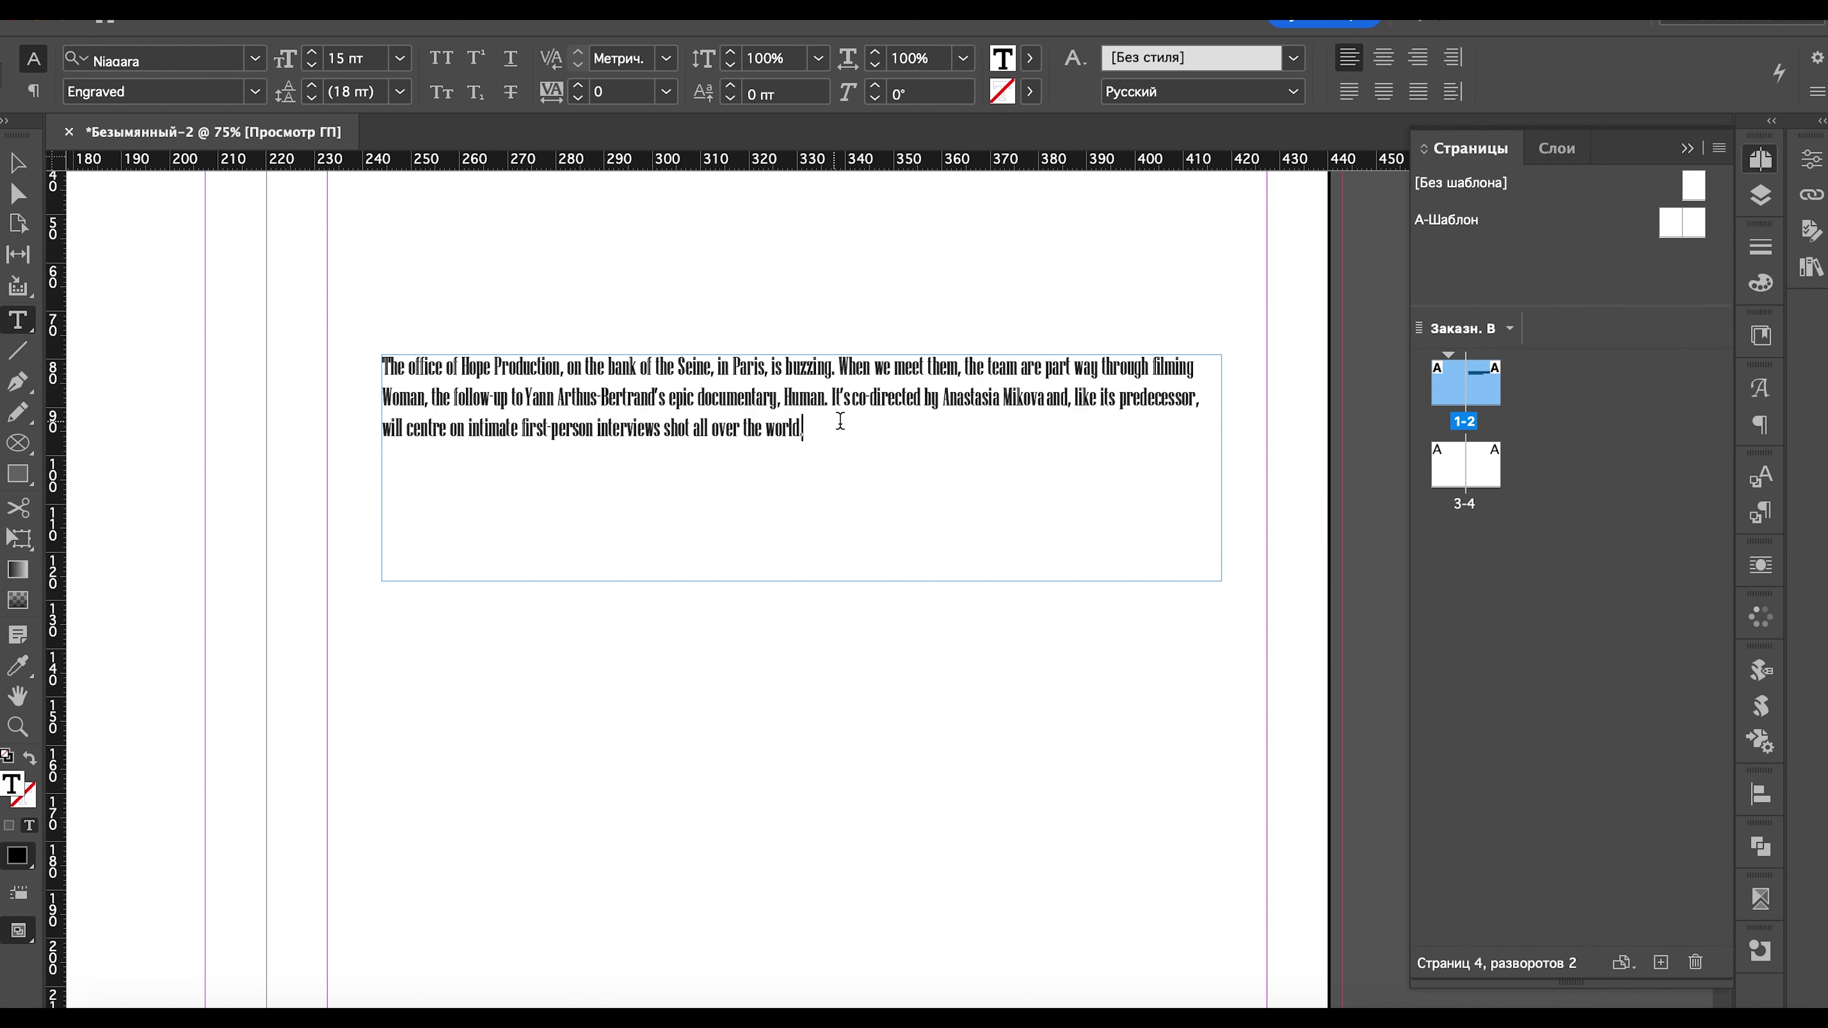
{"action": "mouse_move", "coordinate": [837, 425]}
{"action": "left_mouse_down"}
{"action": "mouse_move", "coordinate": [406, 409]}
{"action": "mouse_move", "coordinate": [332, 364]}
{"action": "left_mouse_up"}
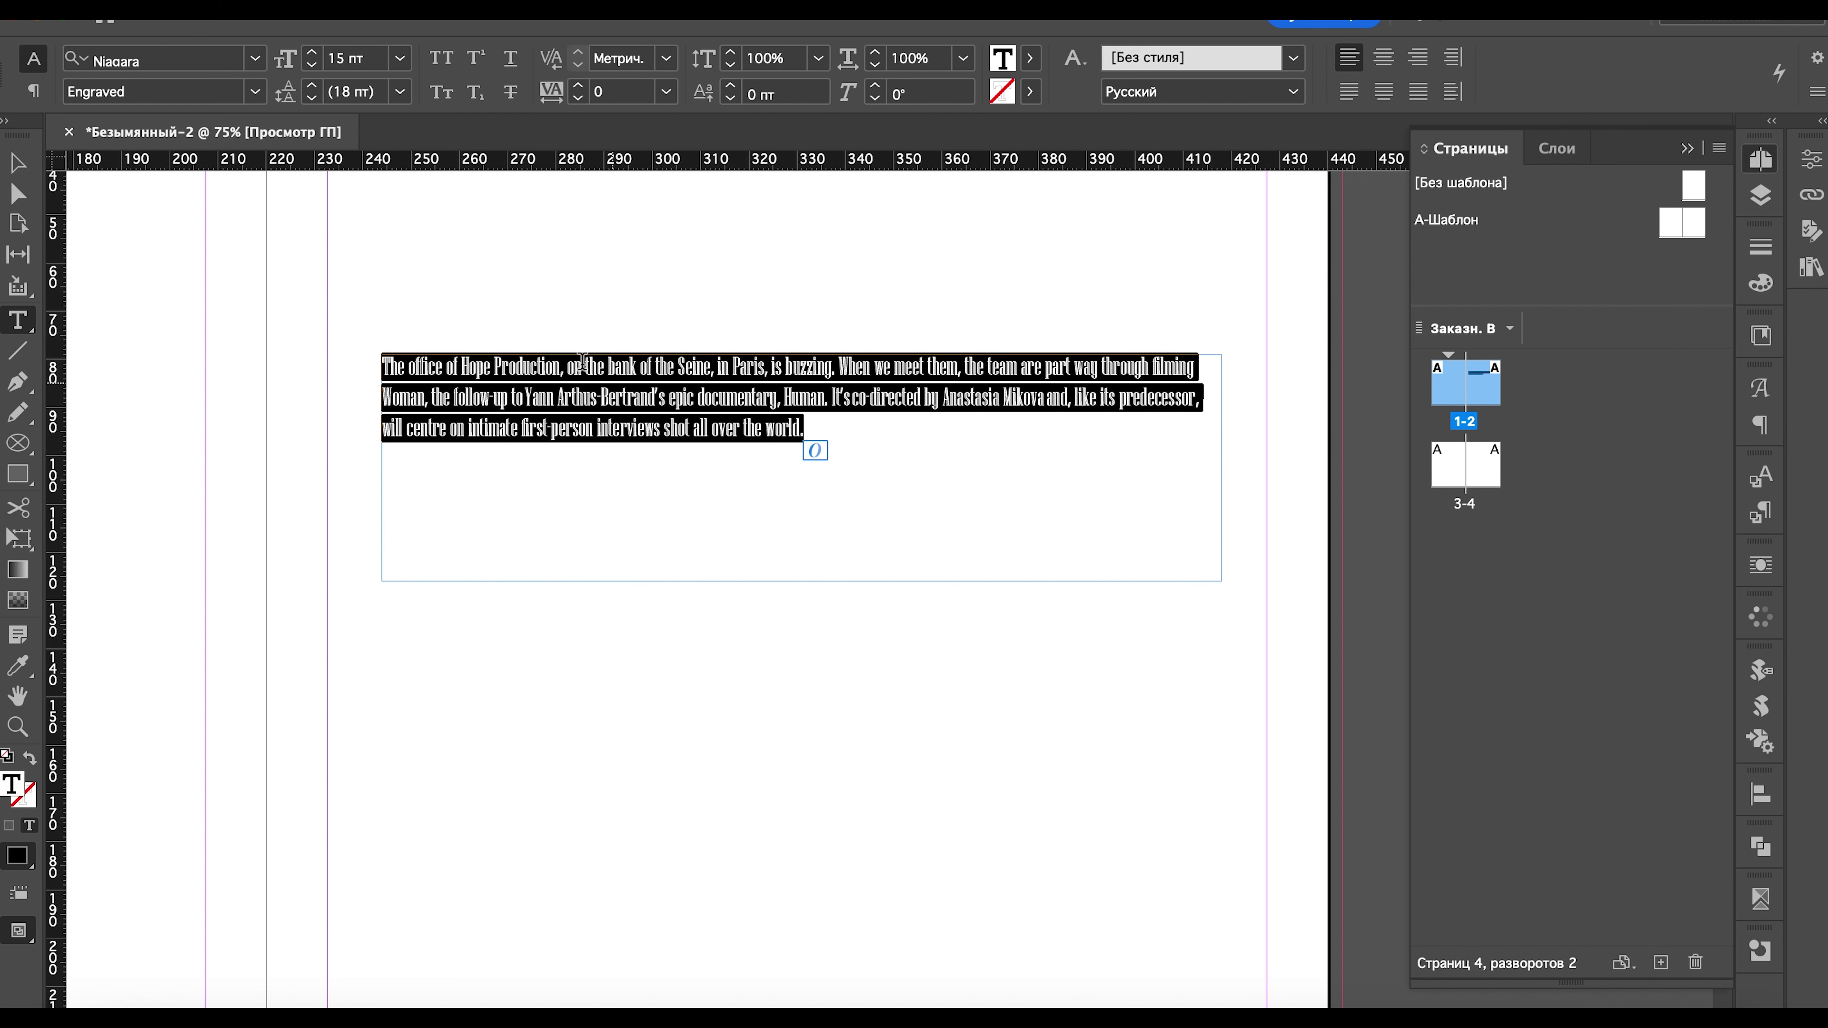
{"action": "left_click", "coordinate": [315, 54]}
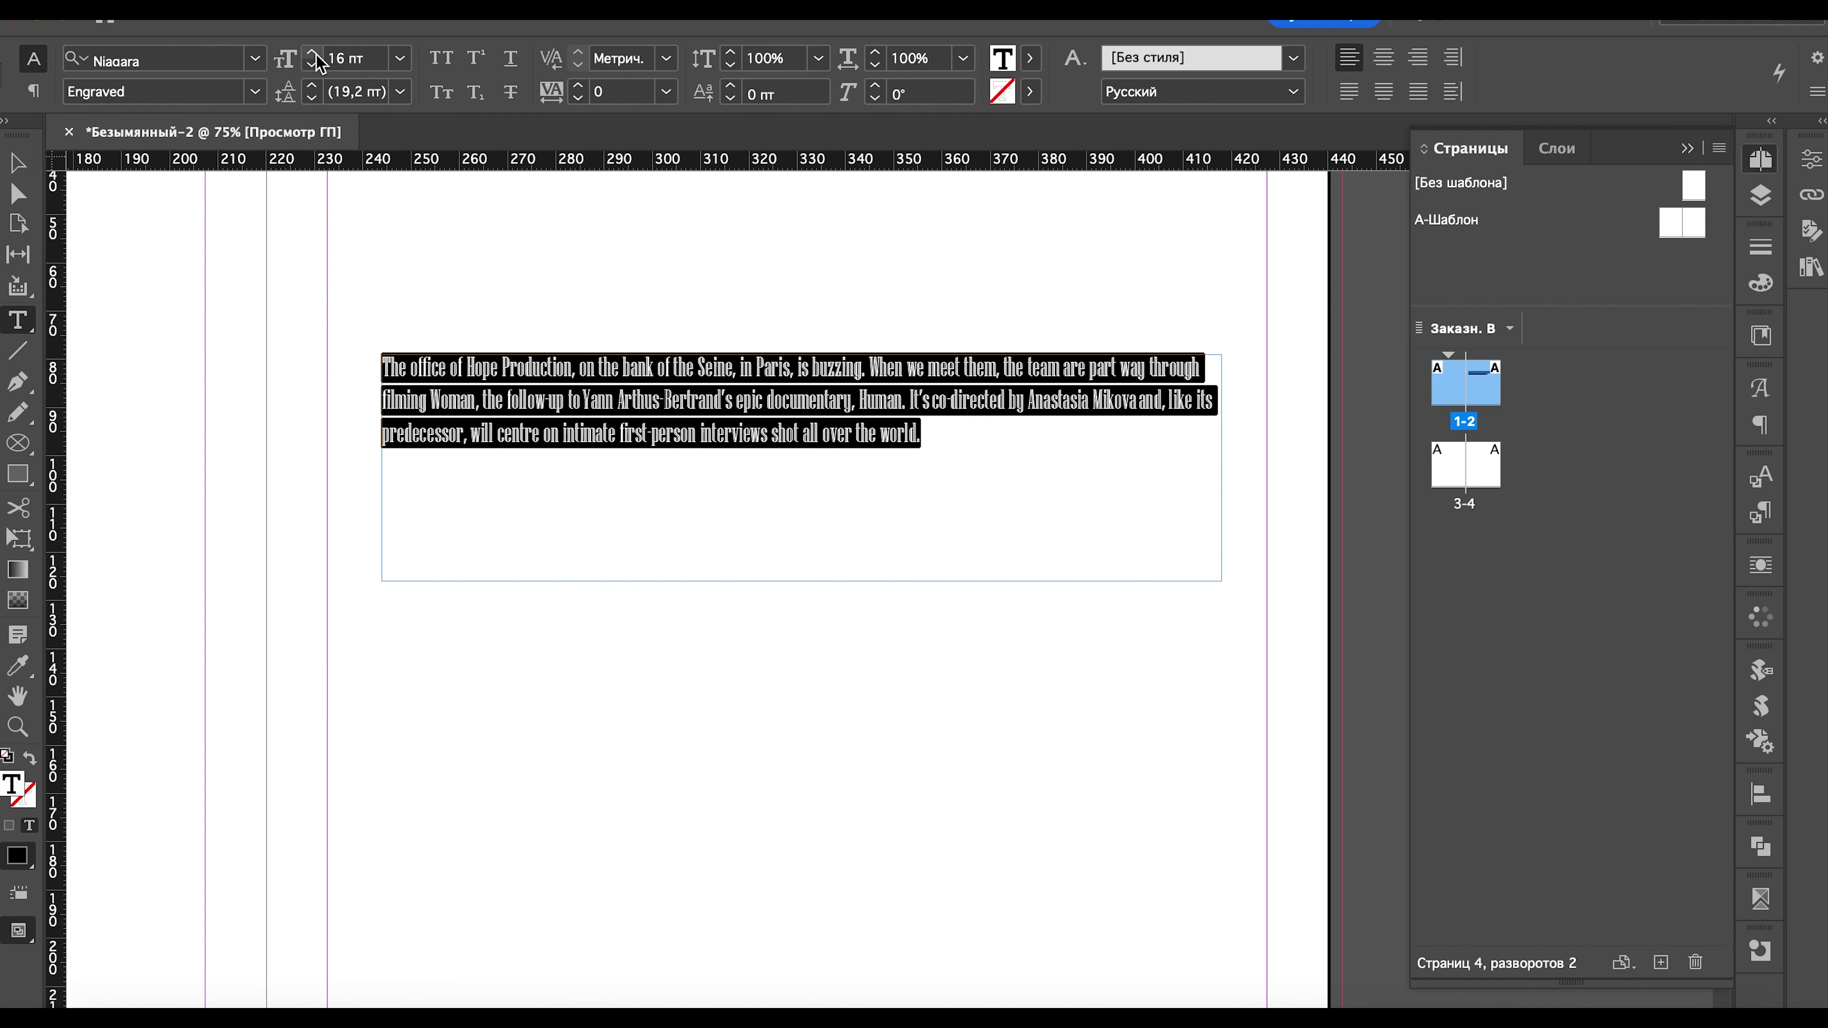
{"action": "left_click", "coordinate": [316, 54]}
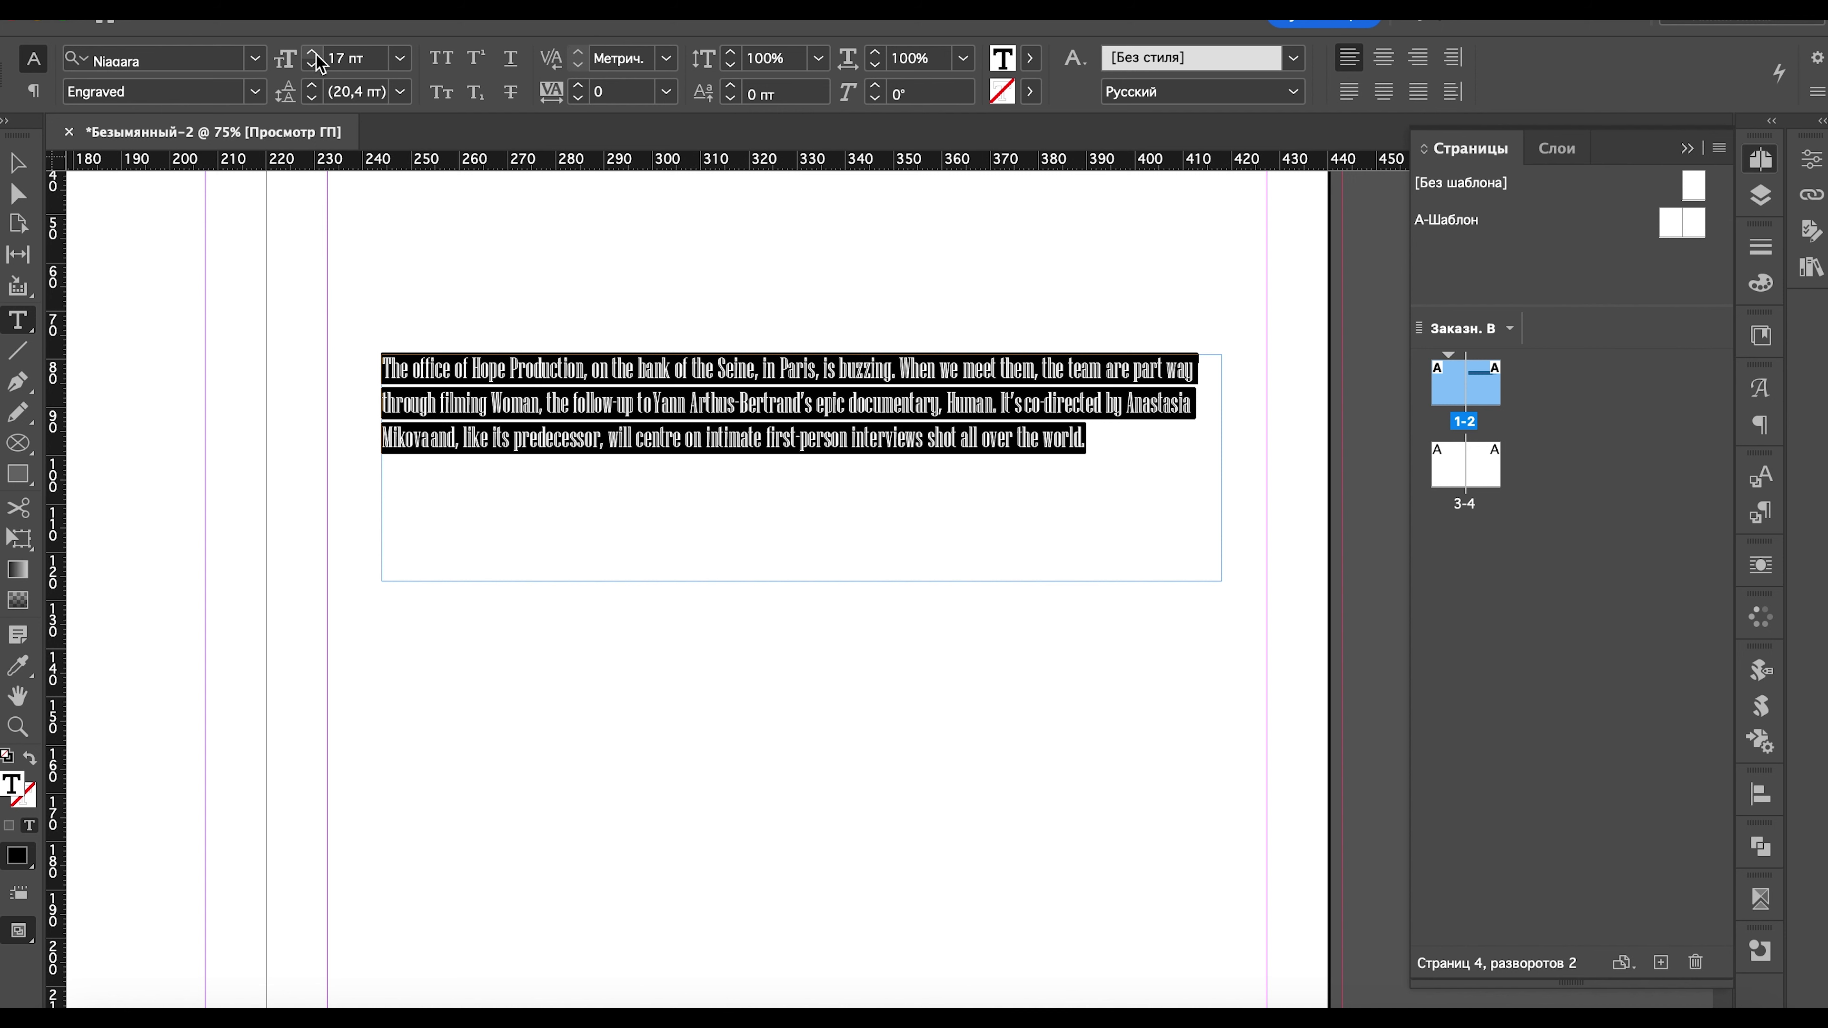
{"action": "left_click", "coordinate": [311, 85]}
{"action": "left_click", "coordinate": [18, 163]}
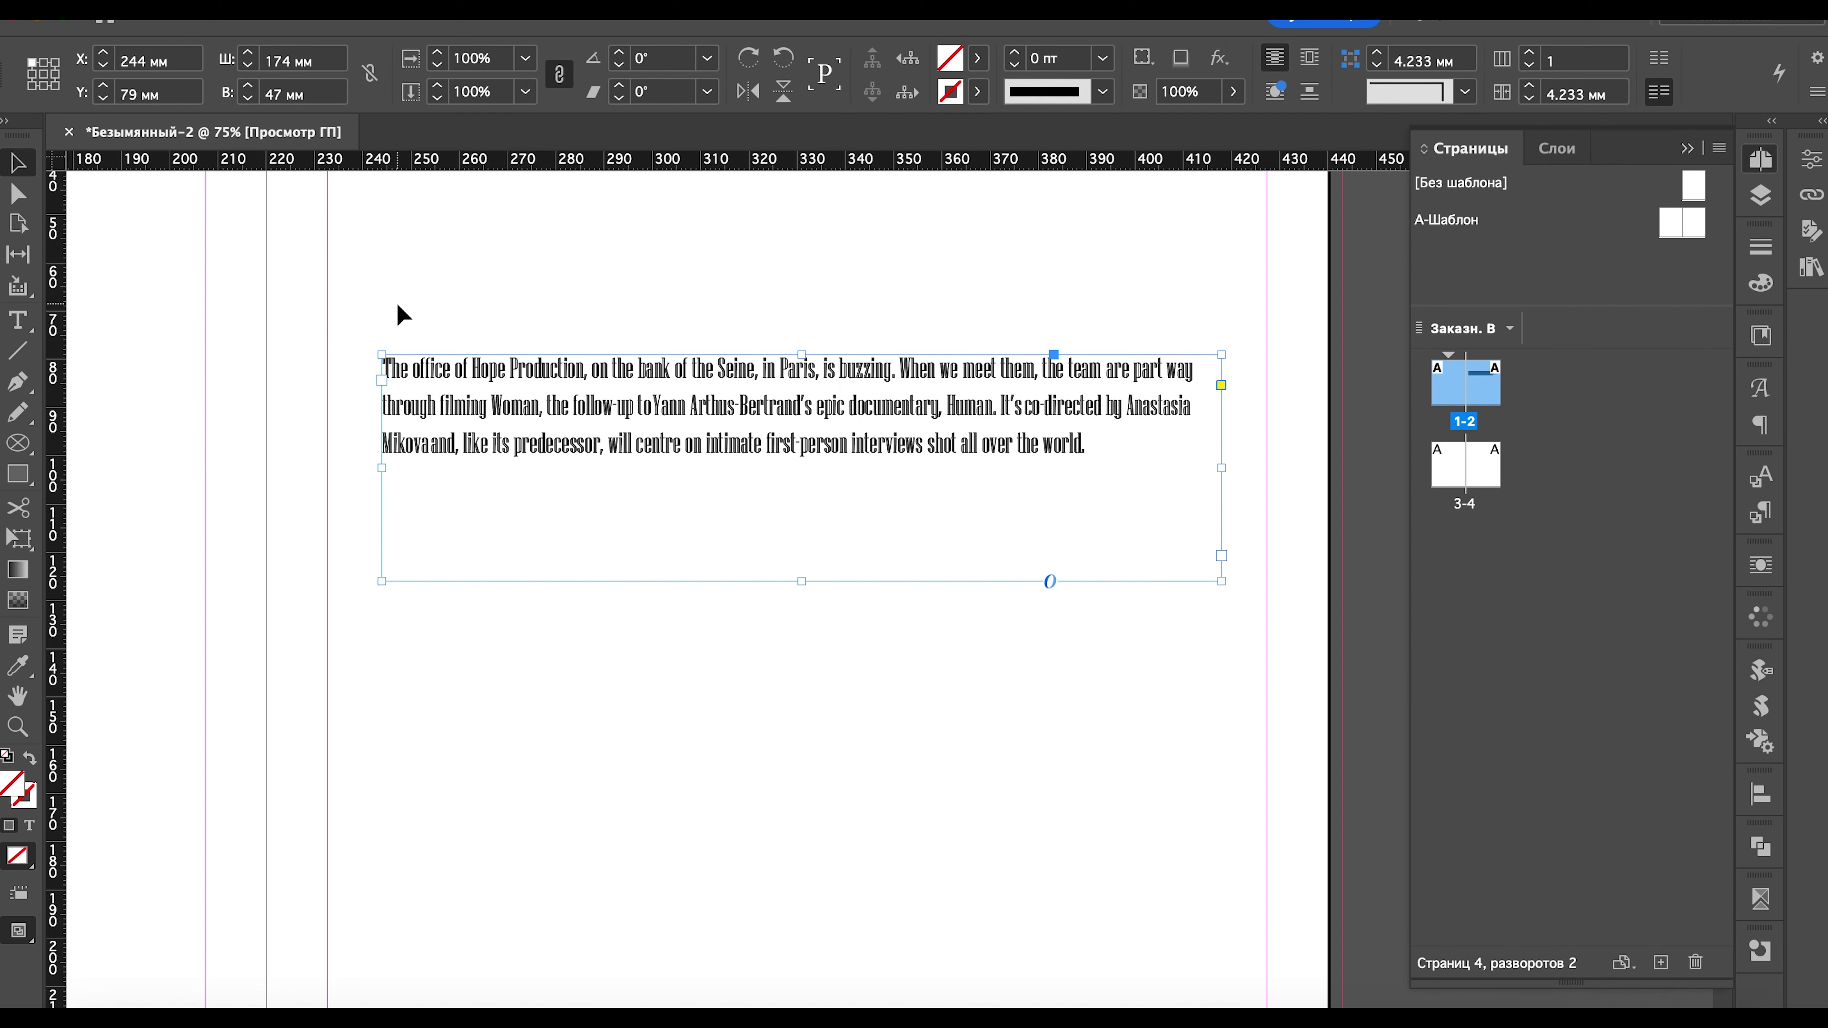
- Drag the styled intro frame onto the pasteboard below the article frame
{"action": "scroll", "coordinate": [402, 315], "scroll_direction": "down", "scroll_amount": 2}
{"action": "scroll", "coordinate": [402, 315], "scroll_direction": "down", "scroll_amount": 1}
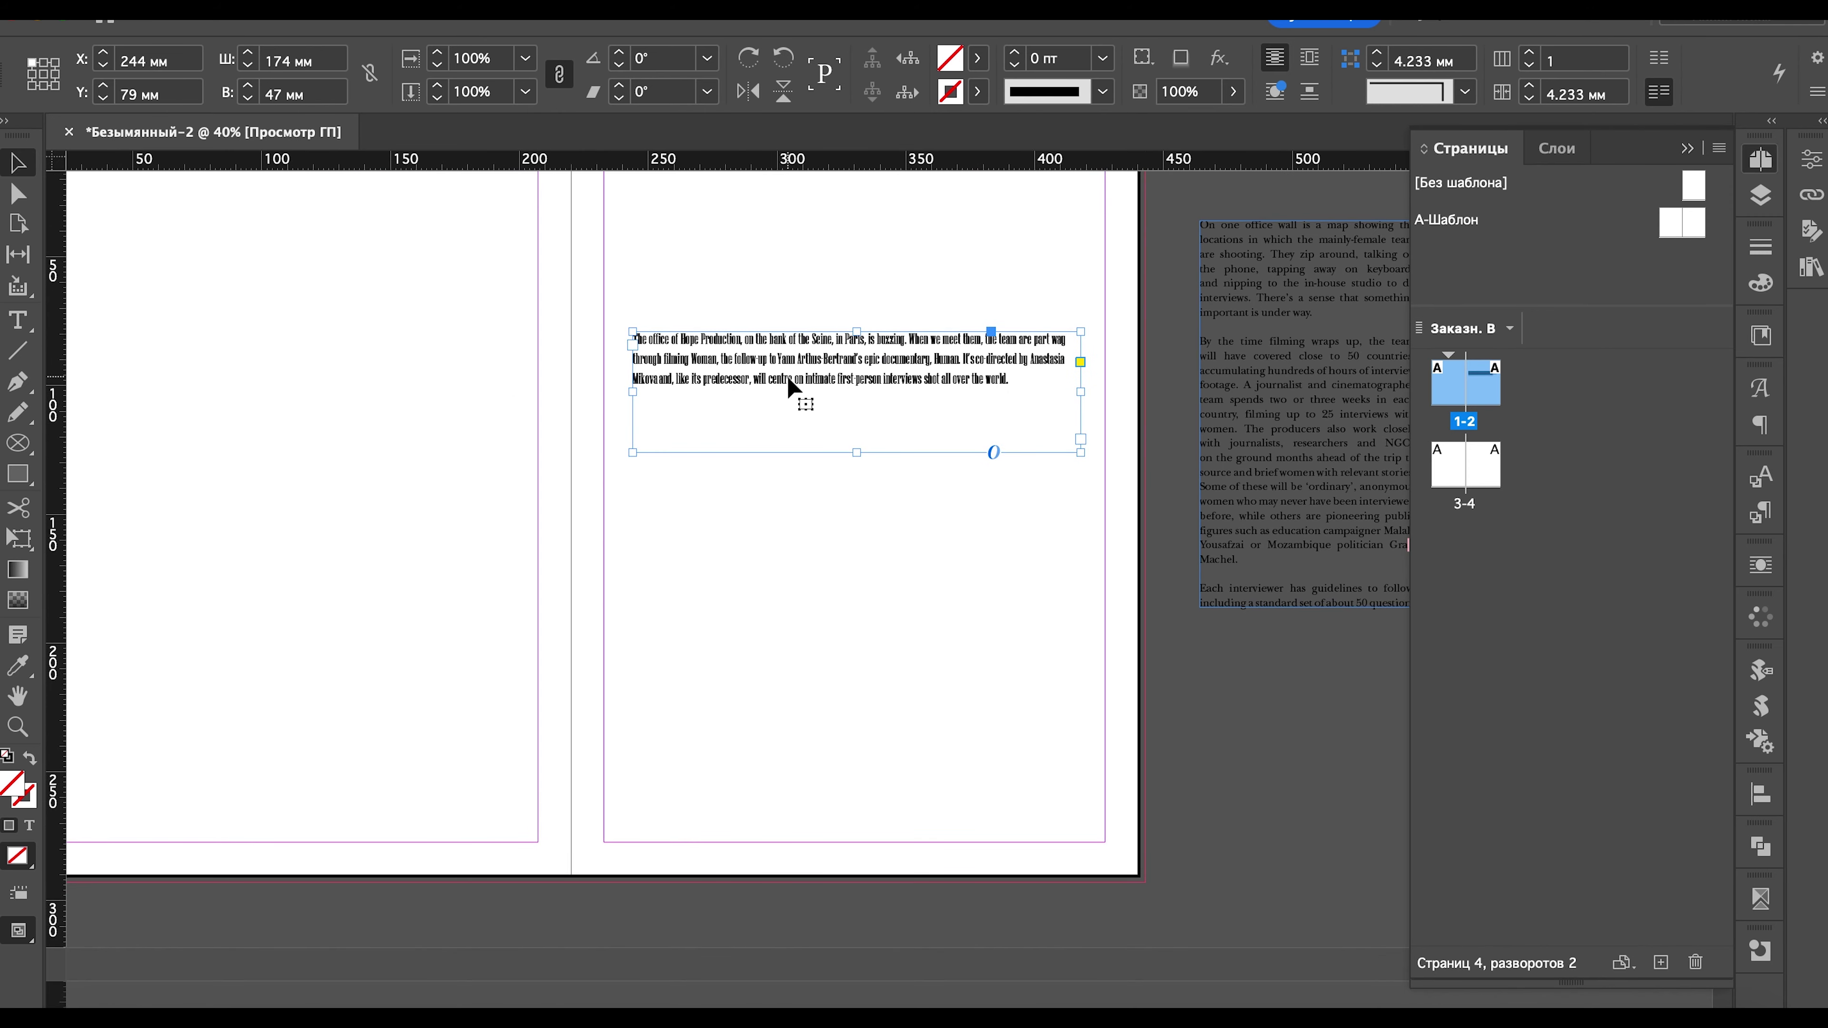
{"action": "mouse_move", "coordinate": [794, 388]}
{"action": "left_mouse_down"}
{"action": "mouse_move", "coordinate": [783, 595]}
{"action": "mouse_move", "coordinate": [1343, 688]}
{"action": "left_mouse_up"}
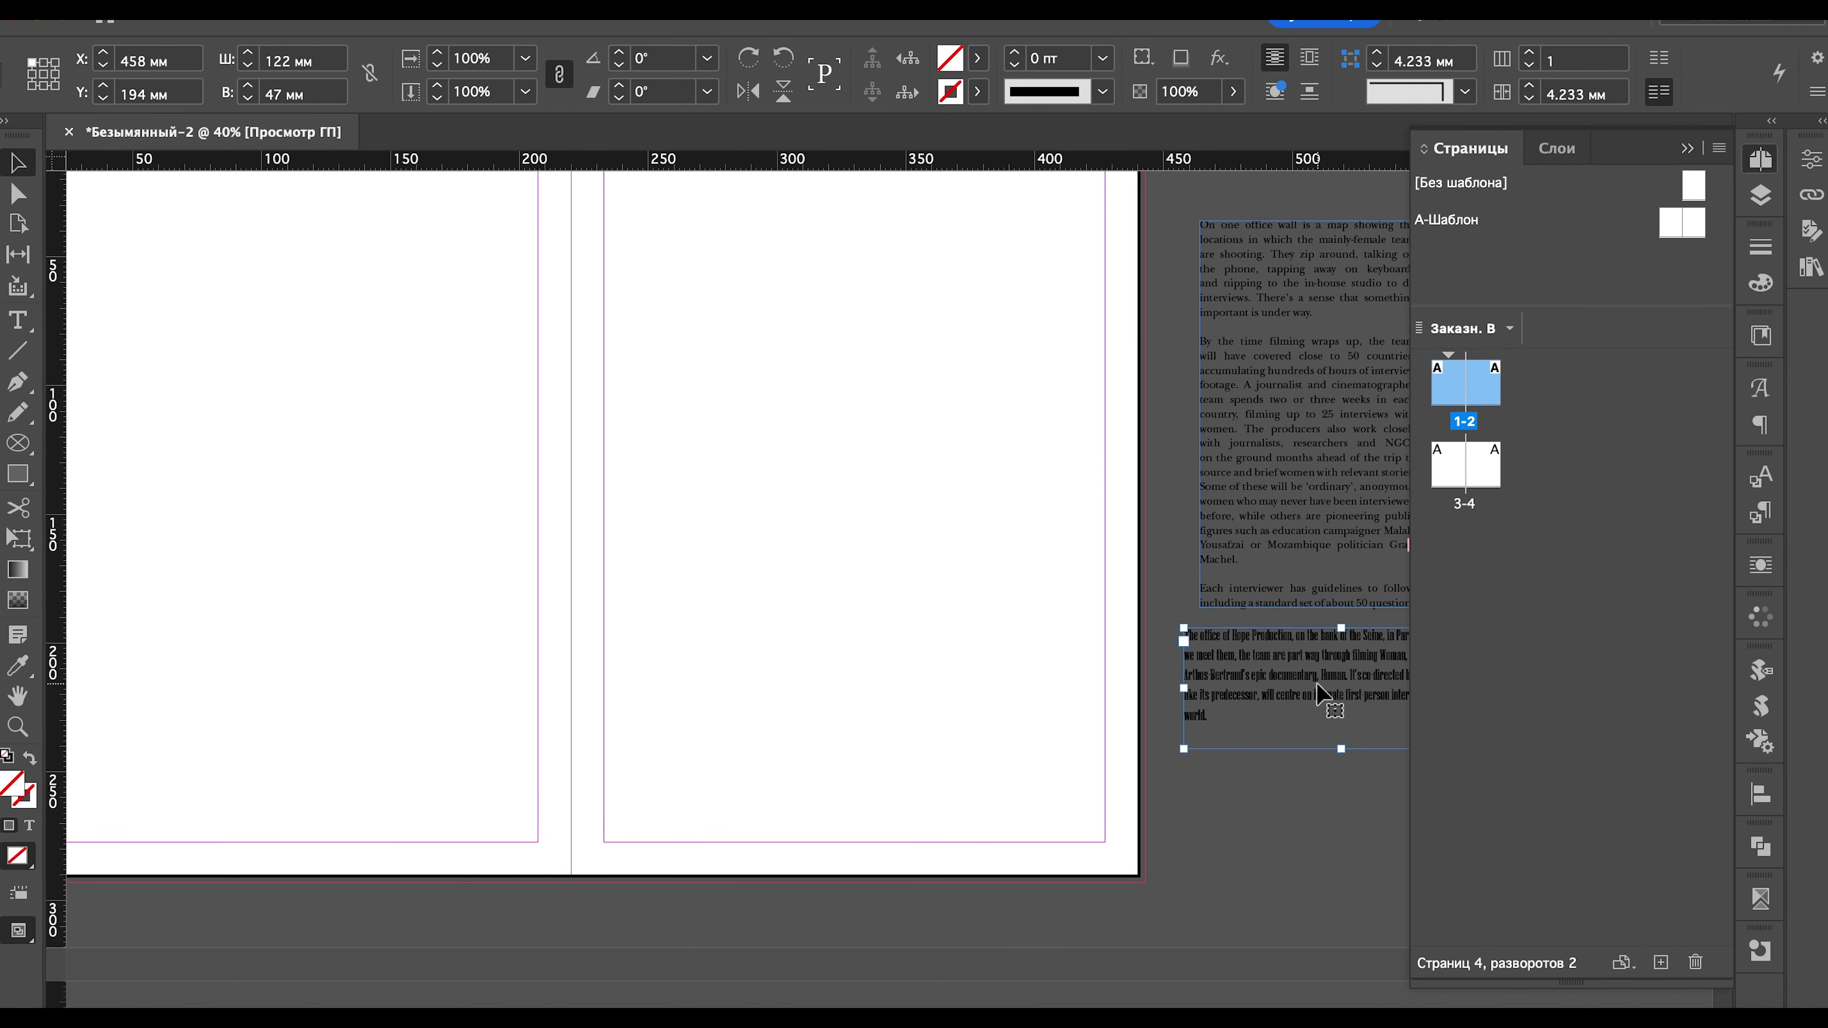
{"action": "scroll", "coordinate": [909, 628], "scroll_direction": "up", "scroll_amount": 2}
{"action": "scroll", "coordinate": [908, 628], "scroll_direction": "down", "scroll_amount": 1}
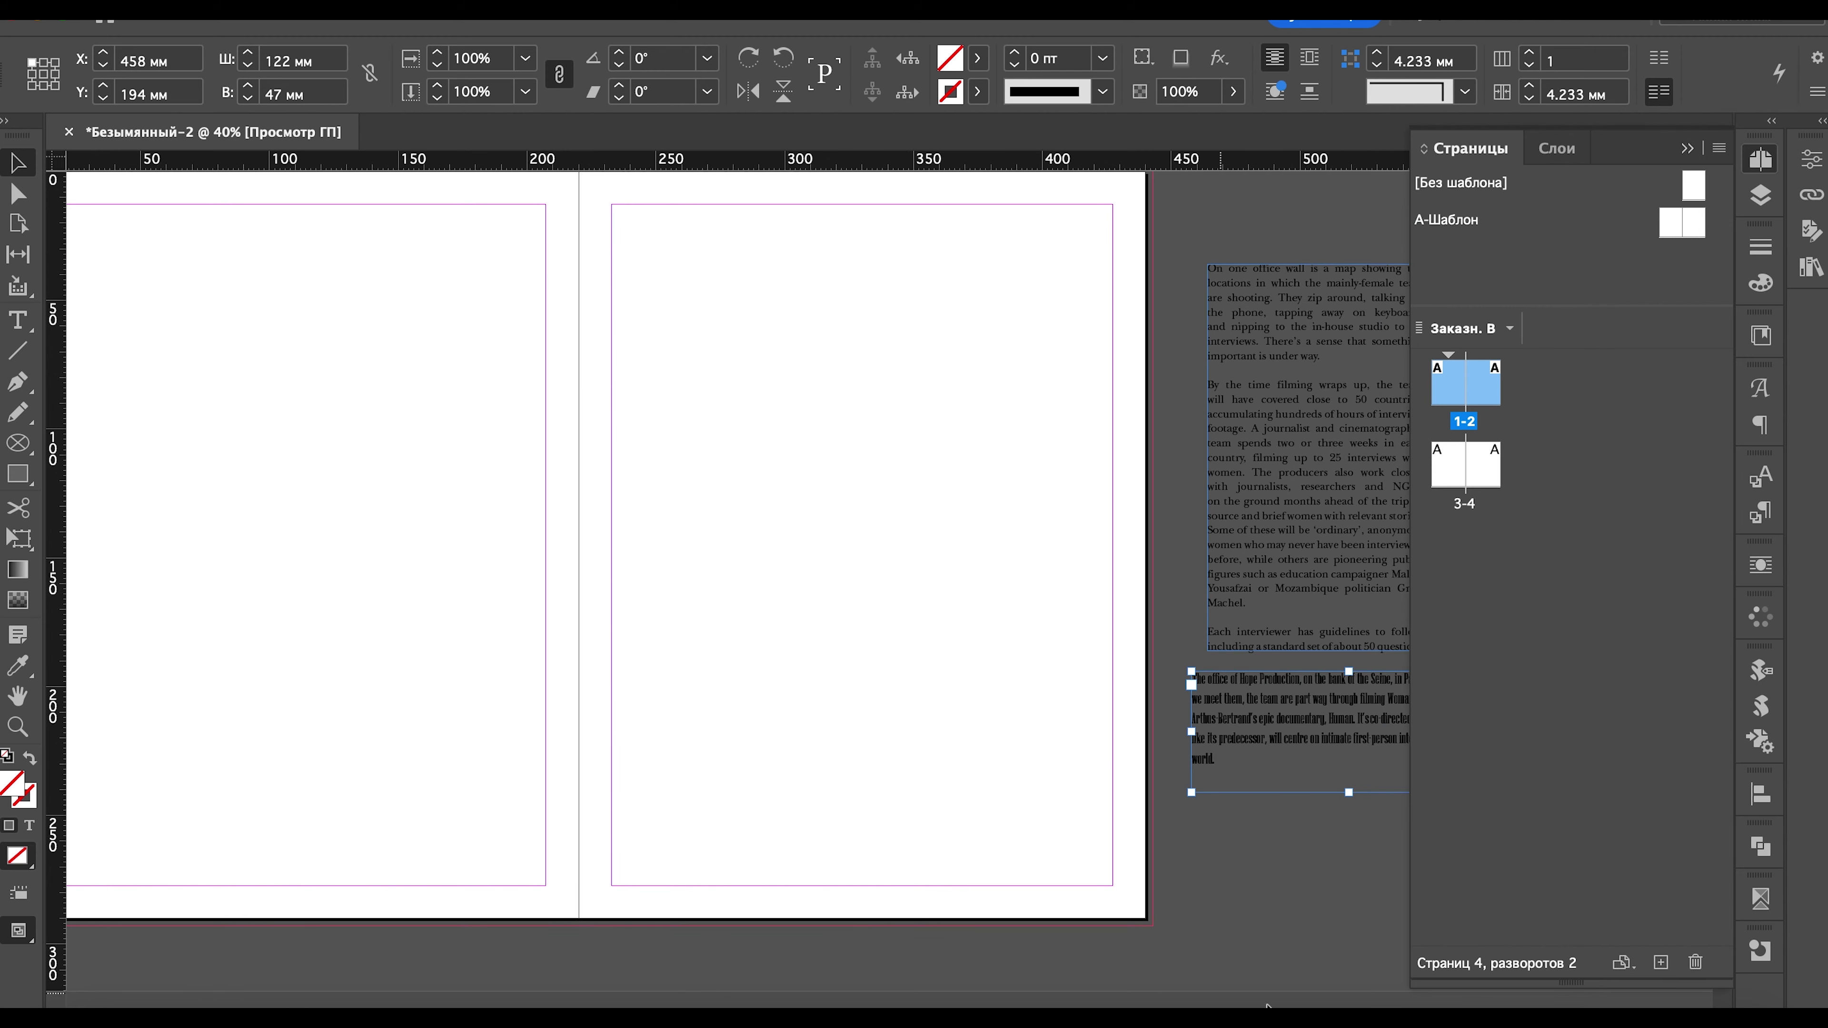
- Select the article's title name in Pages so it can be copied
{"action": "left_click", "coordinate": [254, 995]}
{"action": "left_click_drag", "start_coordinate": [835, 162], "coordinate": [533, 160]}
{"action": "key", "text": "ctrl+c"}
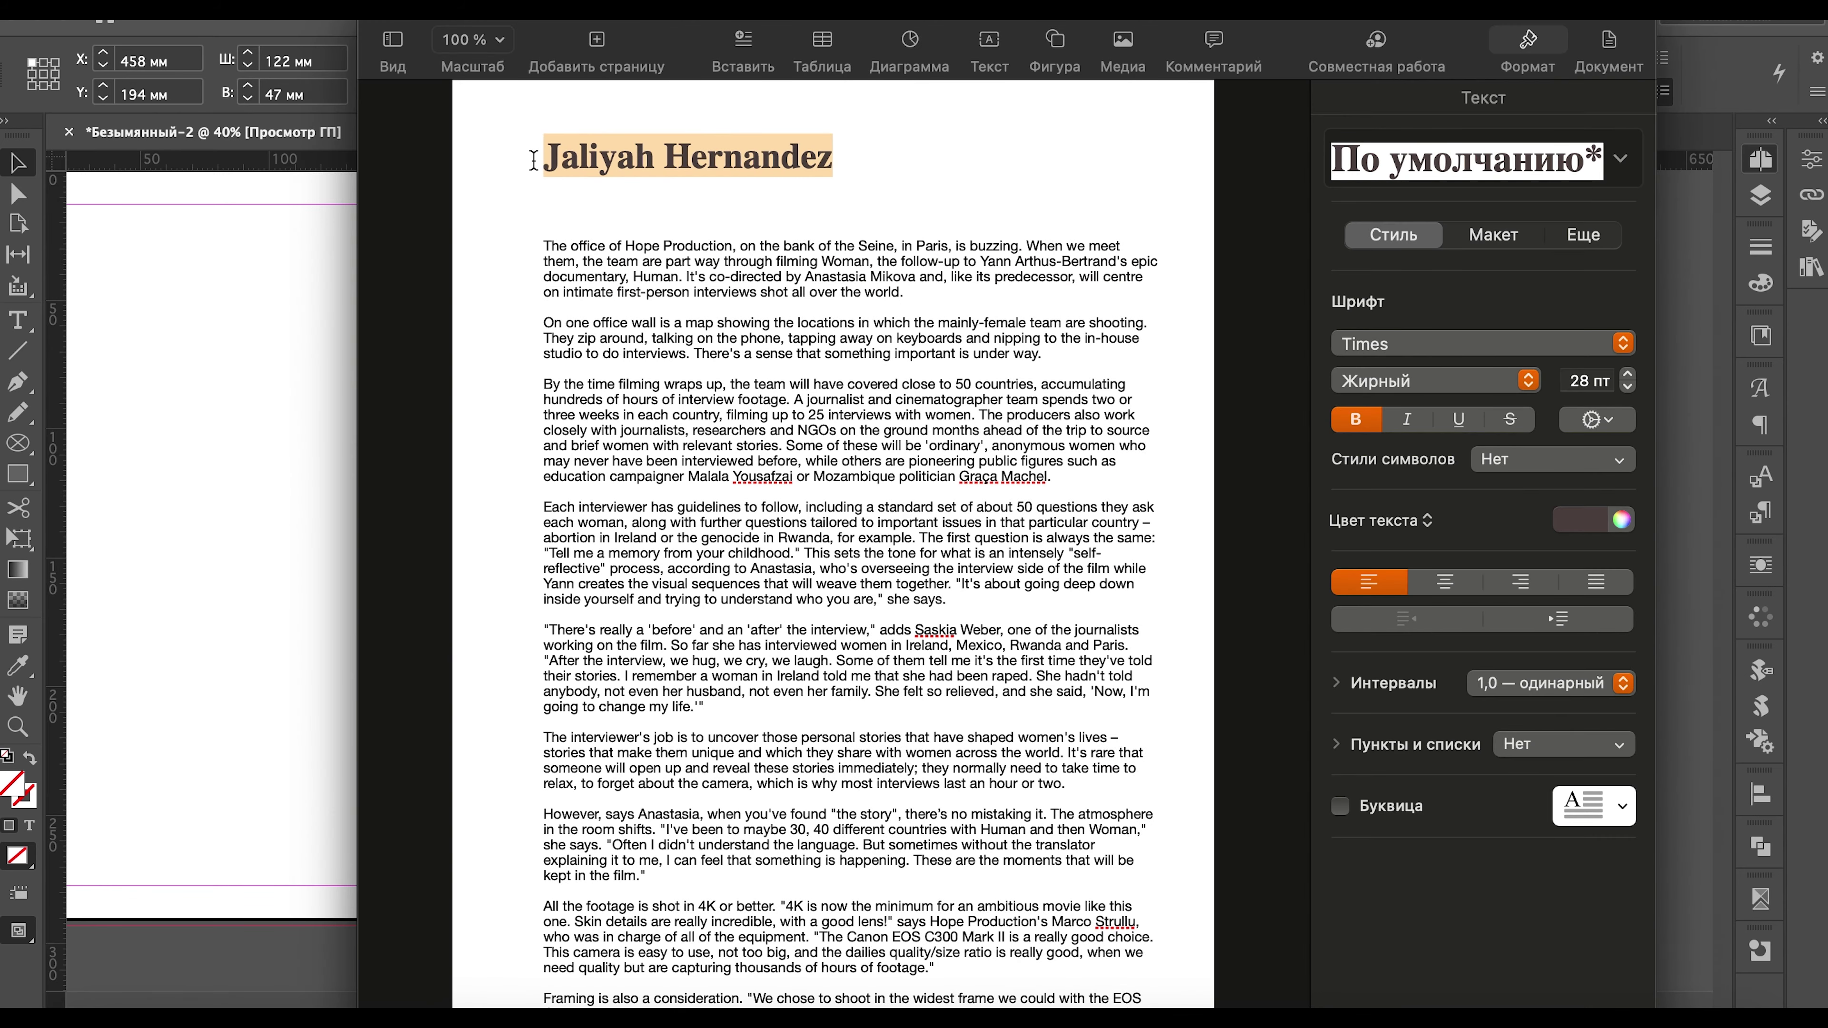
{"action": "left_click", "coordinate": [222, 286]}
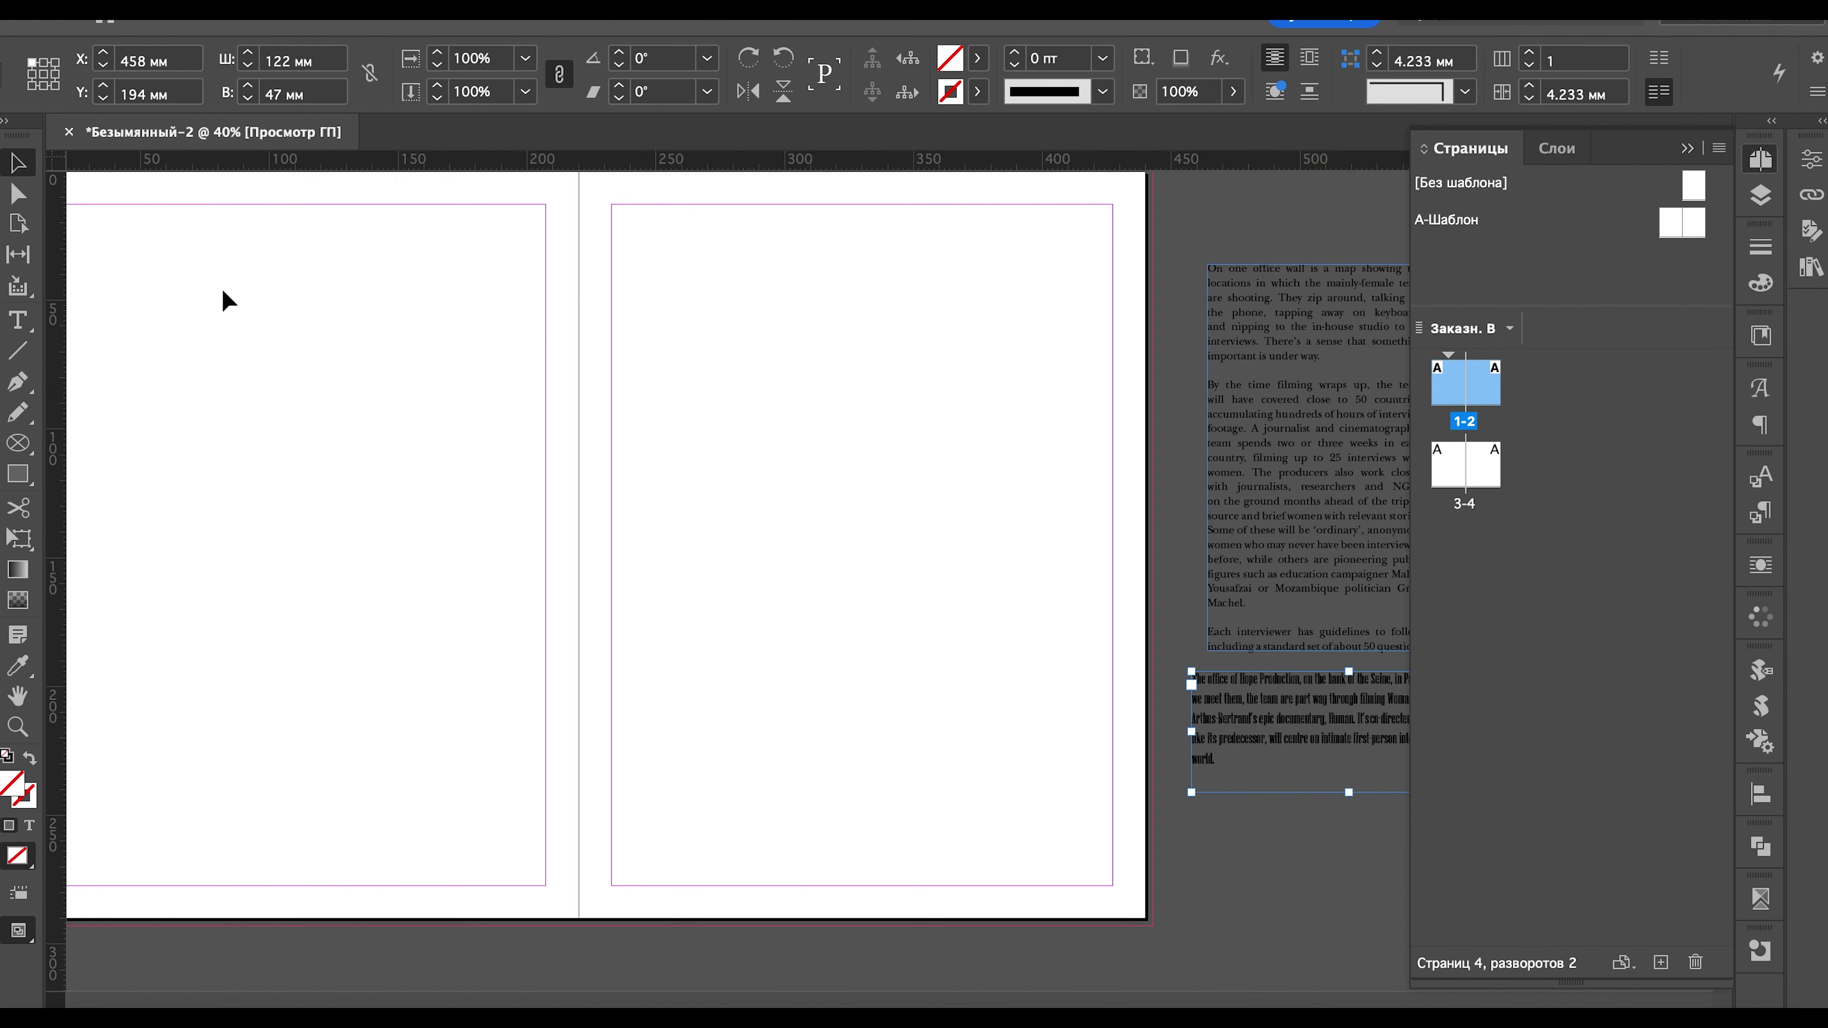
- Paste the title onto the right page and delete its leading letter J
{"action": "left_click", "coordinate": [19, 320]}
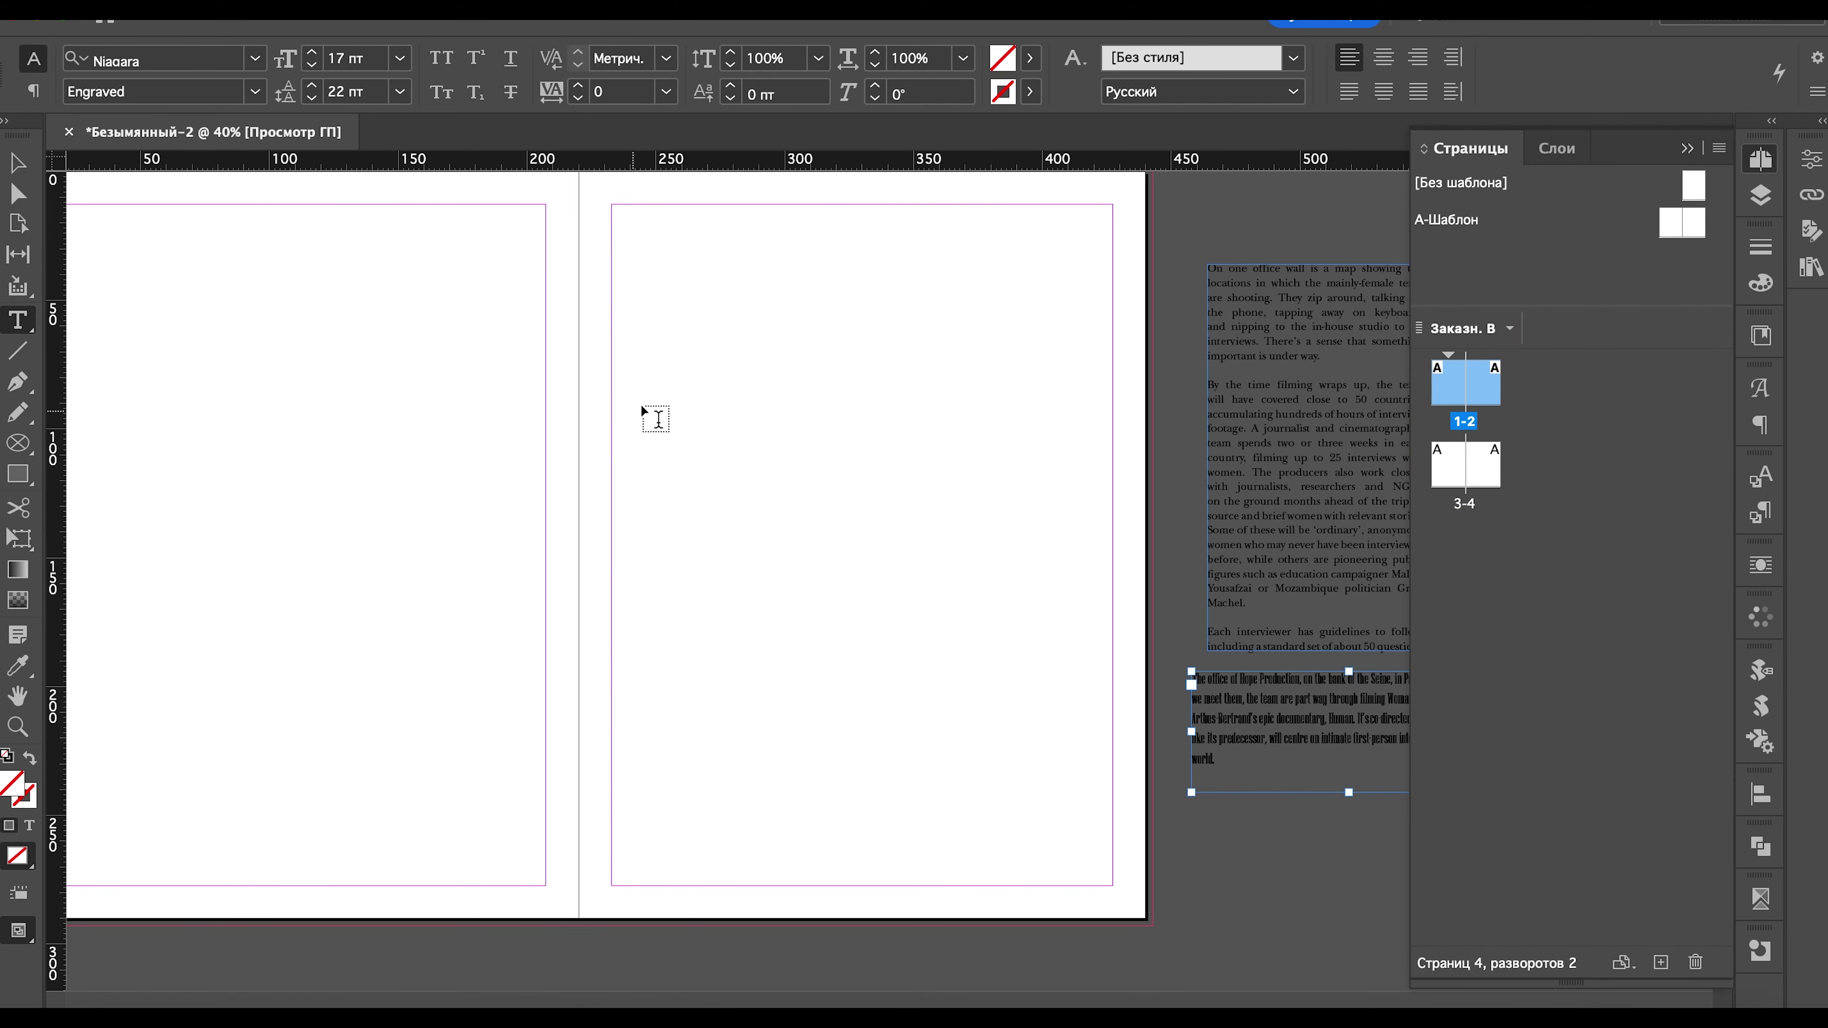
{"action": "key", "text": "ctrl+v"}
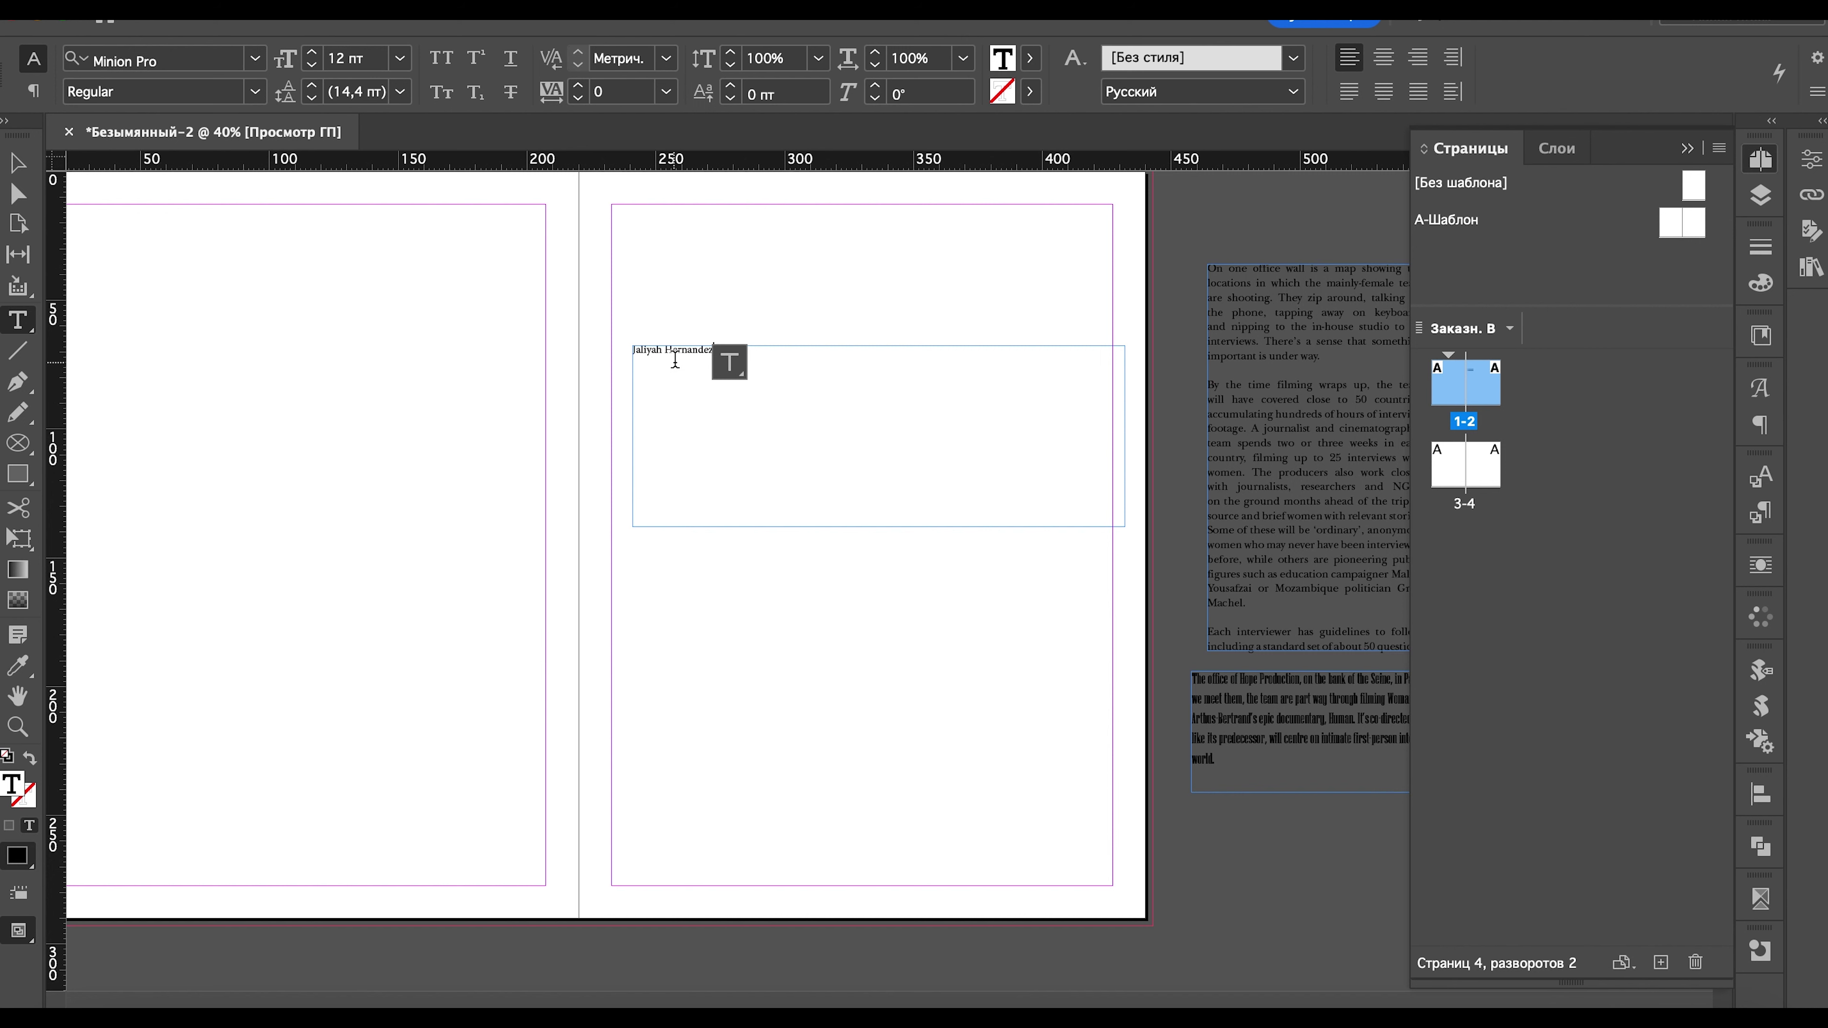
{"action": "left_click", "coordinate": [675, 359]}
{"action": "scroll", "coordinate": [709, 354], "scroll_direction": "up", "scroll_amount": 2}
{"action": "scroll", "coordinate": [709, 354], "scroll_direction": "up", "scroll_amount": 4}
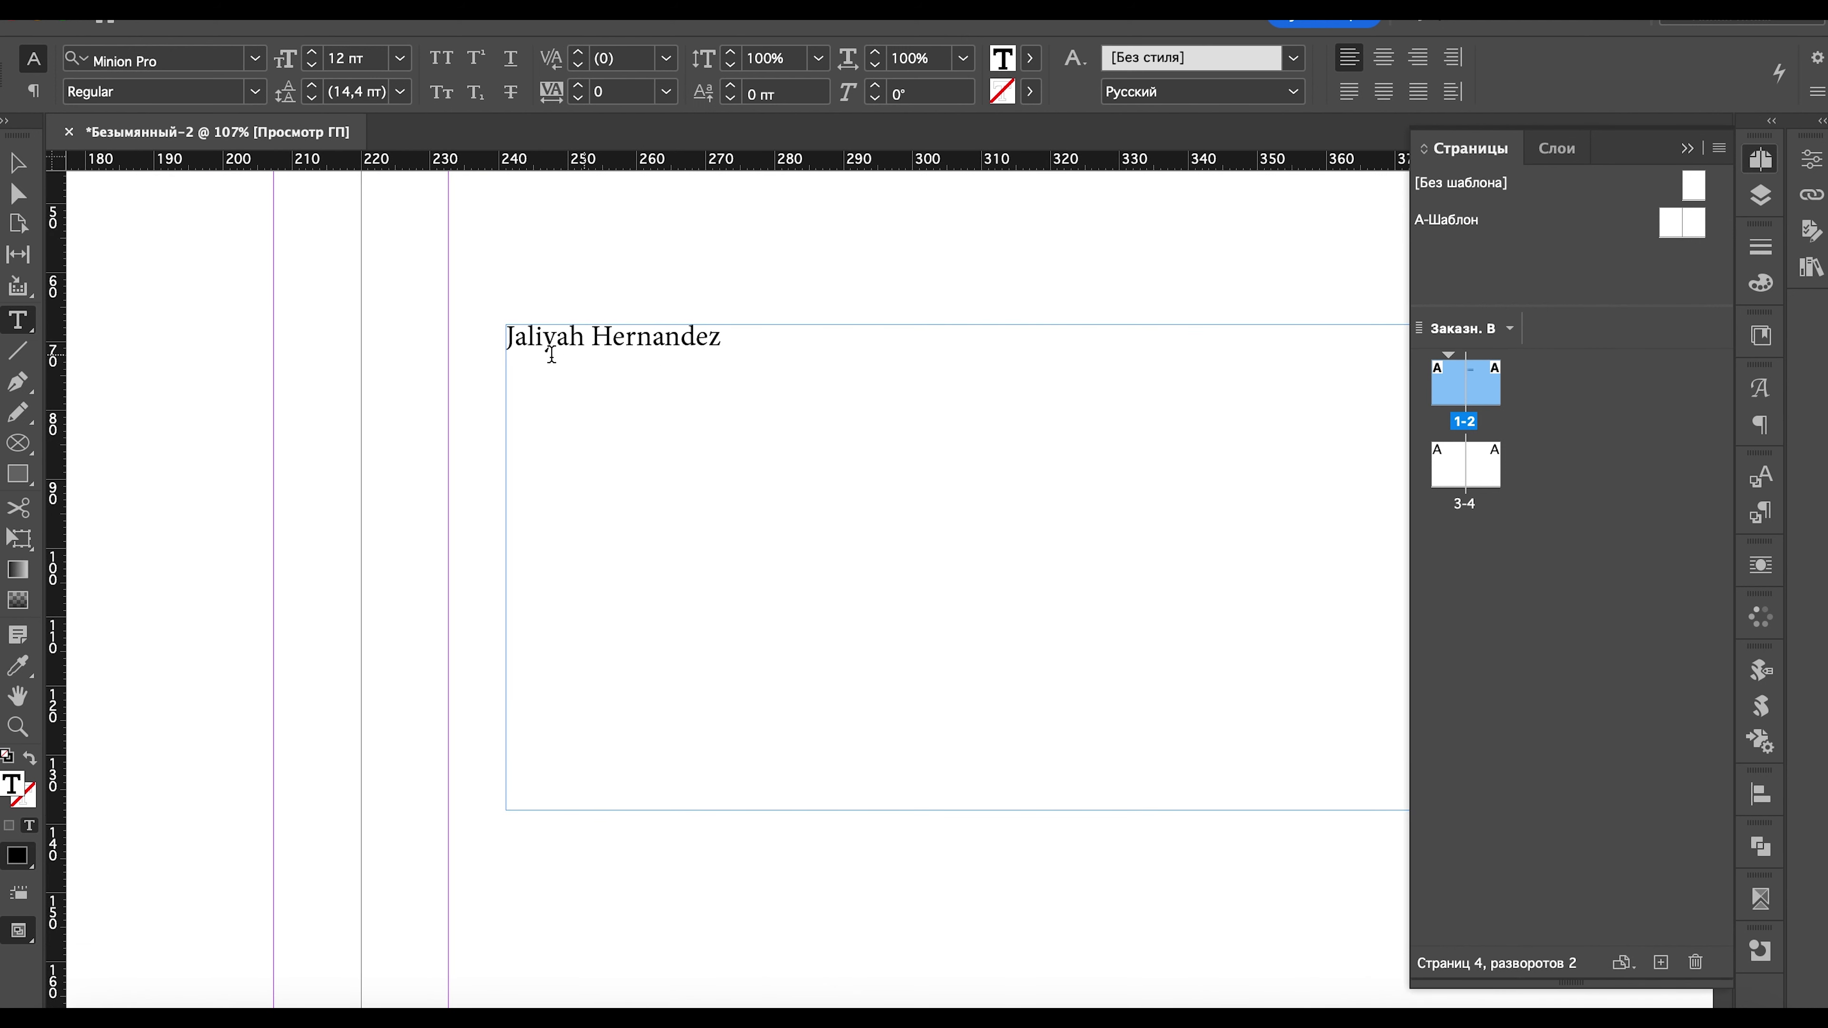
{"action": "left_click_drag", "start_coordinate": [520, 340], "coordinate": [478, 356]}
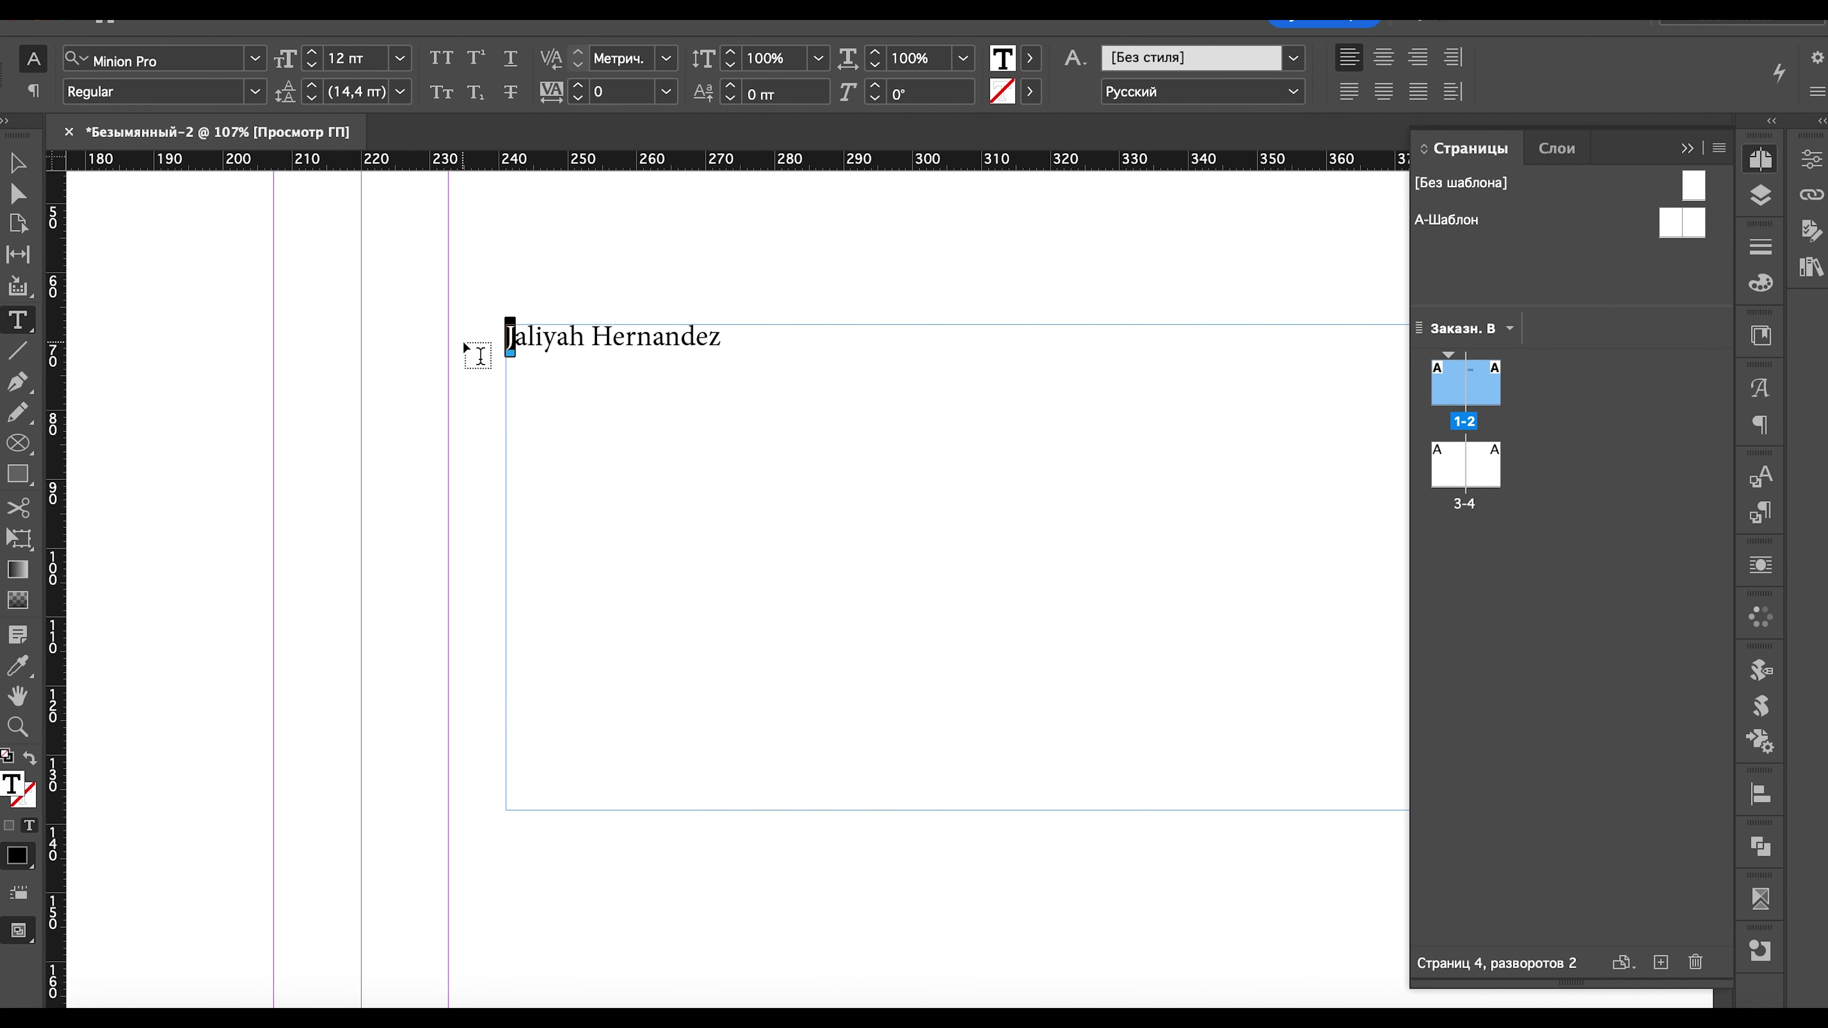
{"action": "key", "text": "BackSpace"}
{"action": "key", "text": "ctrl+a"}
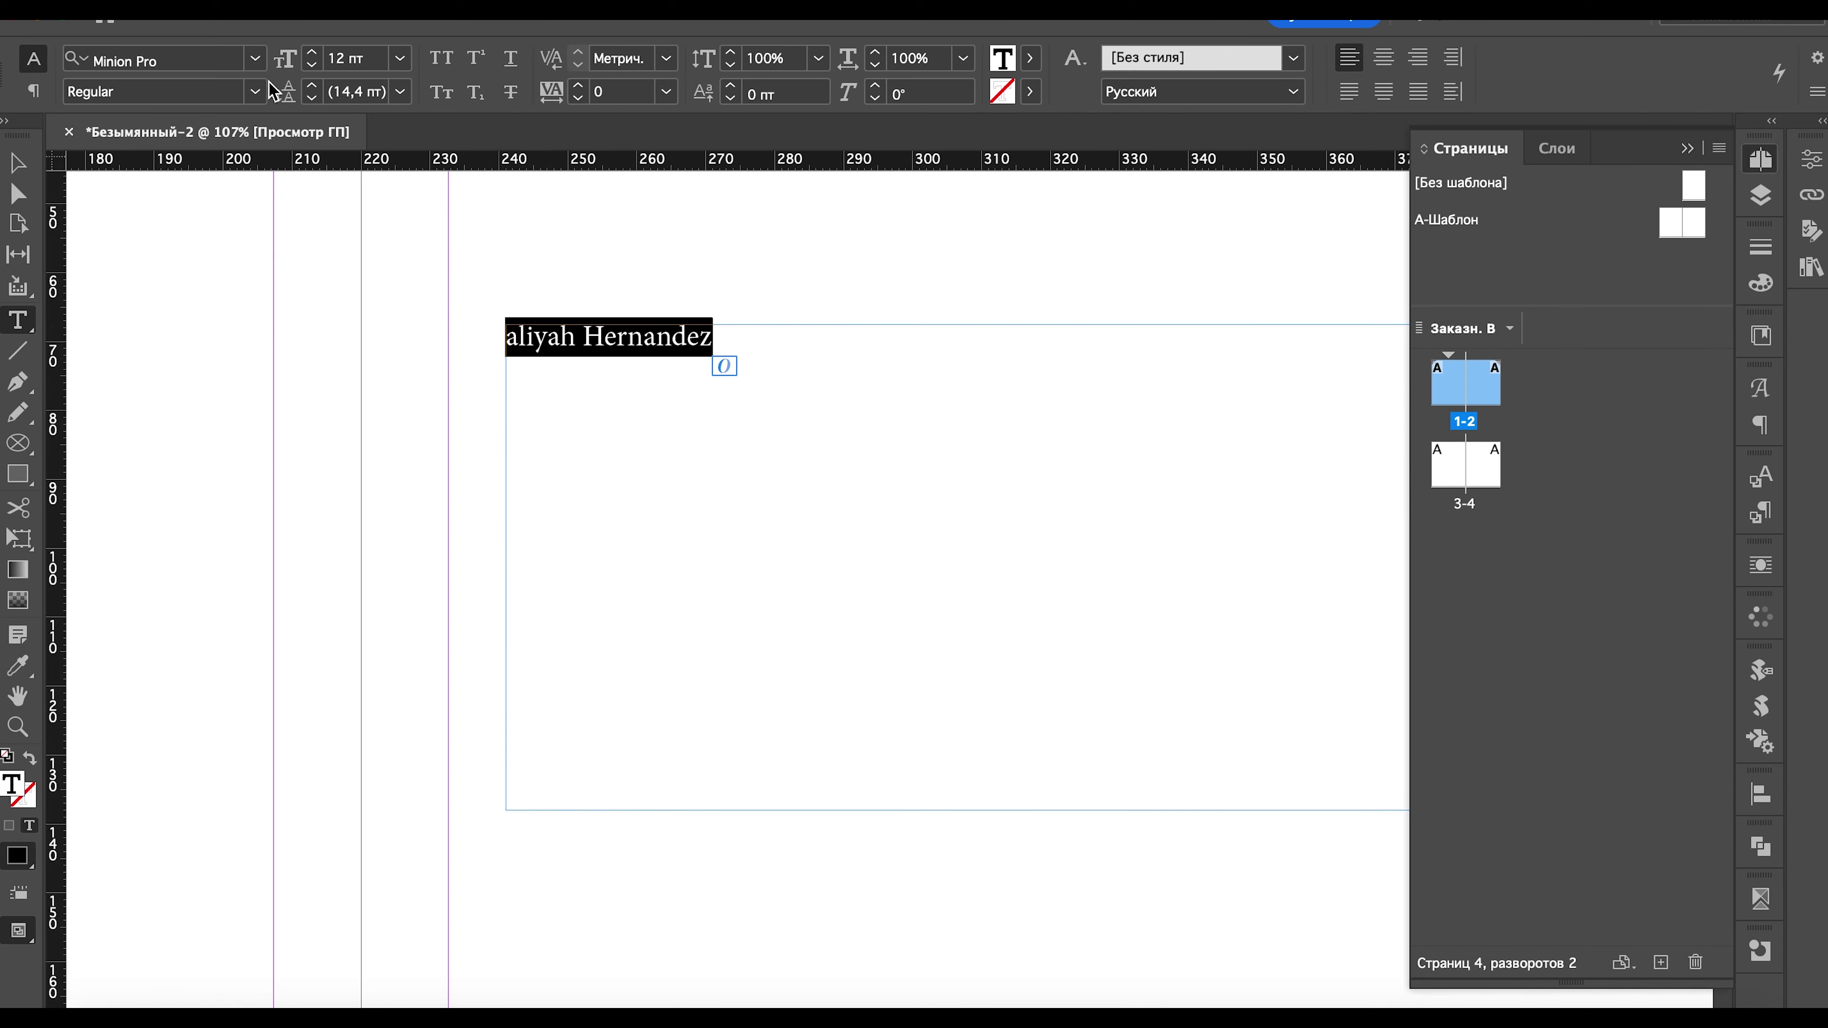
- Set the name line in the Gunjer font at 72 pt
{"action": "left_click", "coordinate": [257, 59]}
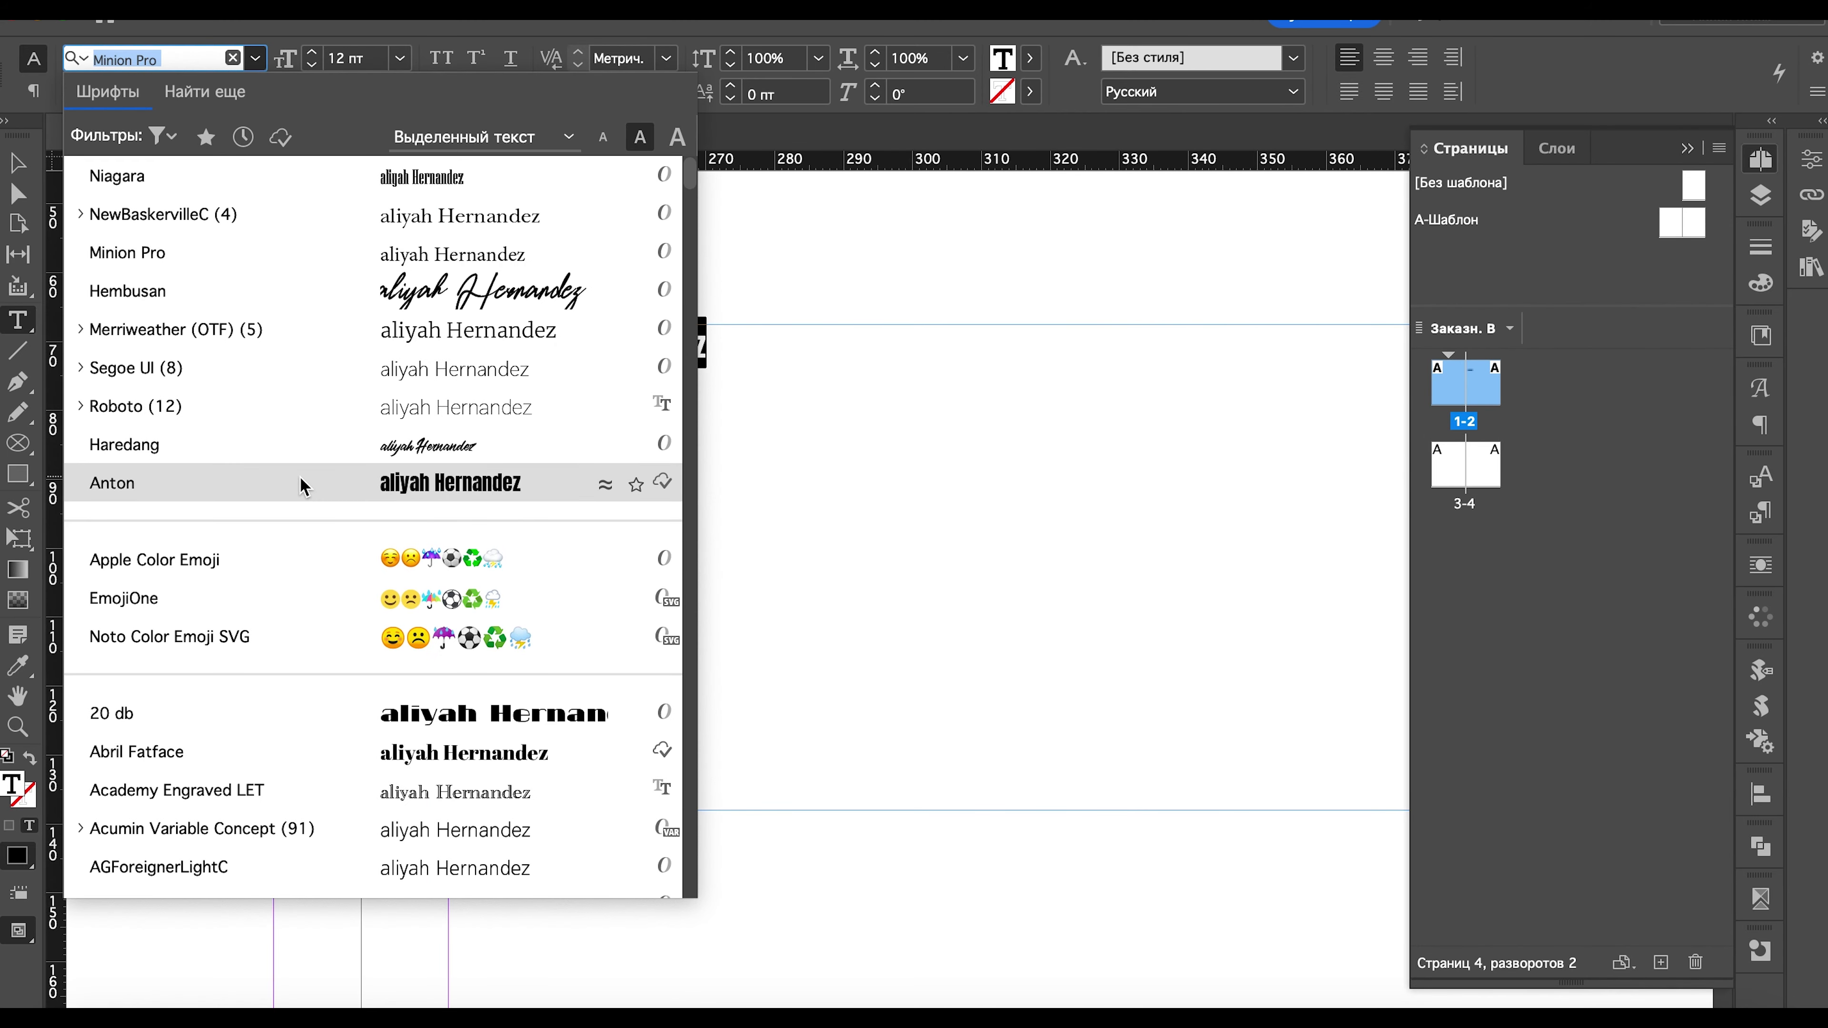
{"action": "scroll", "coordinate": [319, 742], "scroll_direction": "down", "scroll_amount": 10}
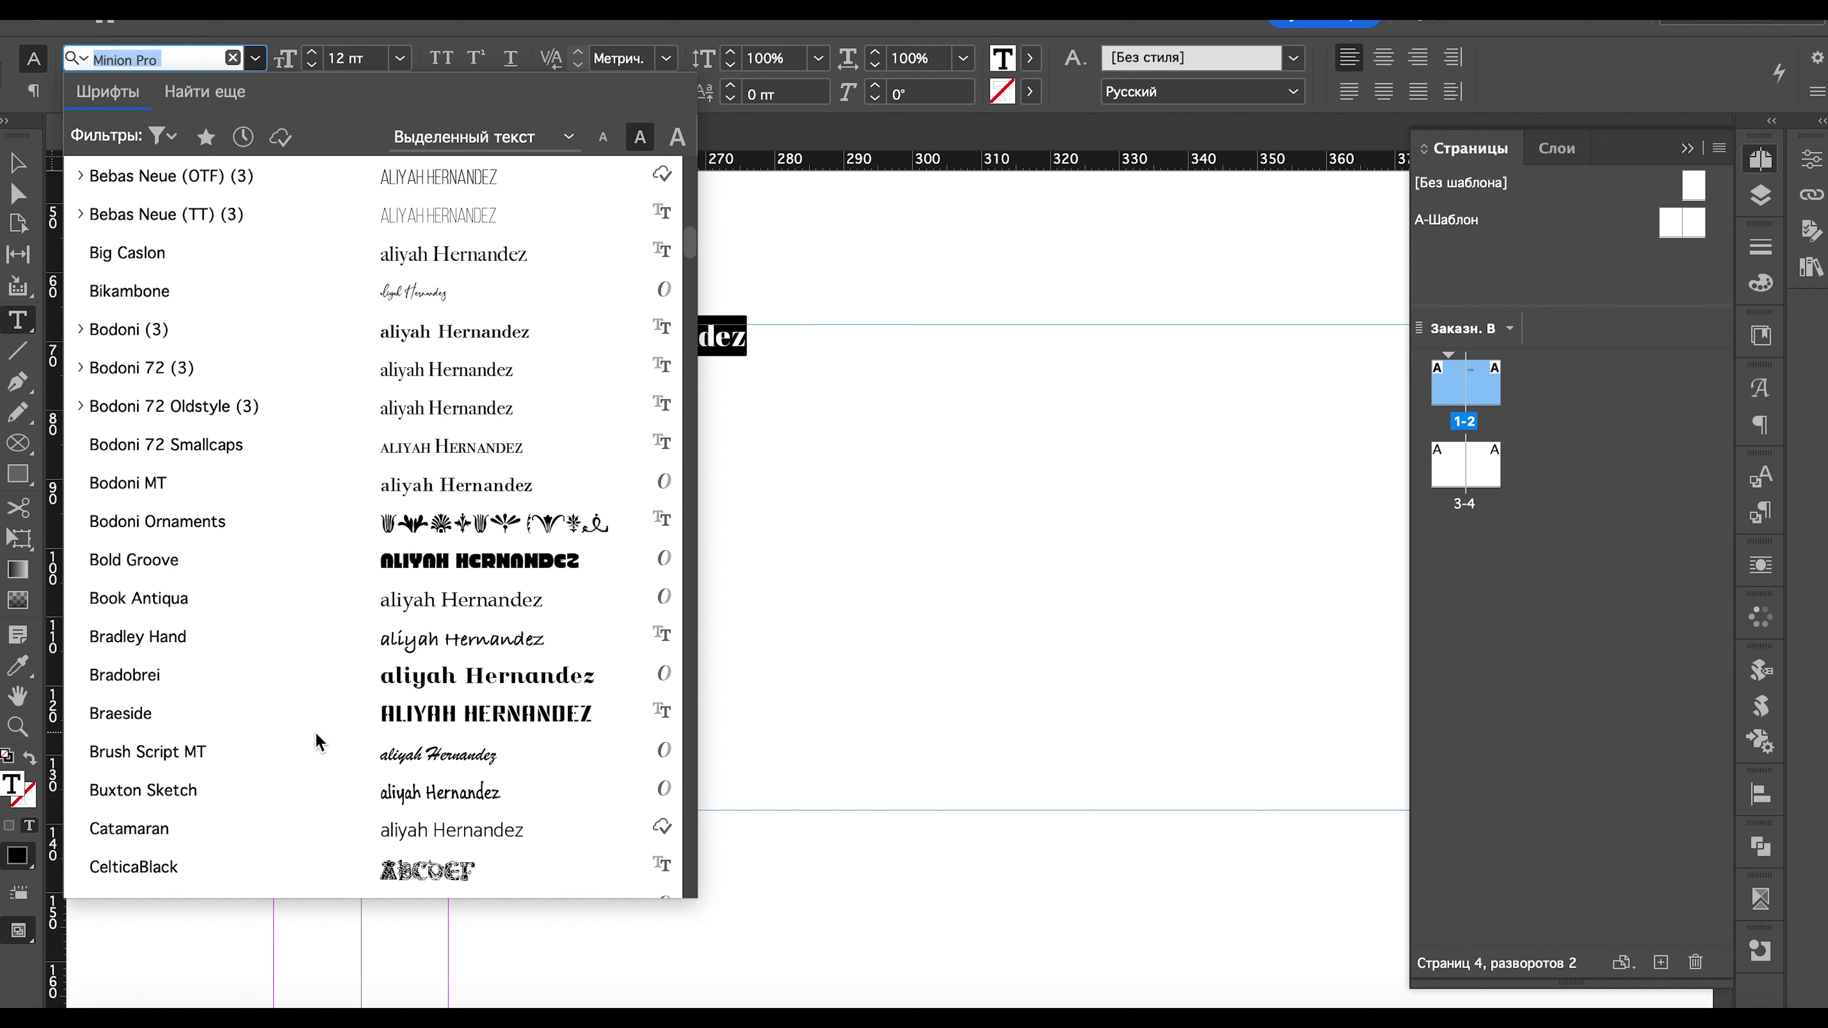
{"action": "scroll", "coordinate": [320, 742], "scroll_direction": "down", "scroll_amount": 5}
{"action": "left_click", "coordinate": [175, 833]}
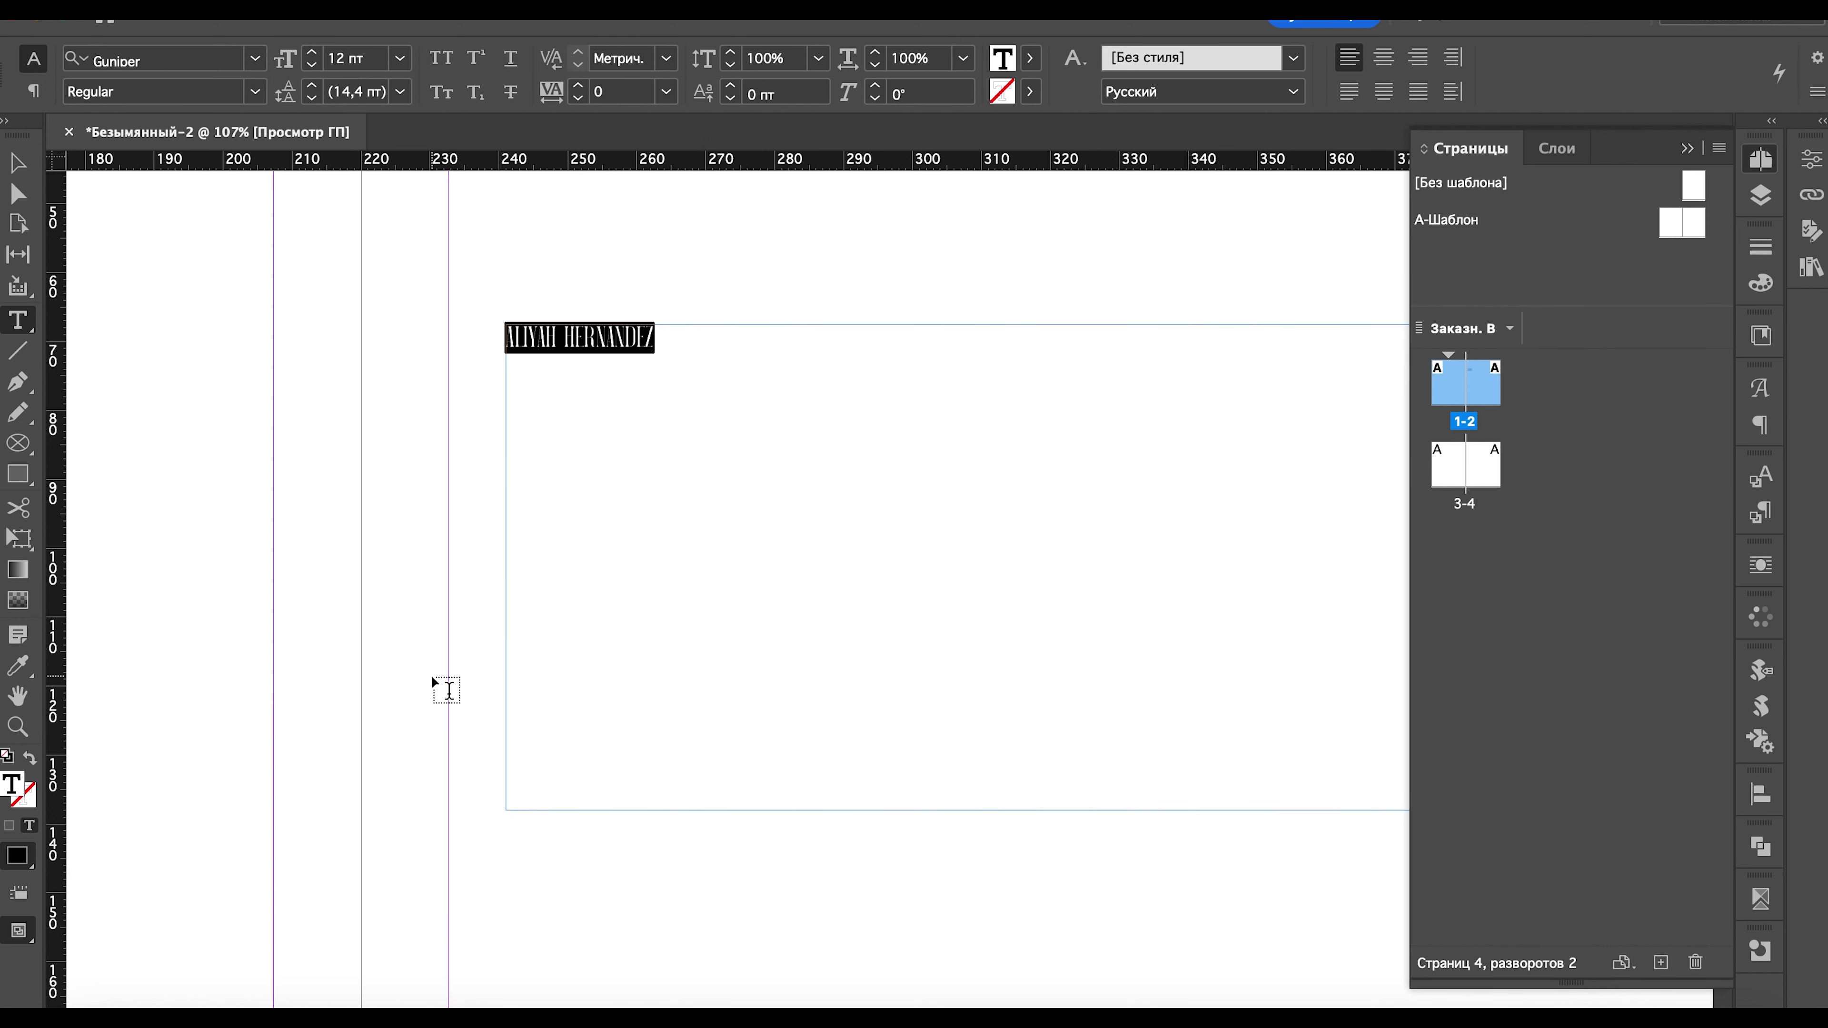
{"action": "left_click", "coordinate": [400, 57]}
{"action": "left_click", "coordinate": [371, 467]}
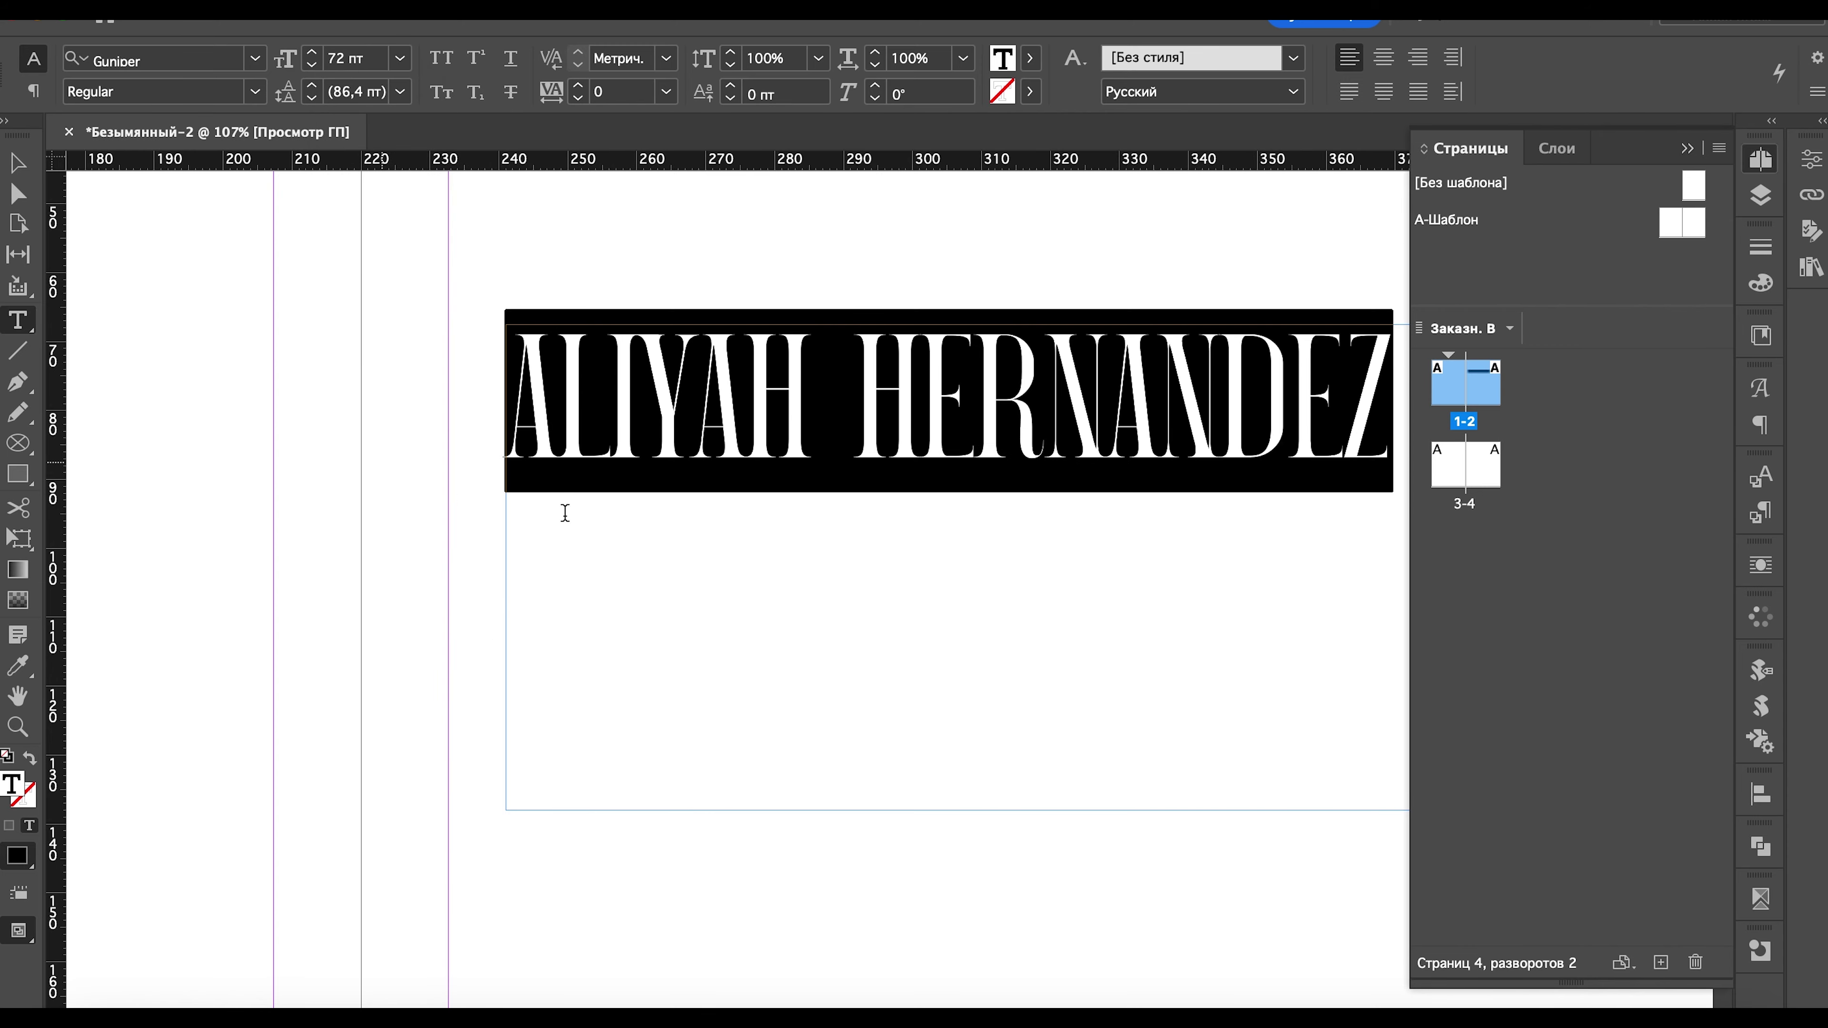
{"action": "scroll", "coordinate": [783, 598], "scroll_direction": "down", "scroll_amount": 2}
{"action": "scroll", "coordinate": [783, 597], "scroll_direction": "down", "scroll_amount": 2}
- Duplicate the name frame, replace its text with J, and scale it into a tall initial
{"action": "key", "text": "Escape"}
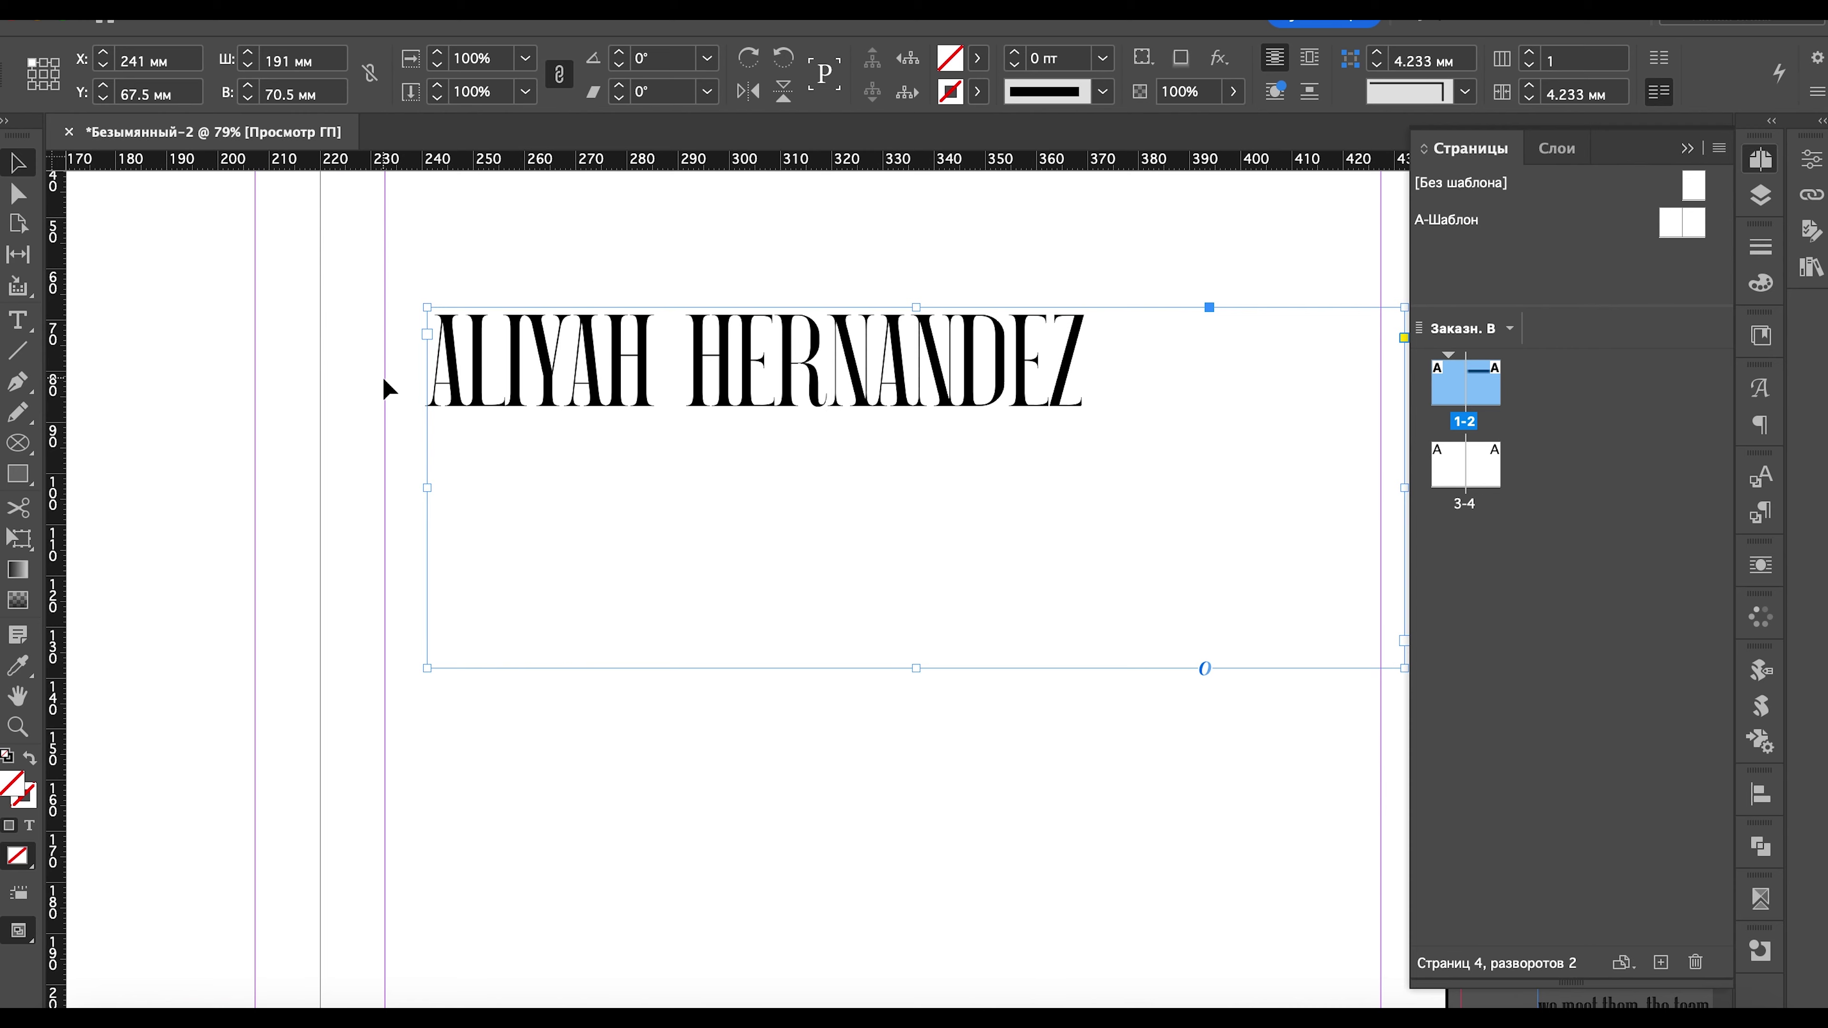
{"action": "scroll", "coordinate": [388, 389], "scroll_direction": "down", "scroll_amount": 1}
{"action": "mouse_move", "coordinate": [598, 360]}
{"action": "left_mouse_down"}
{"action": "mouse_move", "coordinate": [616, 756]}
{"action": "mouse_move", "coordinate": [662, 378]}
{"action": "left_mouse_up"}
{"action": "triple_click", "coordinate": [655, 365]}
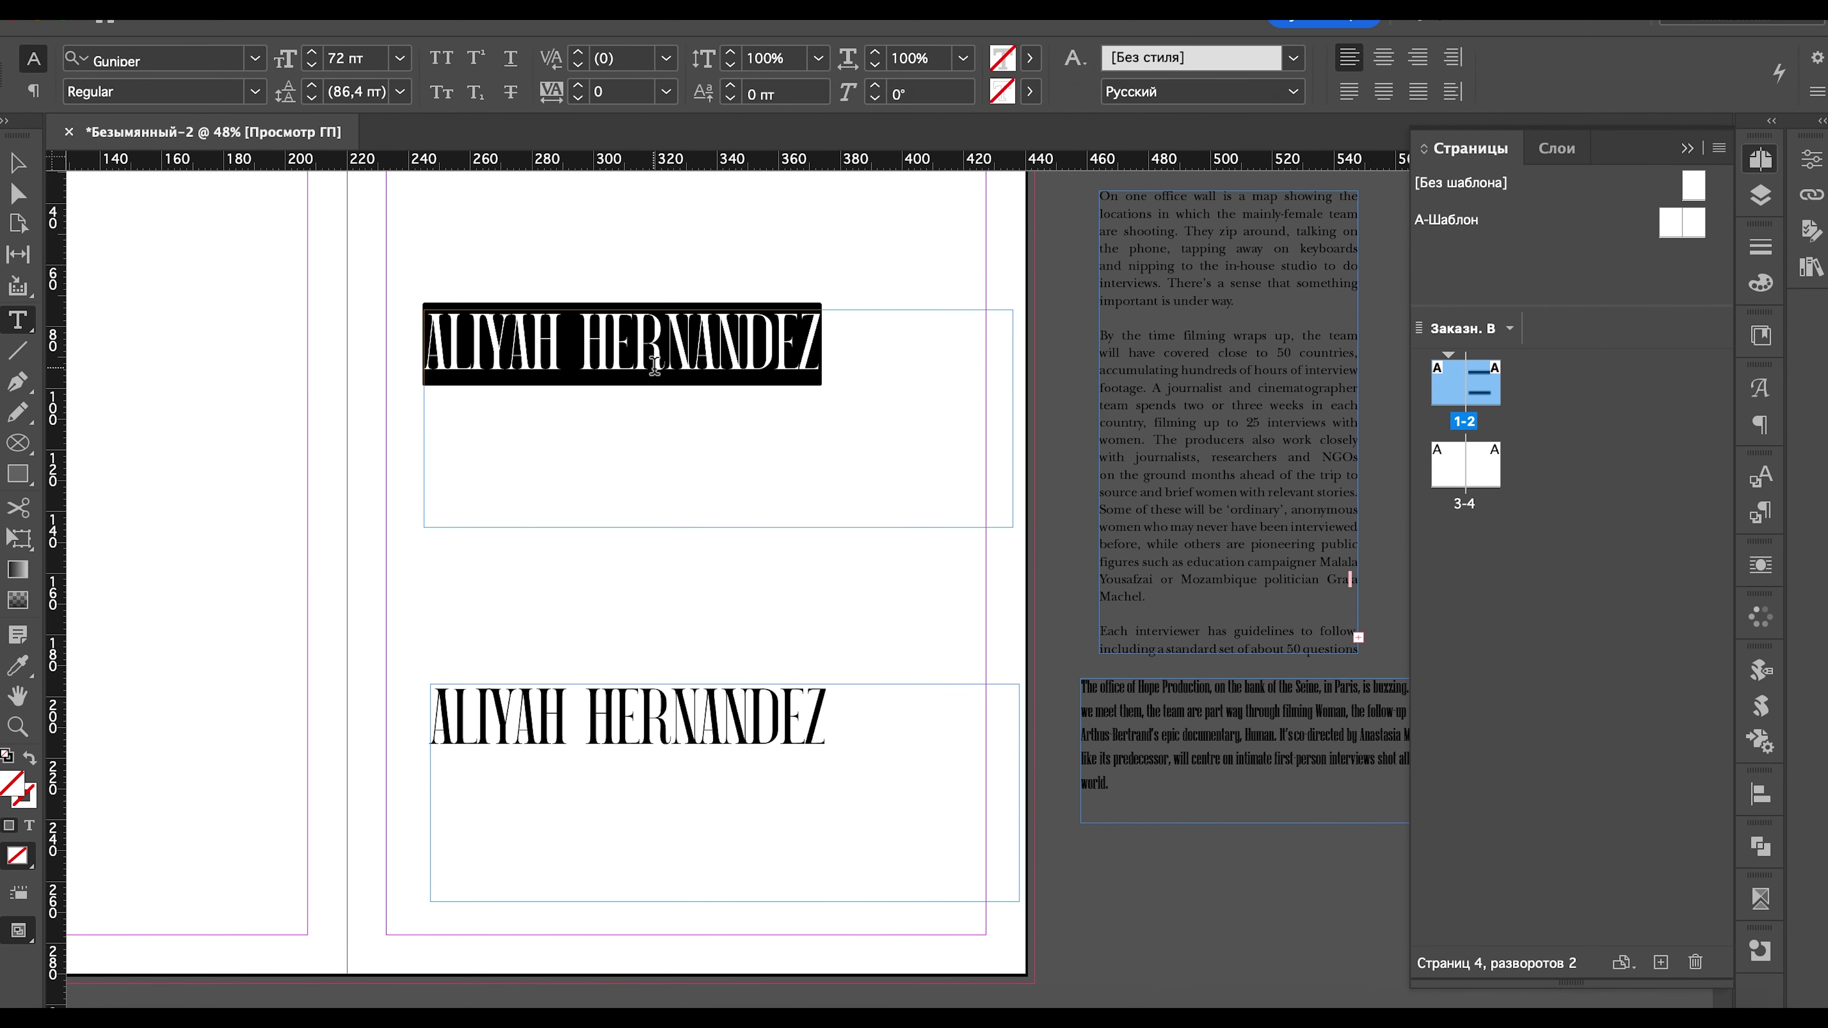
{"action": "type", "text": "J"}
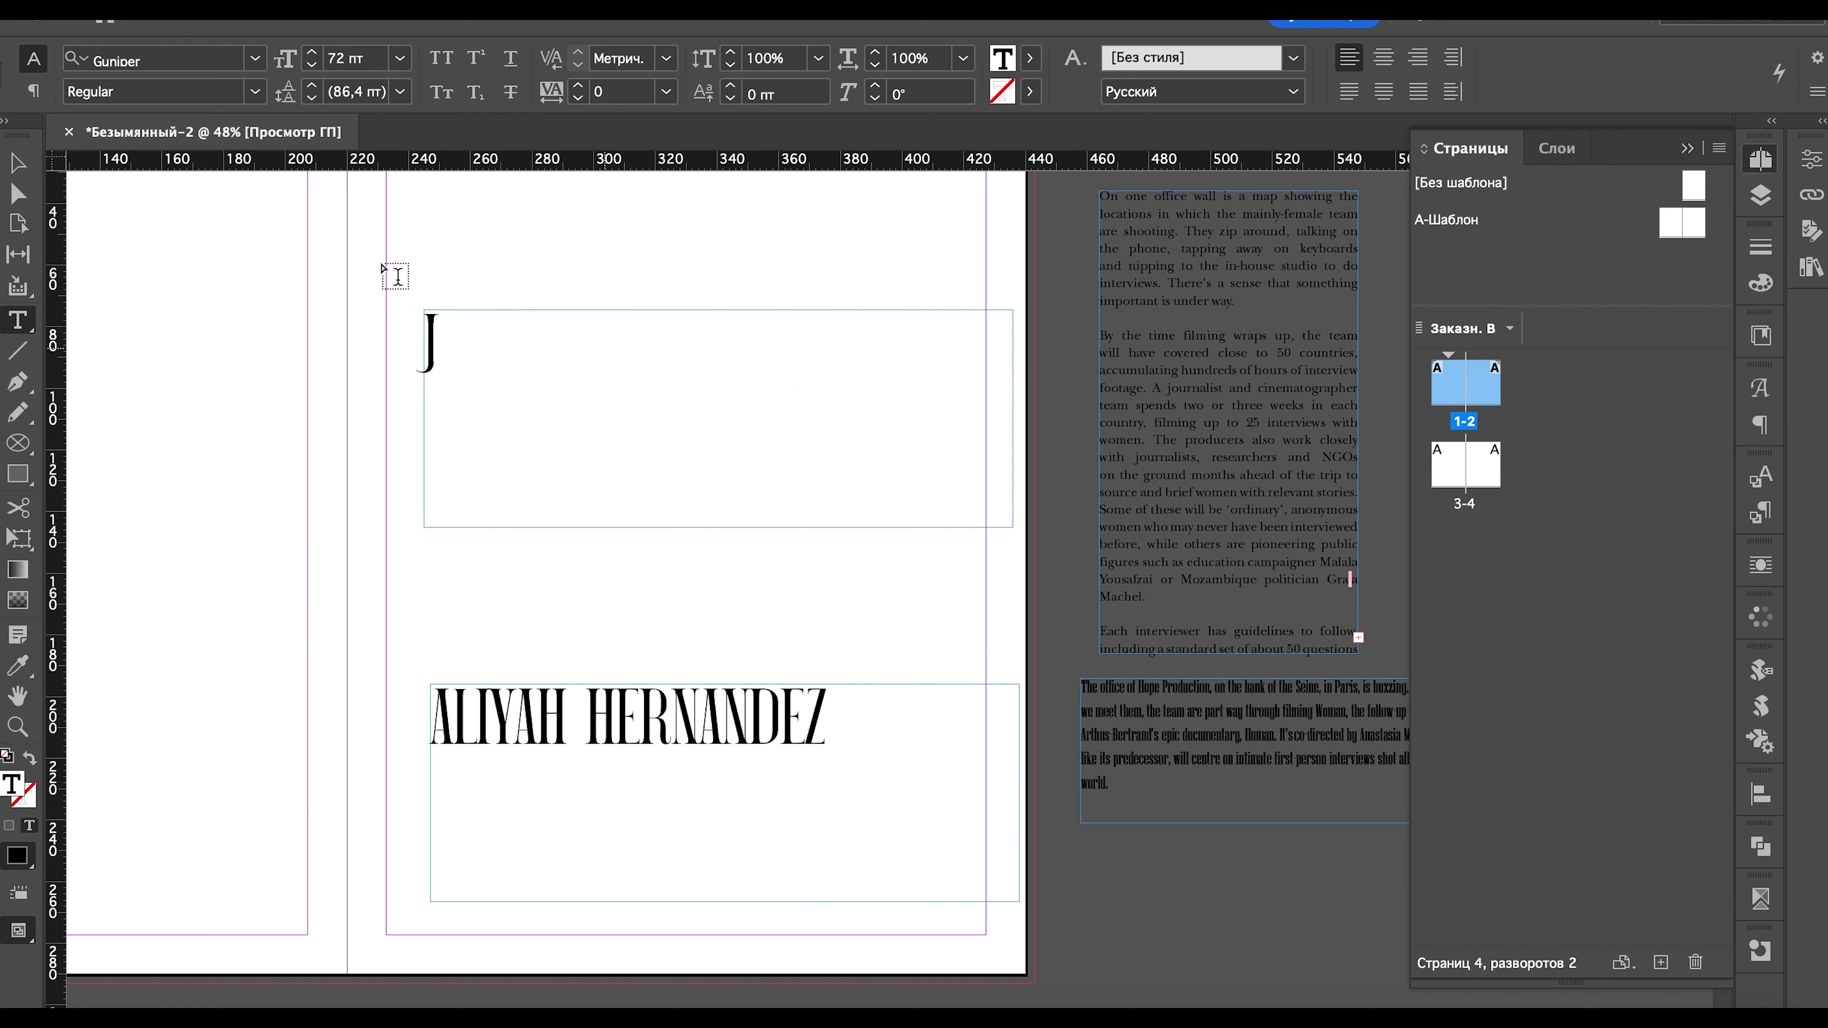
{"action": "left_click", "coordinate": [18, 163]}
{"action": "mouse_move", "coordinate": [1012, 527]}
{"action": "left_mouse_down"}
{"action": "mouse_move", "coordinate": [477, 414]}
{"action": "mouse_move", "coordinate": [449, 377]}
{"action": "mouse_move", "coordinate": [537, 505]}
{"action": "left_mouse_up"}
{"action": "left_click_drag", "start_coordinate": [530, 309], "coordinate": [584, 184]}
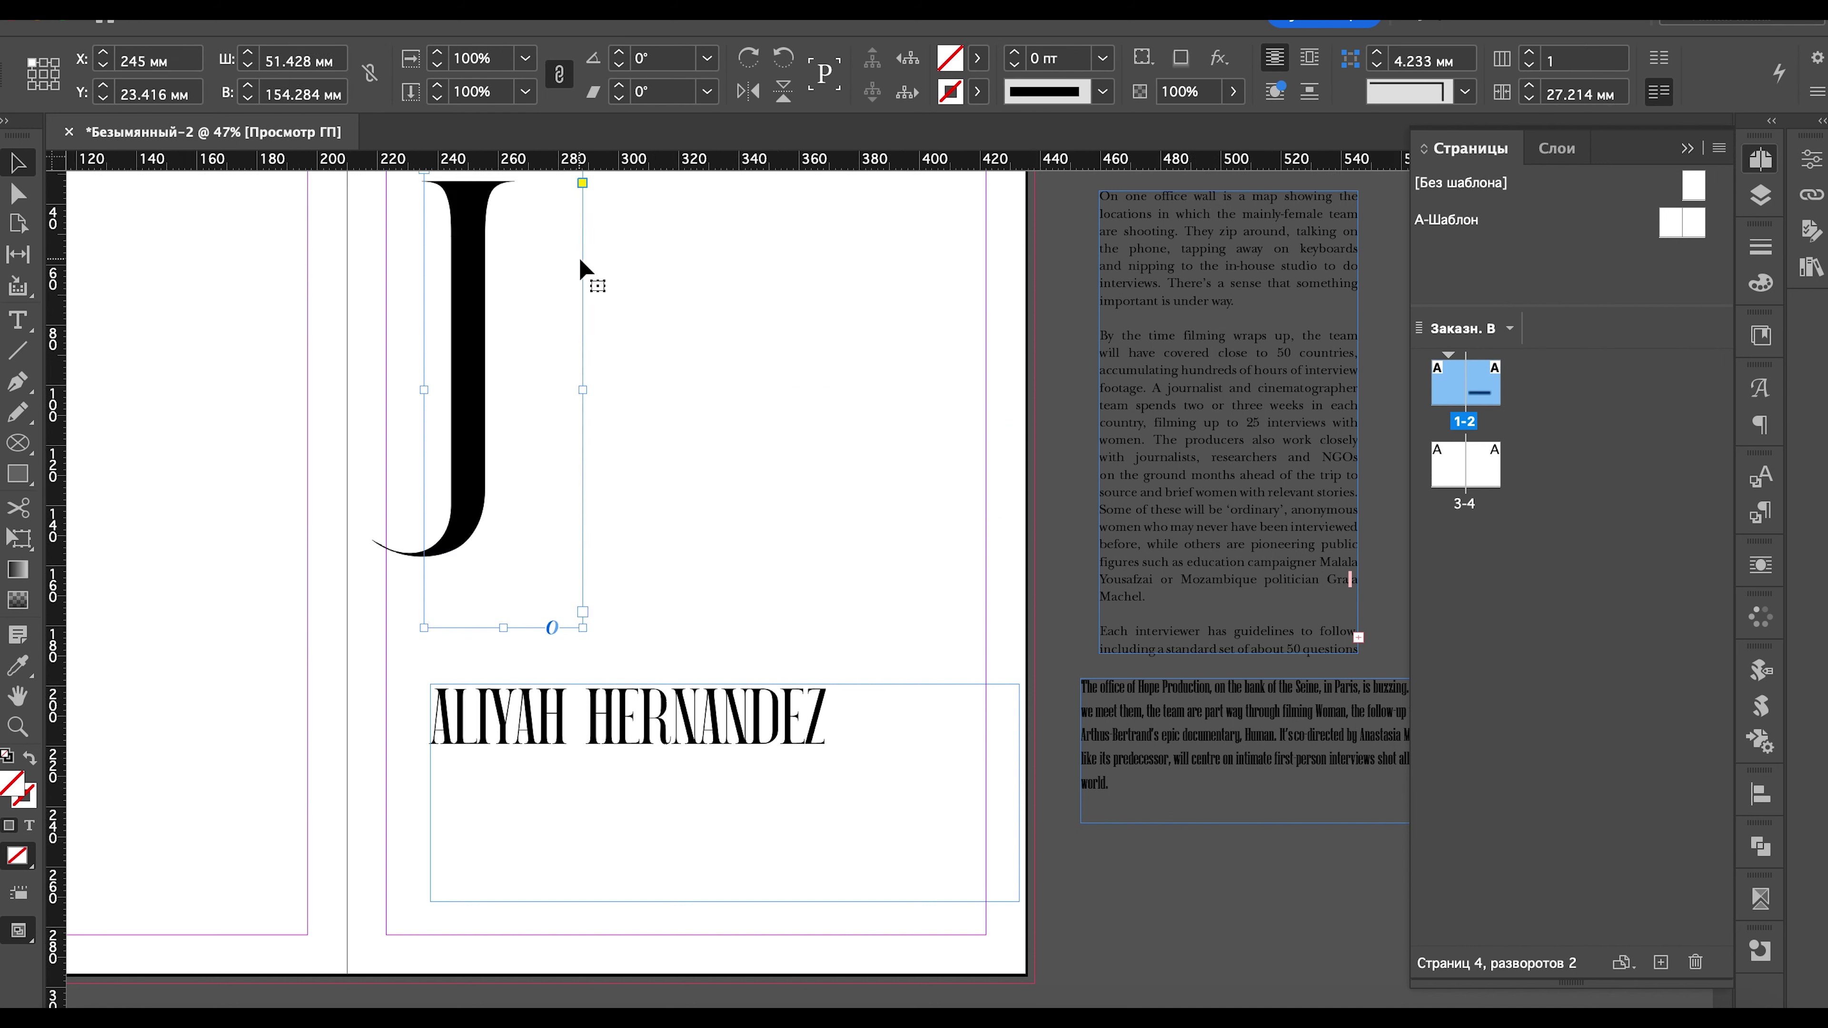
- Move the name frame up beside the top of the large J
{"action": "key", "text": "ctrl+alt+0"}
{"action": "left_click", "coordinate": [936, 695]}
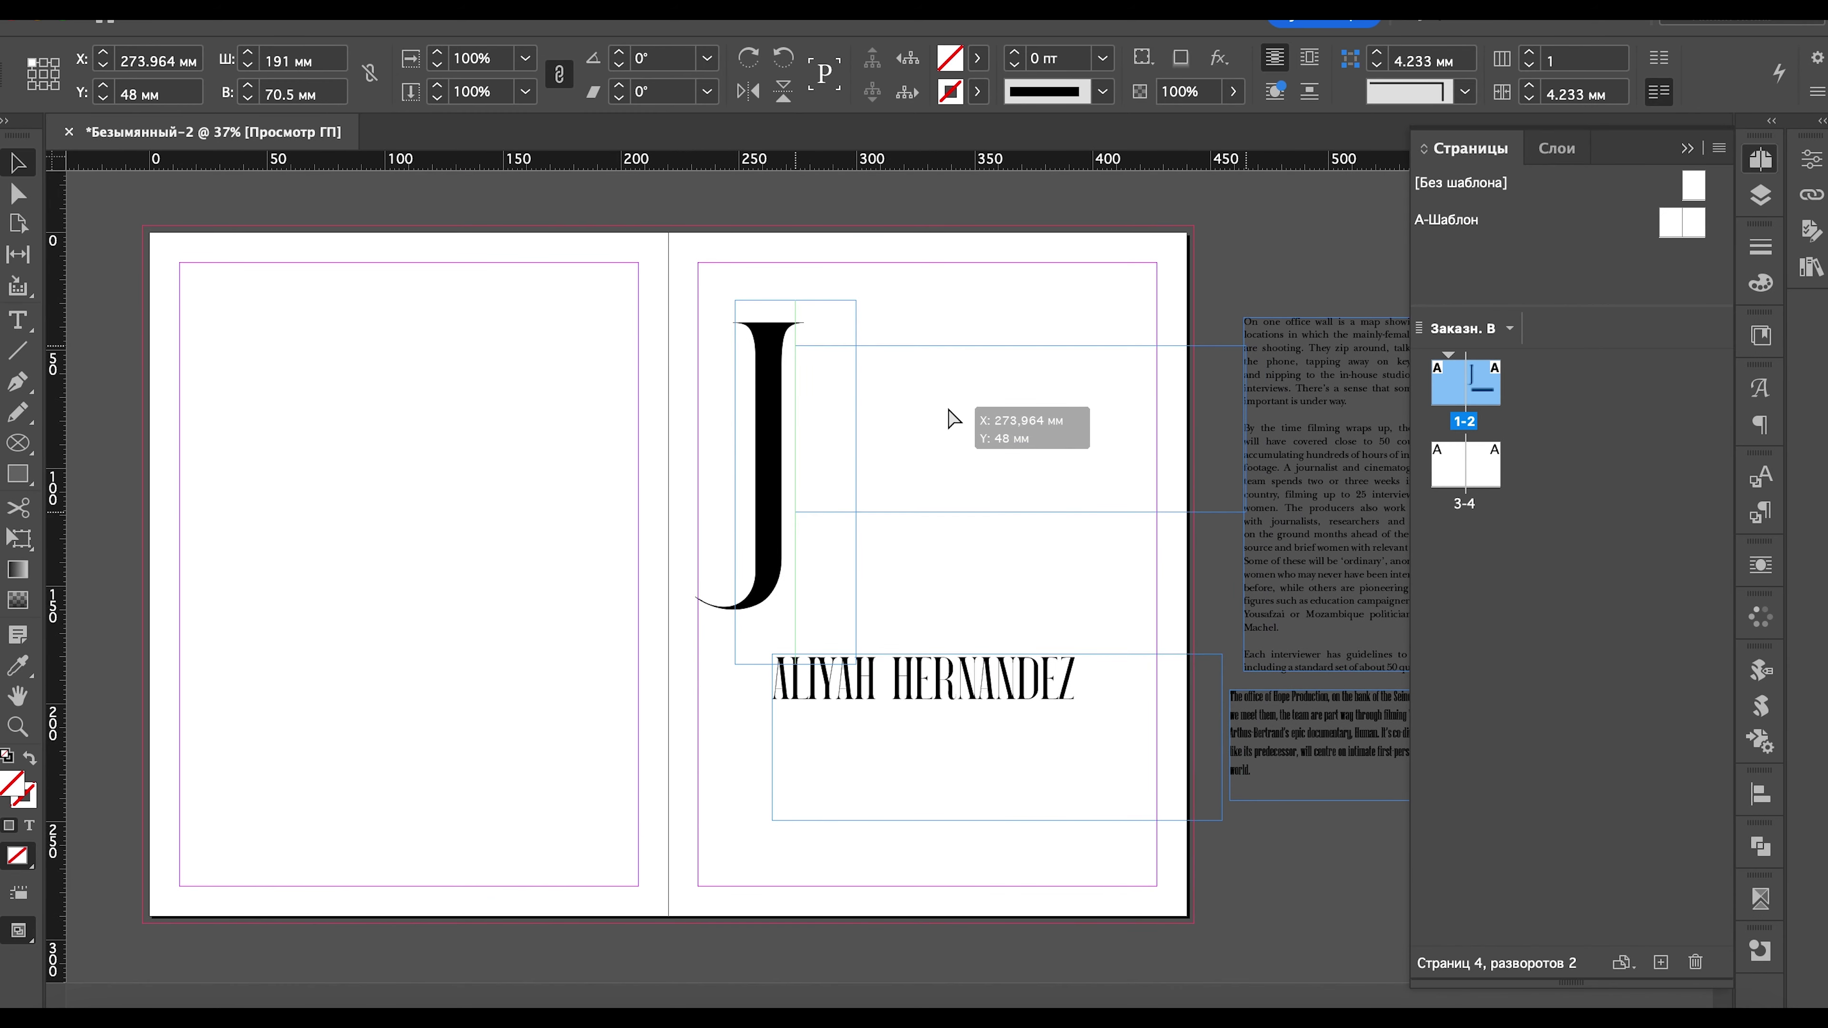
{"action": "left_click_drag", "start_coordinate": [936, 695], "coordinate": [924, 387]}
{"action": "double_click", "coordinate": [920, 382]}
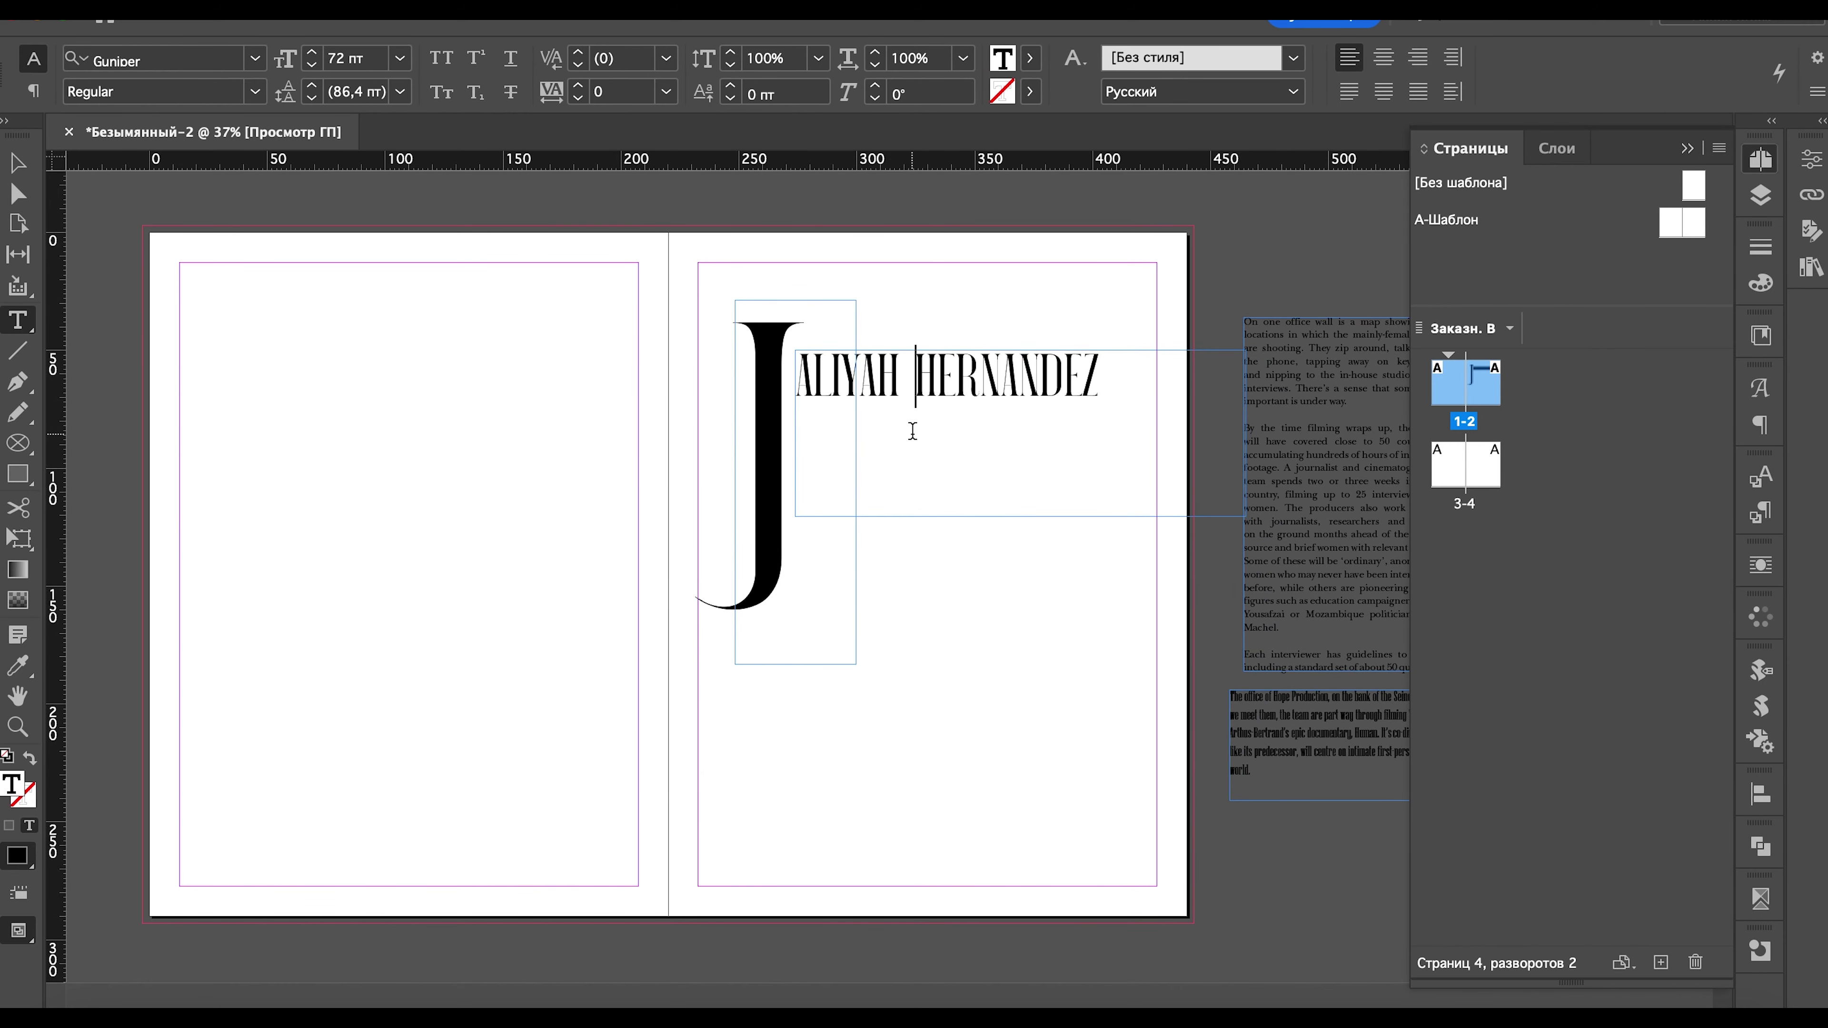
{"action": "key", "text": "Return"}
{"action": "key", "text": "ctrl+a"}
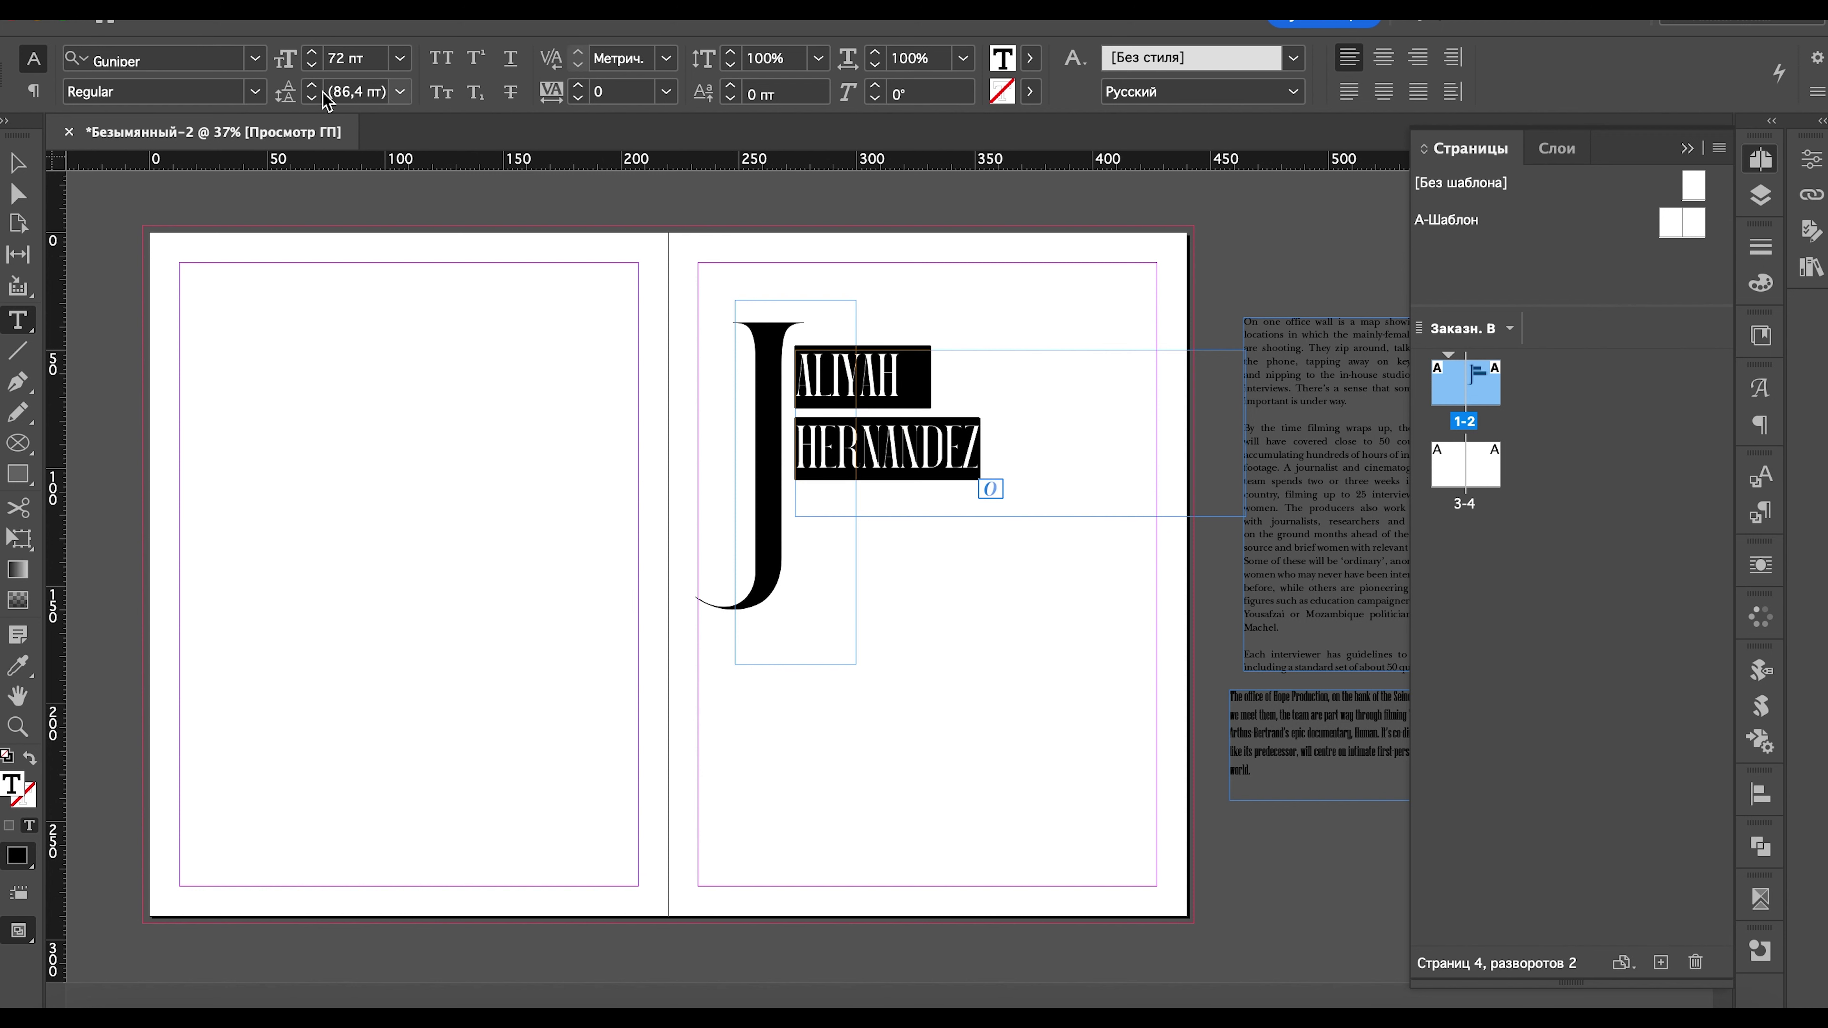
{"action": "left_click", "coordinate": [311, 98]}
{"action": "left_click", "coordinate": [311, 99]}
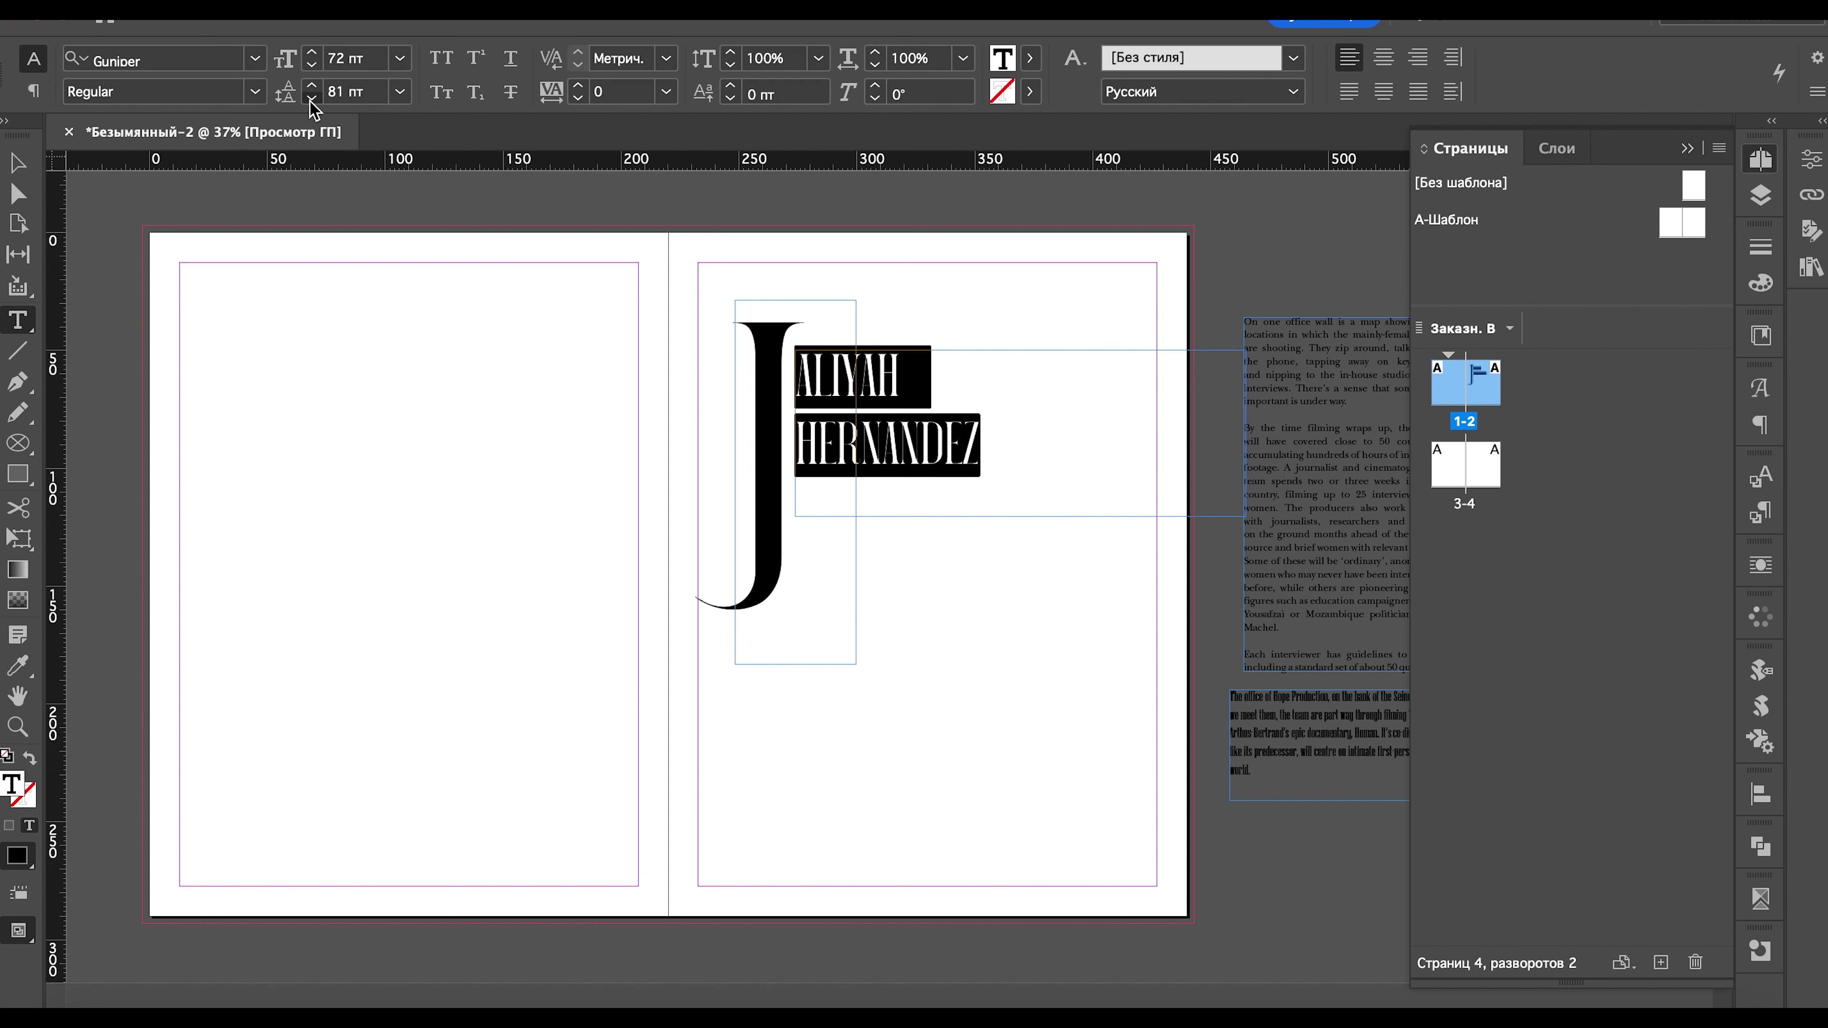
{"action": "left_click", "coordinate": [311, 98]}
{"action": "left_click", "coordinate": [311, 99]}
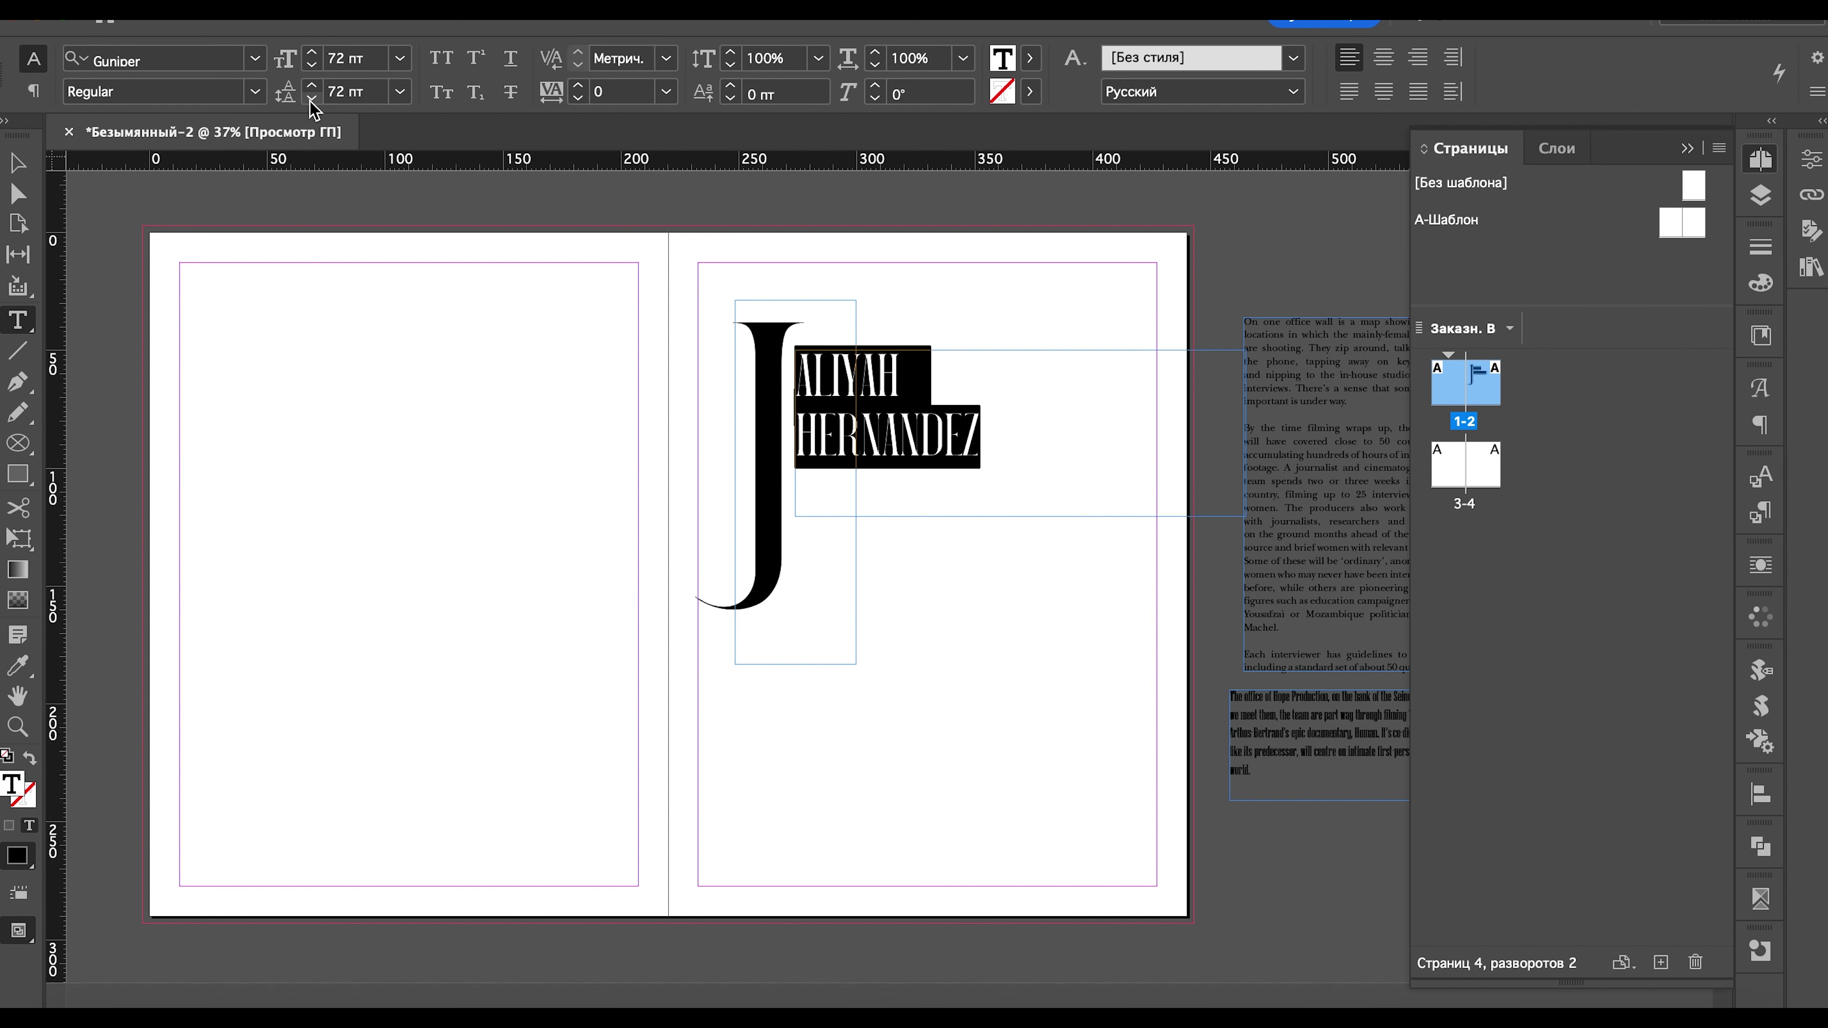
{"action": "left_click", "coordinate": [310, 99]}
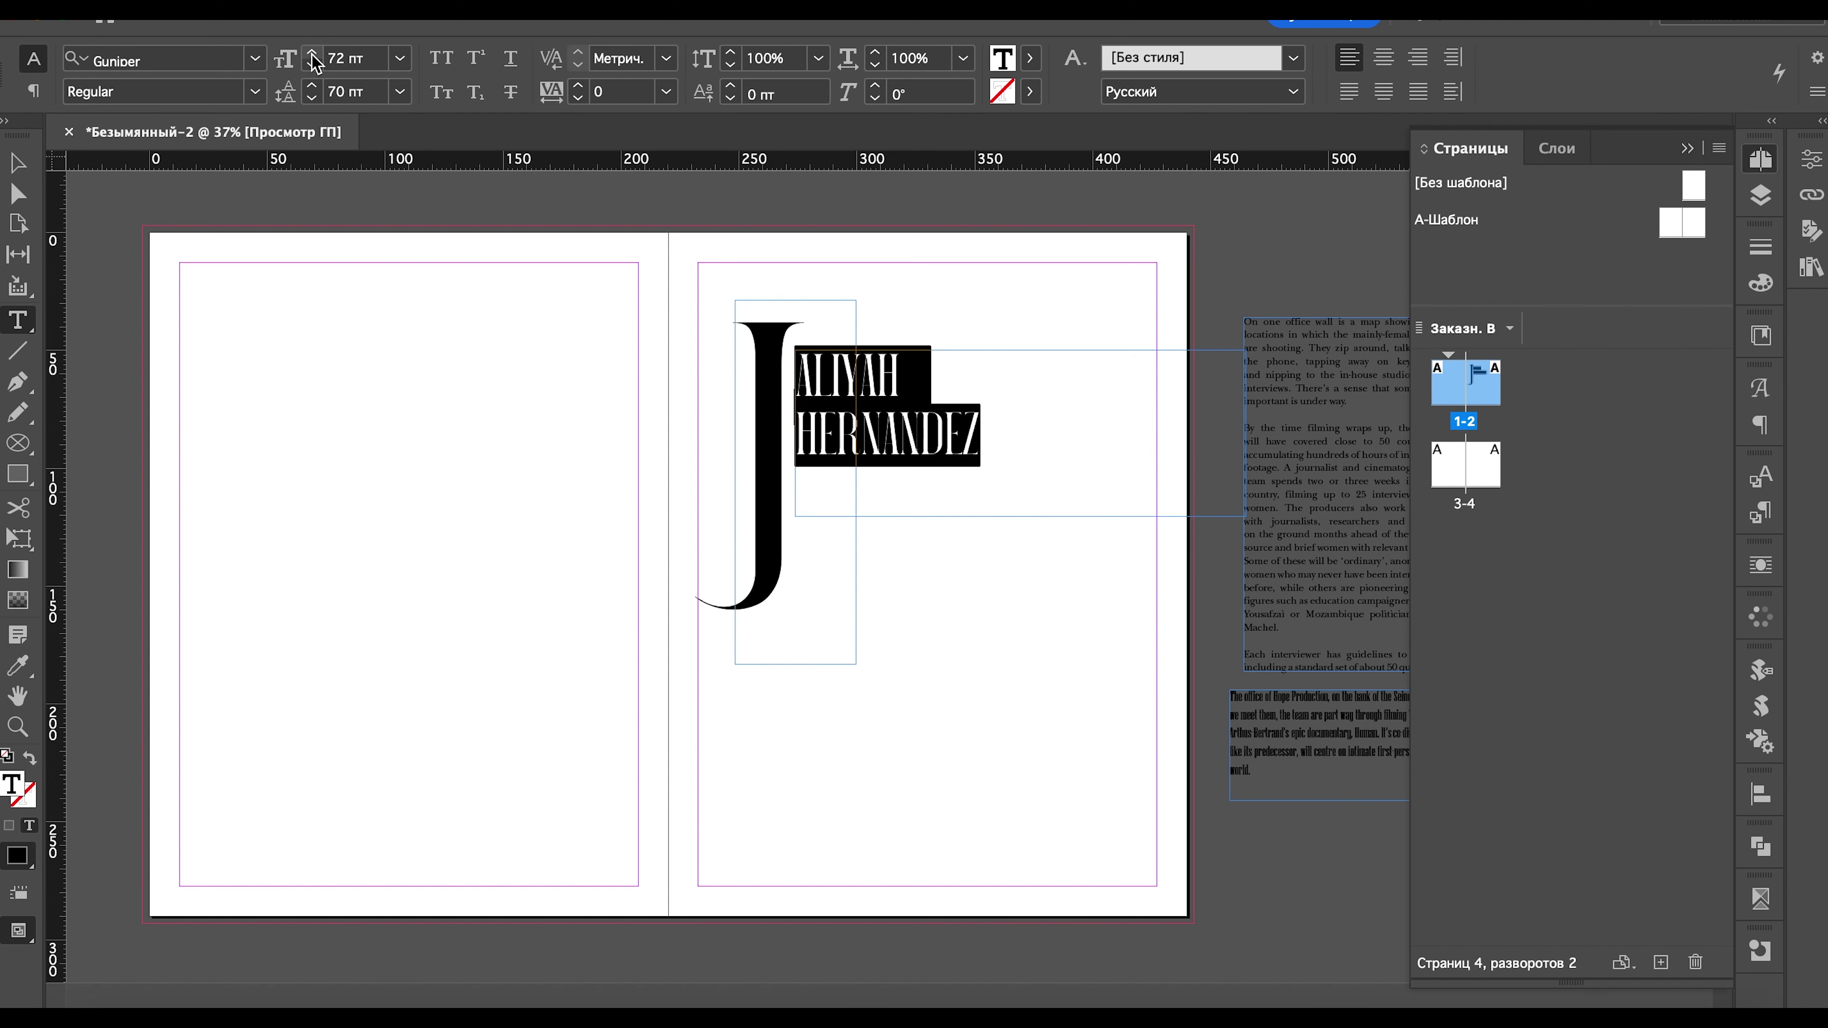
{"action": "key", "text": "Escape"}
- Scale the name frame up beside the J, nudge both slightly left, and check in preview
{"action": "mouse_move", "coordinate": [1187, 516]}
{"action": "left_mouse_down"}
{"action": "mouse_move", "coordinate": [1018, 472]}
{"action": "mouse_move", "coordinate": [1157, 535]}
{"action": "left_mouse_up"}
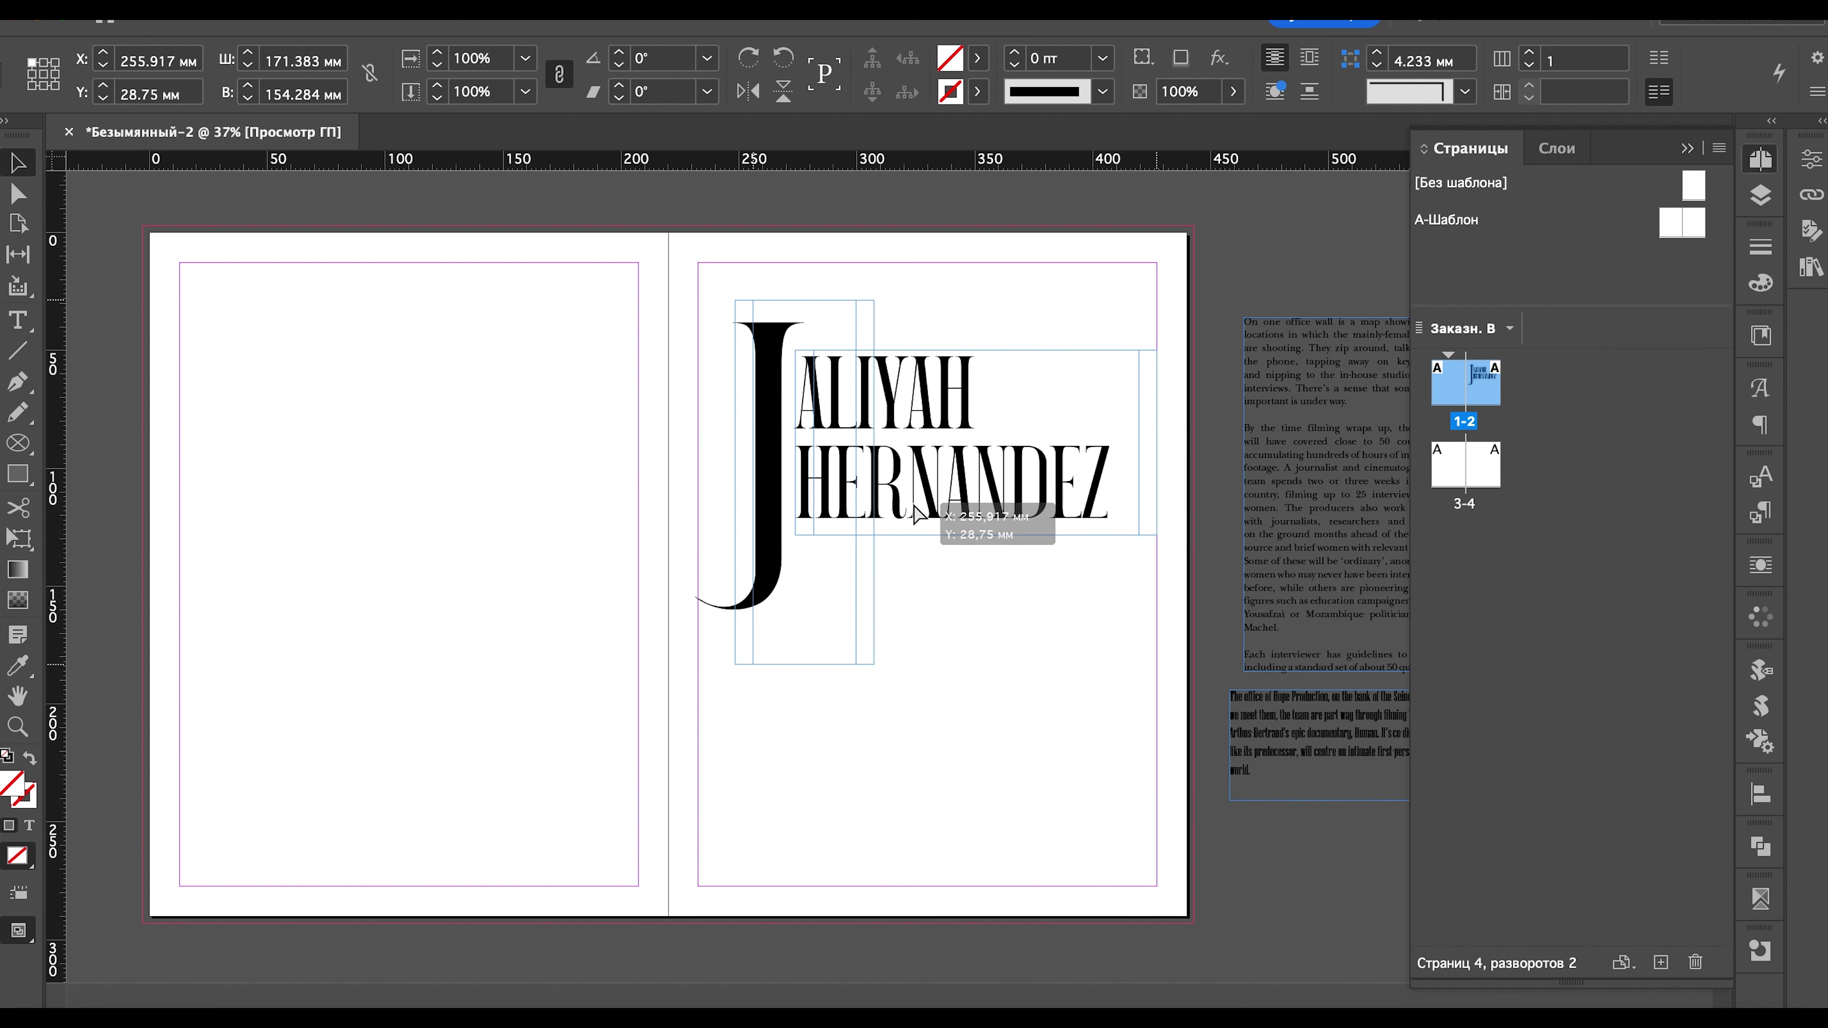
{"action": "left_click", "coordinate": [910, 508]}
{"action": "key", "text": "Left"}
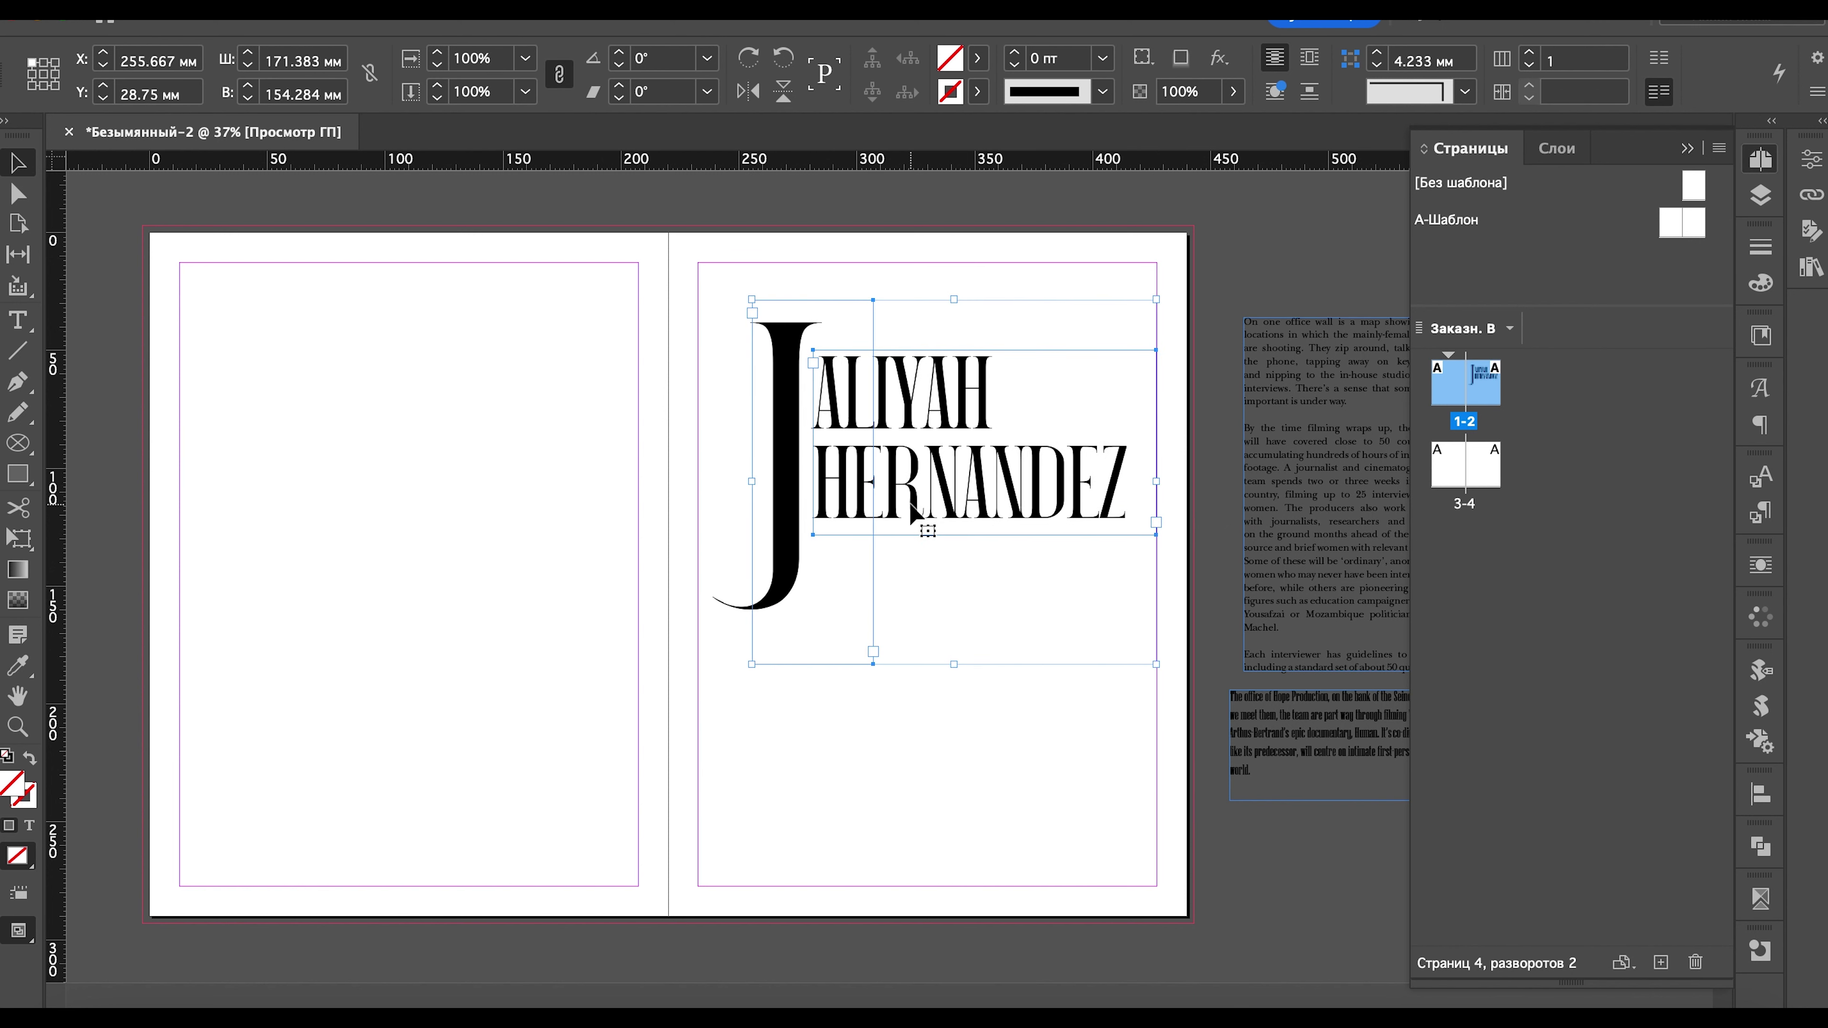
{"action": "key", "text": "w"}
{"action": "left_click", "coordinate": [950, 763]}
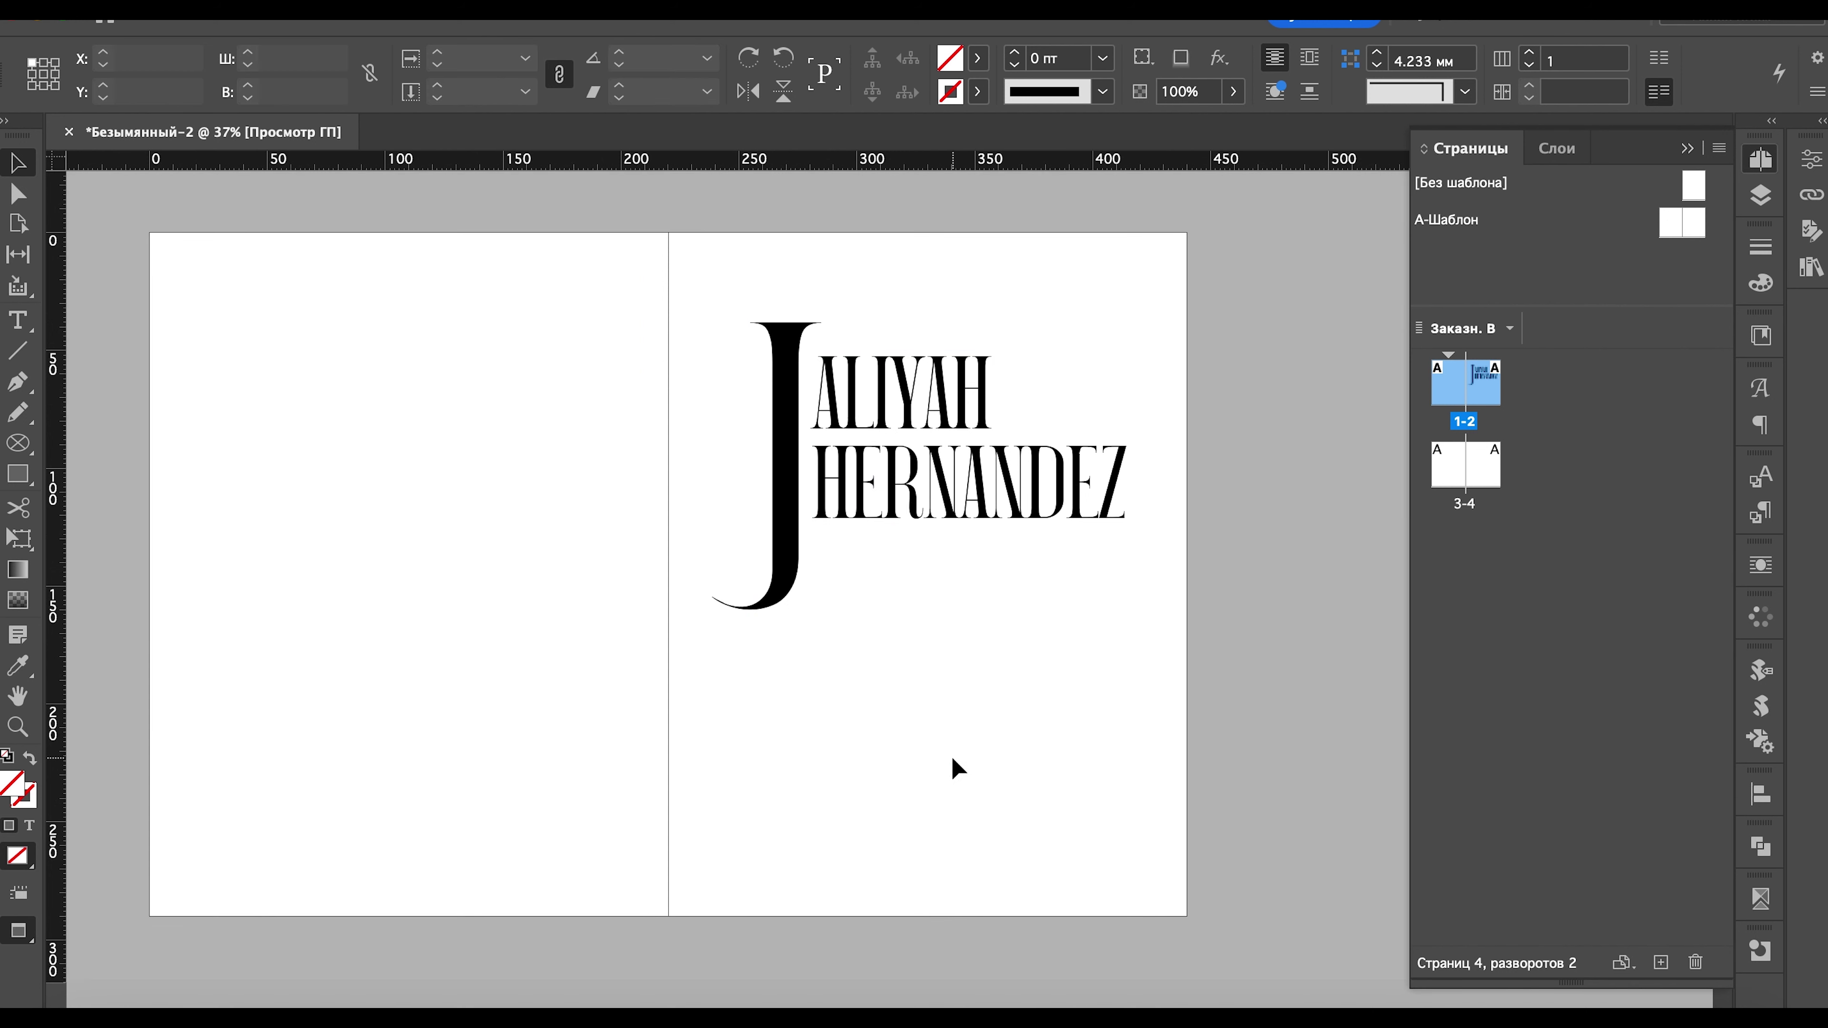
{"action": "left_click", "coordinate": [793, 596]}
{"action": "key", "text": "w"}
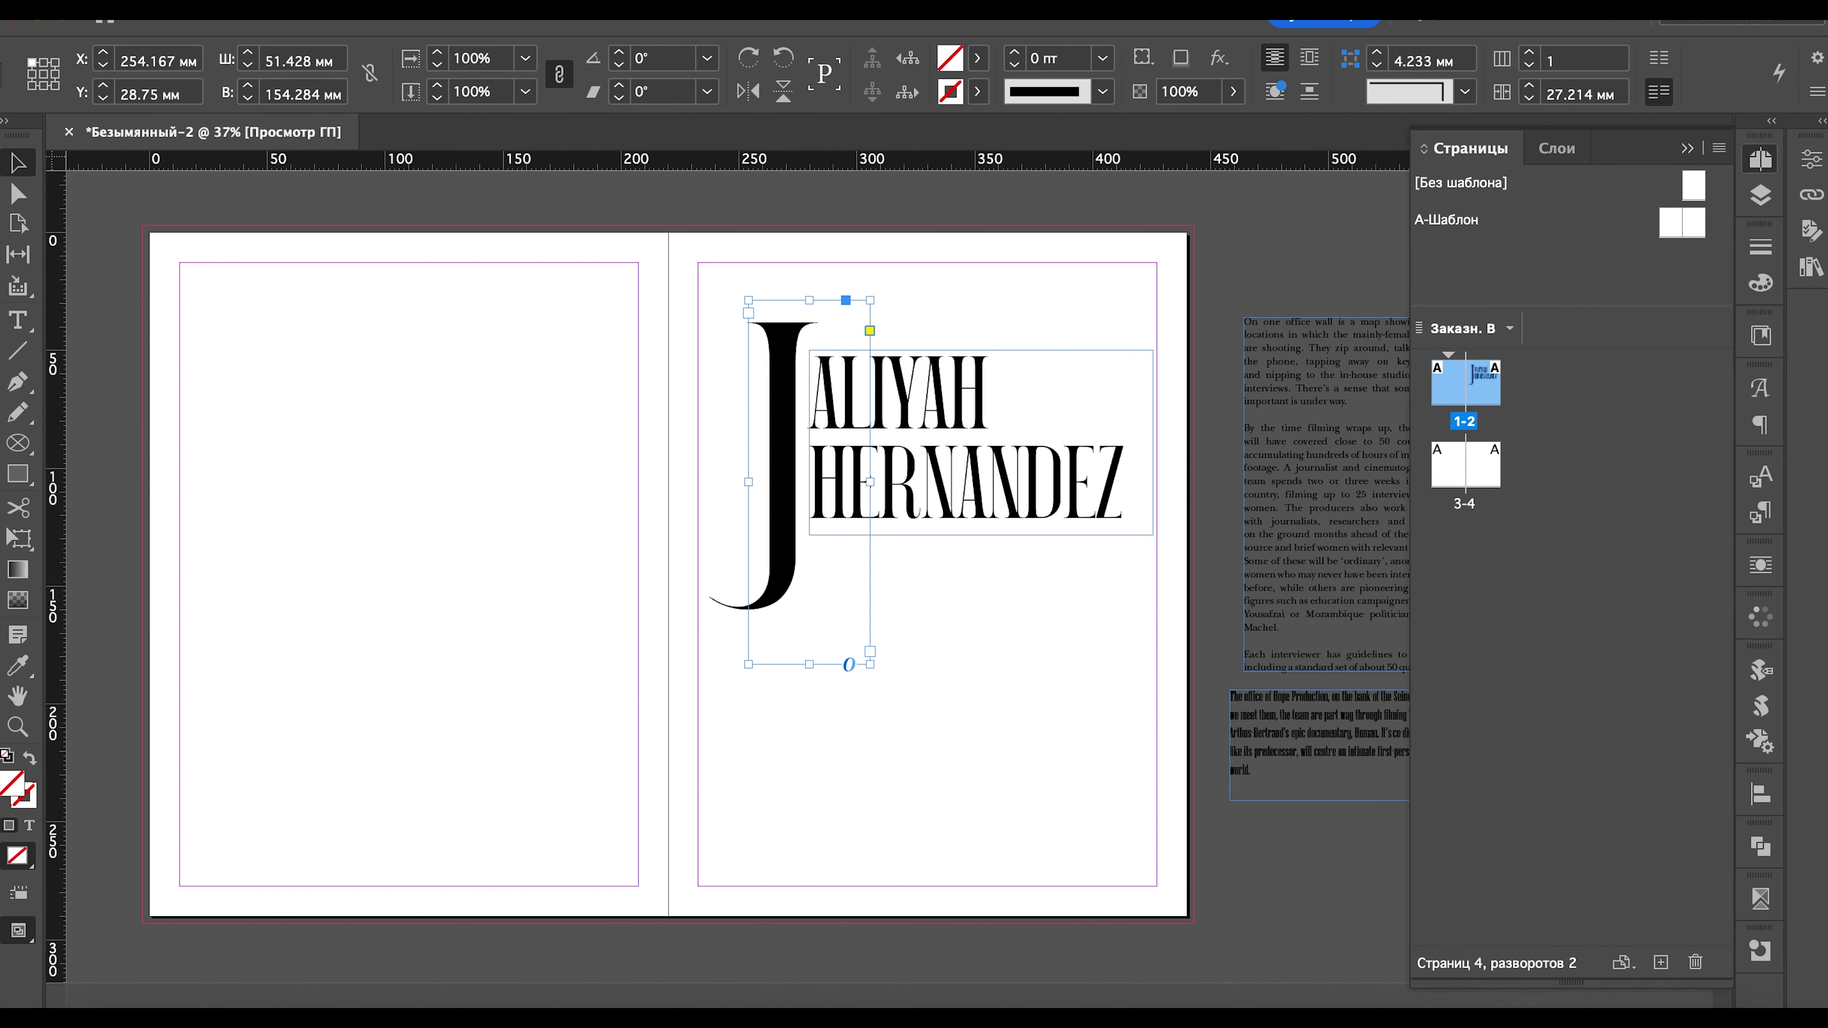
- Convert the big J to outlines and switch to the Direct Selection tool
{"action": "left_click", "coordinate": [471, 7]}
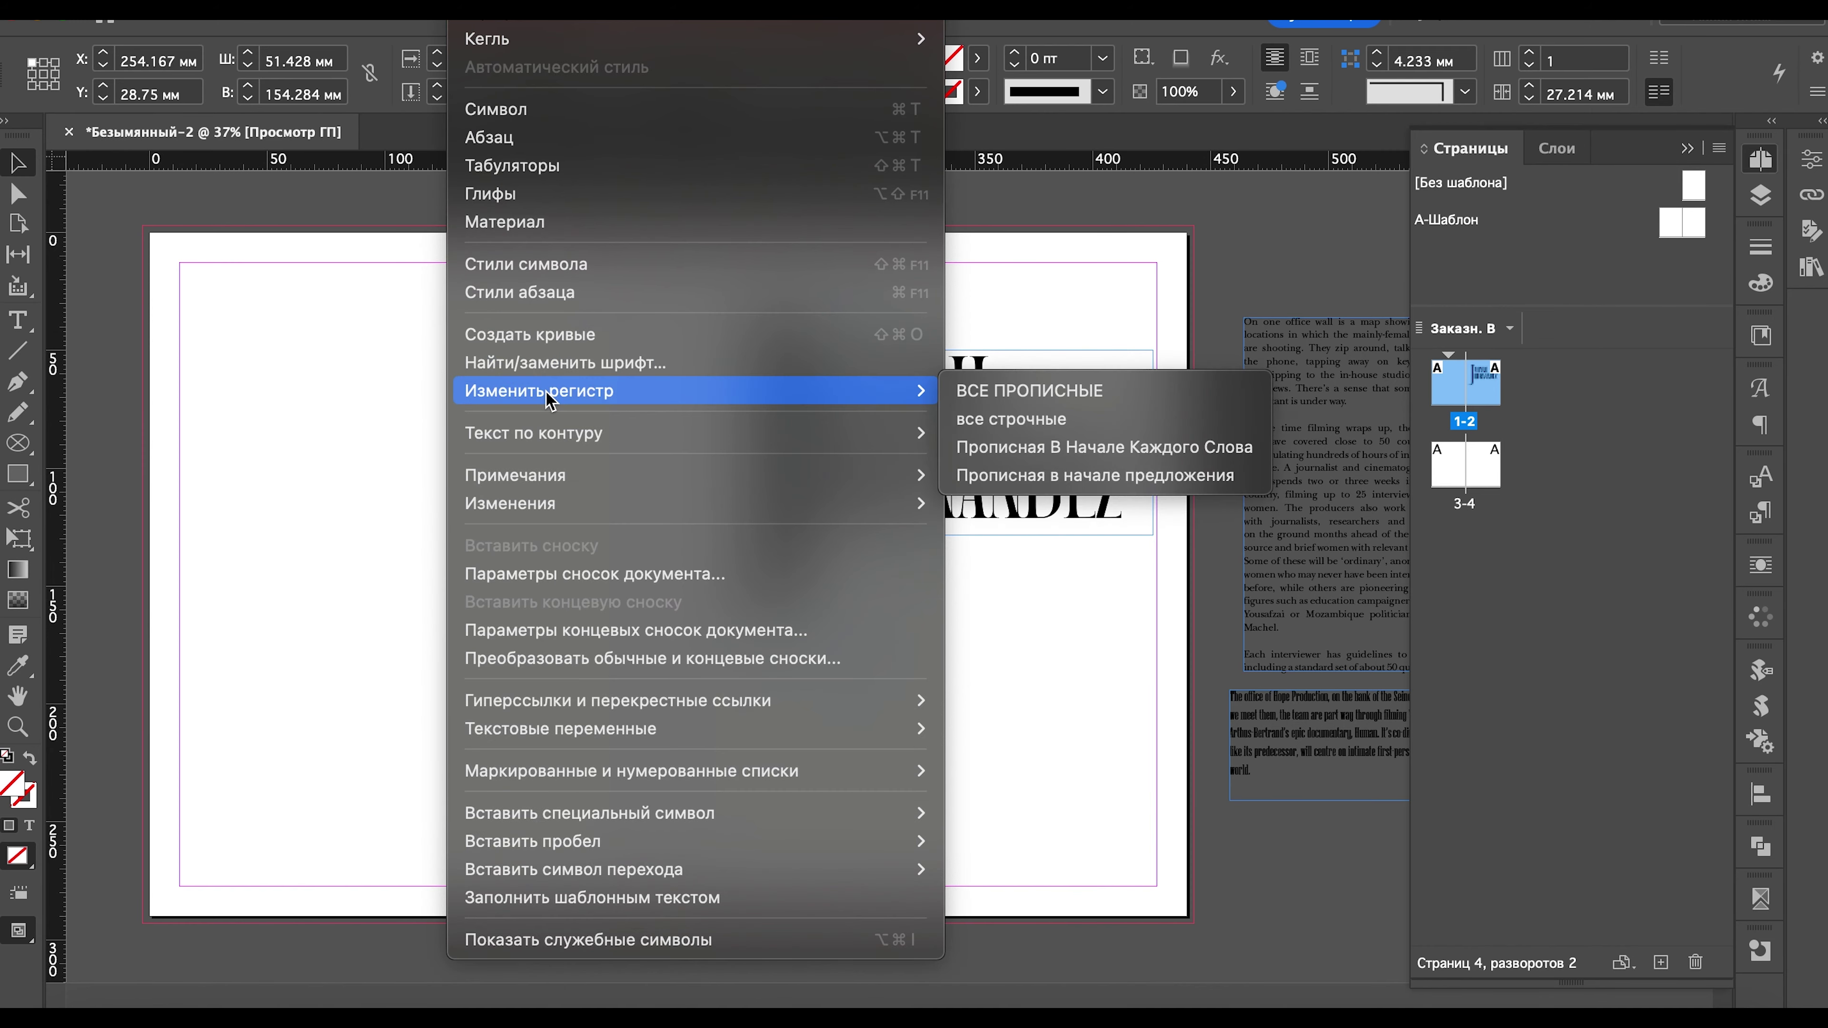
{"action": "left_click", "coordinate": [547, 348]}
{"action": "key", "text": "super+equal"}
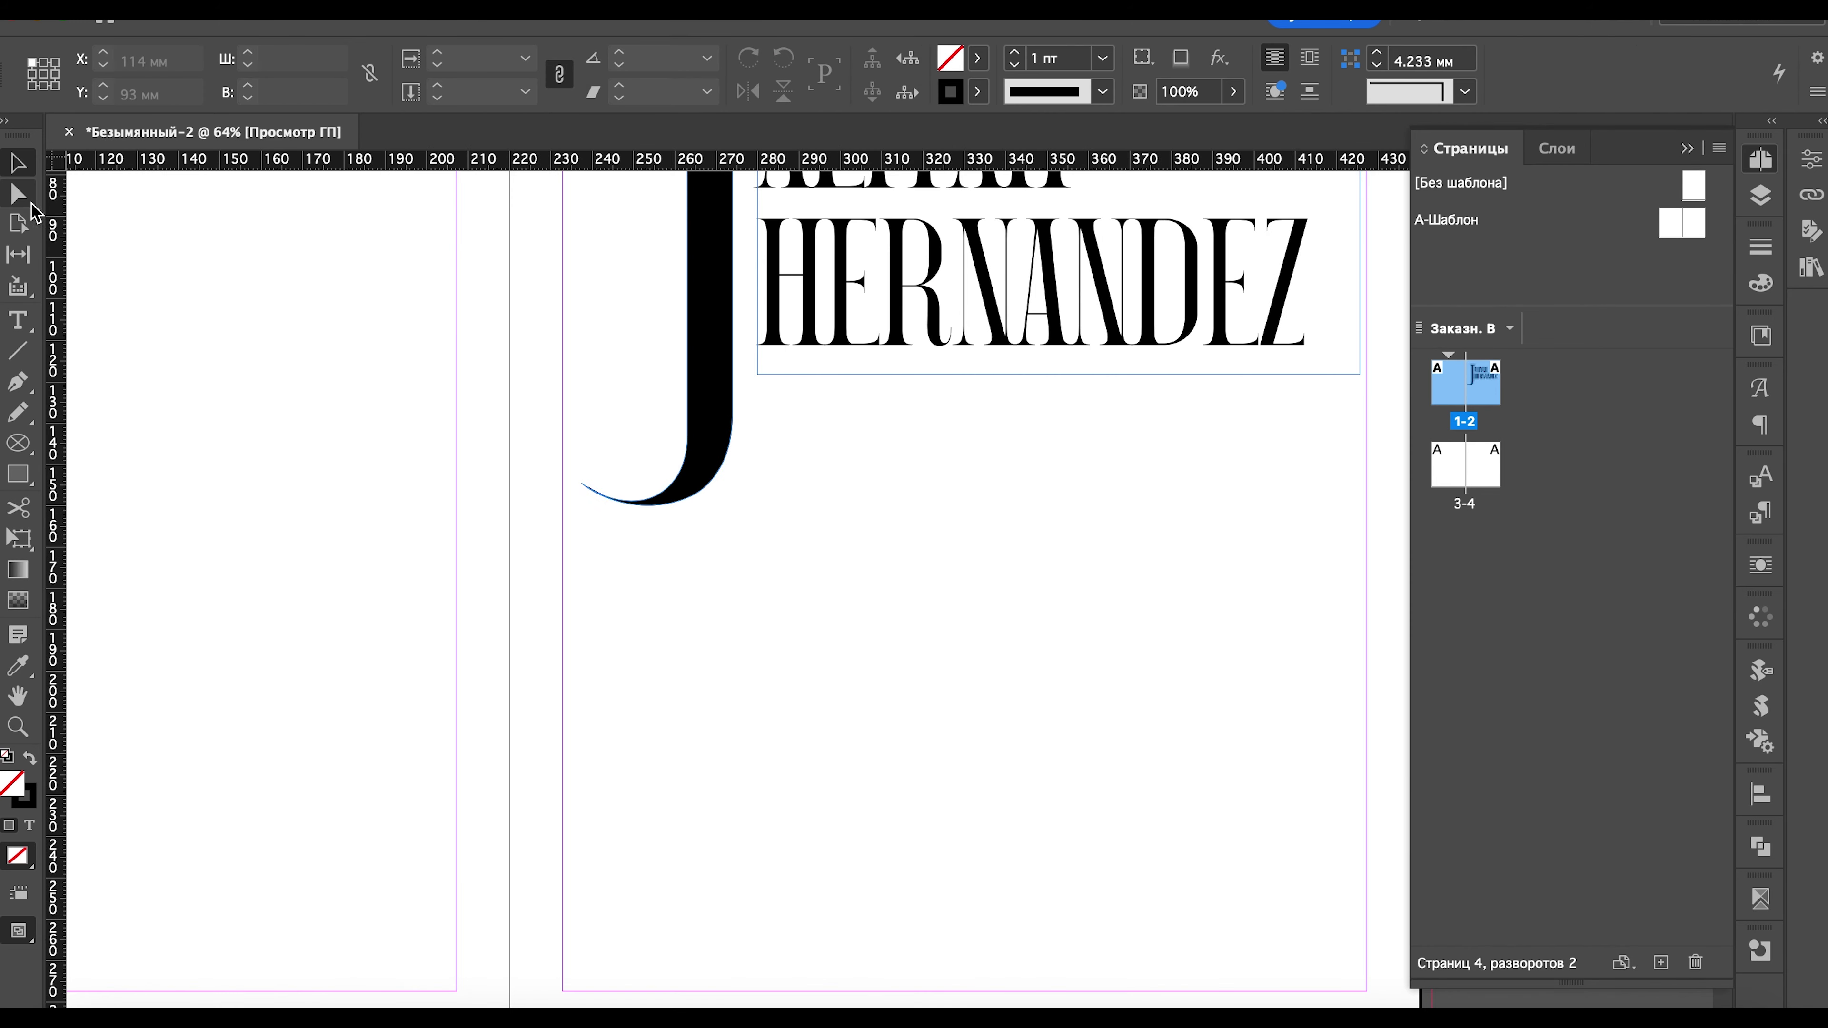
{"action": "key", "text": "a"}
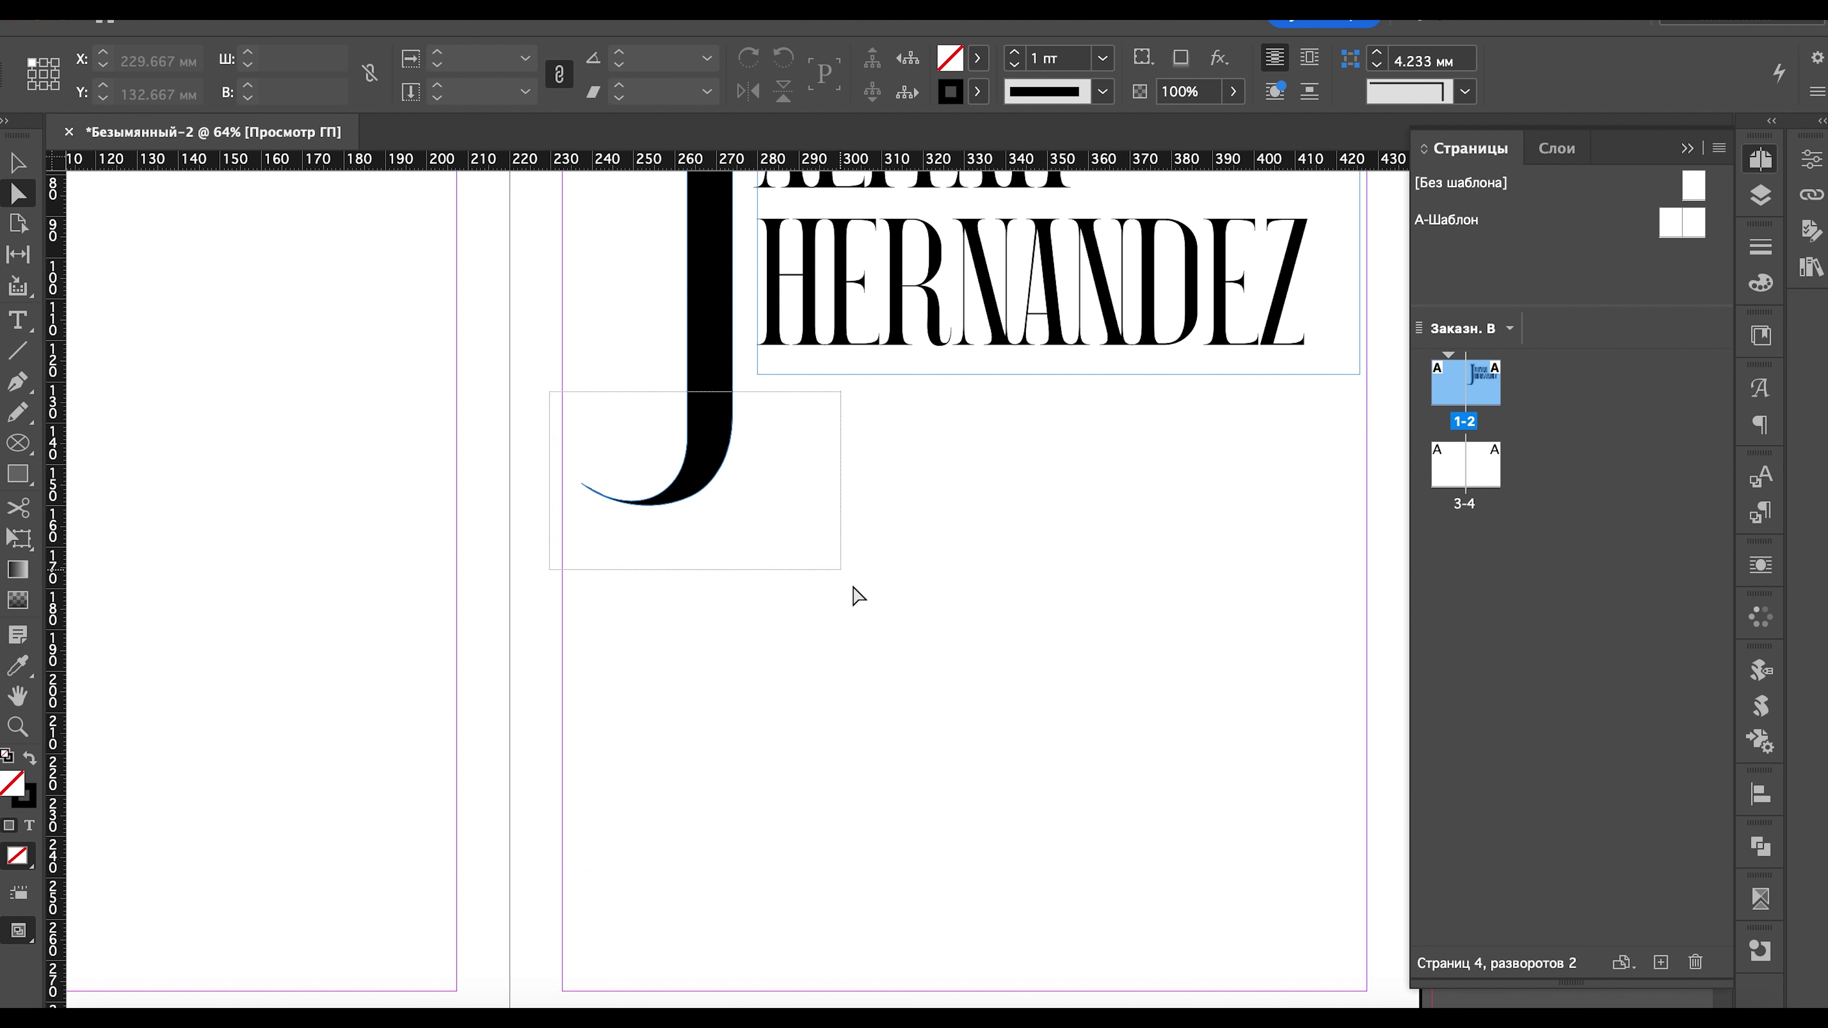
- Select the J's lower anchor points and push the tail down to the bottom margin
{"action": "left_click_drag", "start_coordinate": [553, 397], "coordinate": [878, 621]}
{"action": "key", "text": "Down"}
{"action": "key", "text": "Down"}
{"action": "key", "text": "Down"}
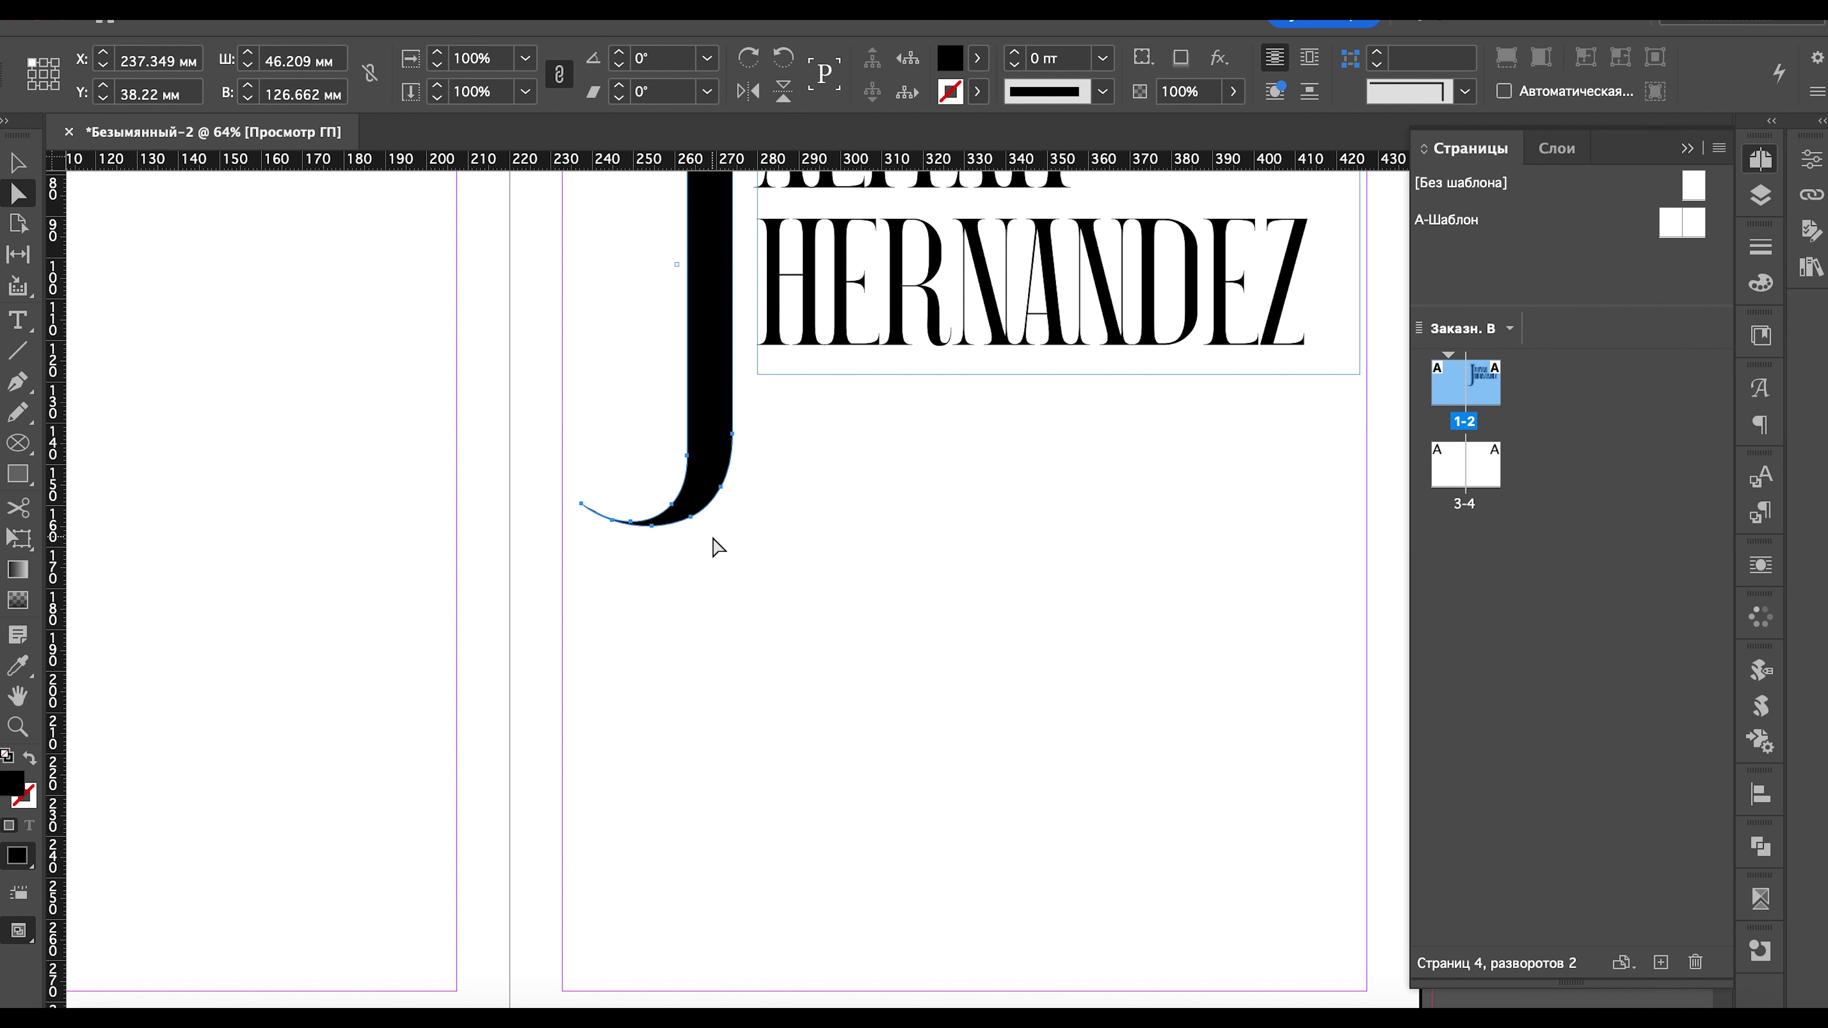
{"action": "key", "text": "Down"}
{"action": "key", "text": "Down"}
{"action": "key", "text": "Down"}
{"action": "key", "text": "Down"}
{"action": "key", "text": "Down"}
{"action": "key", "text": "Down"}
{"action": "key", "text": "Down"}
{"action": "key", "text": "Down"}
{"action": "key", "text": "Down"}
{"action": "key", "text": "Down"}
{"action": "key", "text": "Down"}
{"action": "key", "text": "Down"}
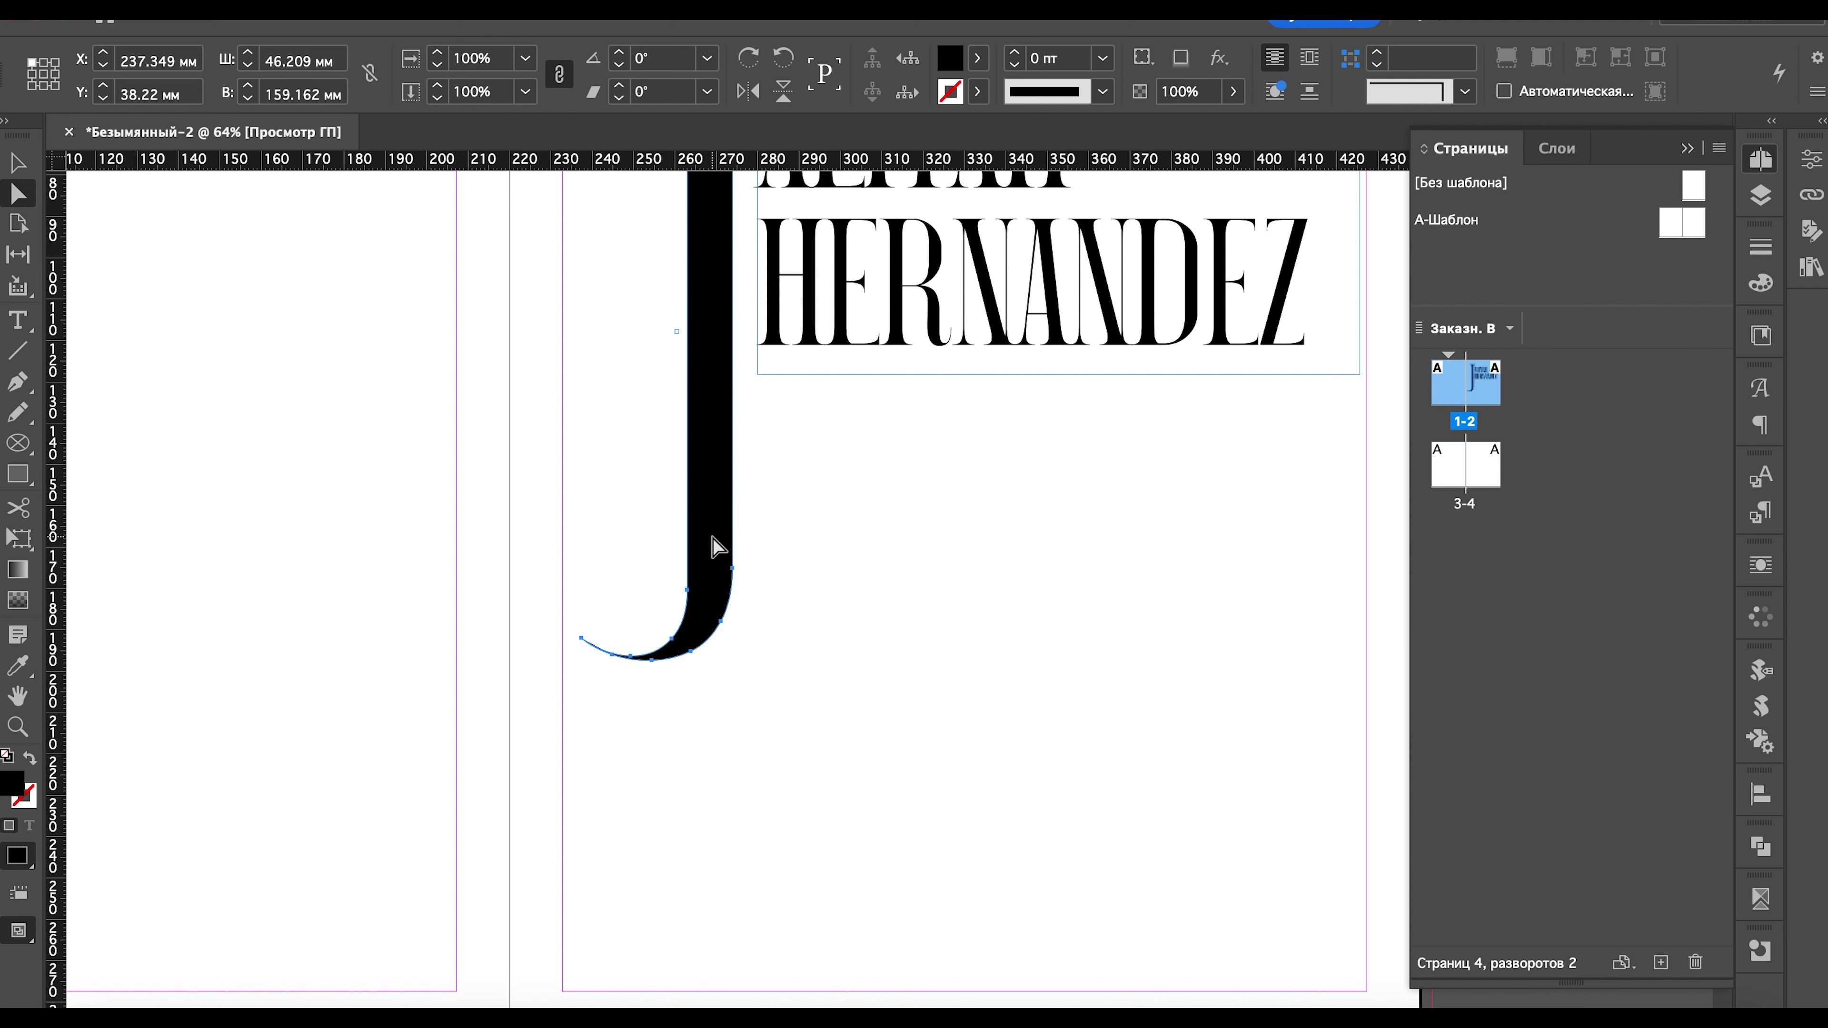
{"action": "key", "text": "Down"}
{"action": "key", "text": "Down"}
{"action": "key", "text": "Down"}
{"action": "key", "text": "Down"}
{"action": "key", "text": "Down"}
{"action": "key", "text": "Down"}
{"action": "key", "text": "Down"}
{"action": "key", "text": "Down"}
{"action": "key", "text": "Down"}
{"action": "key", "text": "Down"}
{"action": "key", "text": "Down"}
{"action": "key", "text": "Down"}
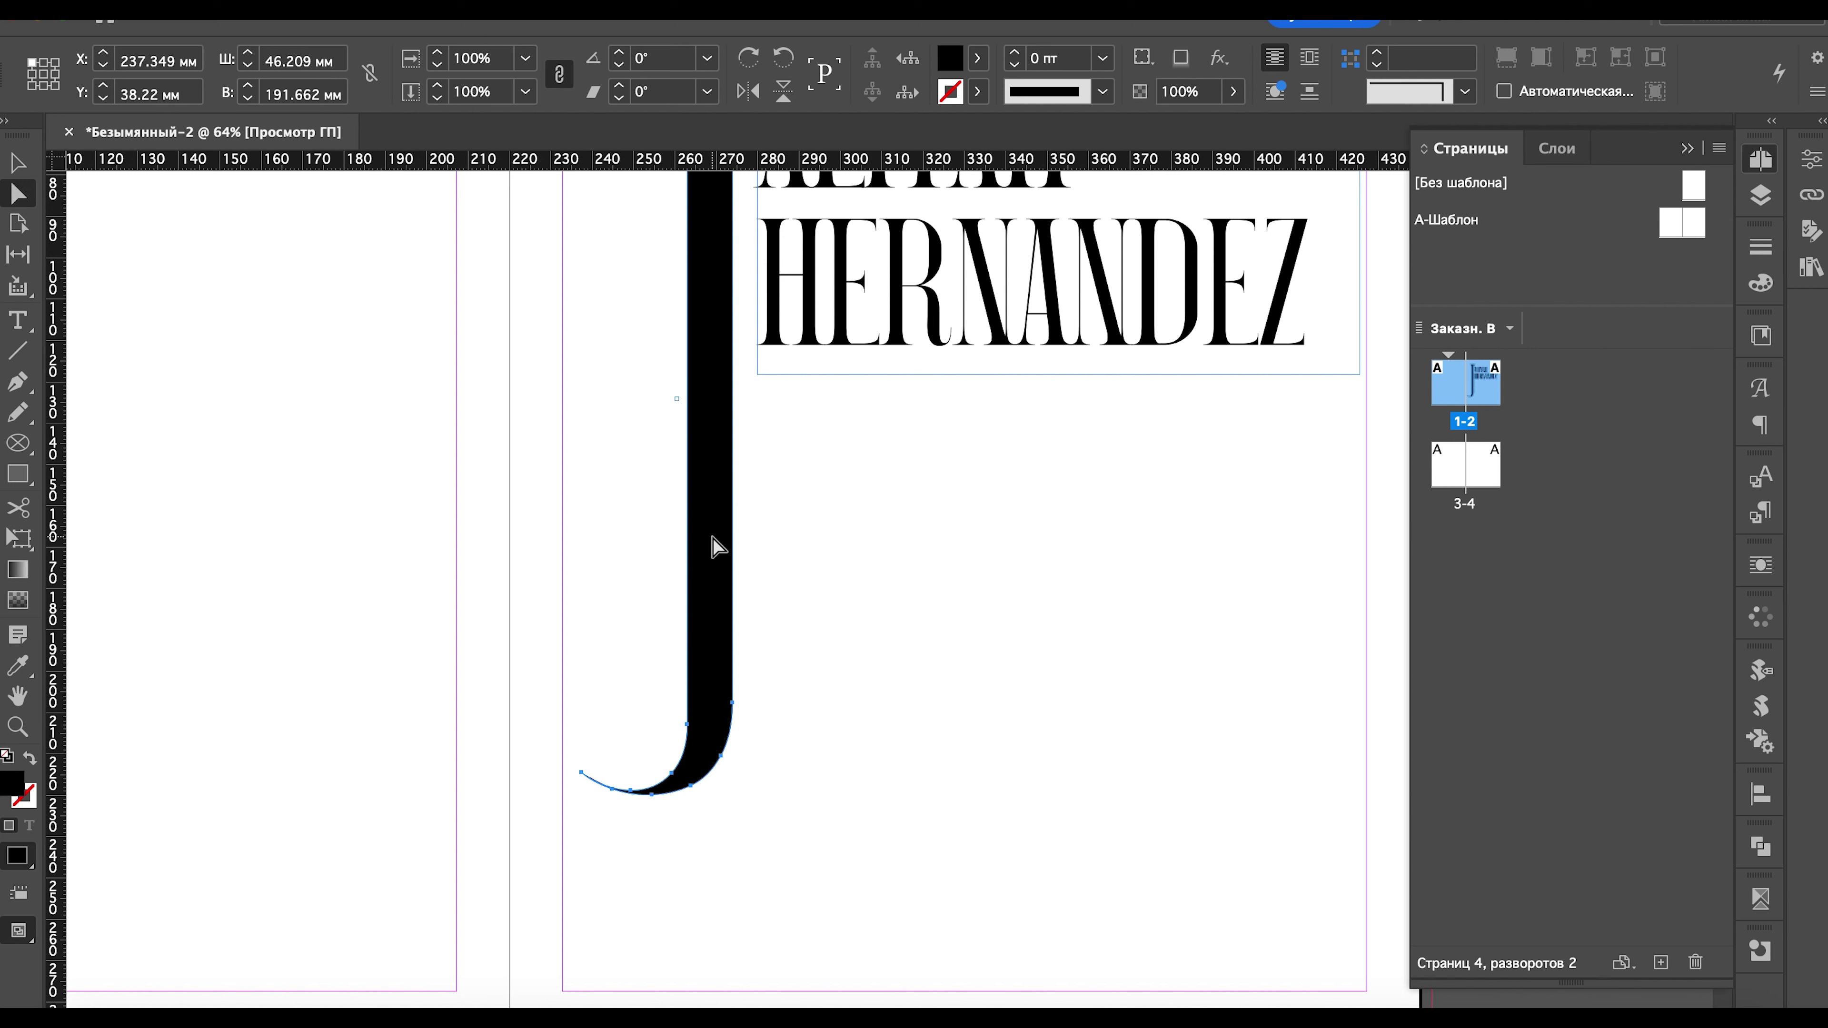
{"action": "key", "text": "Down"}
{"action": "key", "text": "Down"}
{"action": "key", "text": "Down"}
{"action": "key", "text": "Down"}
{"action": "key", "text": "Down"}
{"action": "key", "text": "Down"}
{"action": "key", "text": "Down"}
{"action": "key", "text": "Down"}
{"action": "key", "text": "Down"}
{"action": "key", "text": "Down"}
{"action": "key", "text": "Down"}
{"action": "key", "text": "Down"}
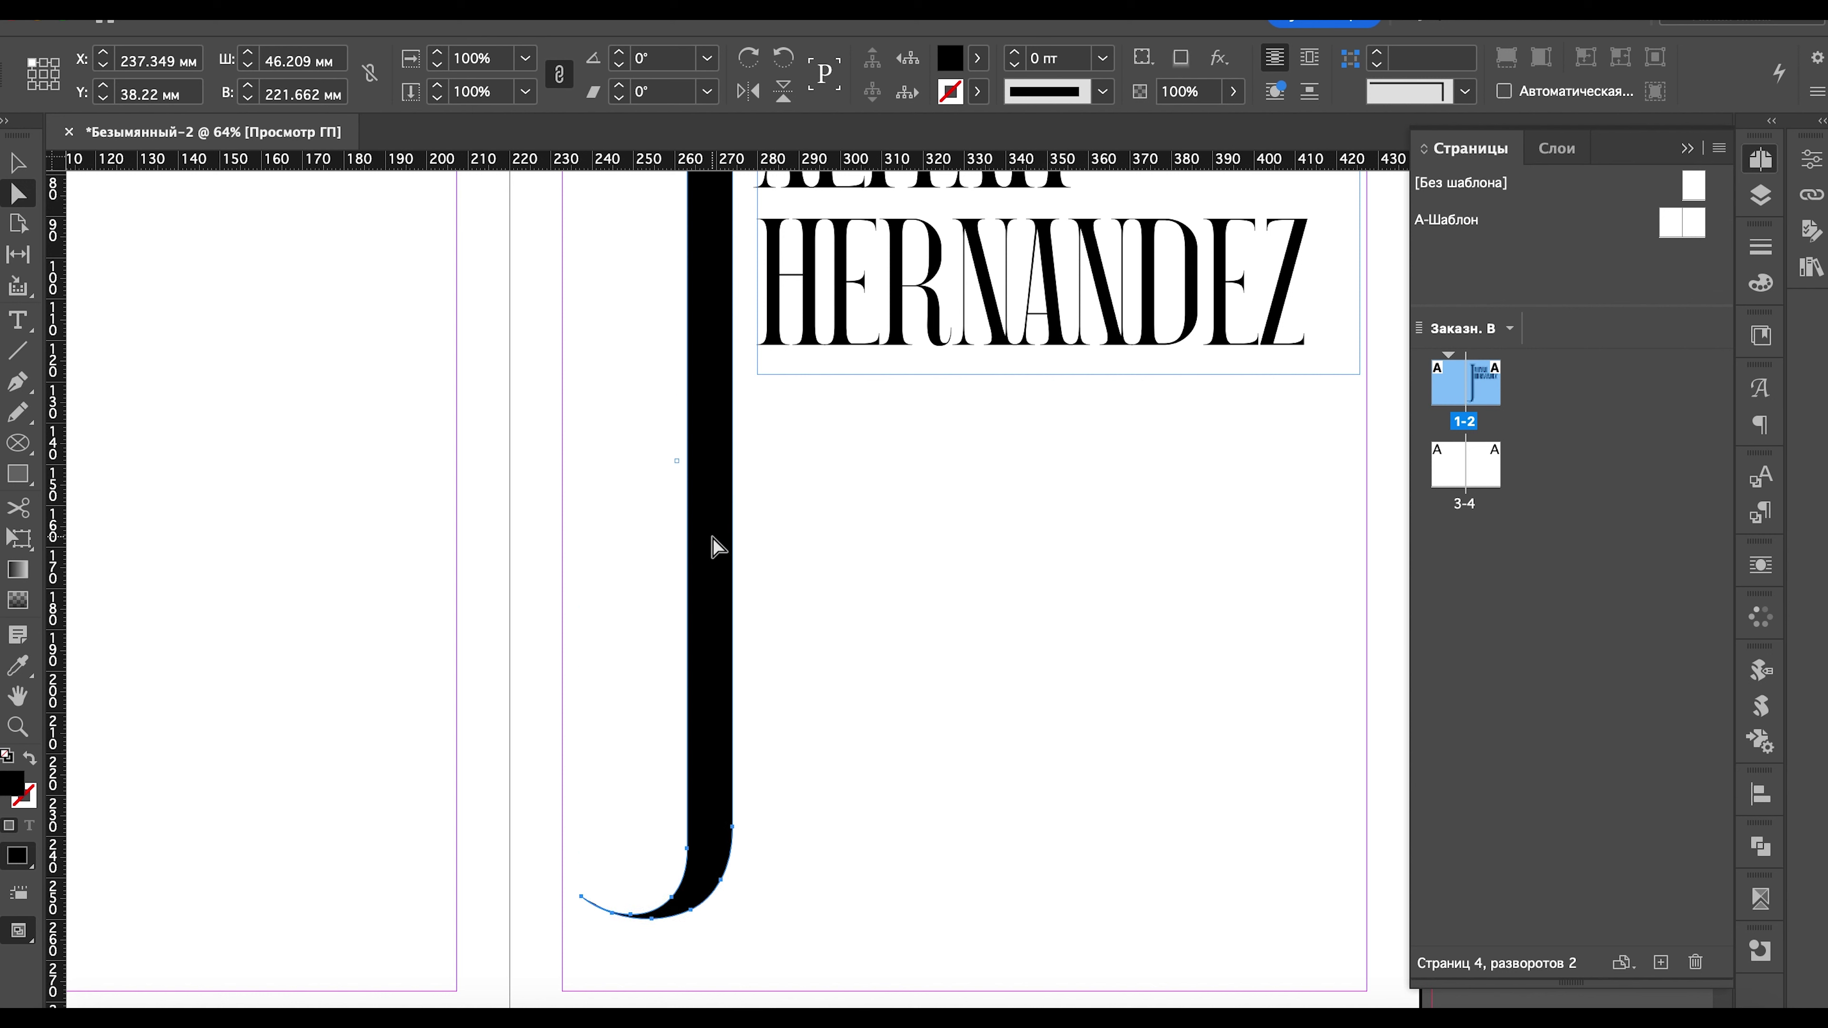
{"action": "key", "text": "Down"}
{"action": "key", "text": "Down"}
{"action": "key", "text": "Down"}
{"action": "key", "text": "Down"}
{"action": "key", "text": "Down"}
{"action": "key", "text": "Down"}
{"action": "key", "text": "Down"}
{"action": "key", "text": "Down"}
{"action": "key", "text": "Down"}
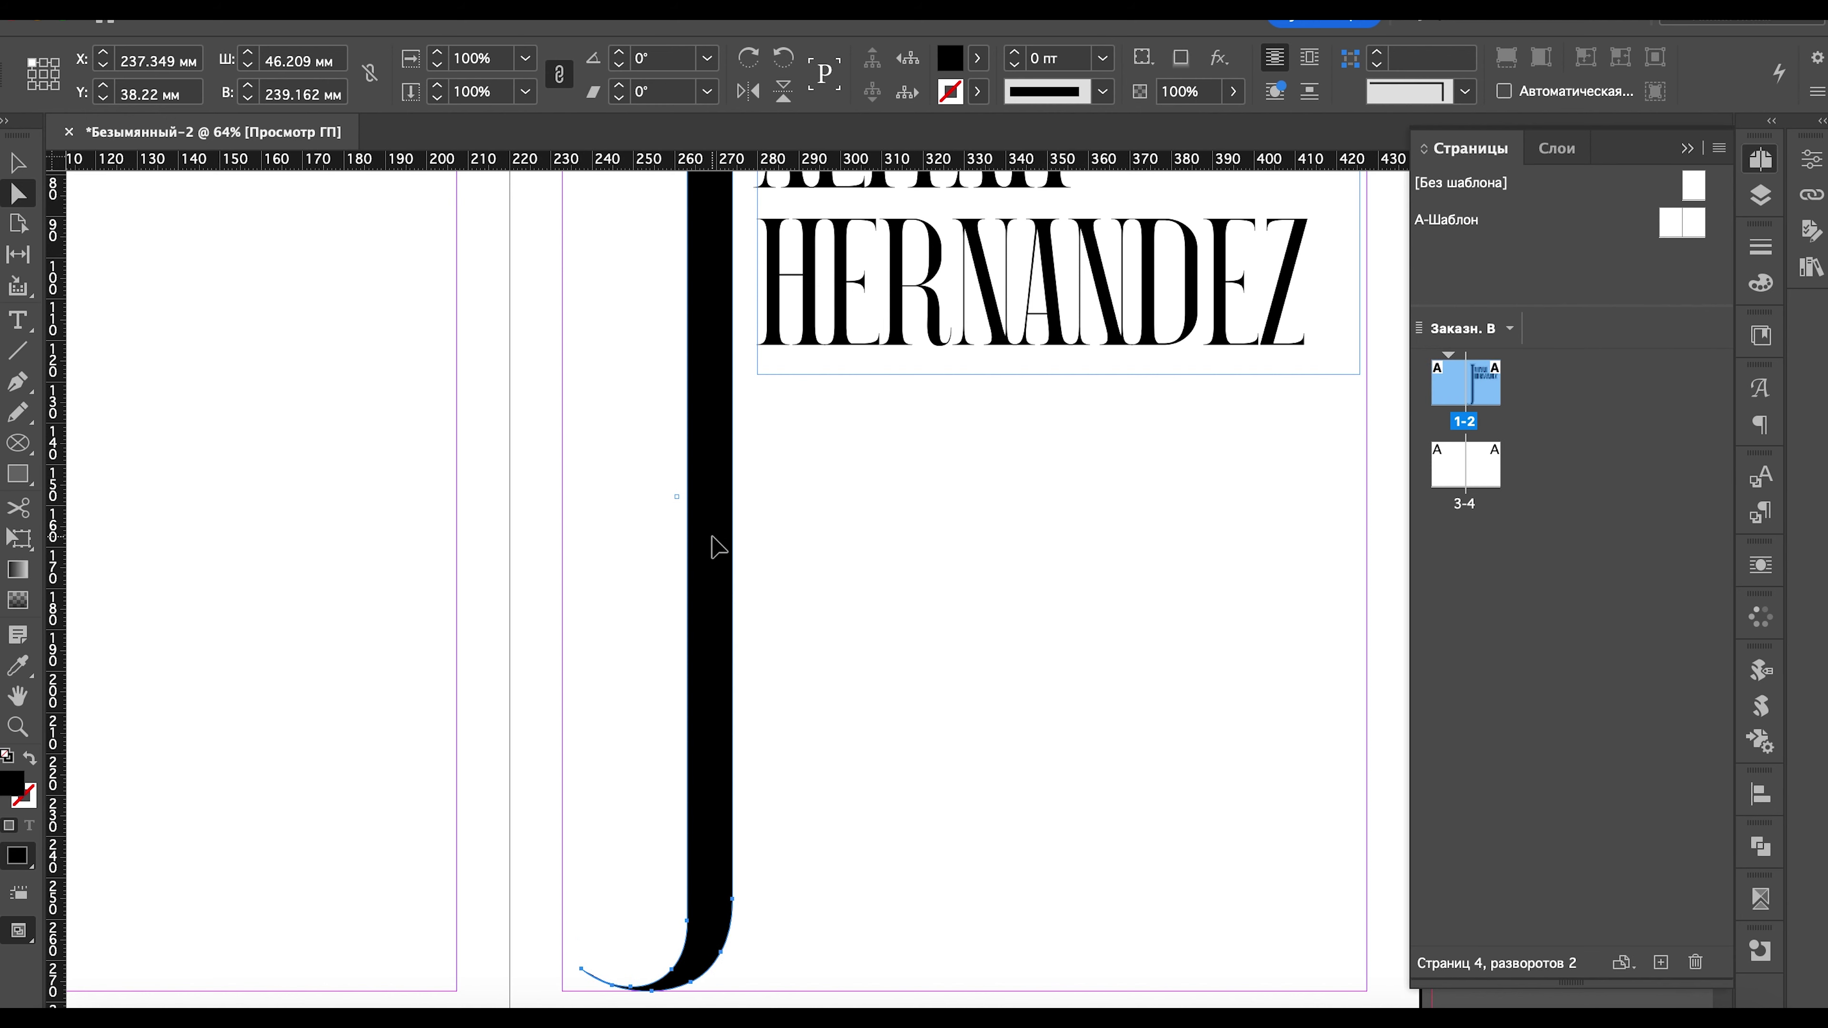
{"action": "scroll", "coordinate": [918, 547], "scroll_direction": "down", "scroll_amount": 3}
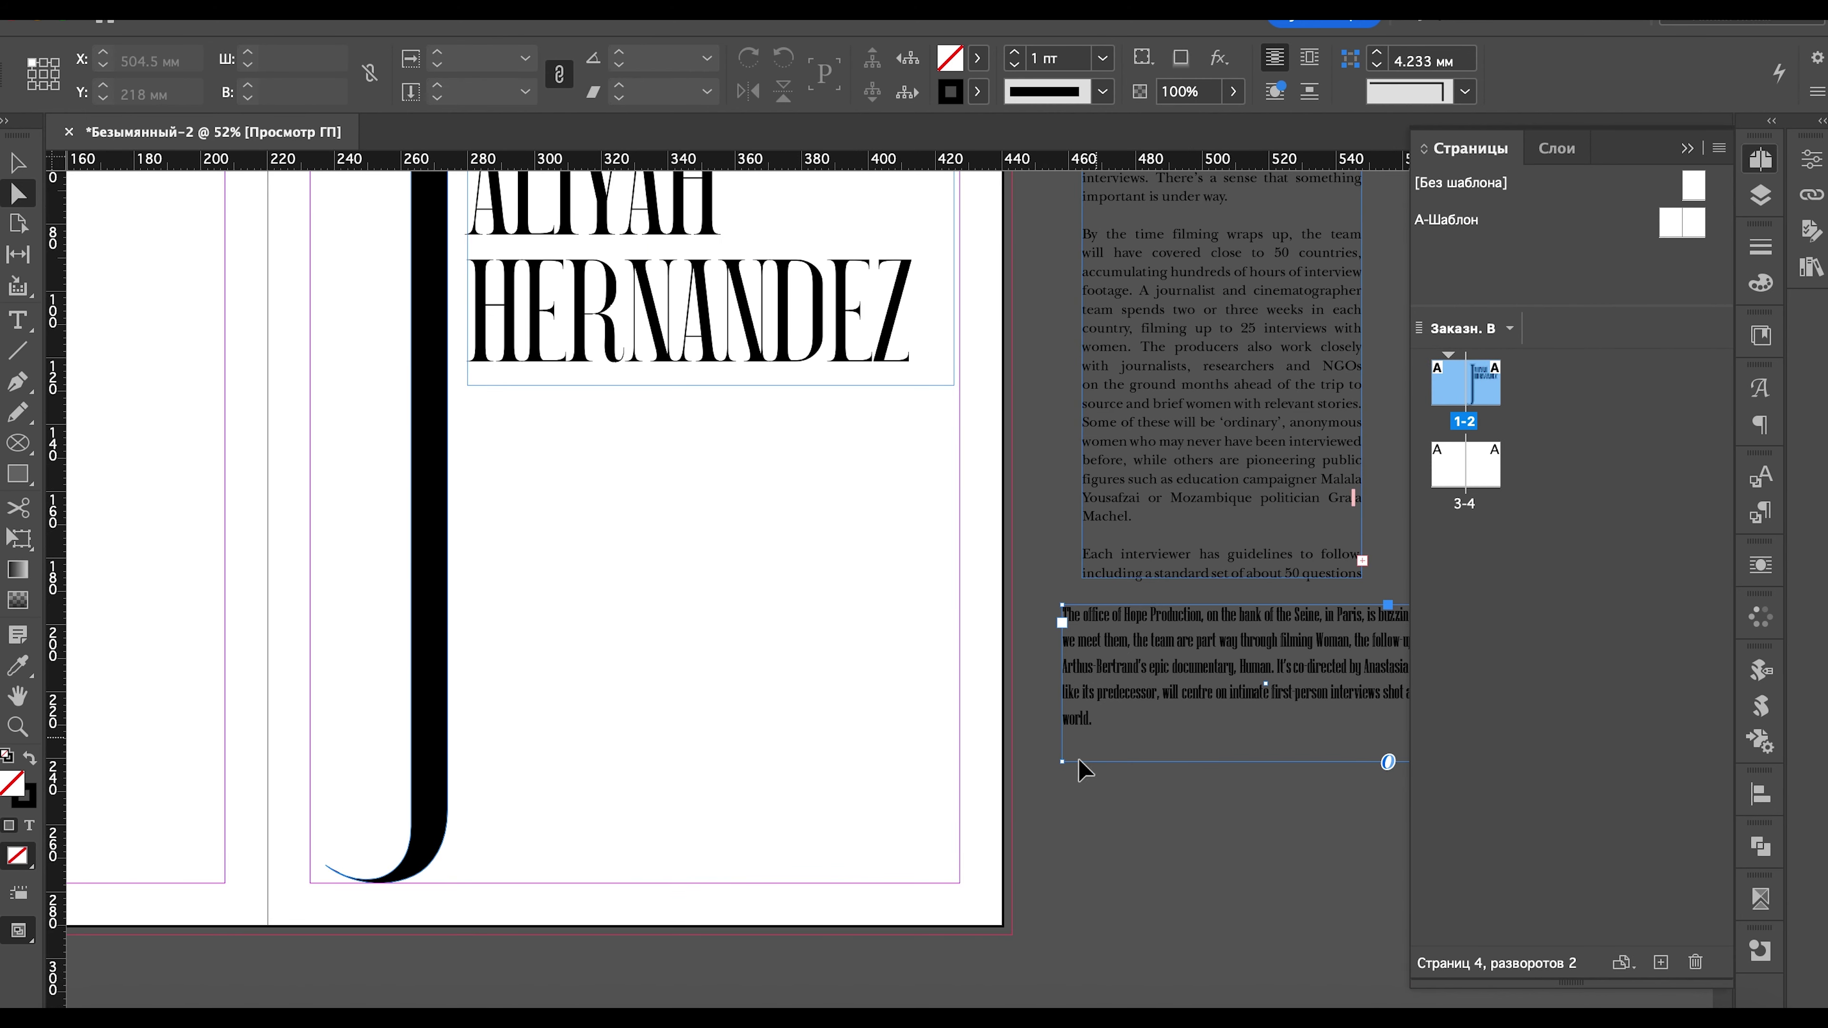
- Move the intro paragraph frame from the pasteboard onto page 2 beneath the name
{"action": "left_click", "coordinate": [1223, 695]}
{"action": "left_click", "coordinate": [11, 168]}
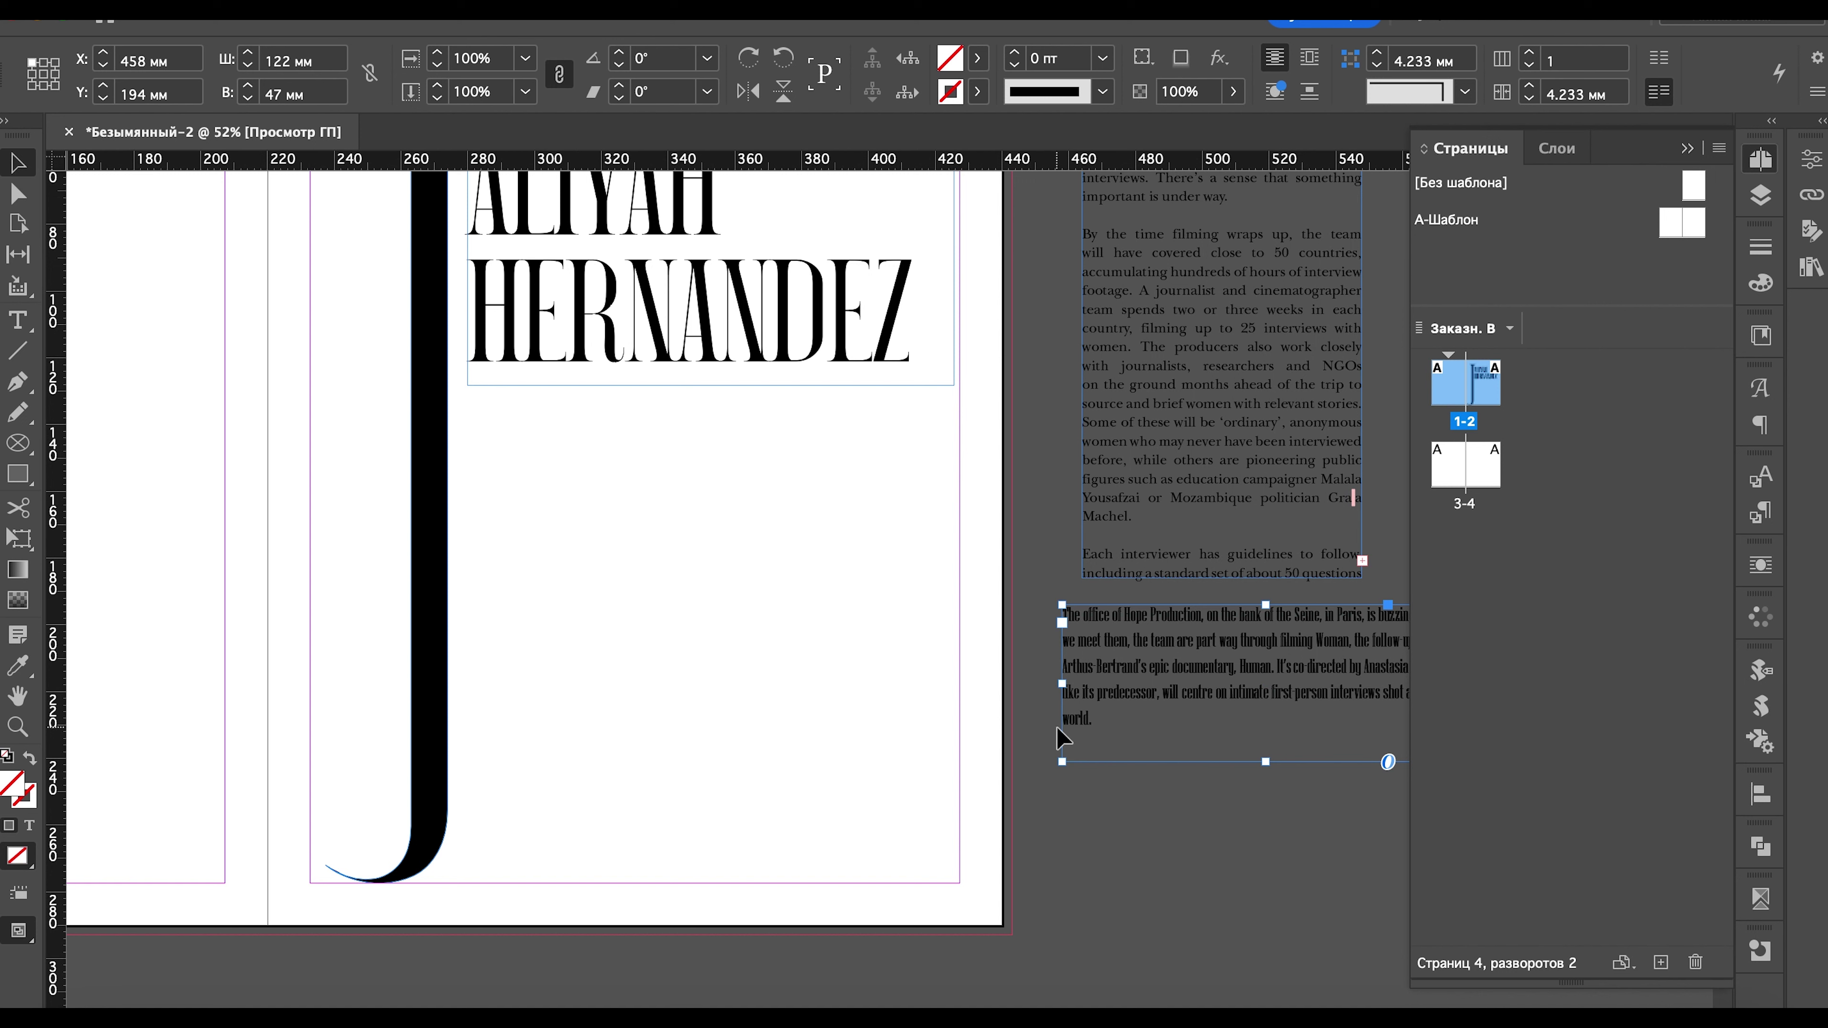
{"action": "left_click", "coordinate": [1218, 869]}
{"action": "left_click", "coordinate": [1201, 701]}
{"action": "left_click_drag", "start_coordinate": [1289, 702], "coordinate": [713, 488]}
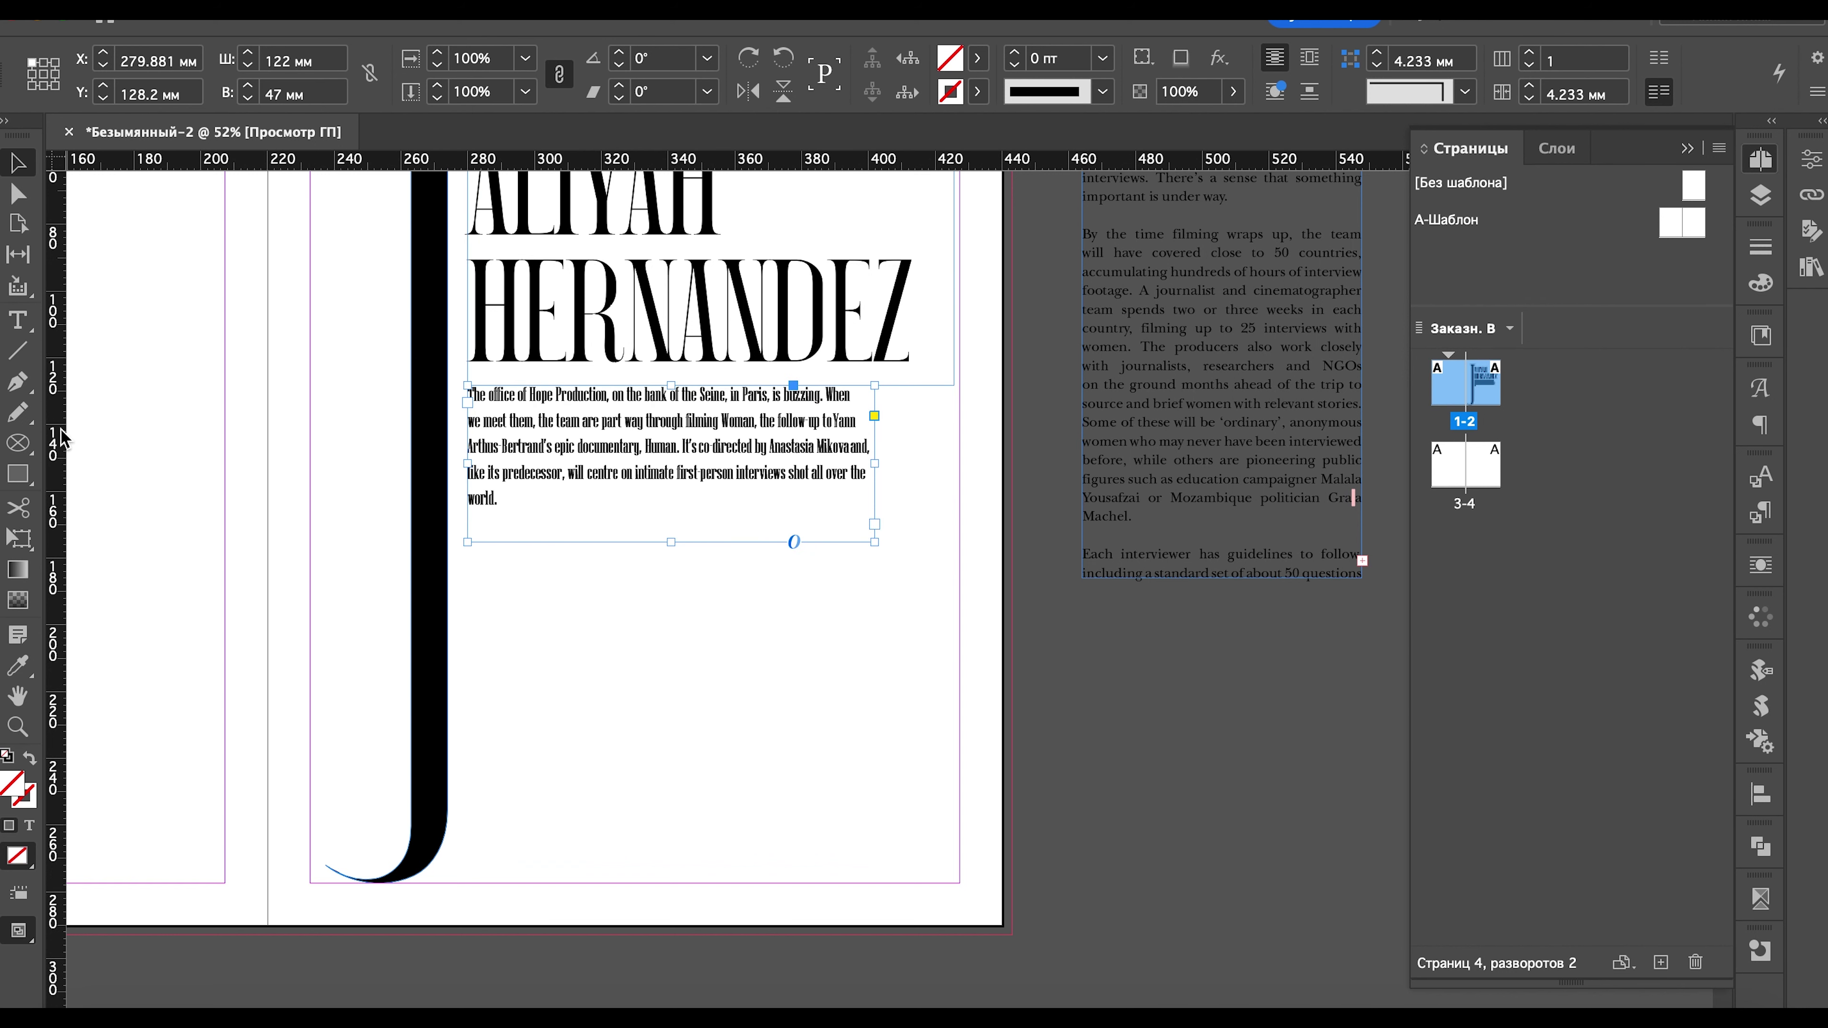
- Add a guide at its left edge, widen it to about 147 mm, and justify the text
{"action": "left_click_drag", "start_coordinate": [61, 436], "coordinate": [470, 292]}
{"action": "left_click_drag", "start_coordinate": [875, 463], "coordinate": [960, 463]}
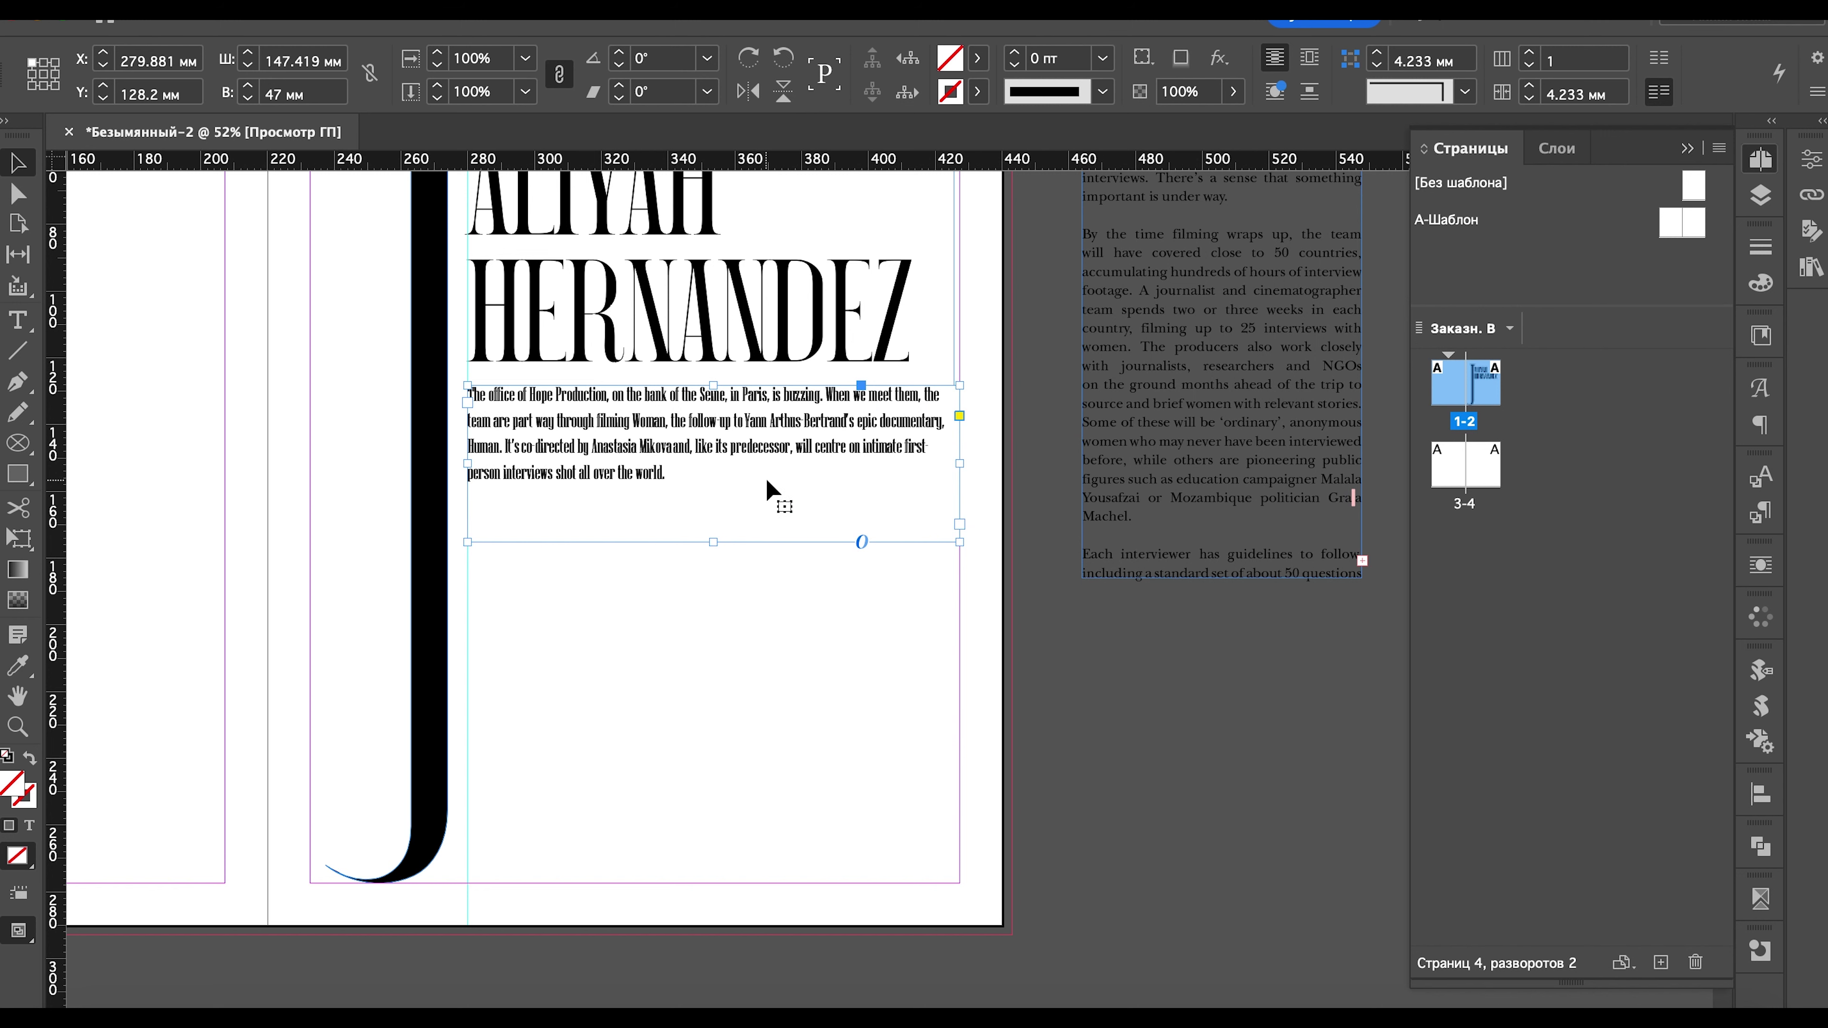
{"action": "double_click", "coordinate": [720, 488]}
{"action": "key", "text": "ctrl+a"}
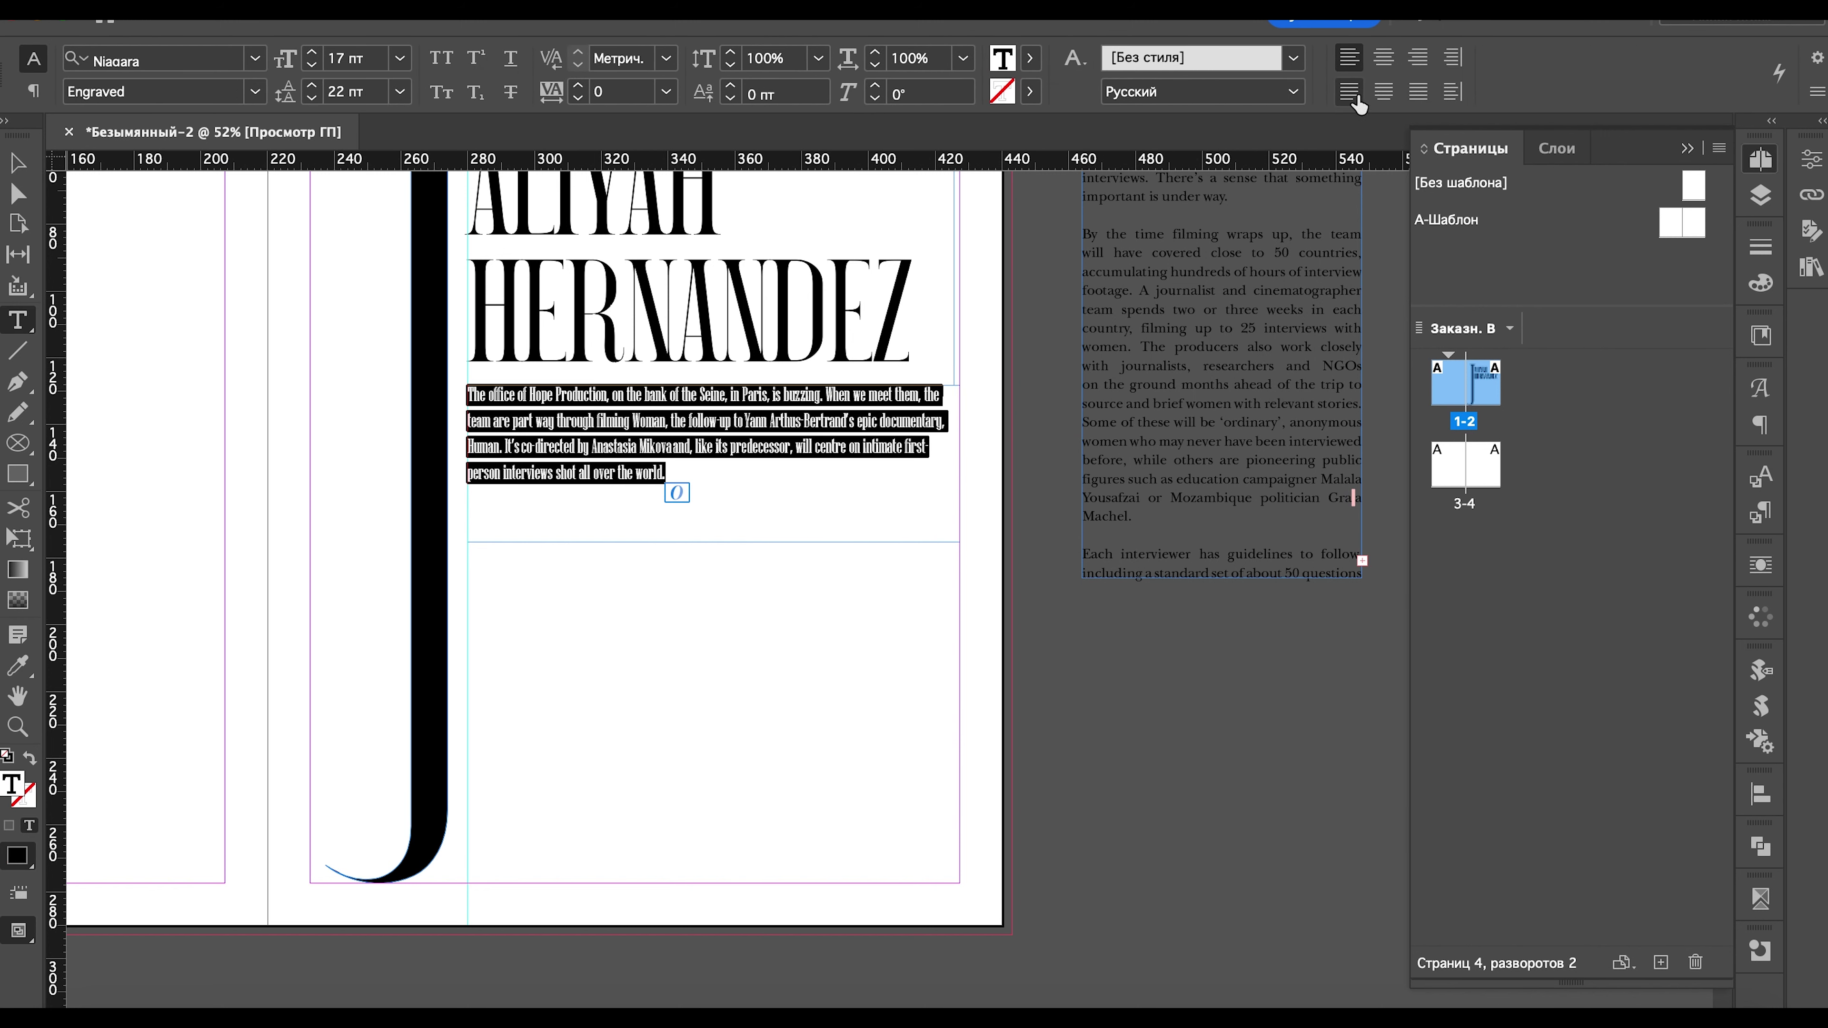
{"action": "left_click", "coordinate": [1350, 93]}
{"action": "key", "text": "Escape"}
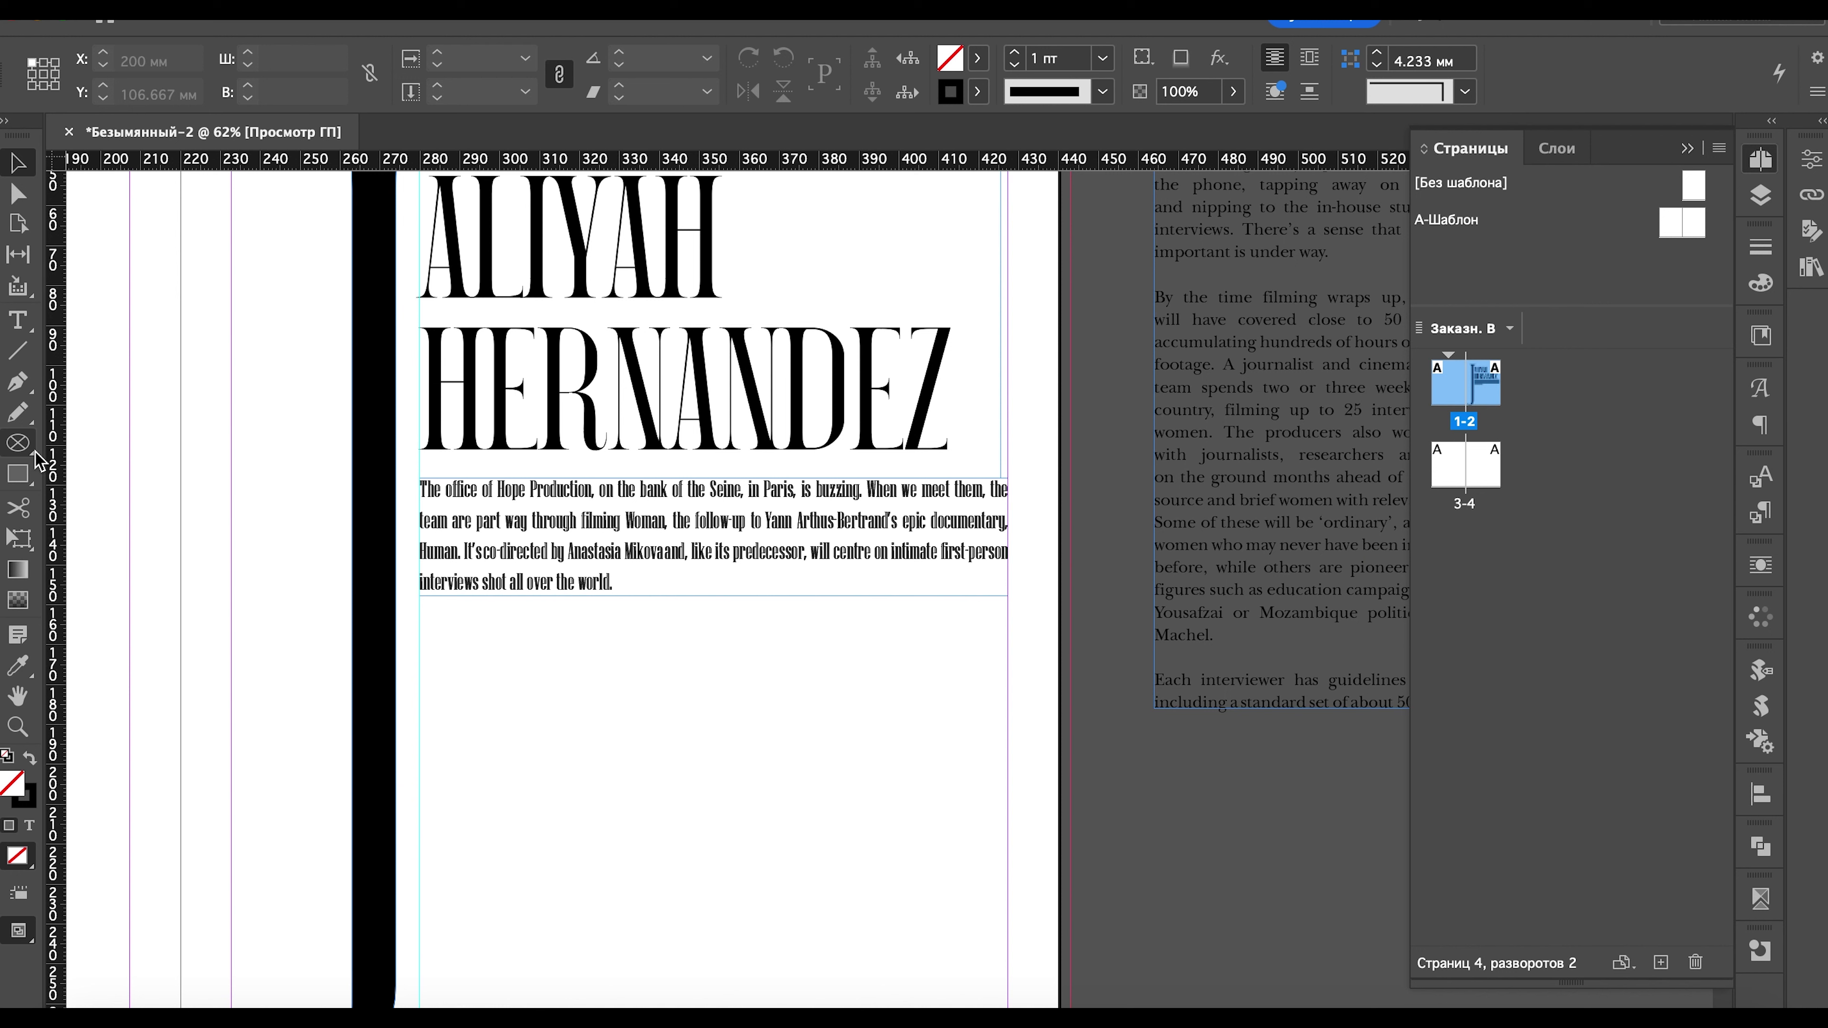
- Draw an empty rectangle frame and set its height to 8 mm
{"action": "right_click", "coordinate": [18, 450]}
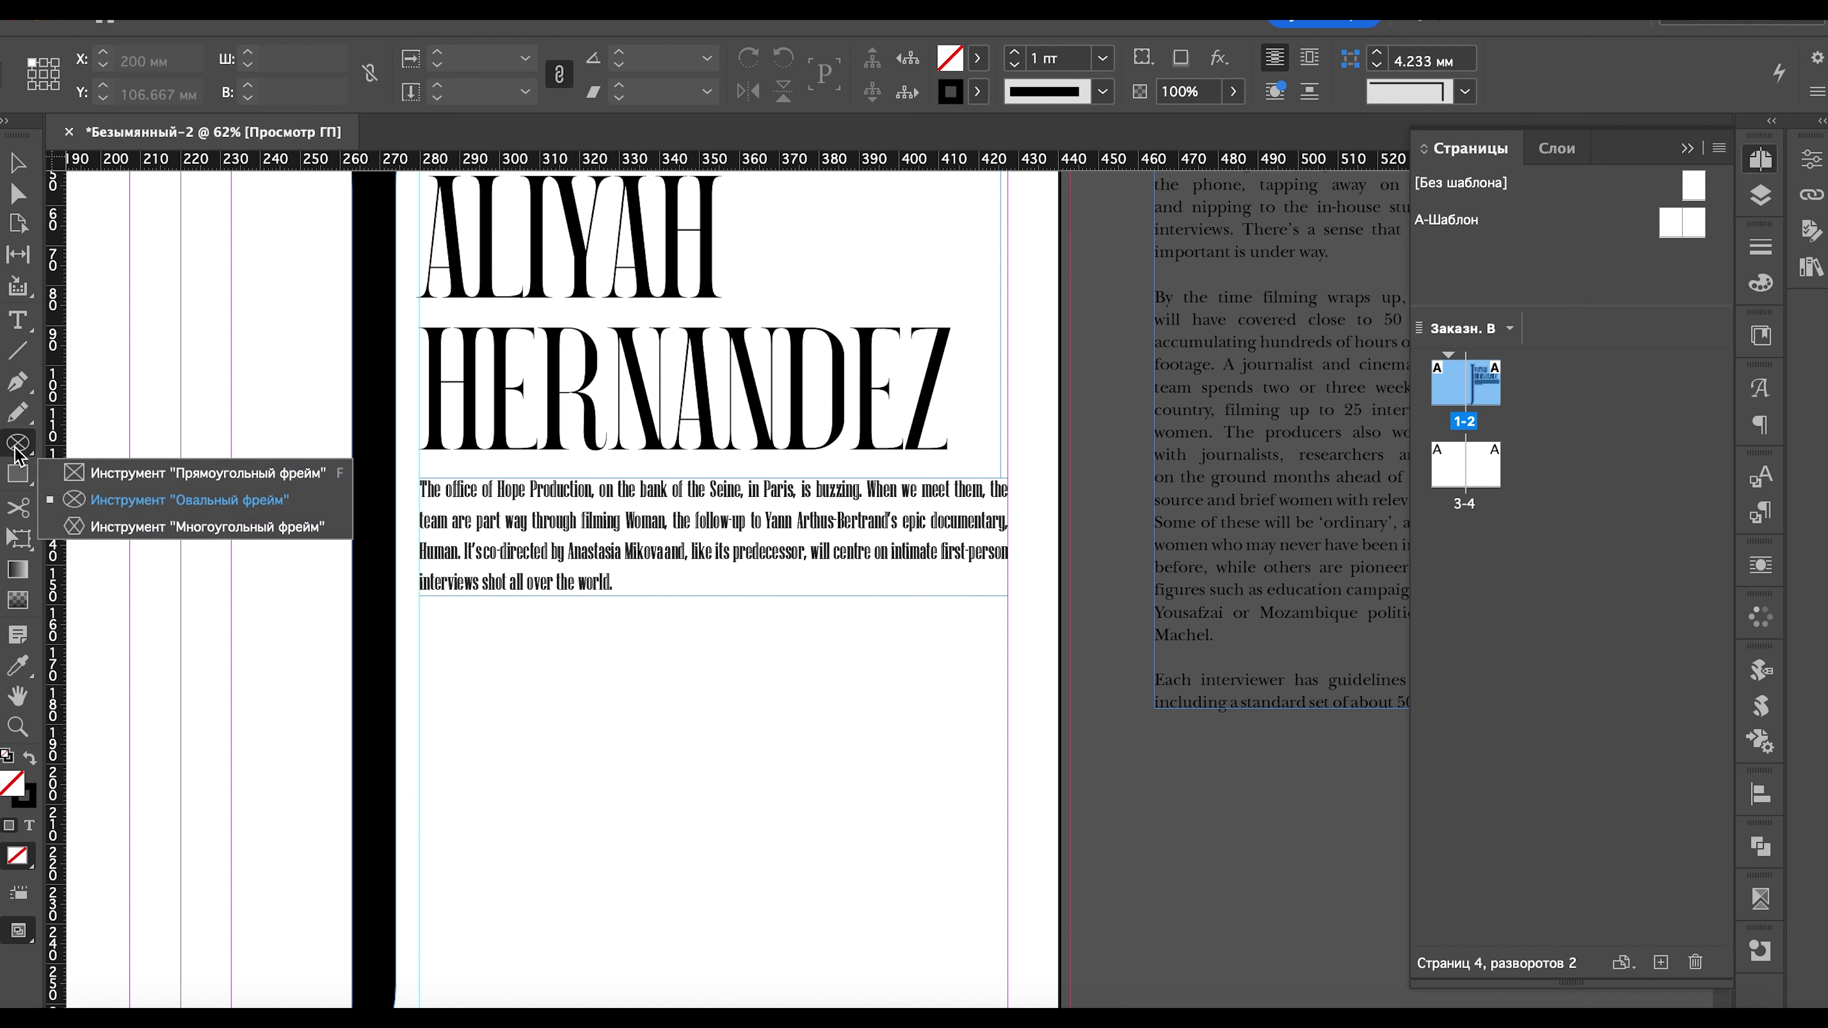
{"action": "left_click", "coordinate": [82, 470]}
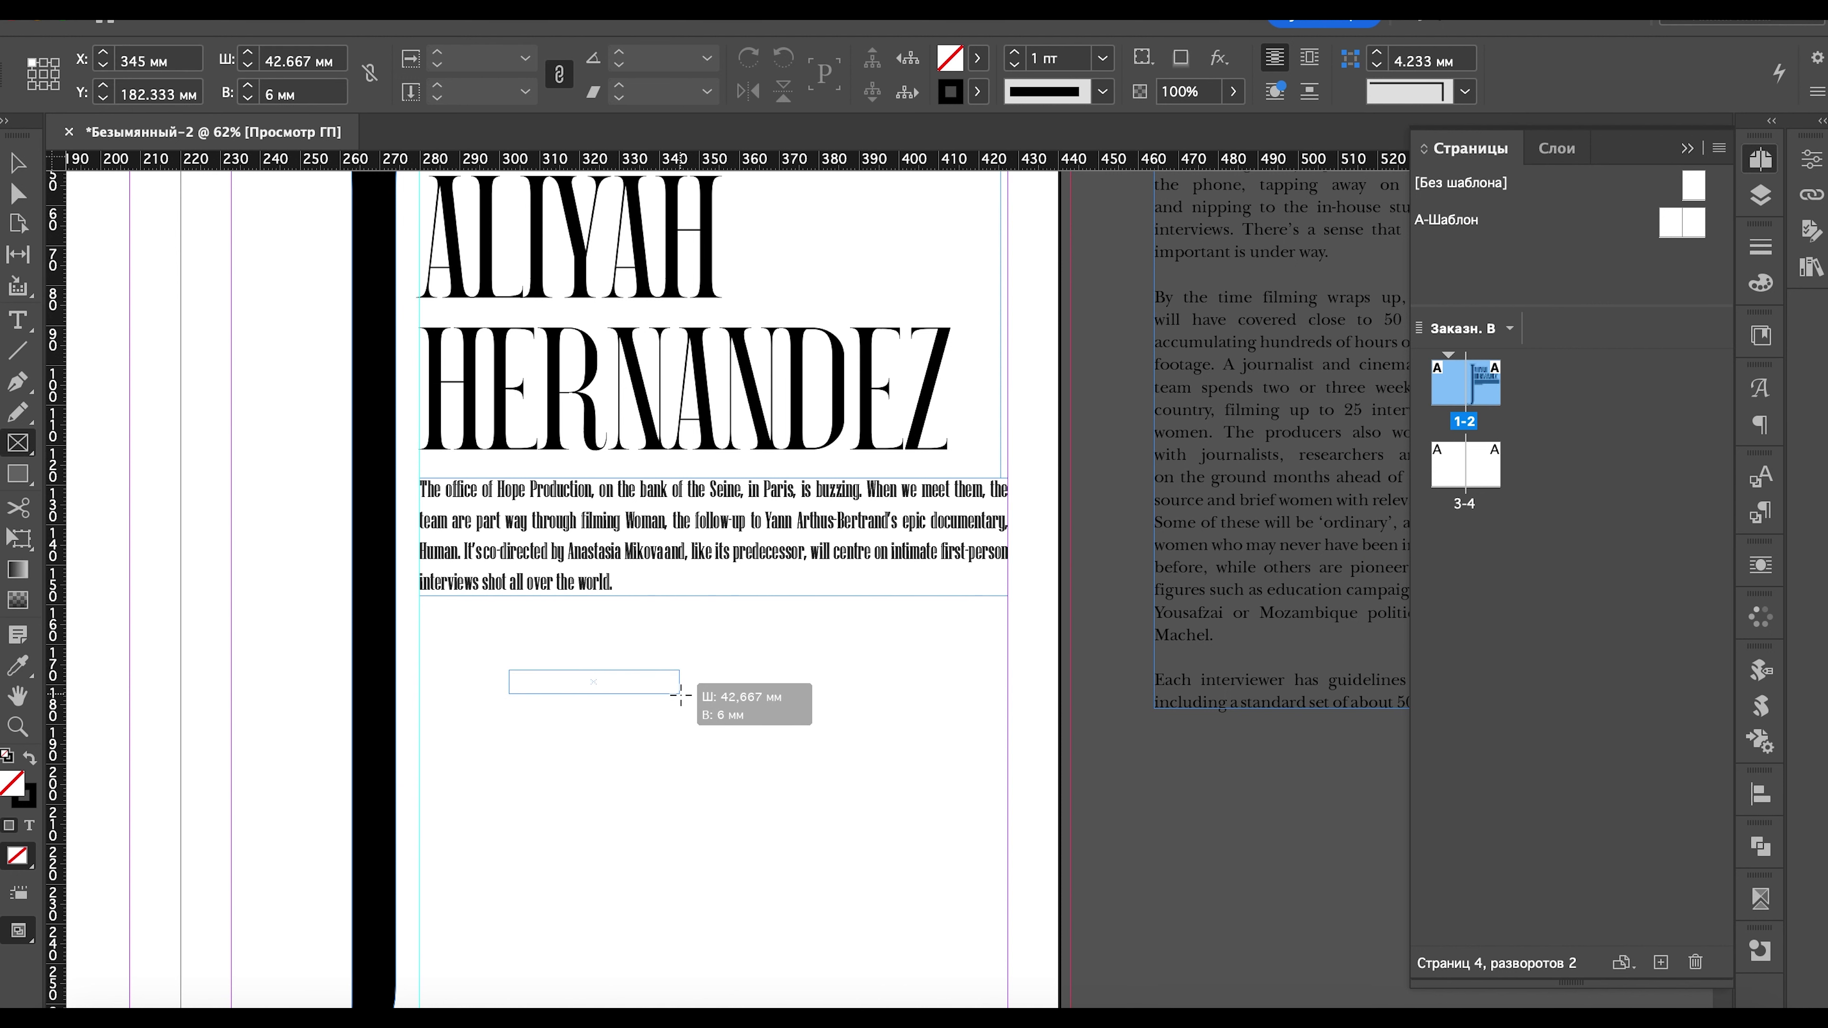
{"action": "left_click_drag", "start_coordinate": [509, 670], "coordinate": [679, 696]}
{"action": "left_click", "coordinate": [249, 87]}
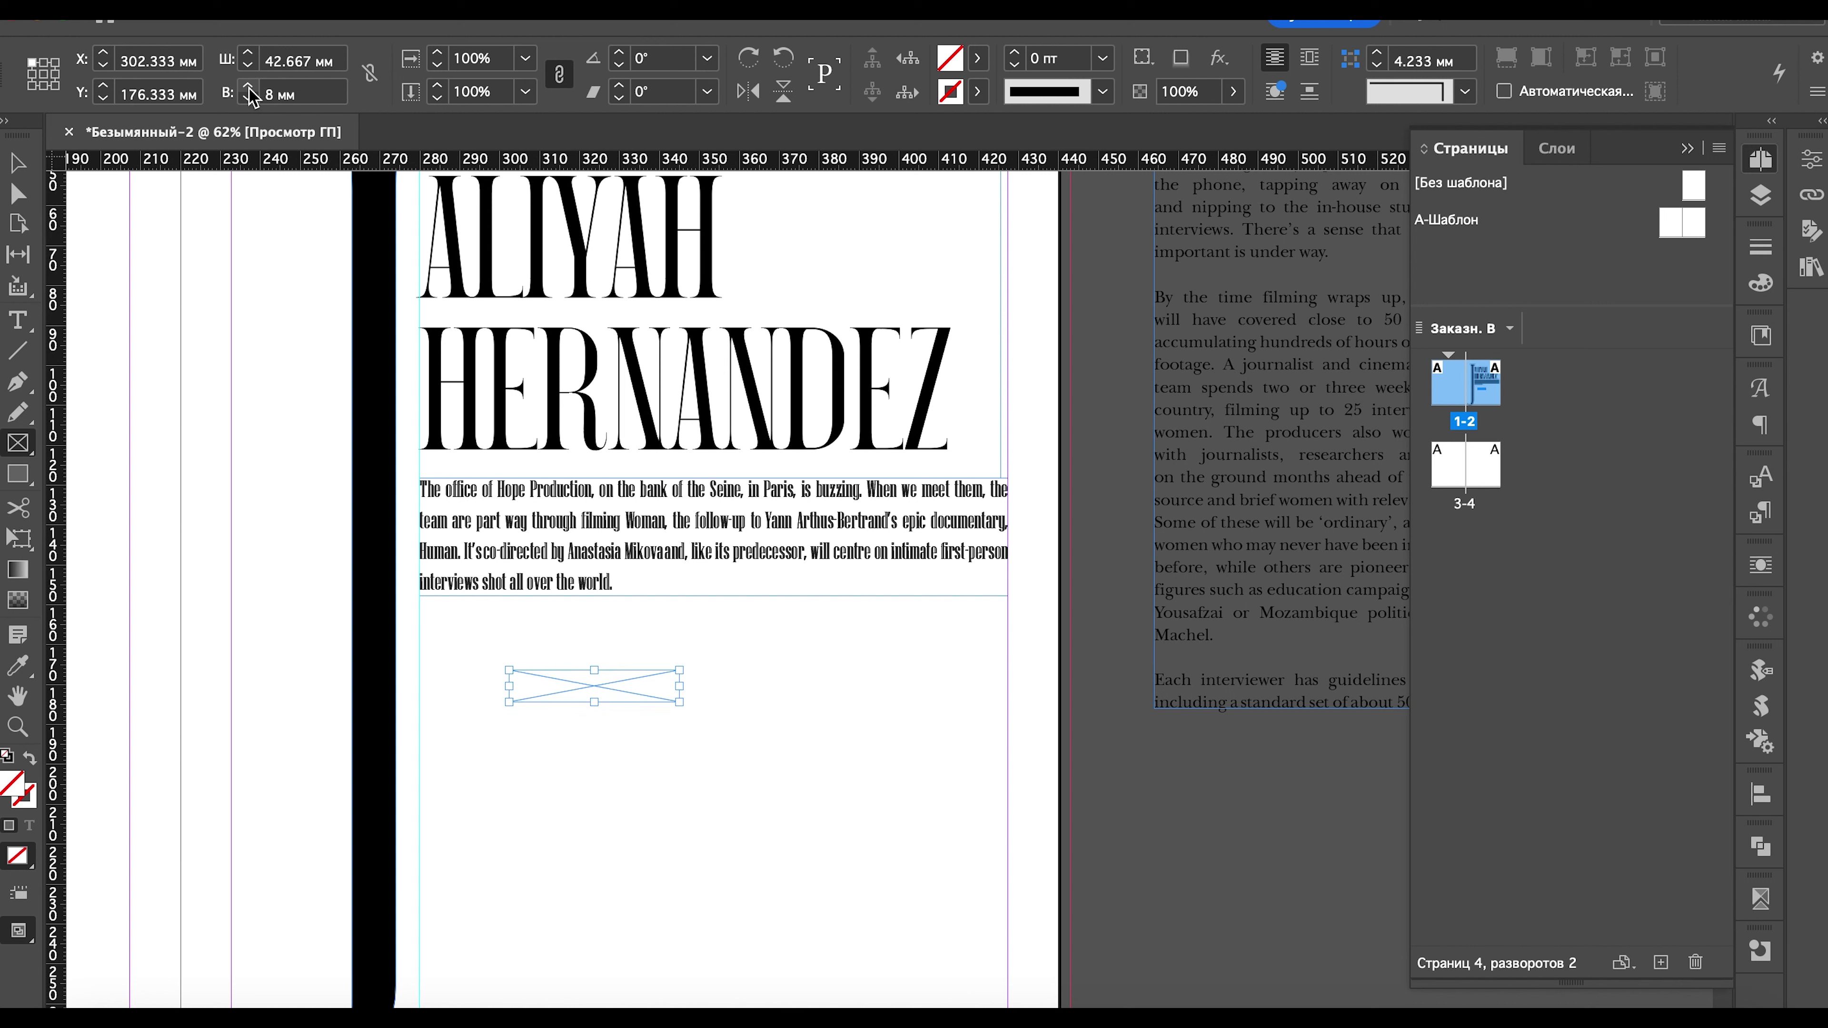
- Move the empty frame up toward the intro paragraph
{"action": "left_click", "coordinate": [15, 167]}
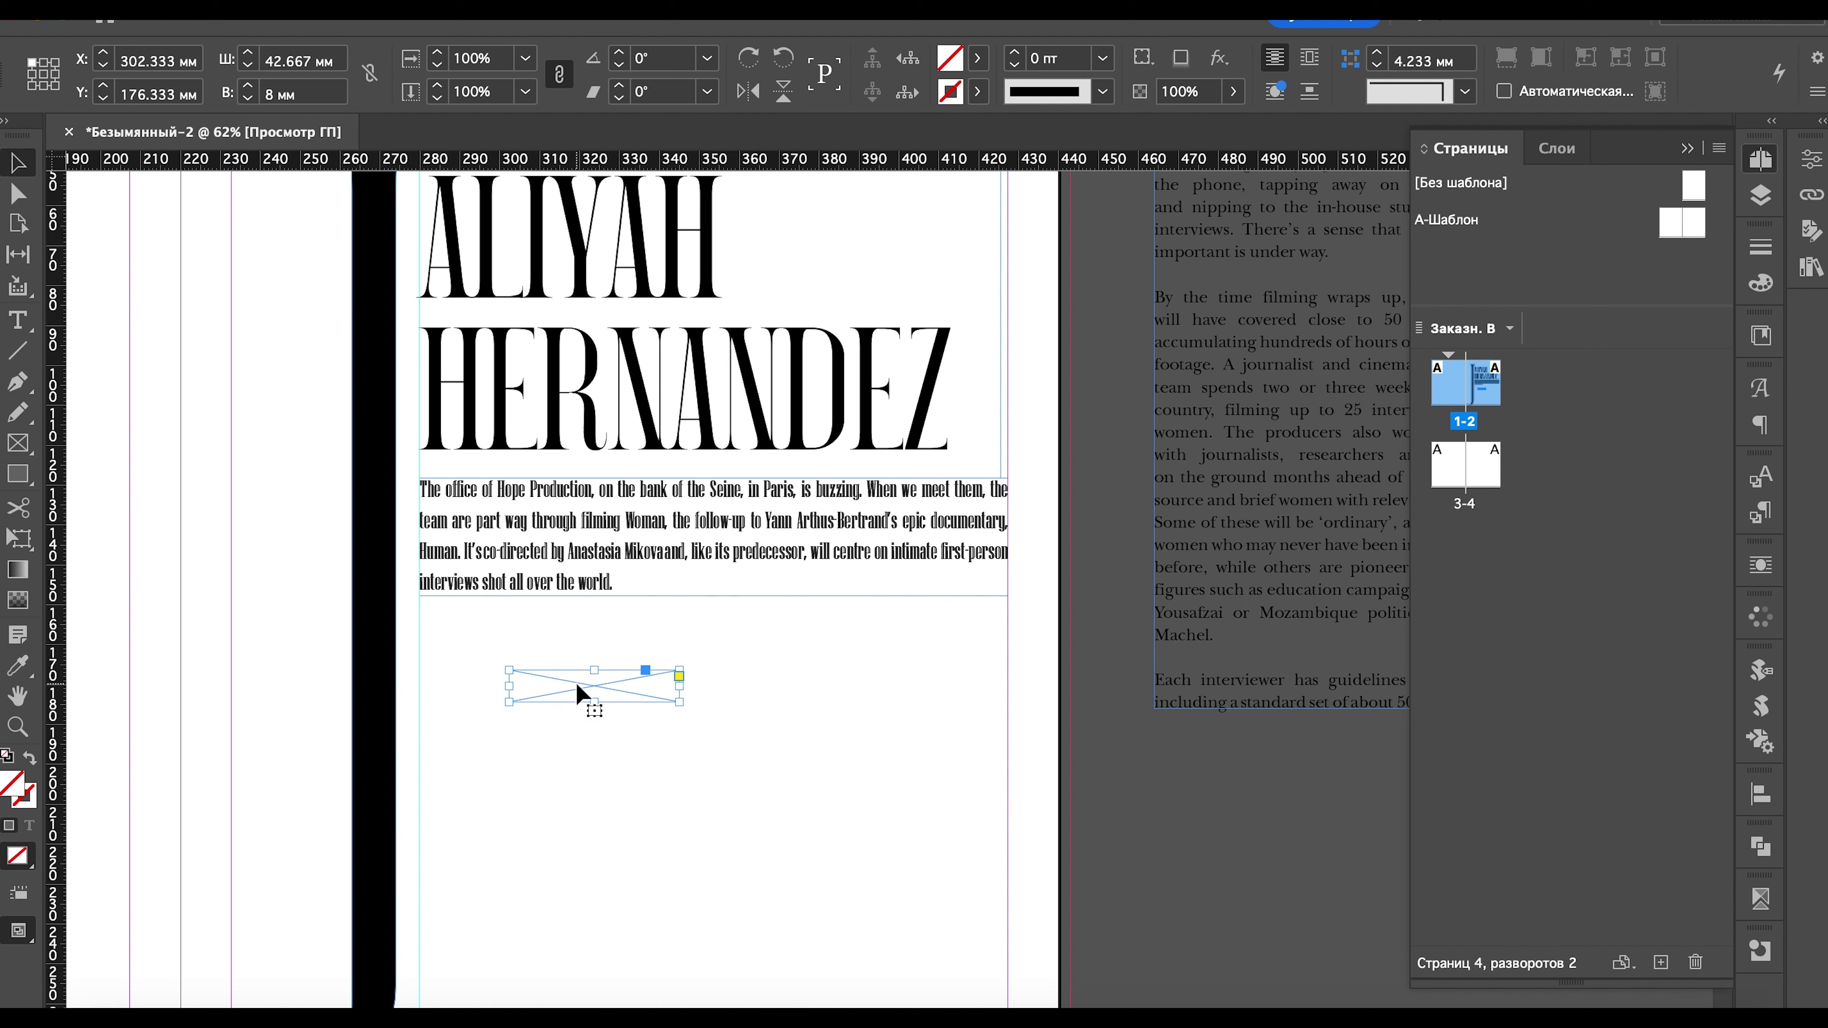
{"action": "left_click_drag", "start_coordinate": [578, 693], "coordinate": [530, 478]}
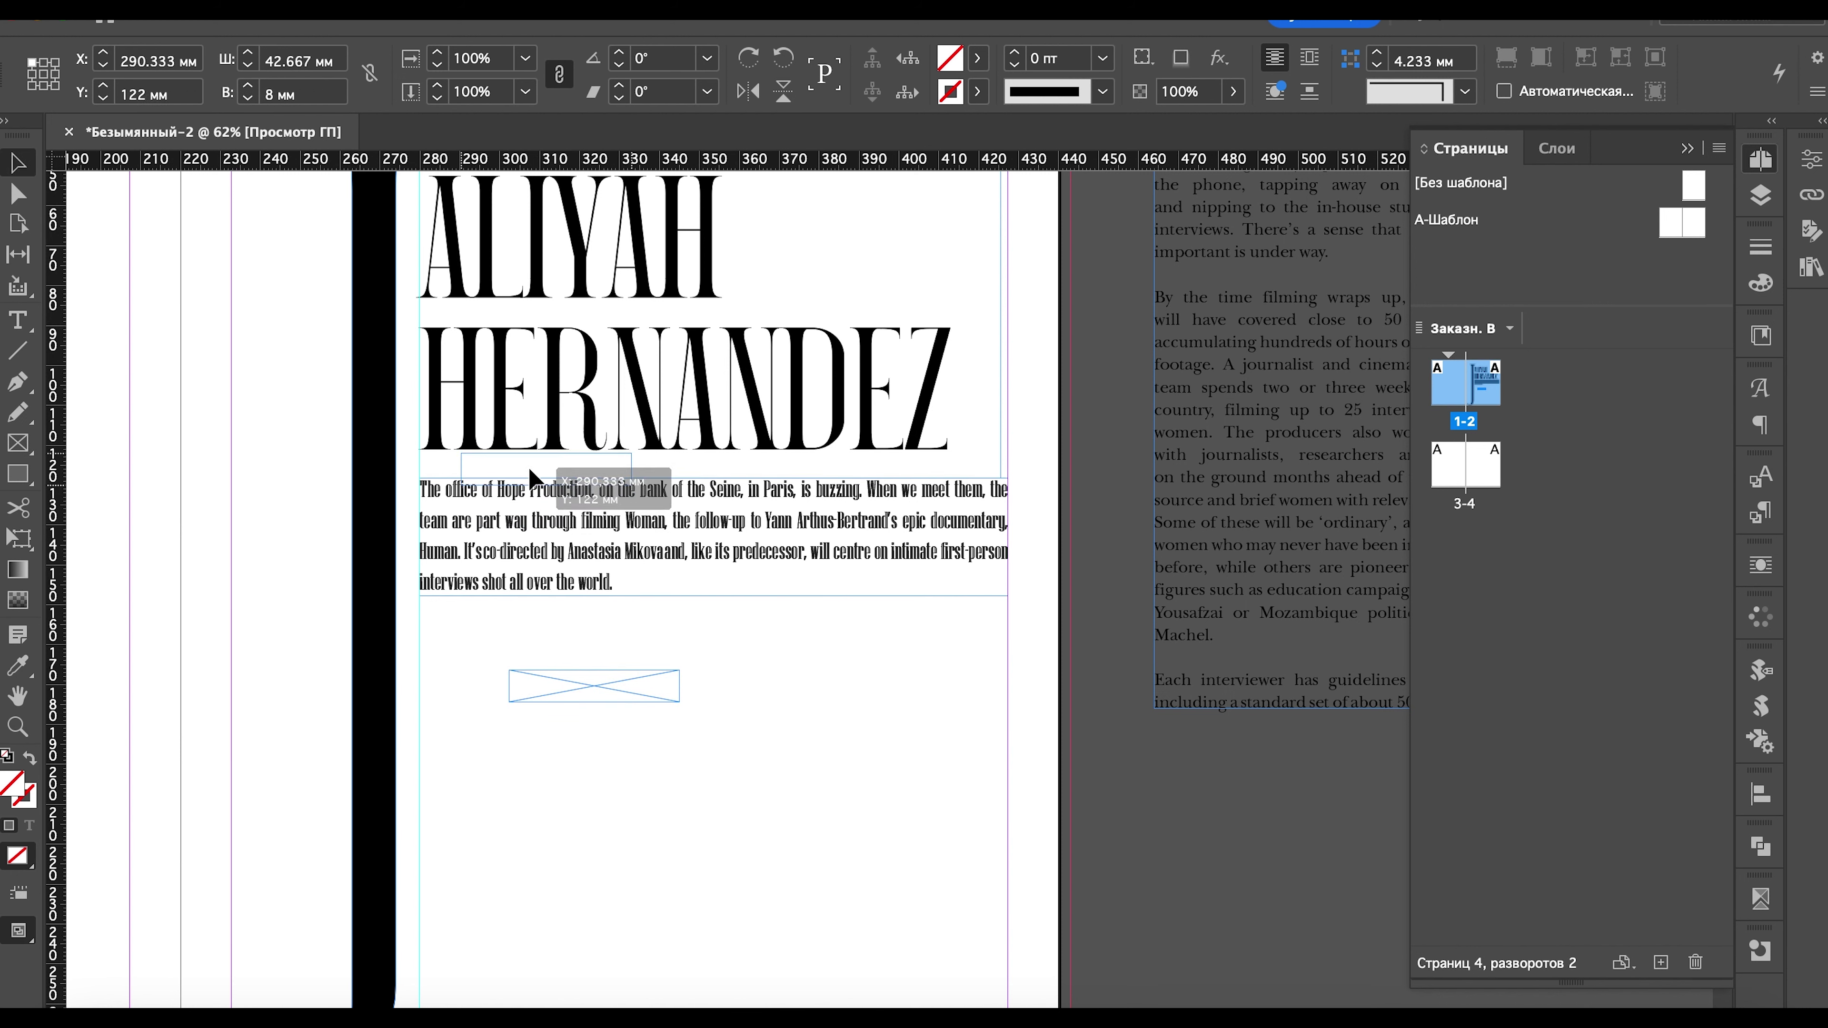
{"action": "left_click_drag", "start_coordinate": [530, 478], "coordinate": [530, 478]}
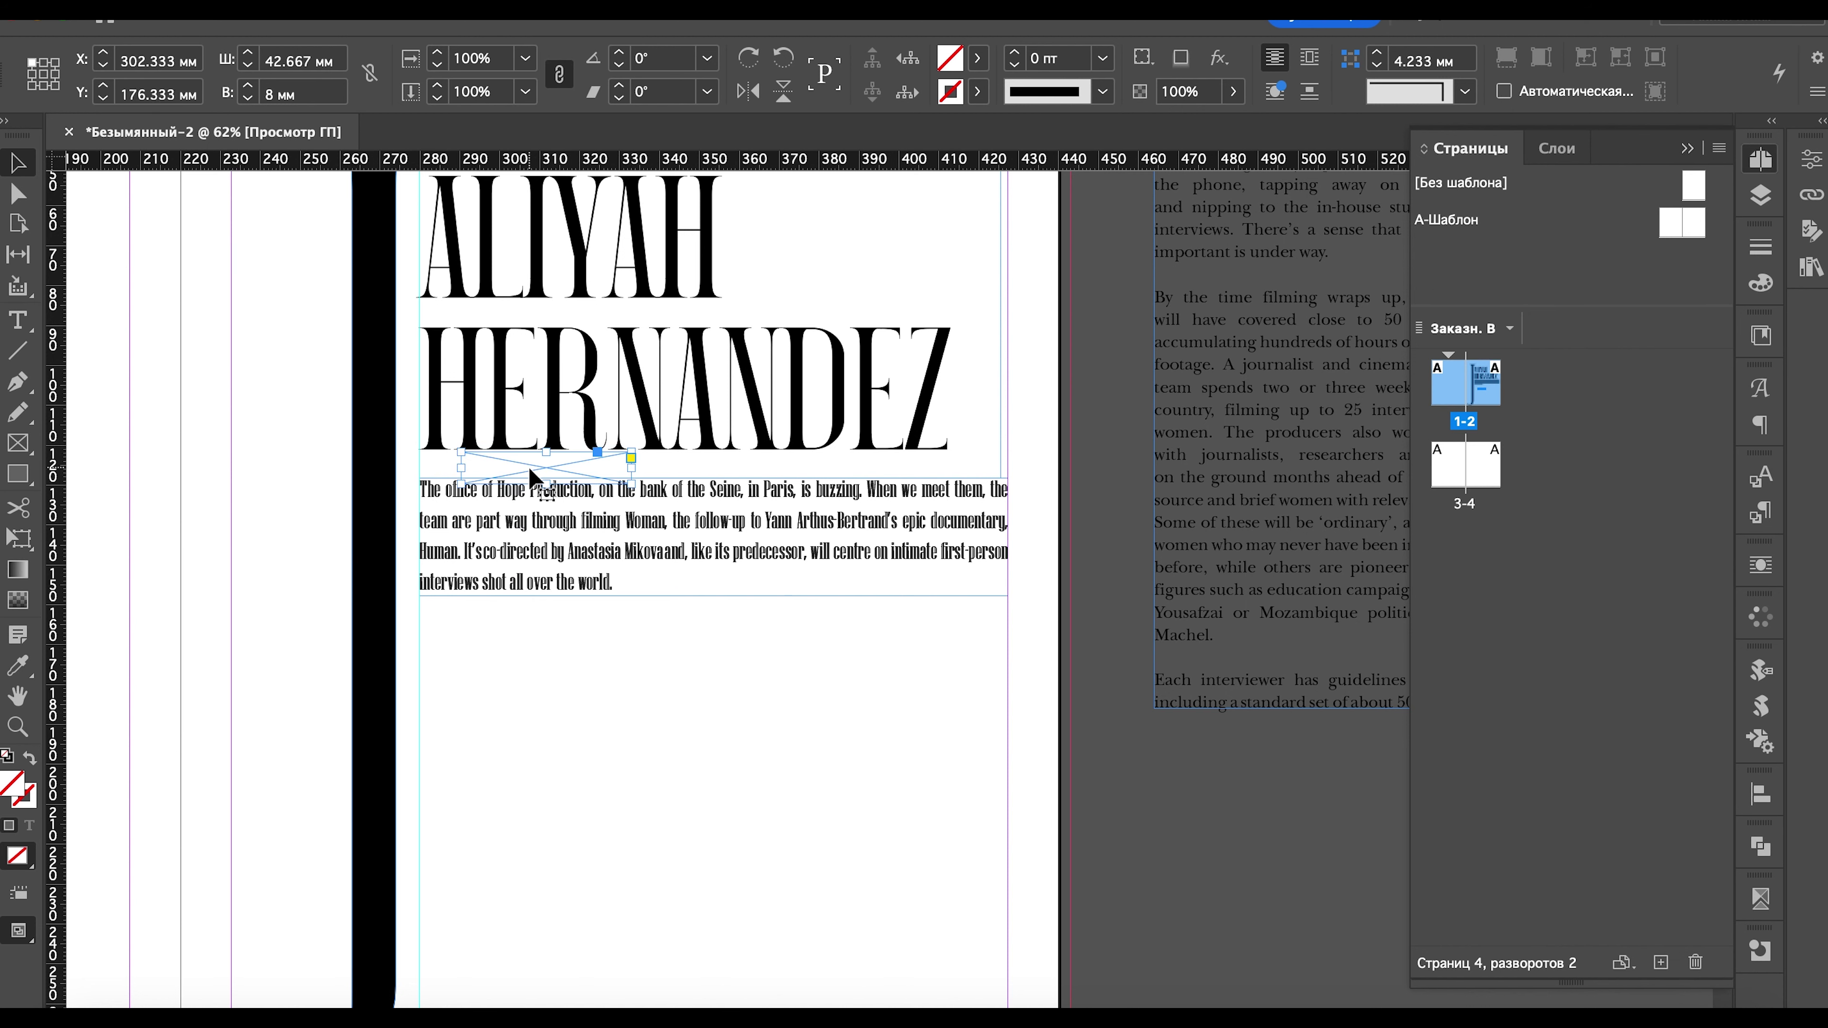
{"action": "scroll", "coordinate": [531, 478], "scroll_direction": "up", "scroll_amount": 3}
{"action": "scroll", "coordinate": [568, 511], "scroll_direction": "up", "scroll_amount": 2}
{"action": "left_click_drag", "start_coordinate": [616, 531], "coordinate": [616, 519]}
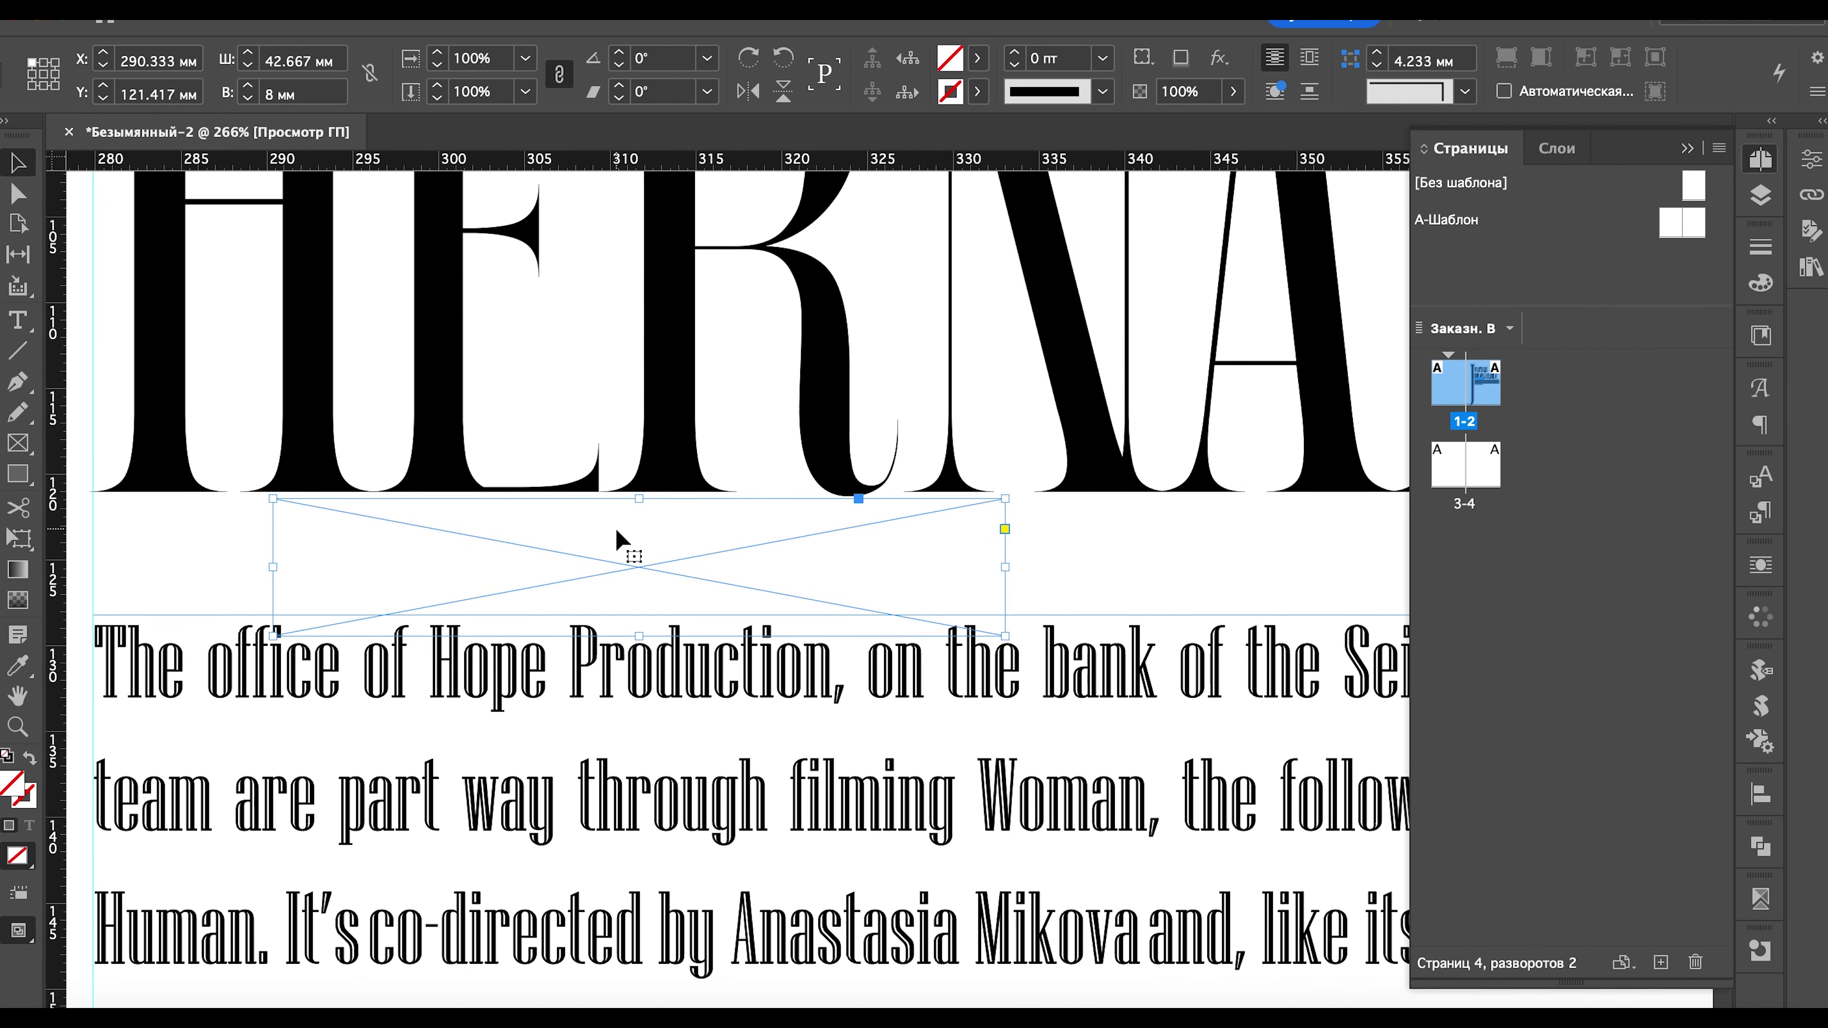
- Nudge the intro paragraph's text frame slightly down
{"action": "left_click", "coordinate": [980, 896]}
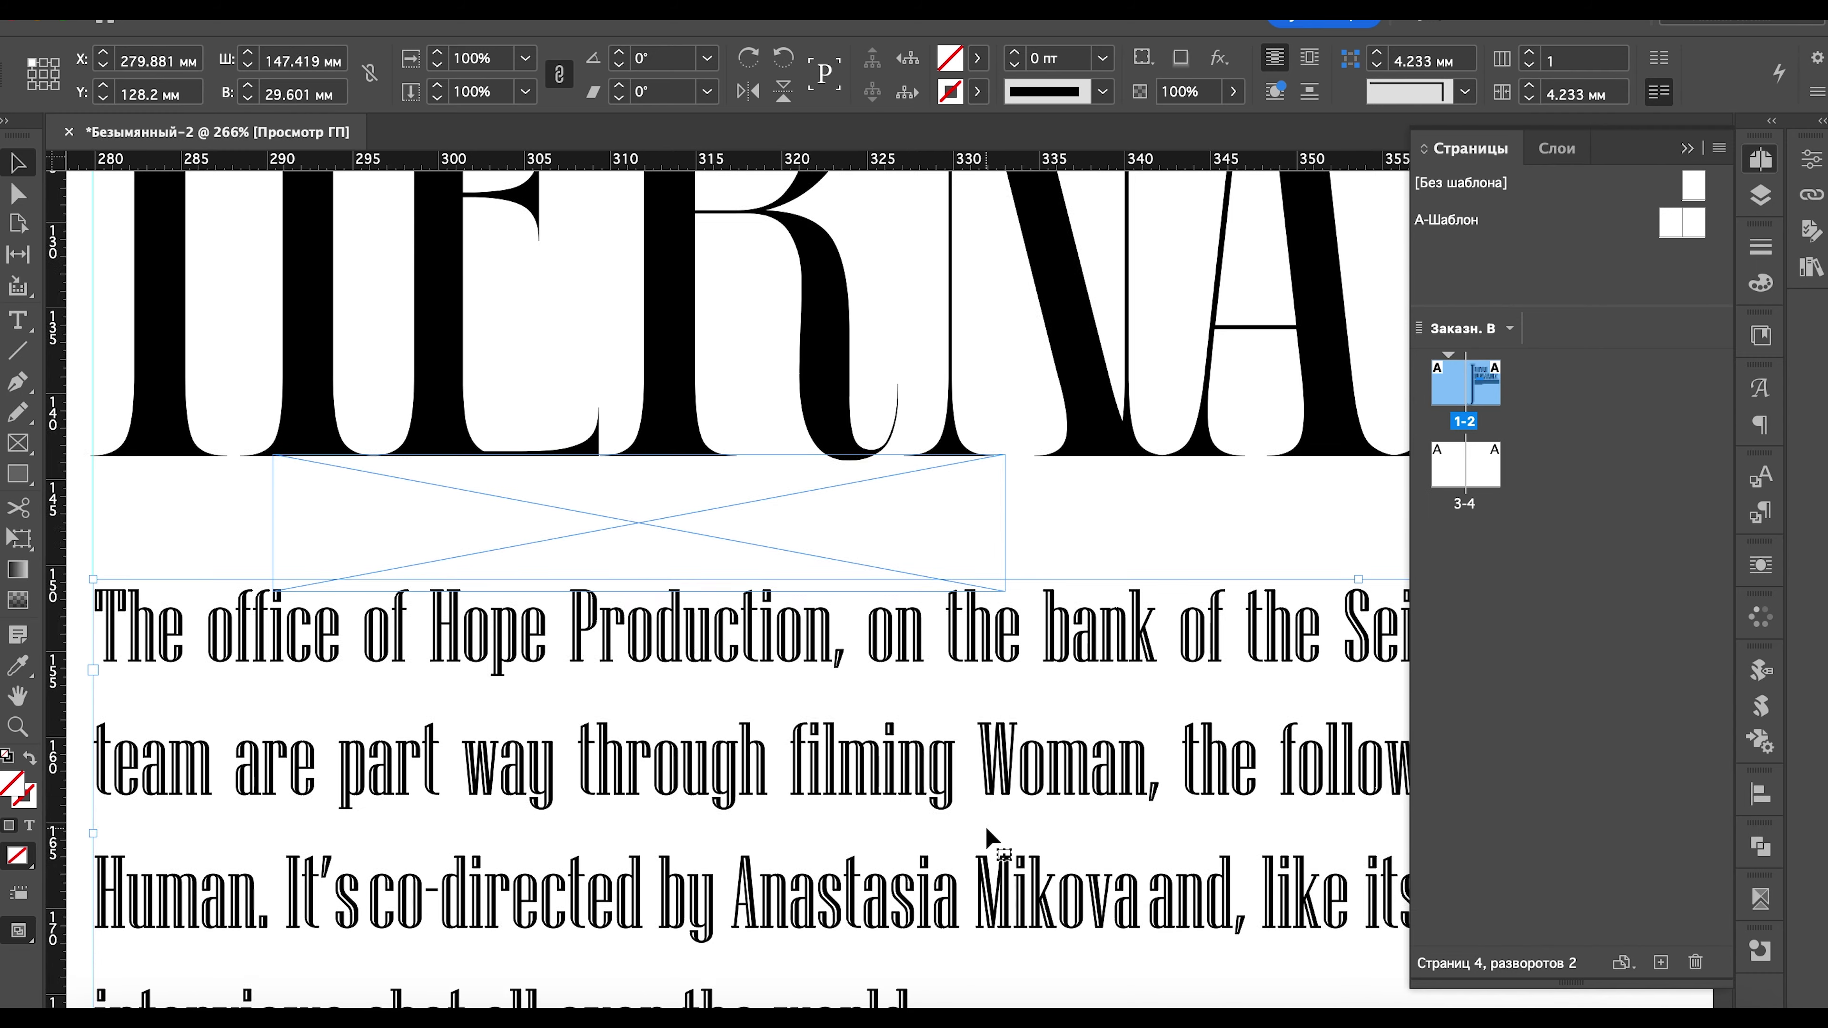
{"action": "scroll", "coordinate": [1008, 792], "scroll_direction": "down", "scroll_amount": 10}
{"action": "scroll", "coordinate": [1036, 641], "scroll_direction": "up", "scroll_amount": 12}
{"action": "scroll", "coordinate": [1023, 583], "scroll_direction": "down", "scroll_amount": 6}
{"action": "left_click_drag", "start_coordinate": [1022, 583], "coordinate": [1025, 595]}
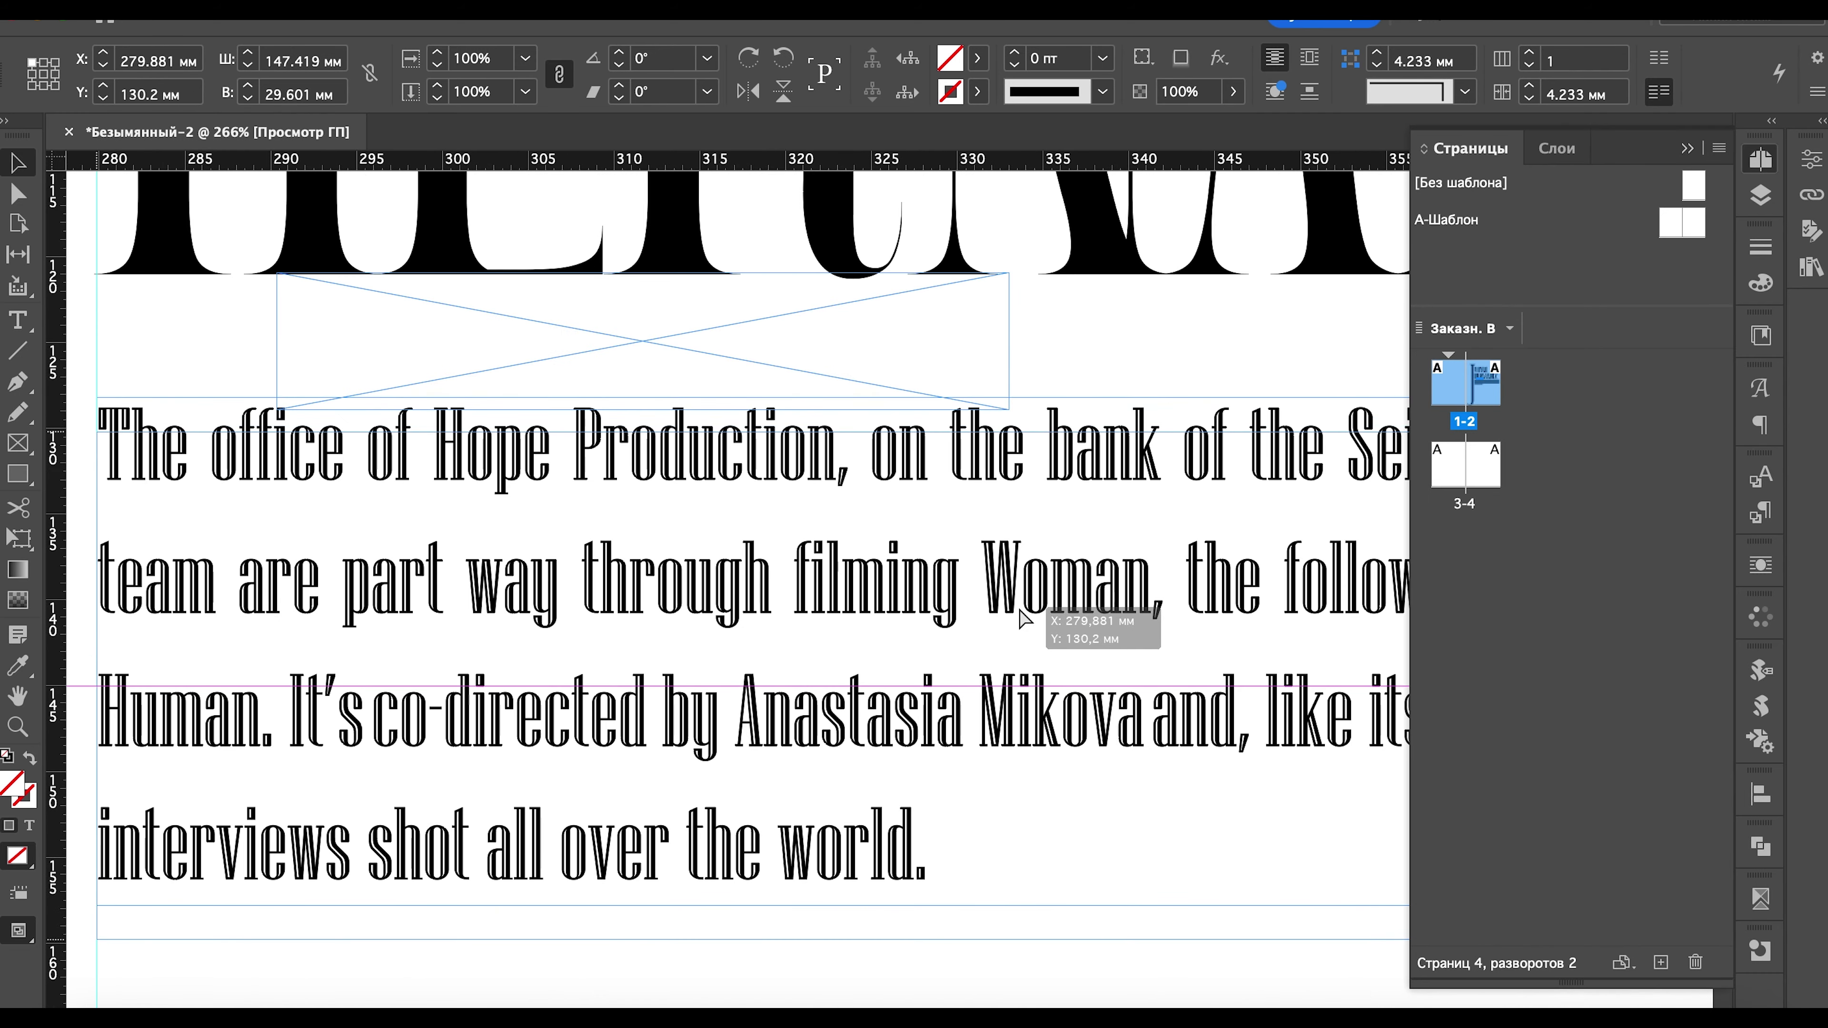
{"action": "scroll", "coordinate": [864, 518], "scroll_direction": "down", "scroll_amount": 1}
{"action": "scroll", "coordinate": [770, 471], "scroll_direction": "down", "scroll_amount": 2}
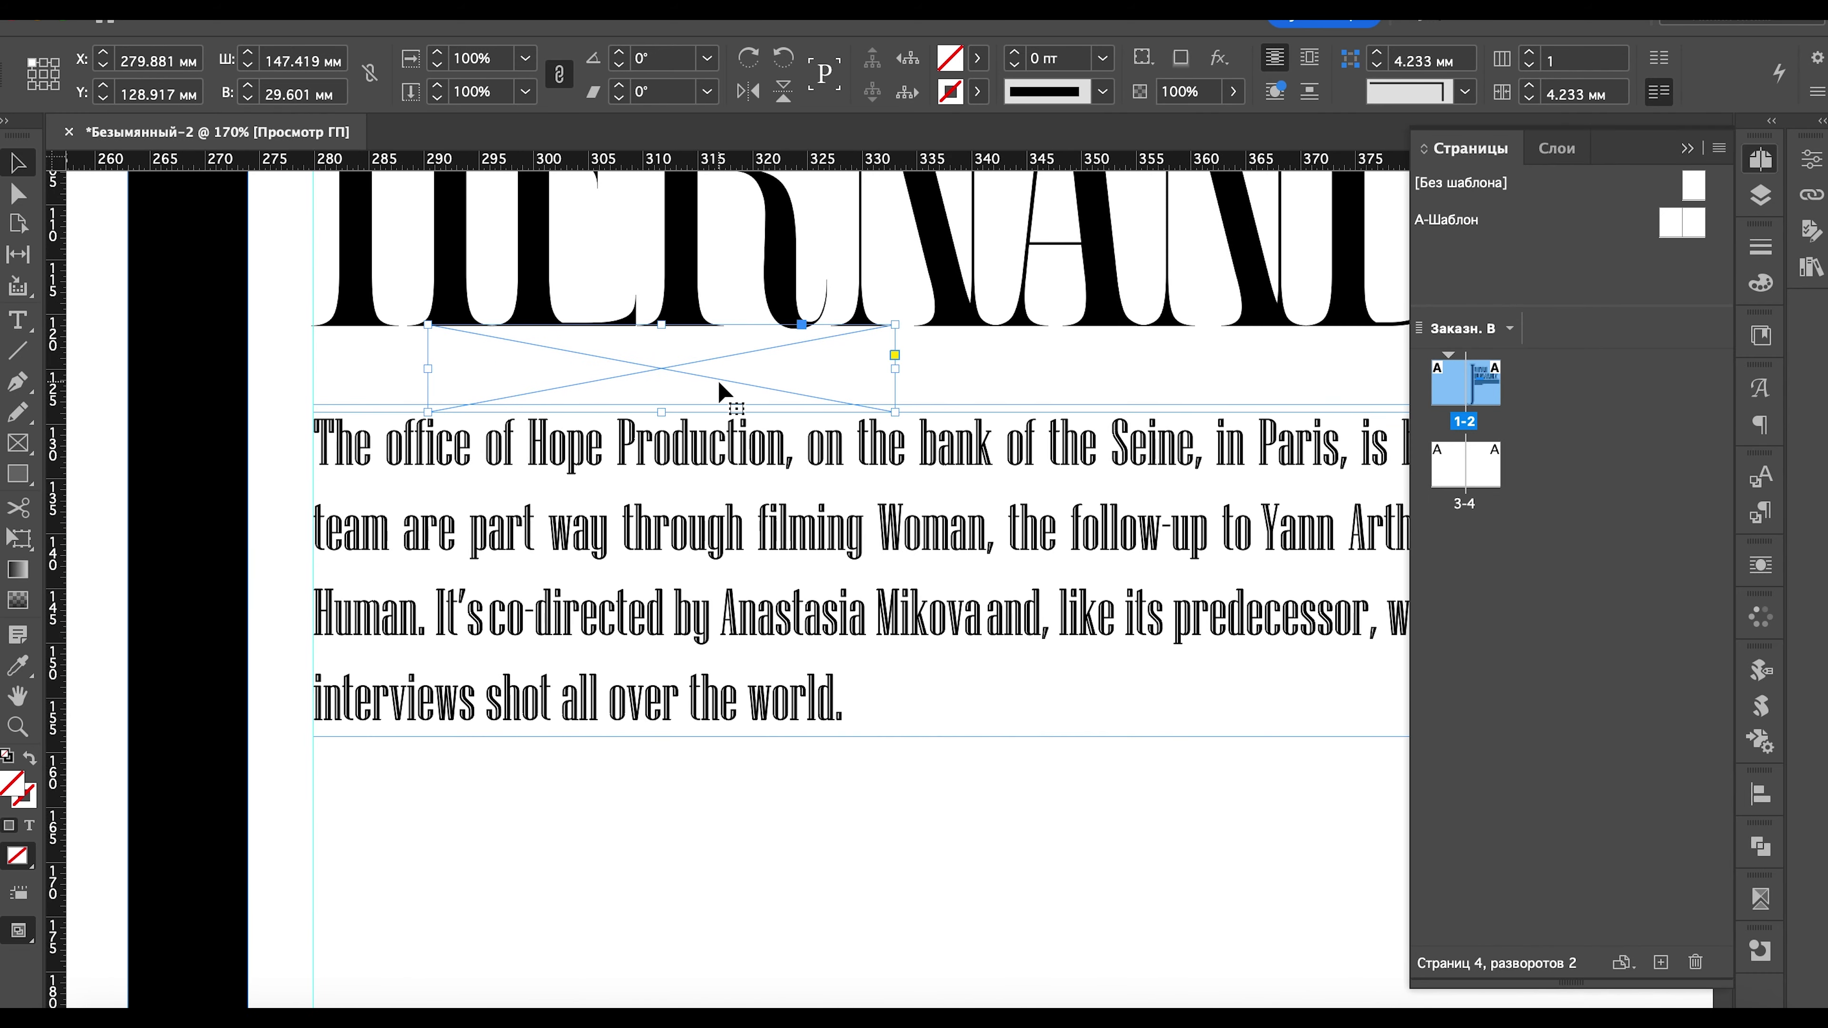
- Move the empty 8 mm frame to sit just below the intro paragraph
{"action": "left_click", "coordinate": [667, 382]}
{"action": "left_click_drag", "start_coordinate": [675, 365], "coordinate": [565, 770]}
{"action": "scroll", "coordinate": [620, 865], "scroll_direction": "down", "scroll_amount": 2}
{"action": "scroll", "coordinate": [620, 866], "scroll_direction": "down", "scroll_amount": 5}
{"action": "scroll", "coordinate": [597, 900], "scroll_direction": "up", "scroll_amount": 3}
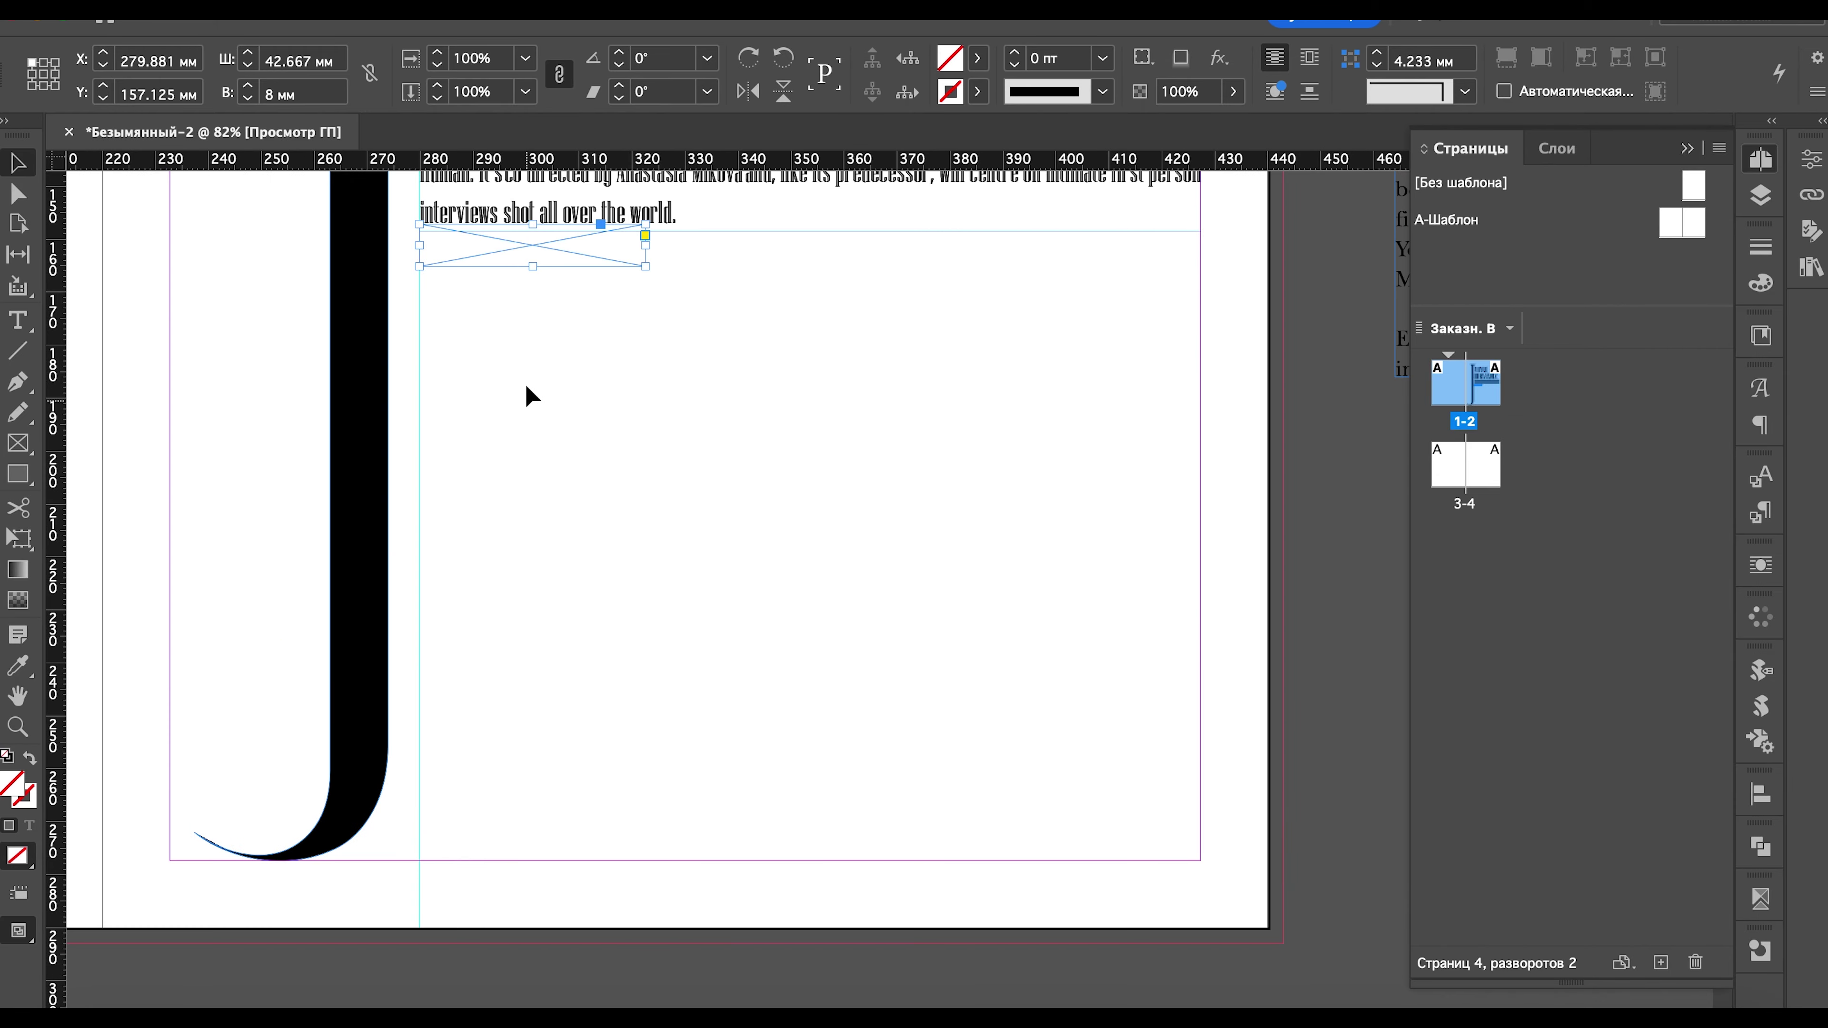
{"action": "scroll", "coordinate": [806, 794], "scroll_direction": "down", "scroll_amount": 2}
- Delete the undisplayable stray character from the politician's name in the pasteboard article text
{"action": "scroll", "coordinate": [885, 562], "scroll_direction": "up", "scroll_amount": 3}
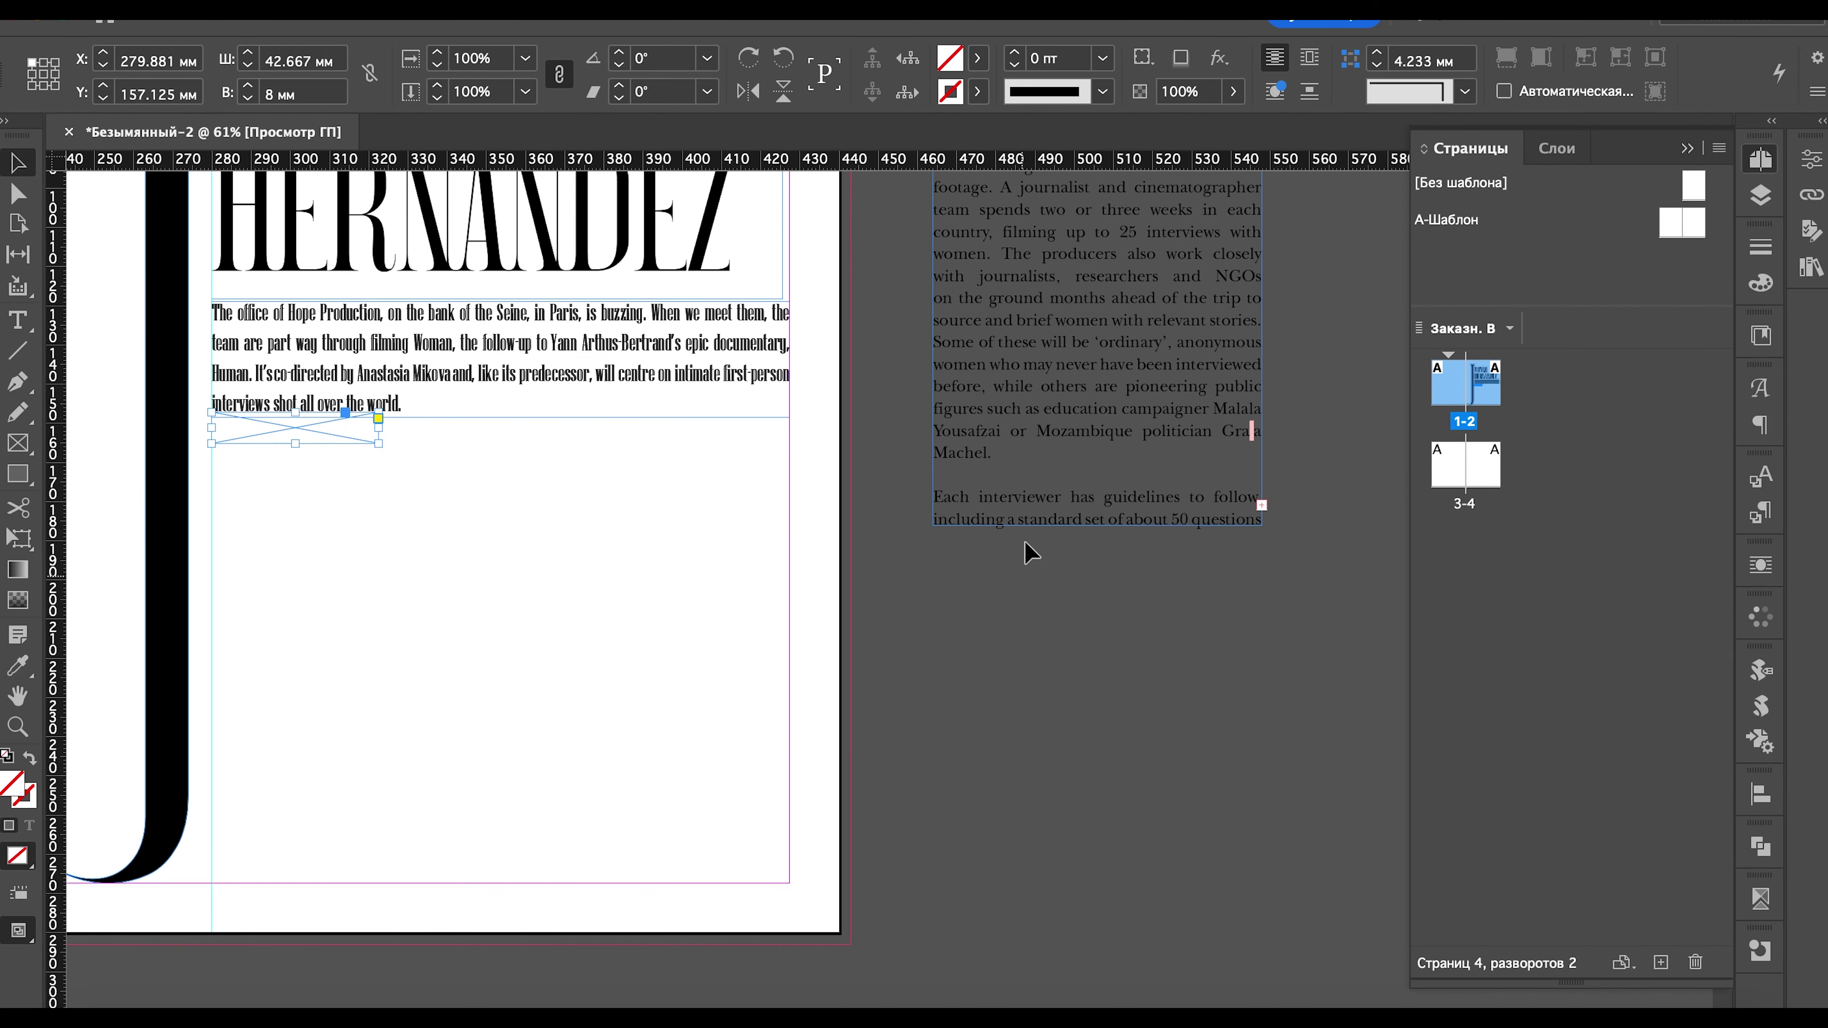
{"action": "left_click", "coordinate": [1053, 408]}
{"action": "scroll", "coordinate": [1087, 338], "scroll_direction": "up", "scroll_amount": 2}
{"action": "scroll", "coordinate": [1180, 392], "scroll_direction": "up", "scroll_amount": 2}
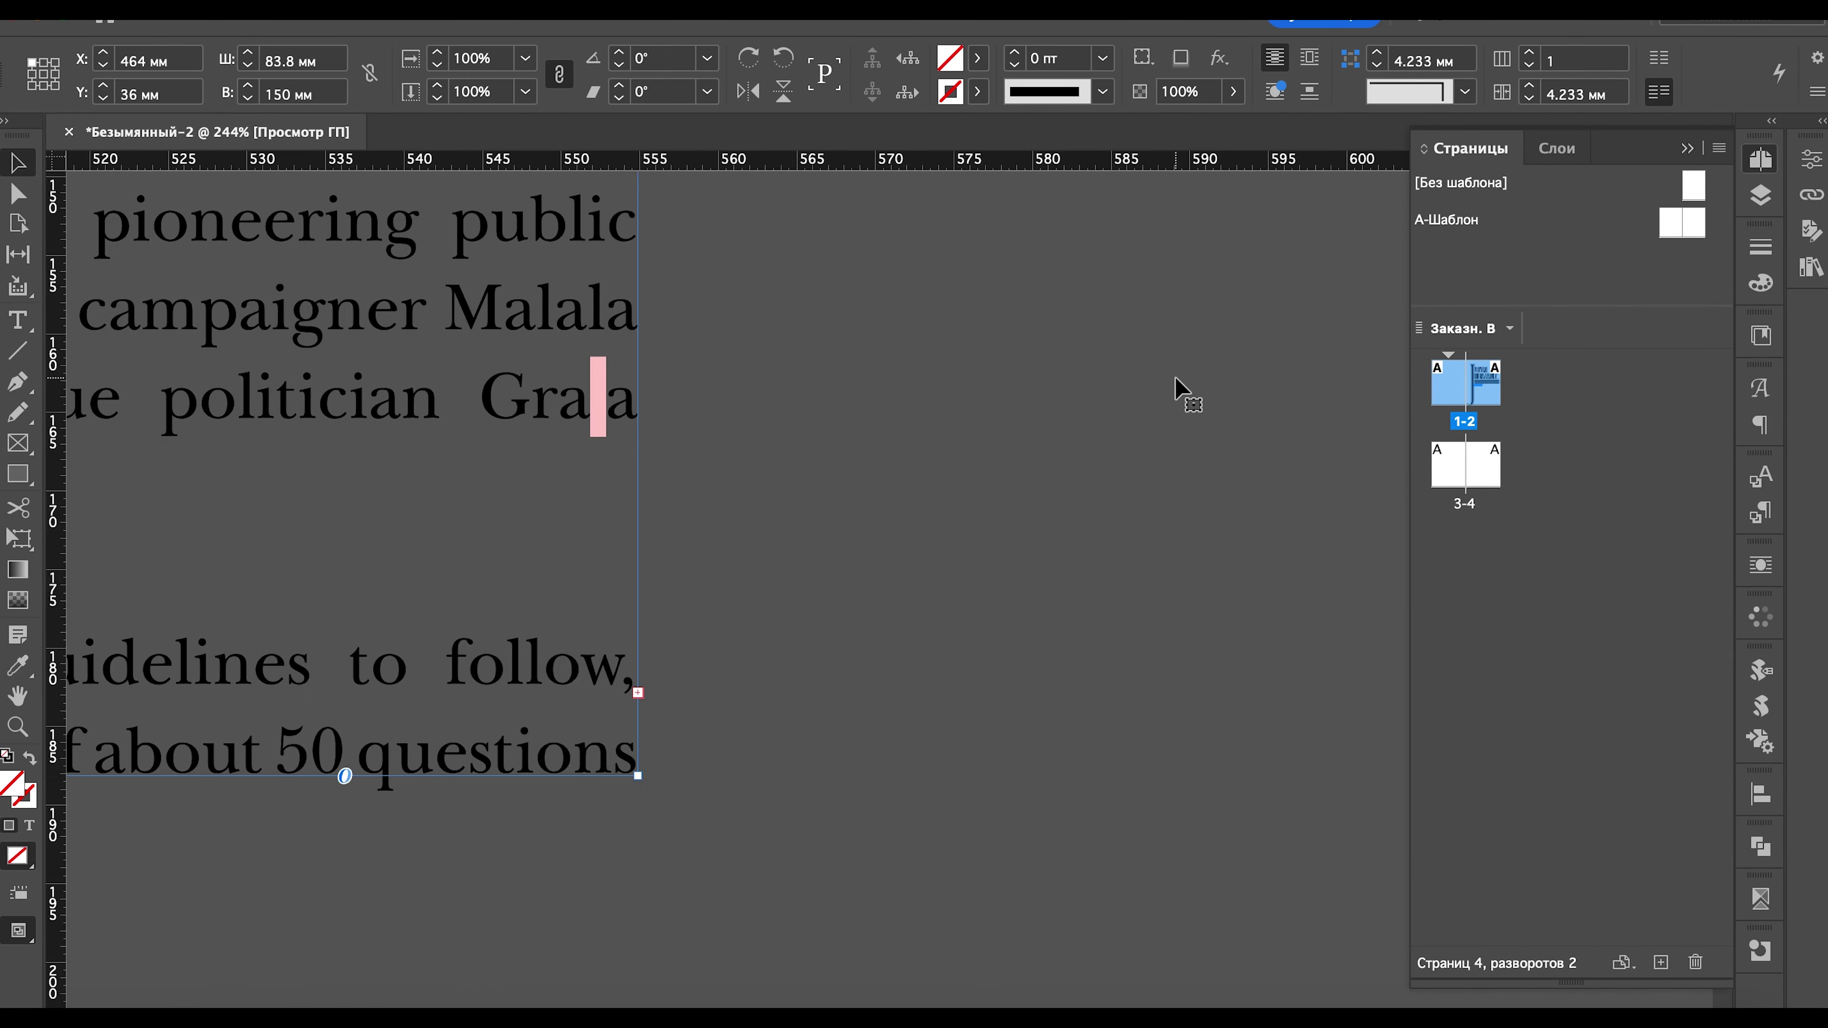
{"action": "scroll", "coordinate": [1180, 392], "scroll_direction": "up", "scroll_amount": 2}
{"action": "scroll", "coordinate": [1097, 395], "scroll_direction": "up", "scroll_amount": 2}
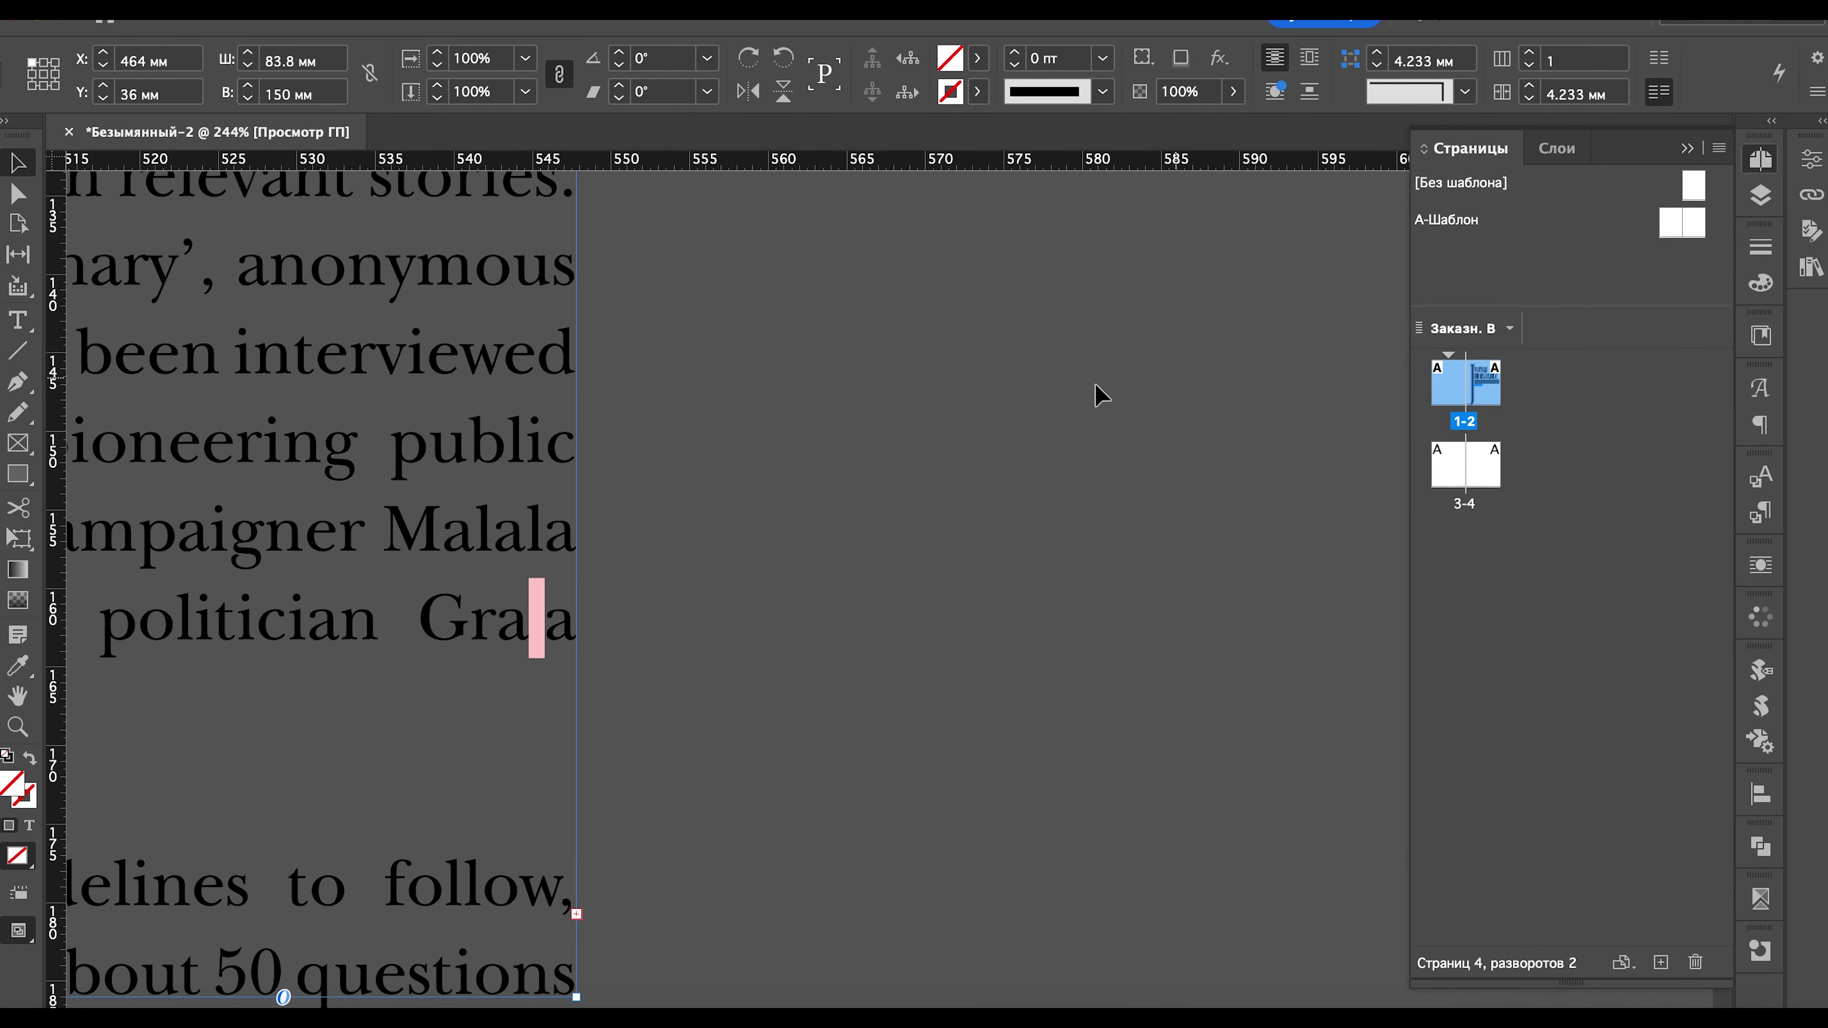
{"action": "double_click", "coordinate": [527, 627]}
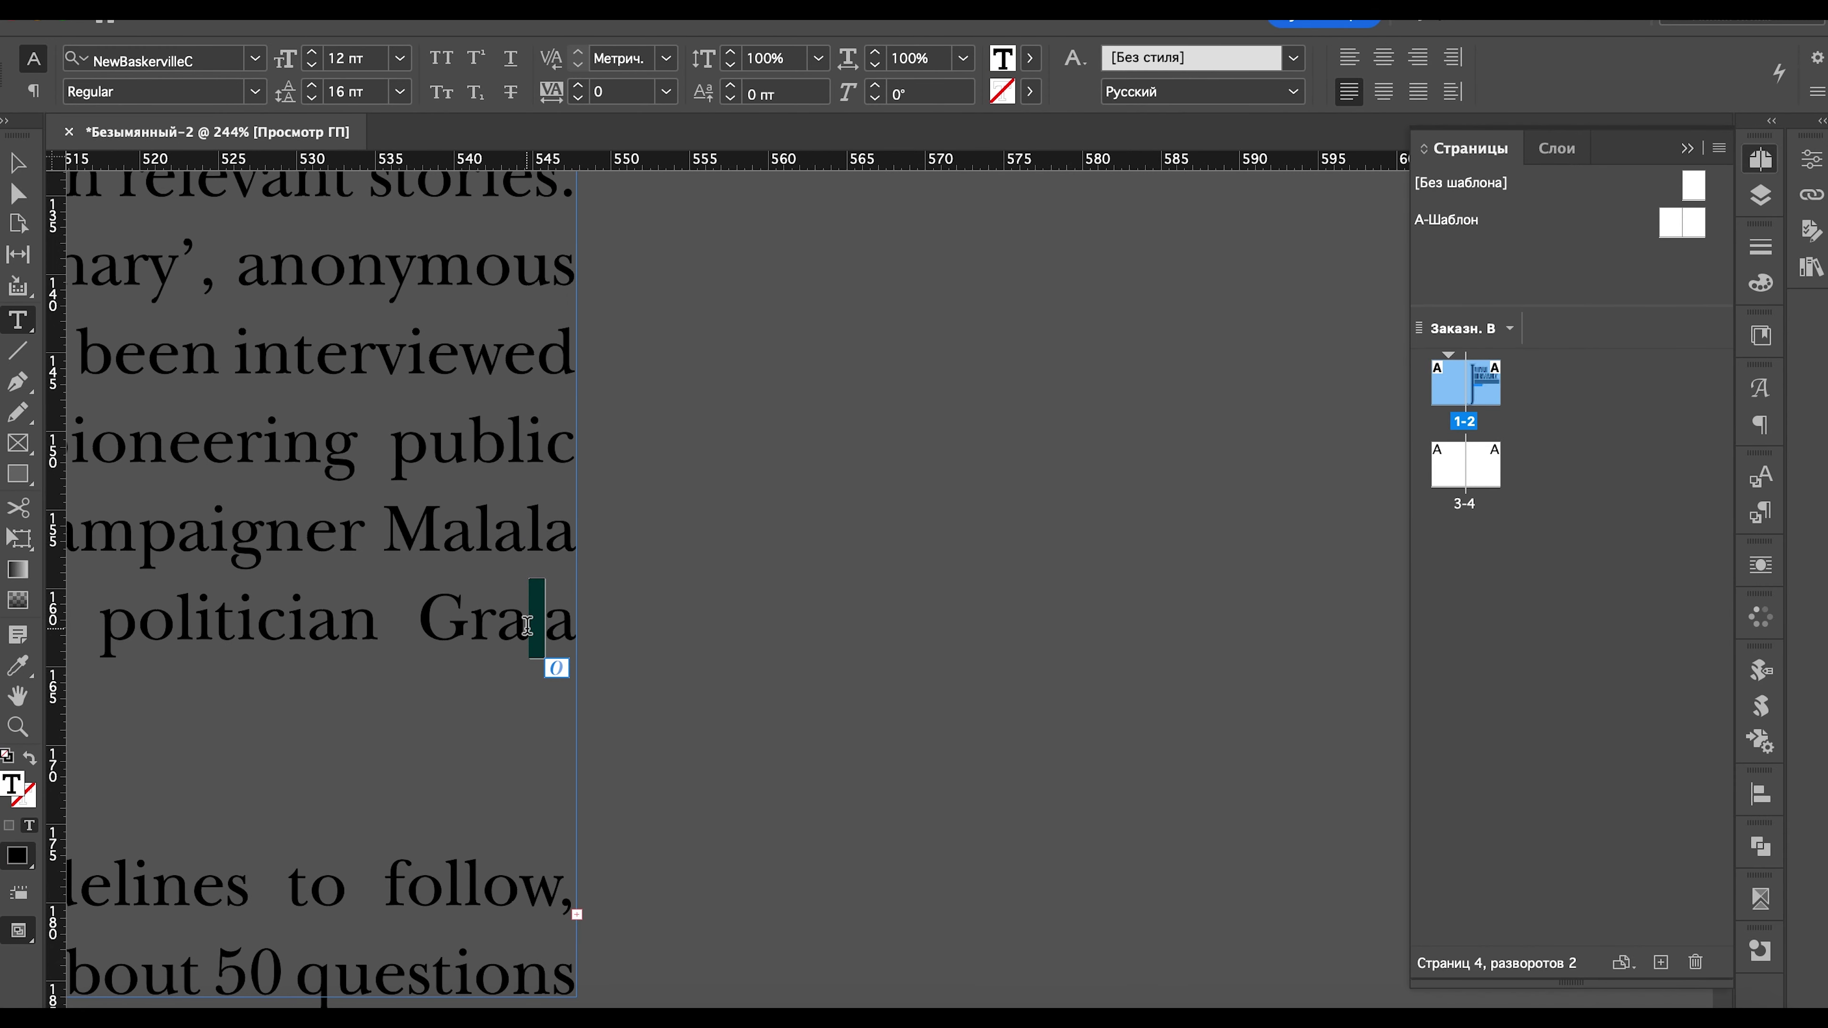
{"action": "key", "text": "BackSpace"}
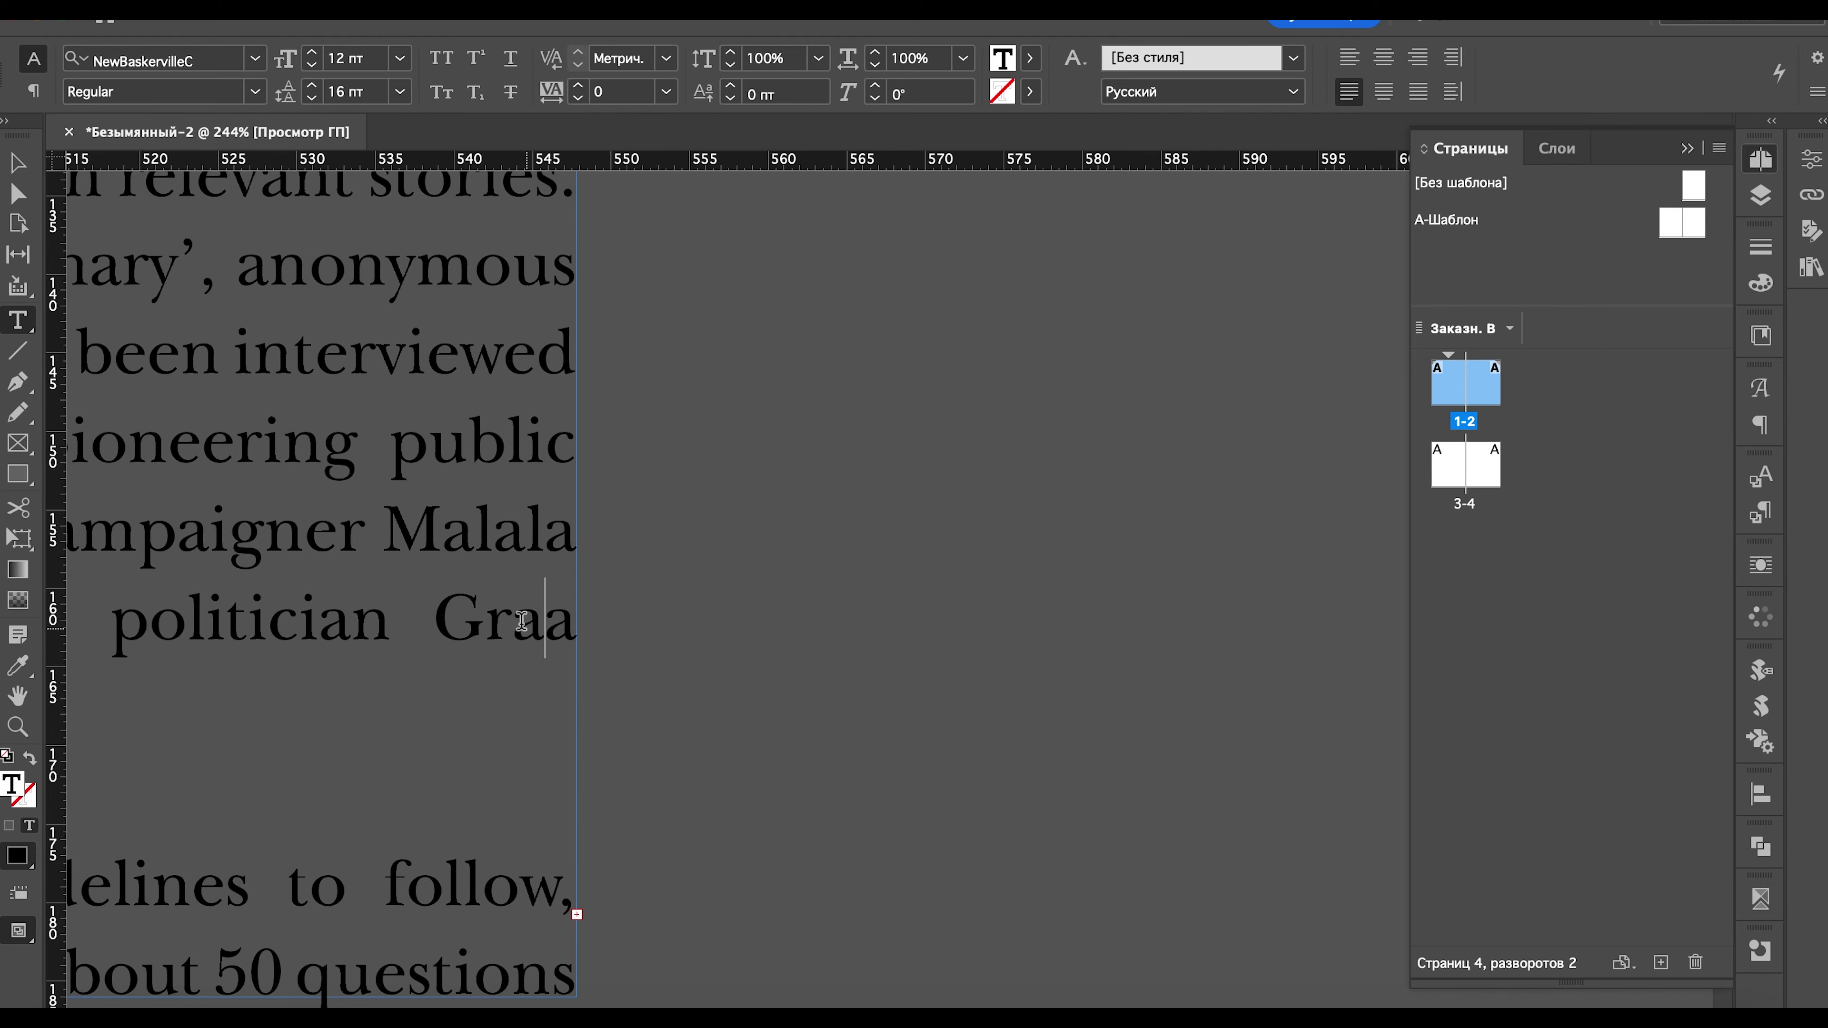
{"action": "key", "text": "Escape"}
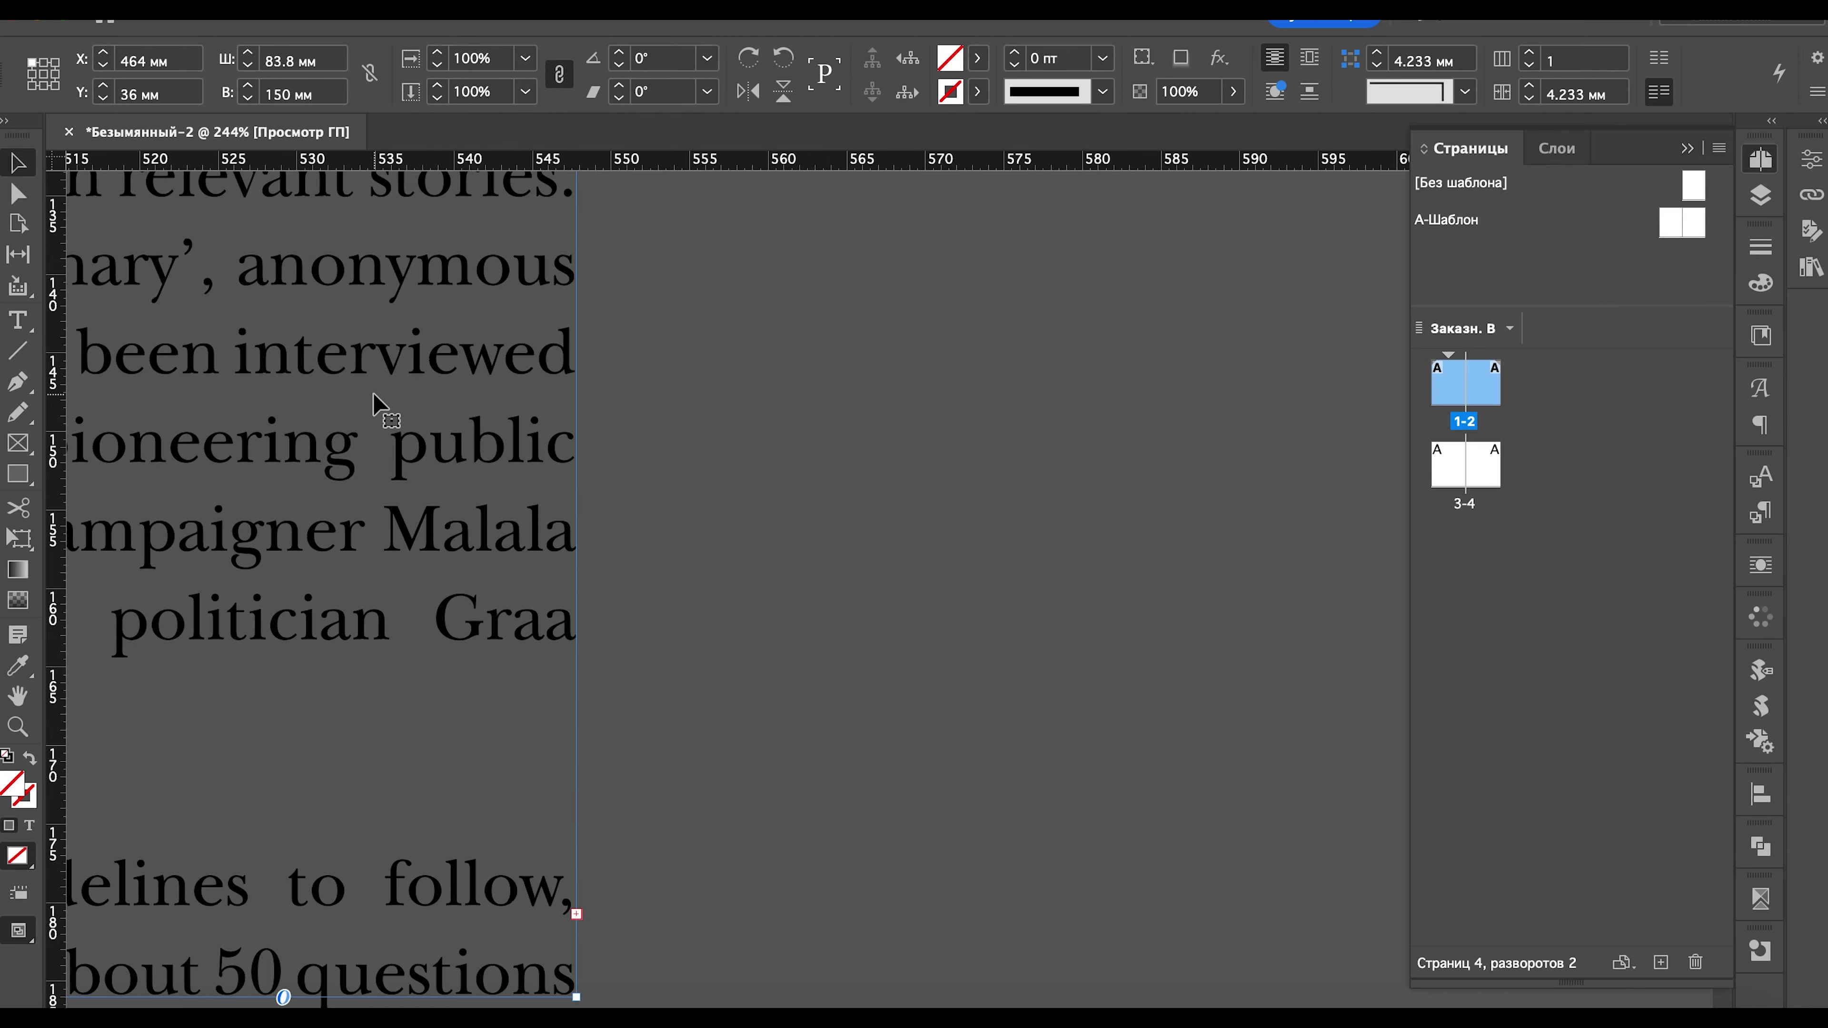
{"action": "scroll", "coordinate": [378, 405], "scroll_direction": "down", "scroll_amount": 3}
{"action": "scroll", "coordinate": [378, 405], "scroll_direction": "down", "scroll_amount": 3}
{"action": "scroll", "coordinate": [378, 406], "scroll_direction": "down", "scroll_amount": 2}
{"action": "scroll", "coordinate": [378, 406], "scroll_direction": "down", "scroll_amount": 2}
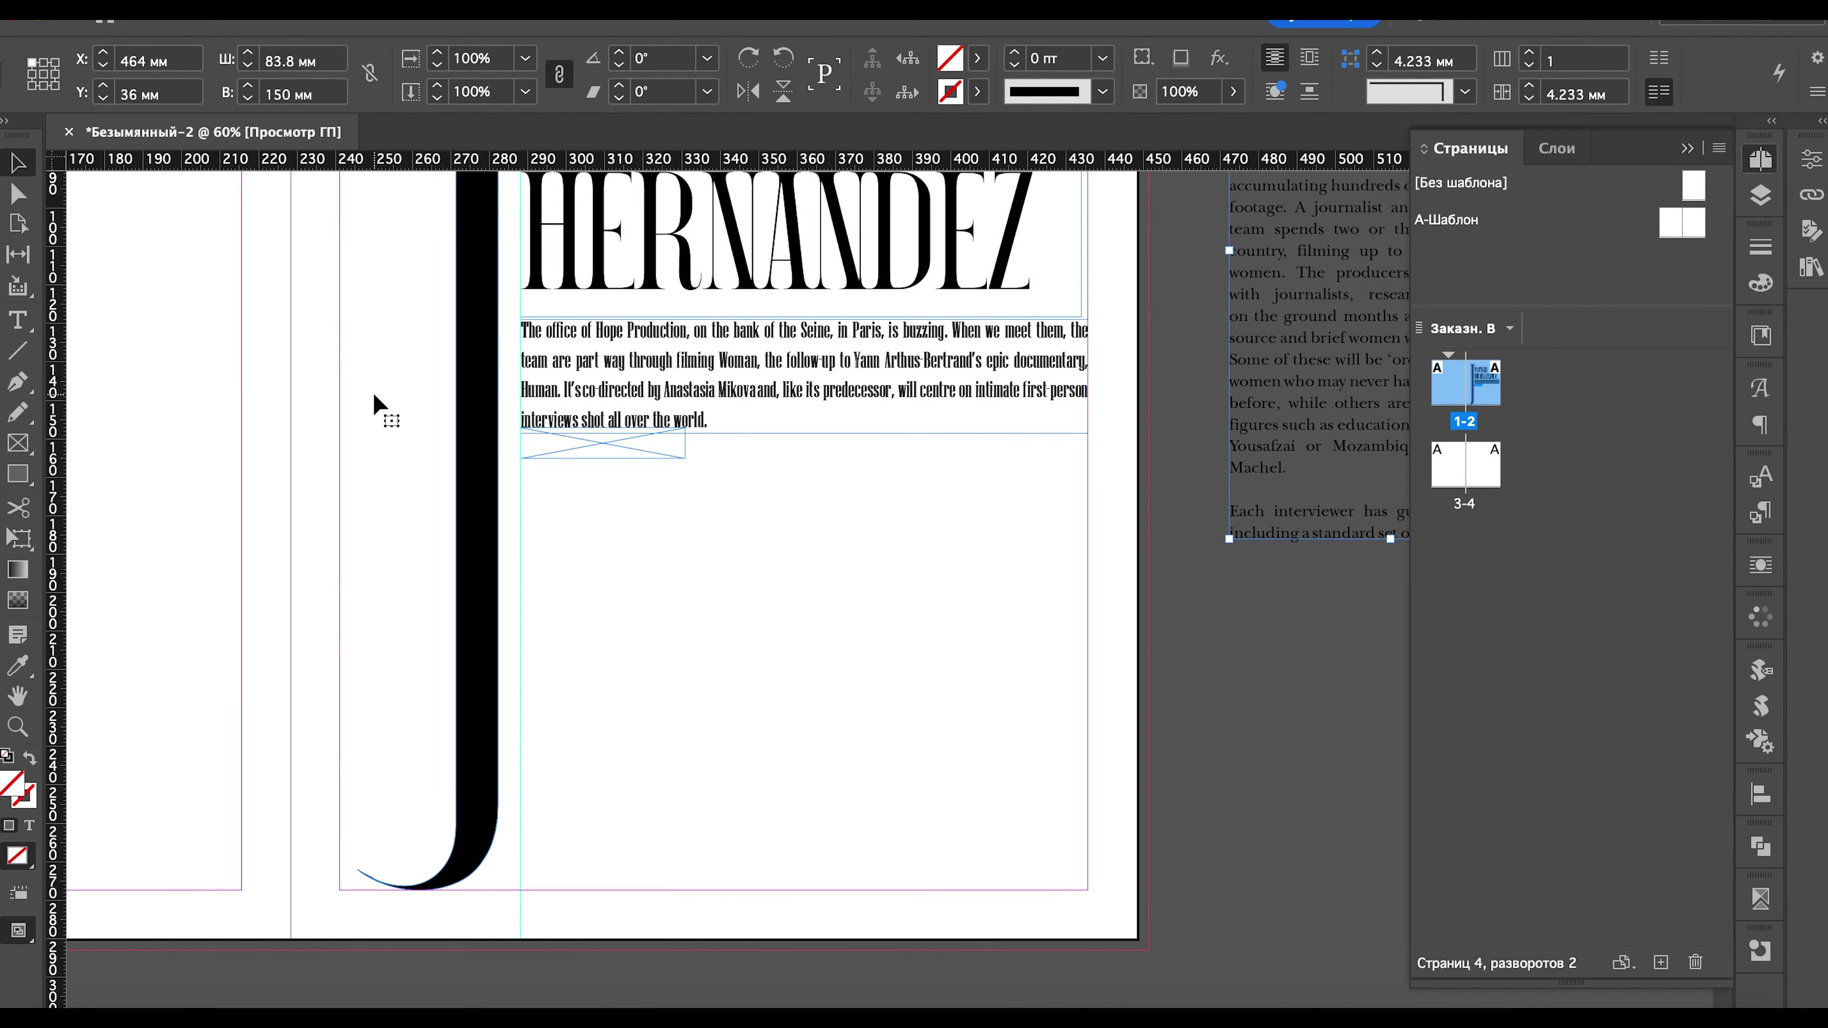
- Place the article text under the intro as a 54.119 mm column and start a frame beside it
{"action": "left_click_drag", "start_coordinate": [1105, 293], "coordinate": [583, 540]}
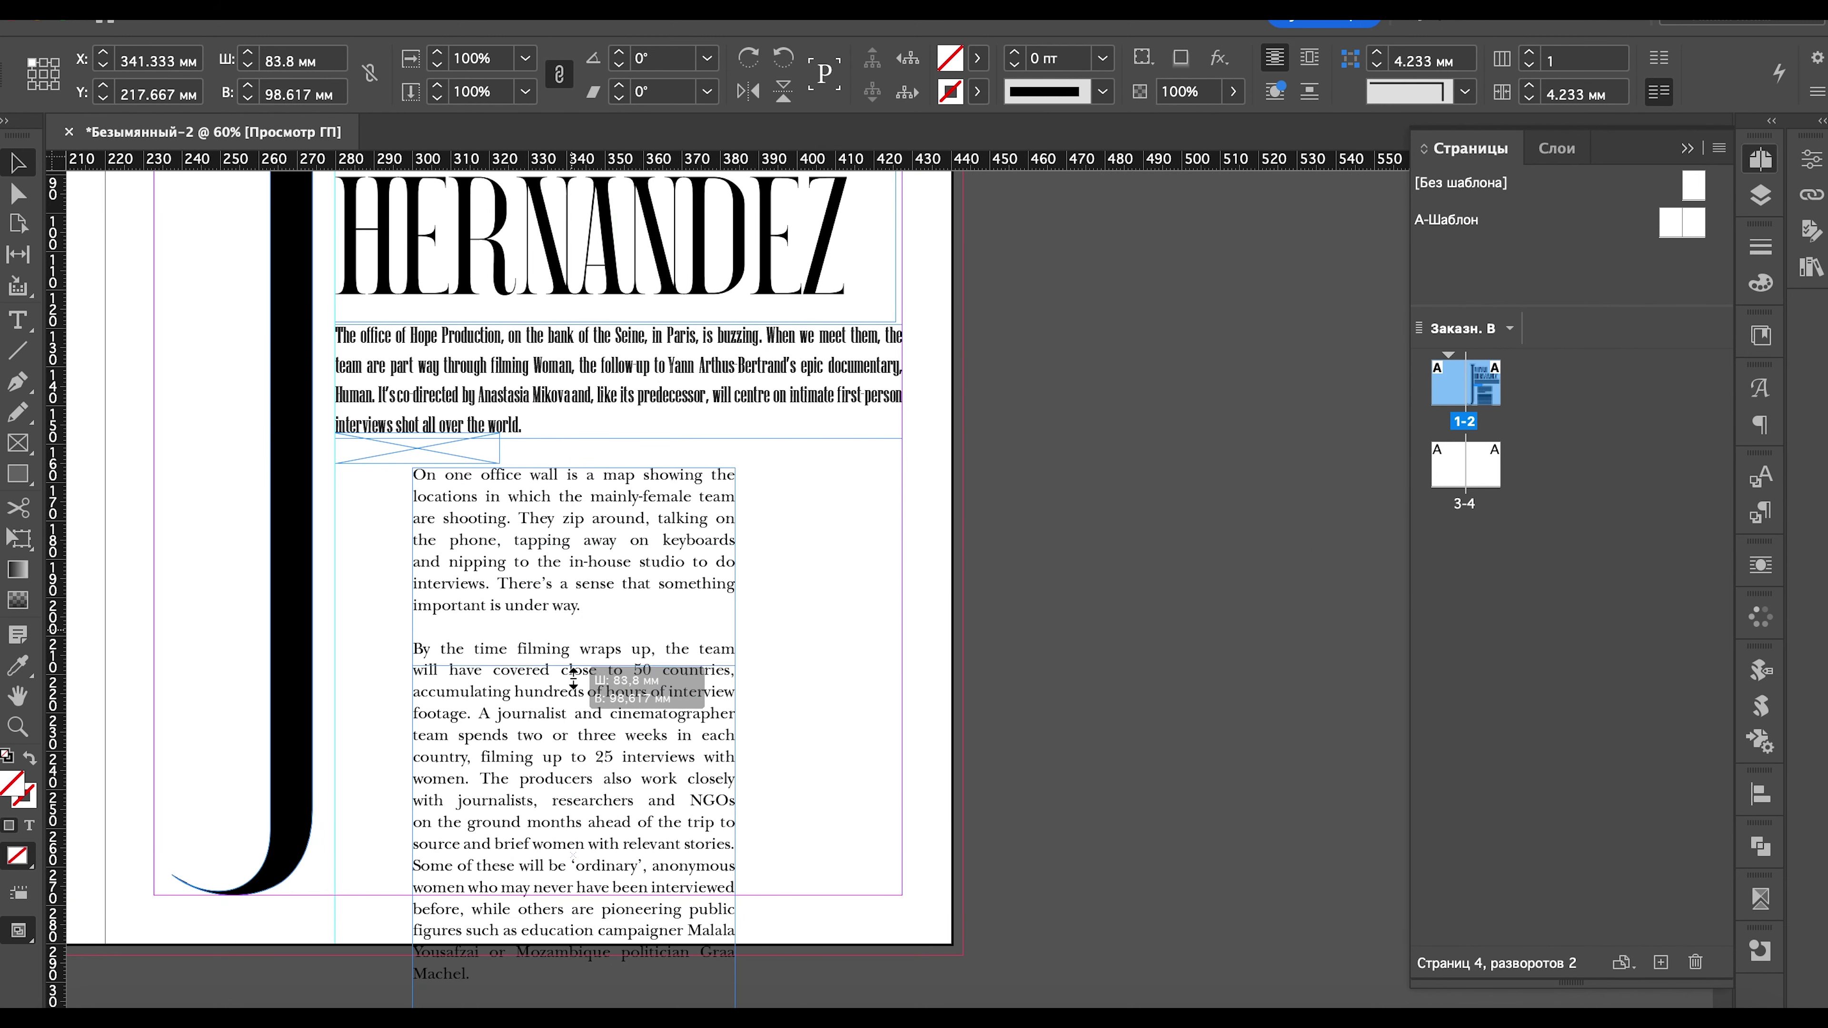
{"action": "left_click_drag", "start_coordinate": [572, 469], "coordinate": [572, 702]}
{"action": "mouse_move", "coordinate": [575, 803]}
{"action": "left_mouse_down"}
{"action": "mouse_move", "coordinate": [551, 561]}
{"action": "mouse_move", "coordinate": [503, 574]}
{"action": "left_mouse_up"}
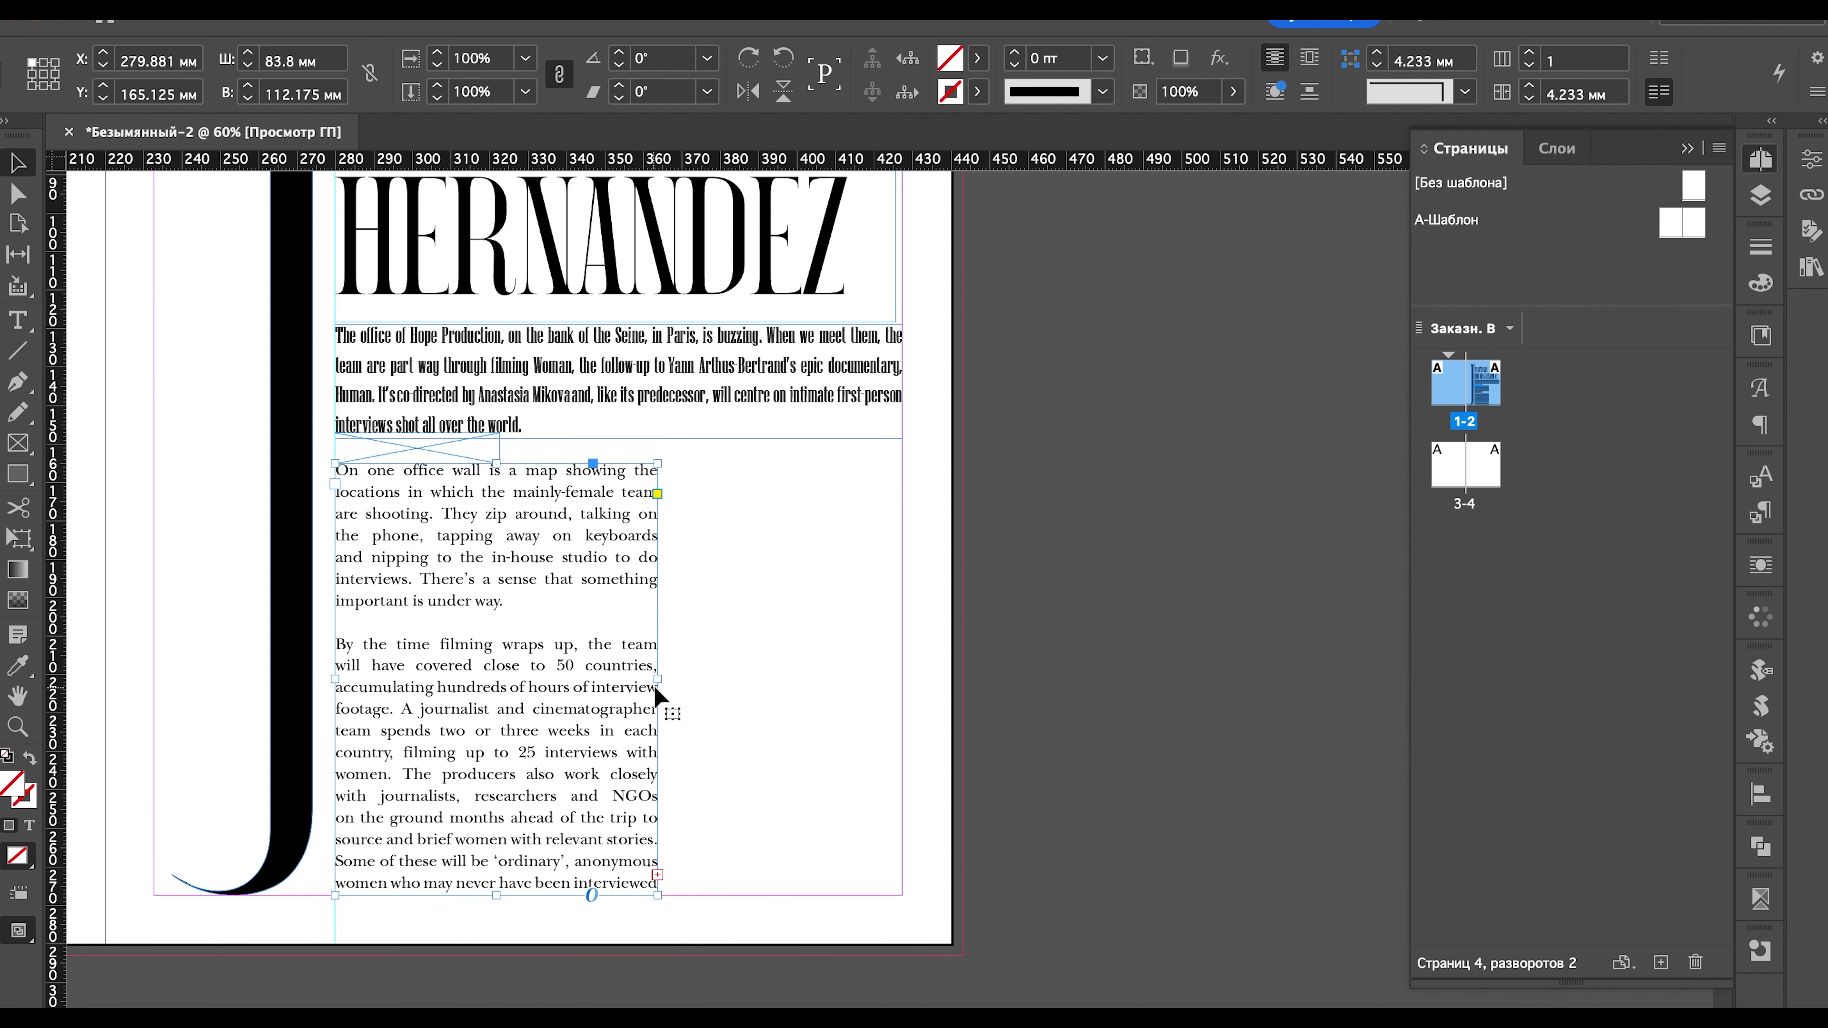
{"action": "left_click_drag", "start_coordinate": [661, 681], "coordinate": [544, 688]}
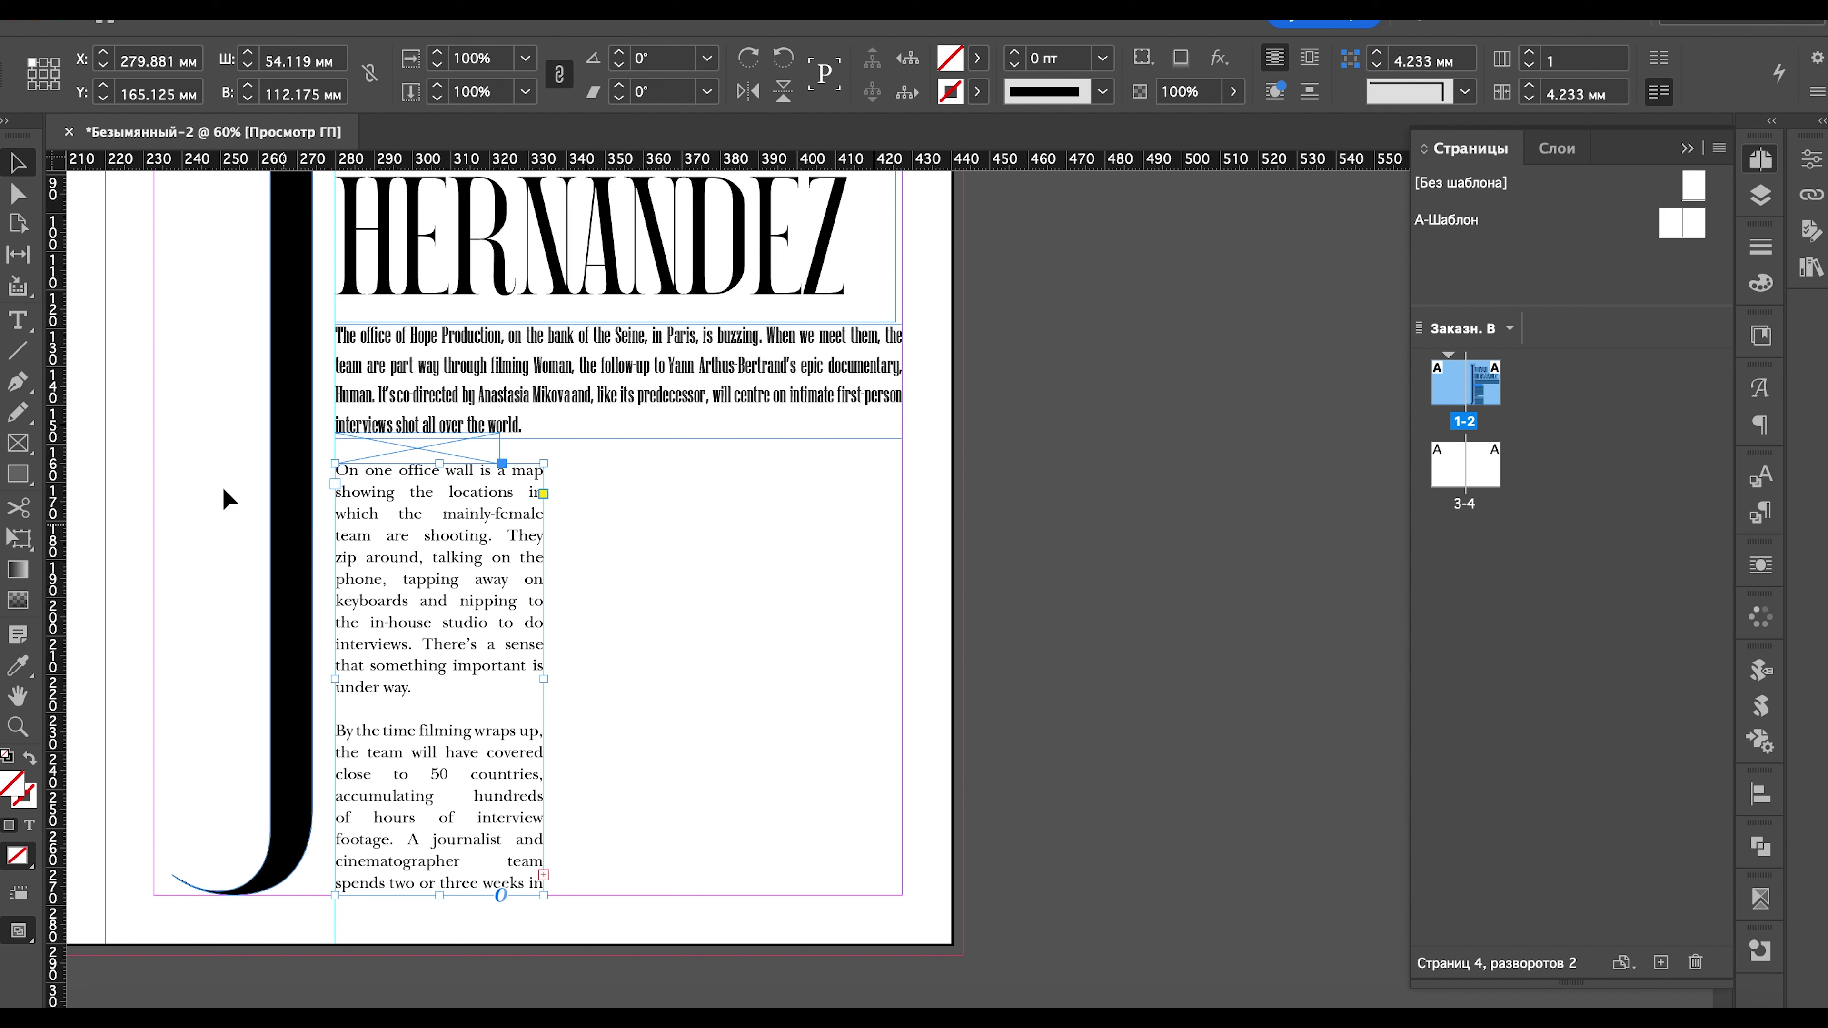
{"action": "left_click", "coordinate": [18, 447]}
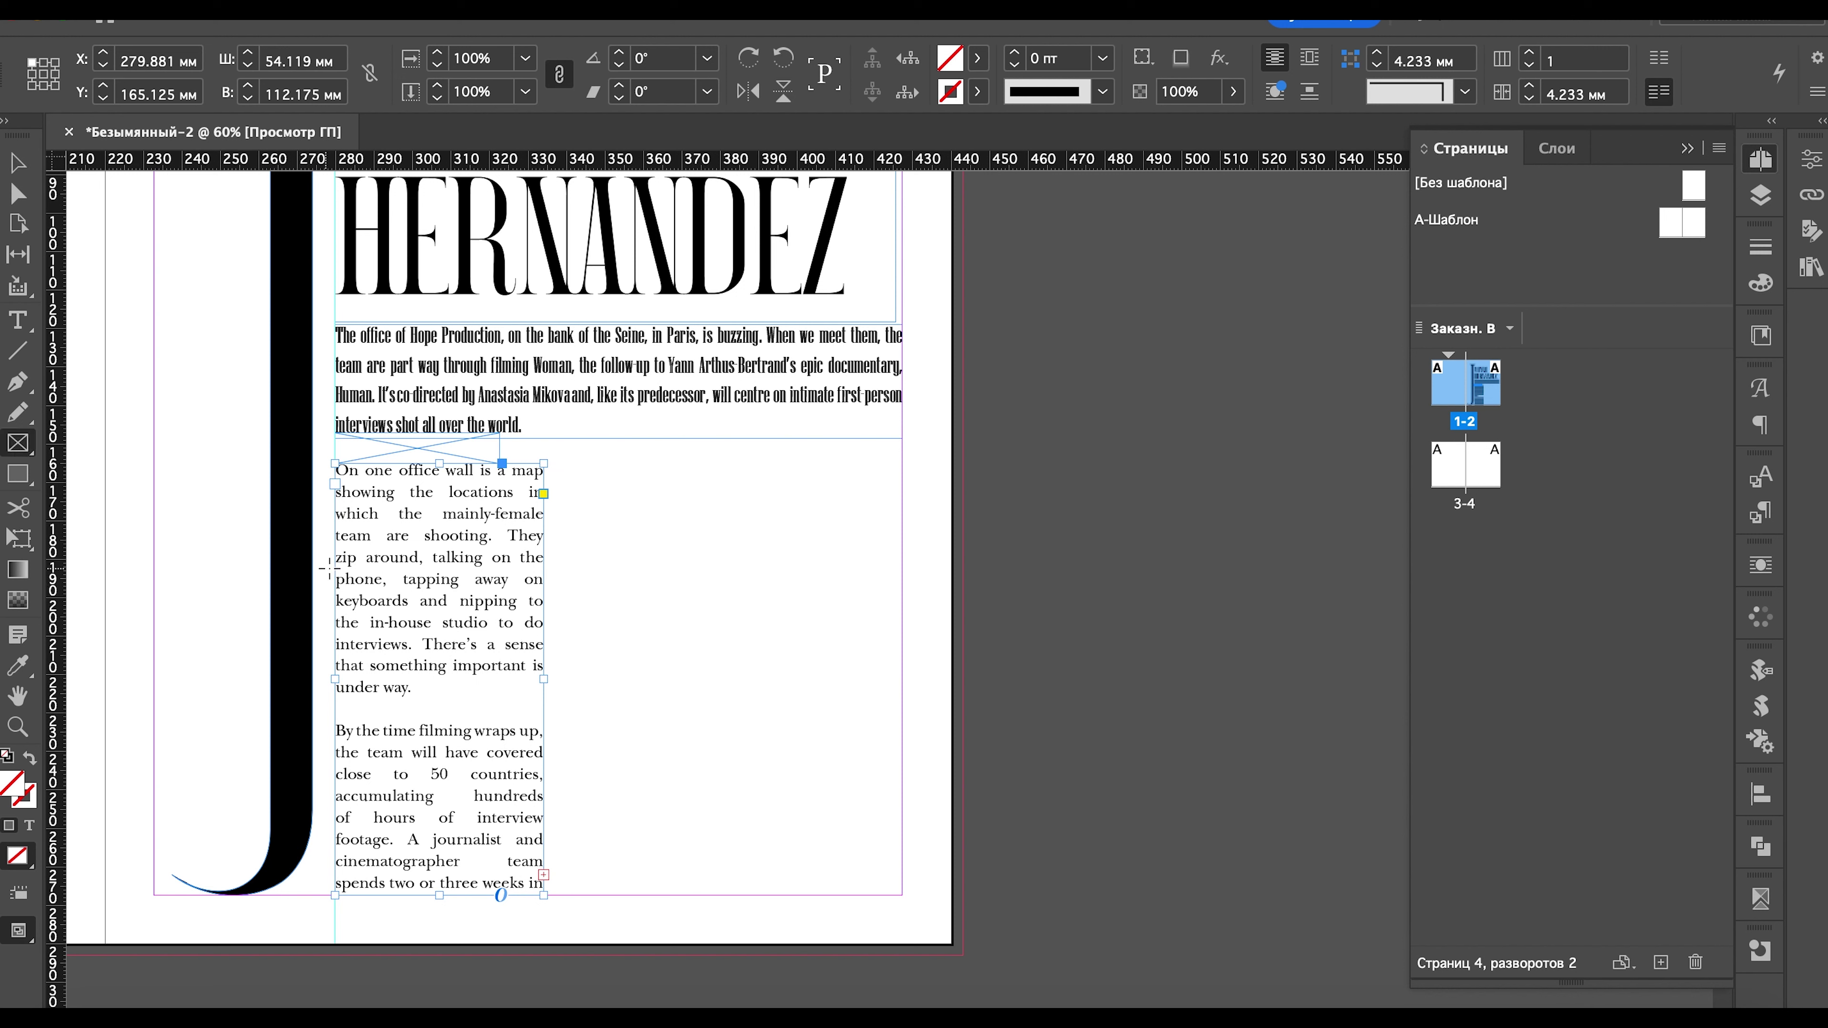
{"action": "left_click_drag", "start_coordinate": [334, 566], "coordinate": [881, 672]}
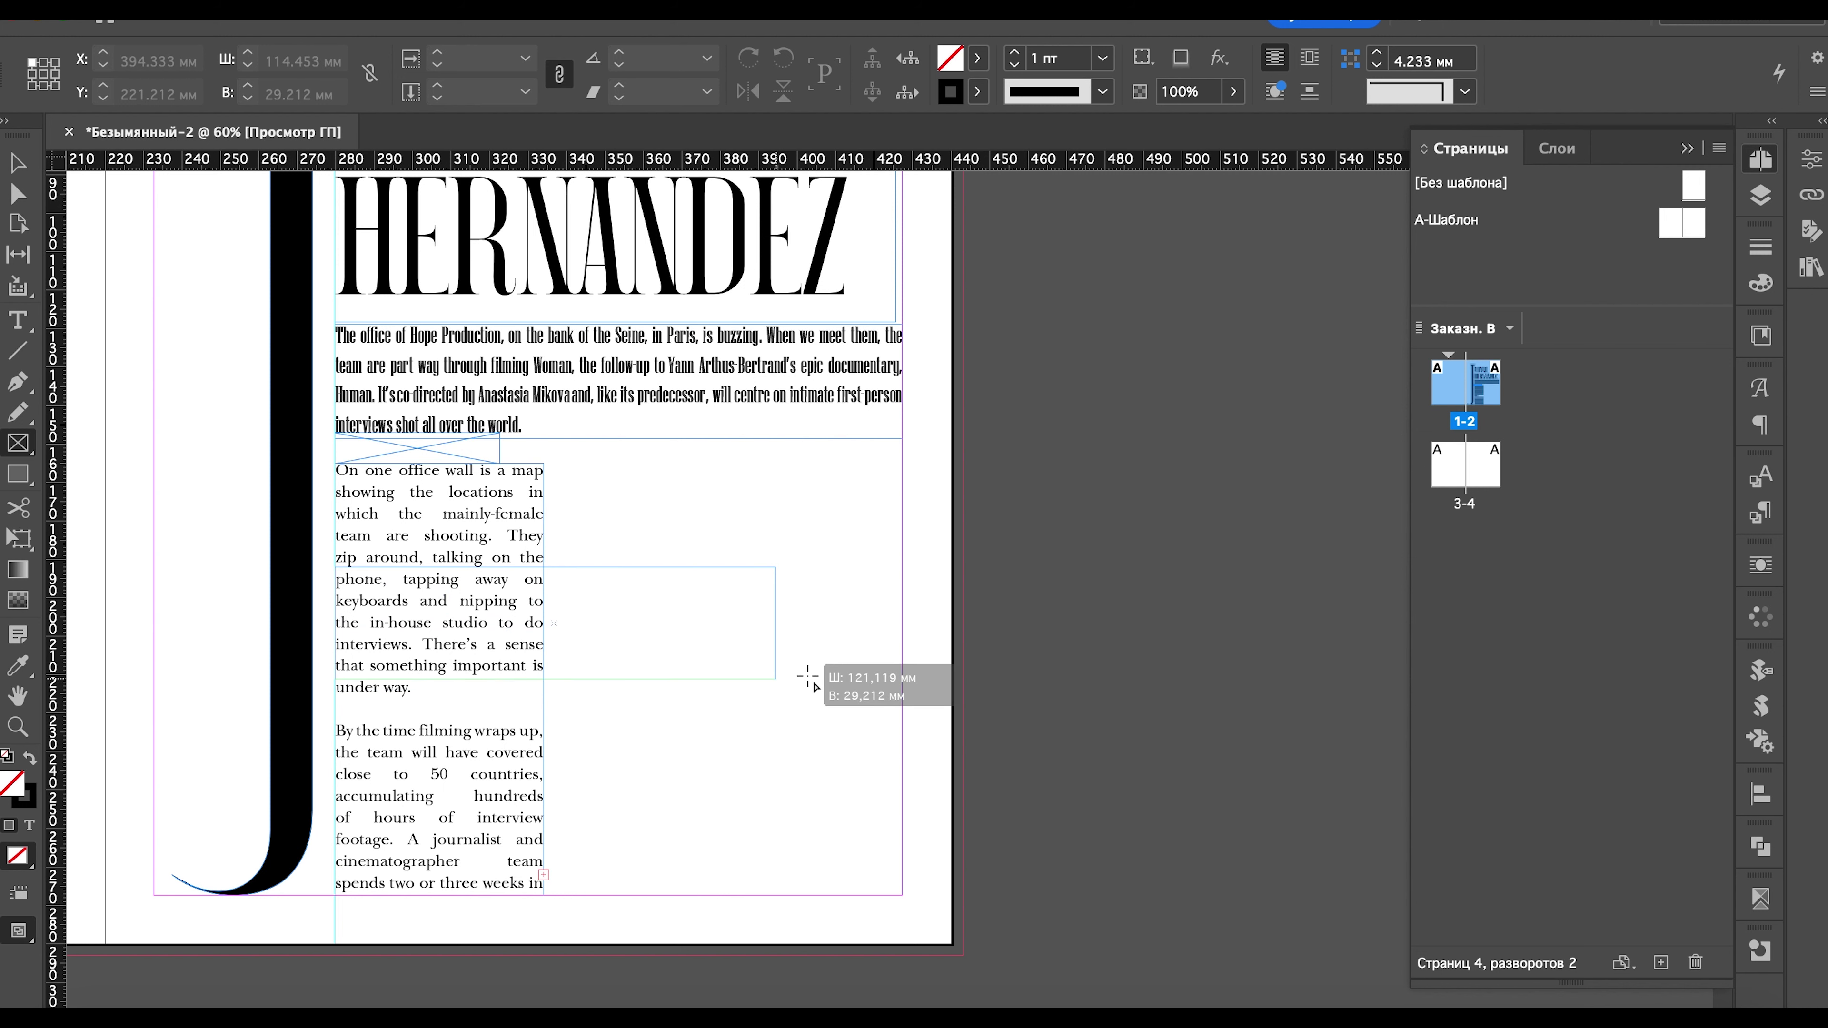
- Finish the empty frame and set its width to 8 mm from the centre, making it 8 × 26 mm
{"action": "left_click_drag", "start_coordinate": [881, 671], "coordinate": [901, 667]}
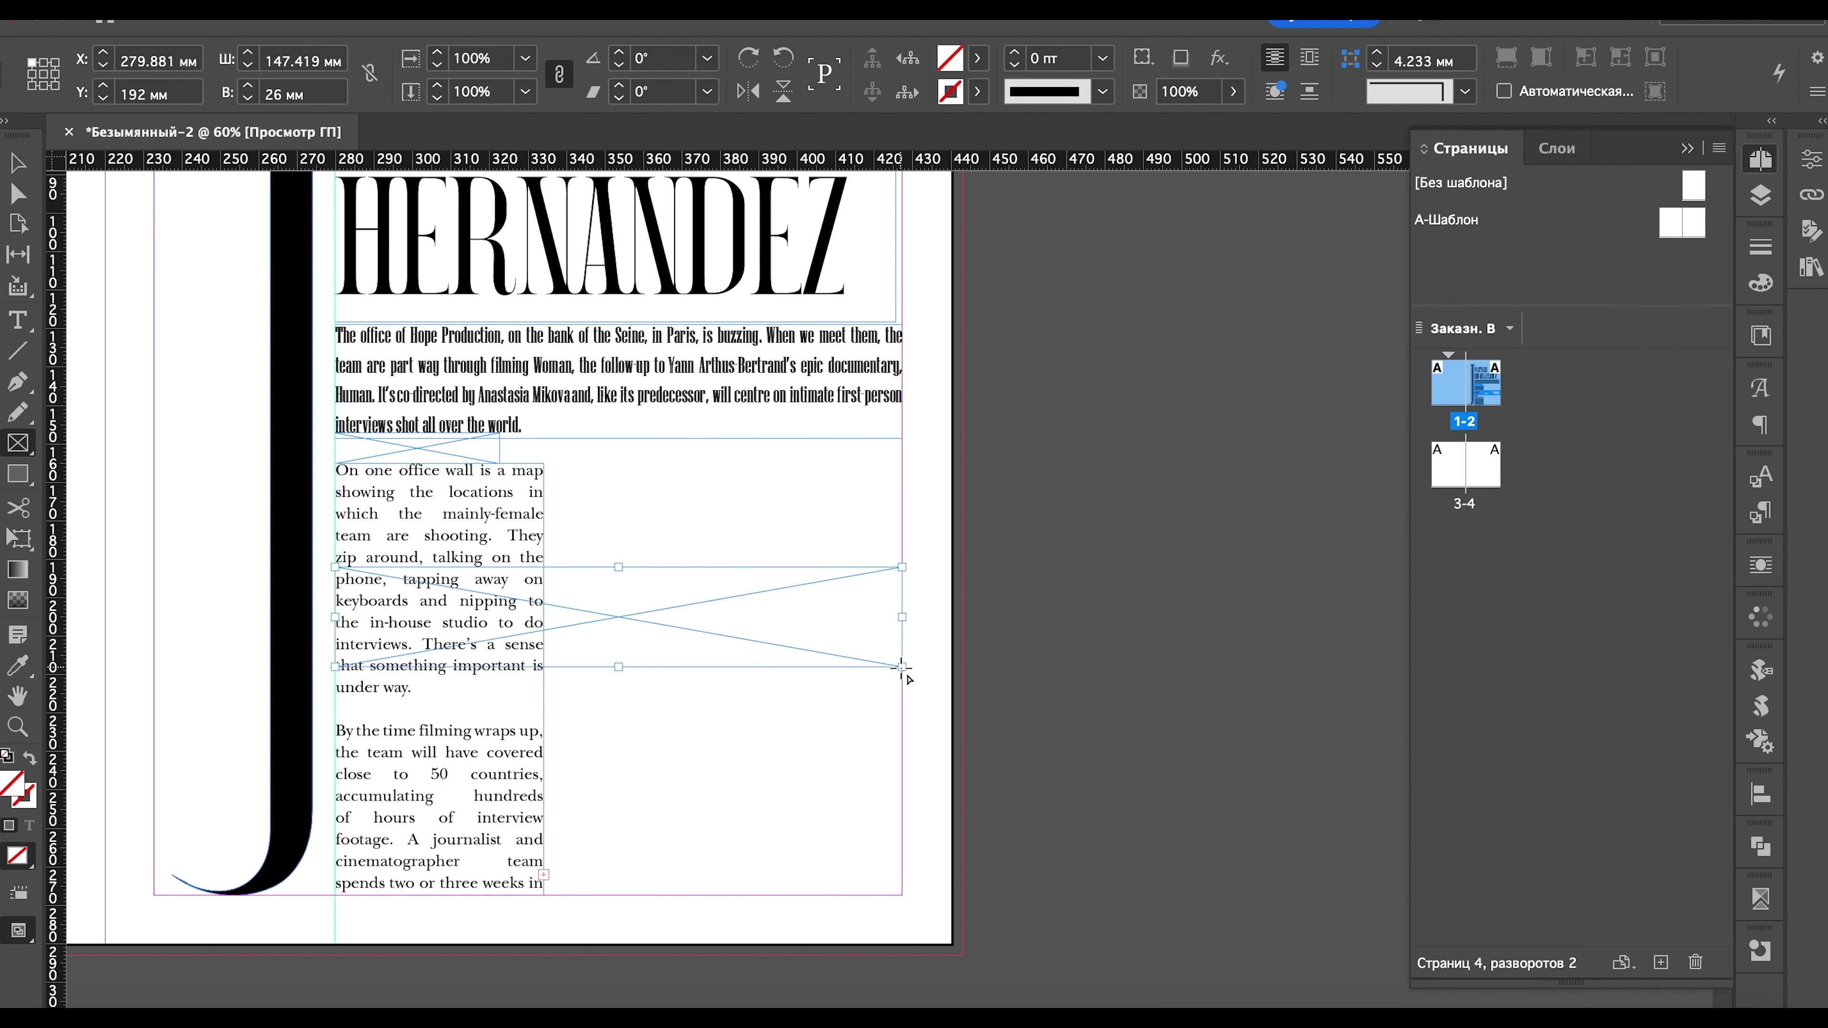
{"action": "left_click", "coordinate": [1811, 161]}
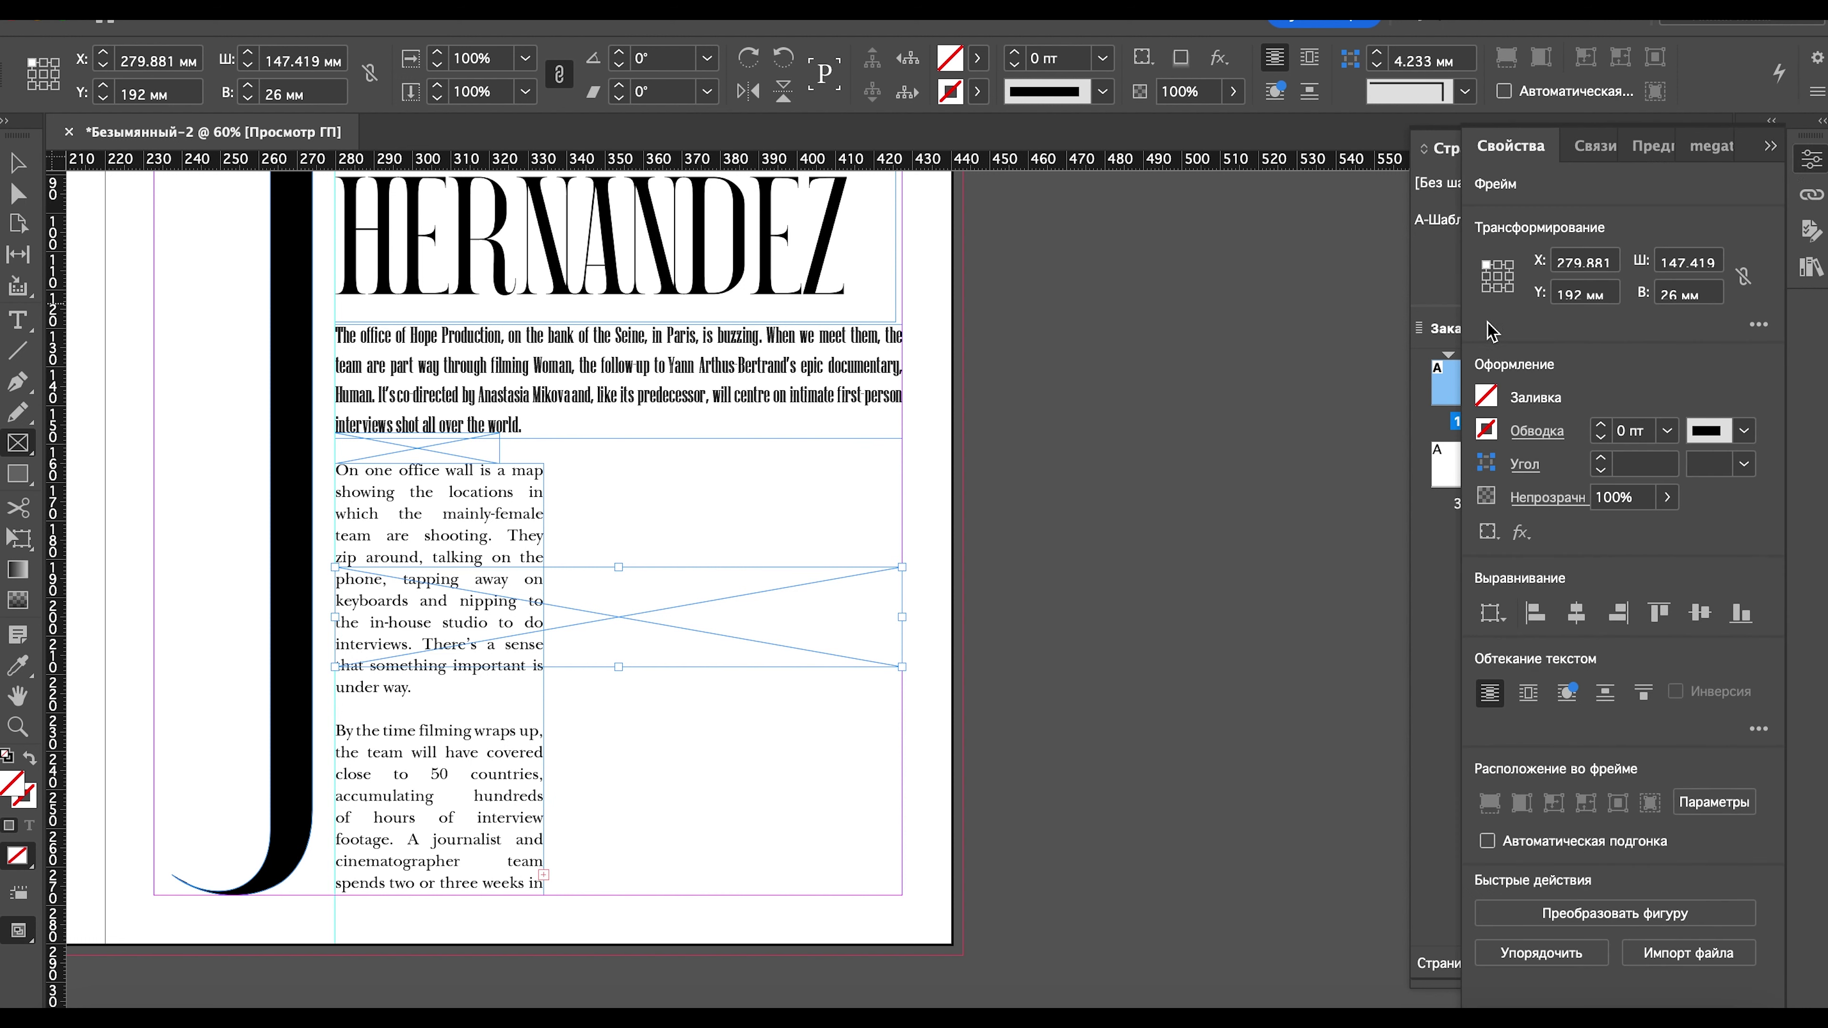
{"action": "left_click", "coordinate": [1499, 277]}
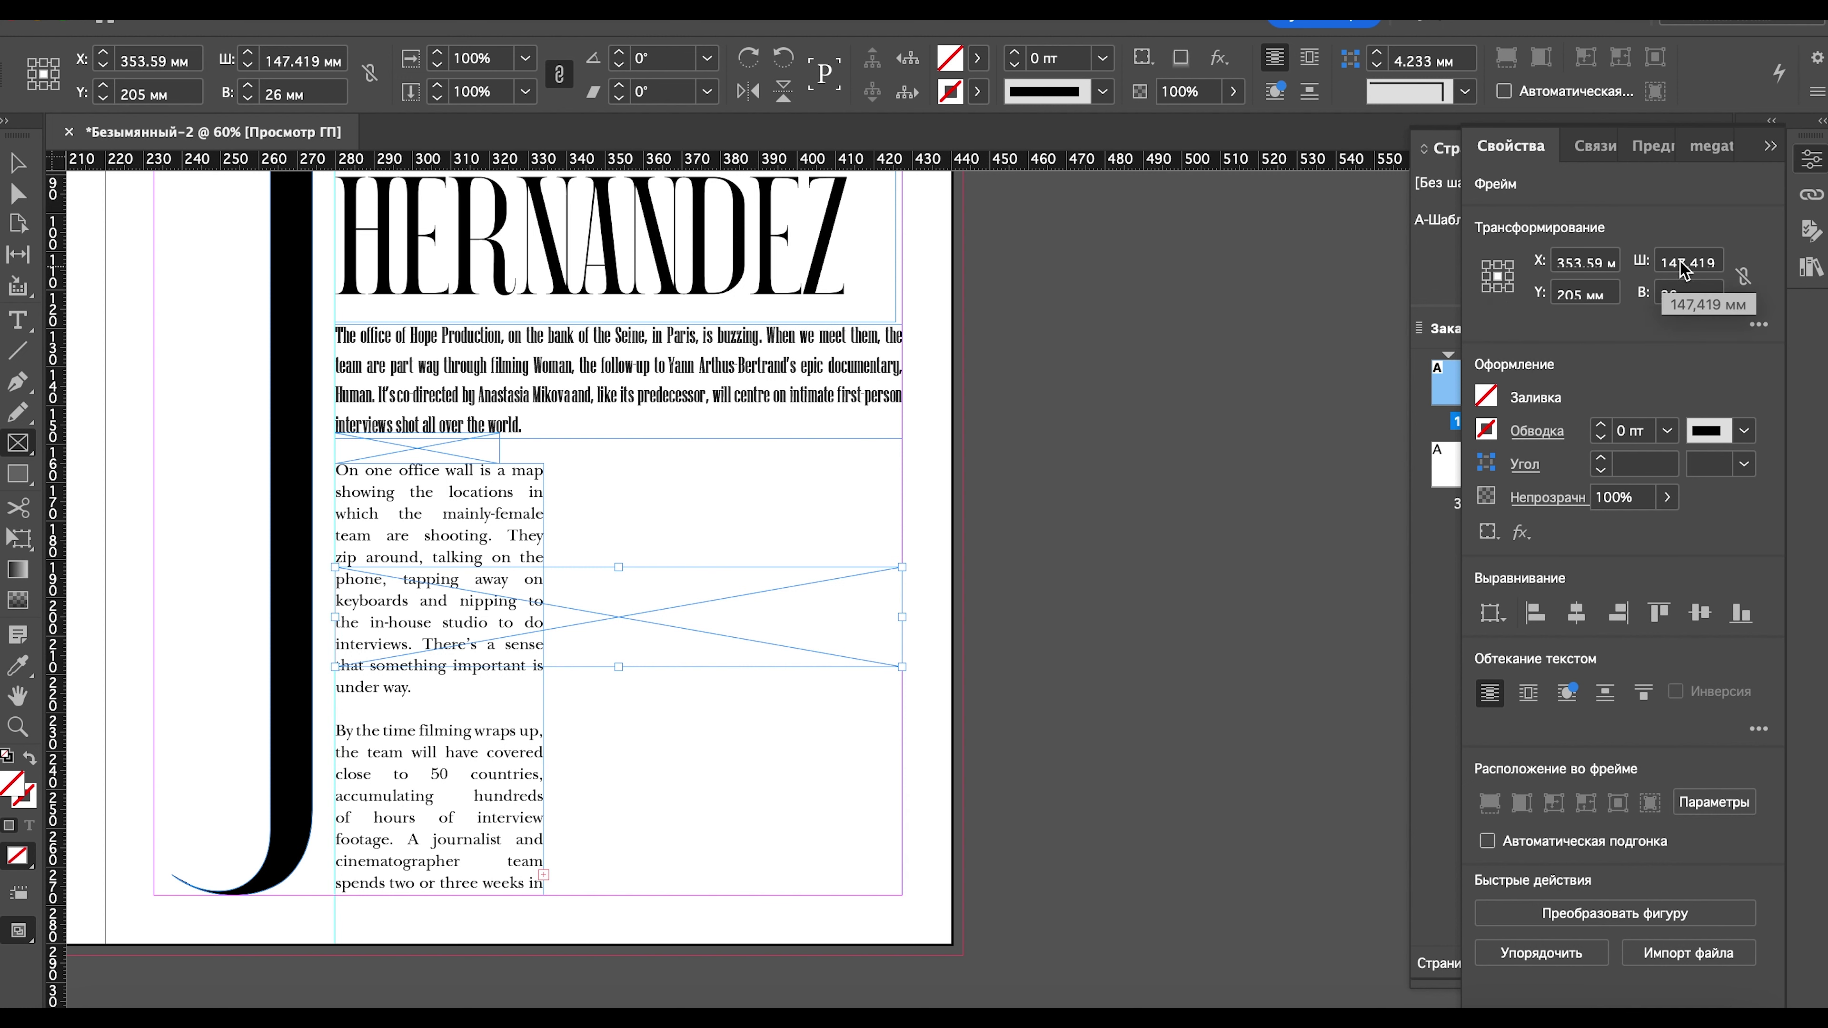
{"action": "left_click", "coordinate": [1694, 261]}
{"action": "double_click", "coordinate": [1712, 261]}
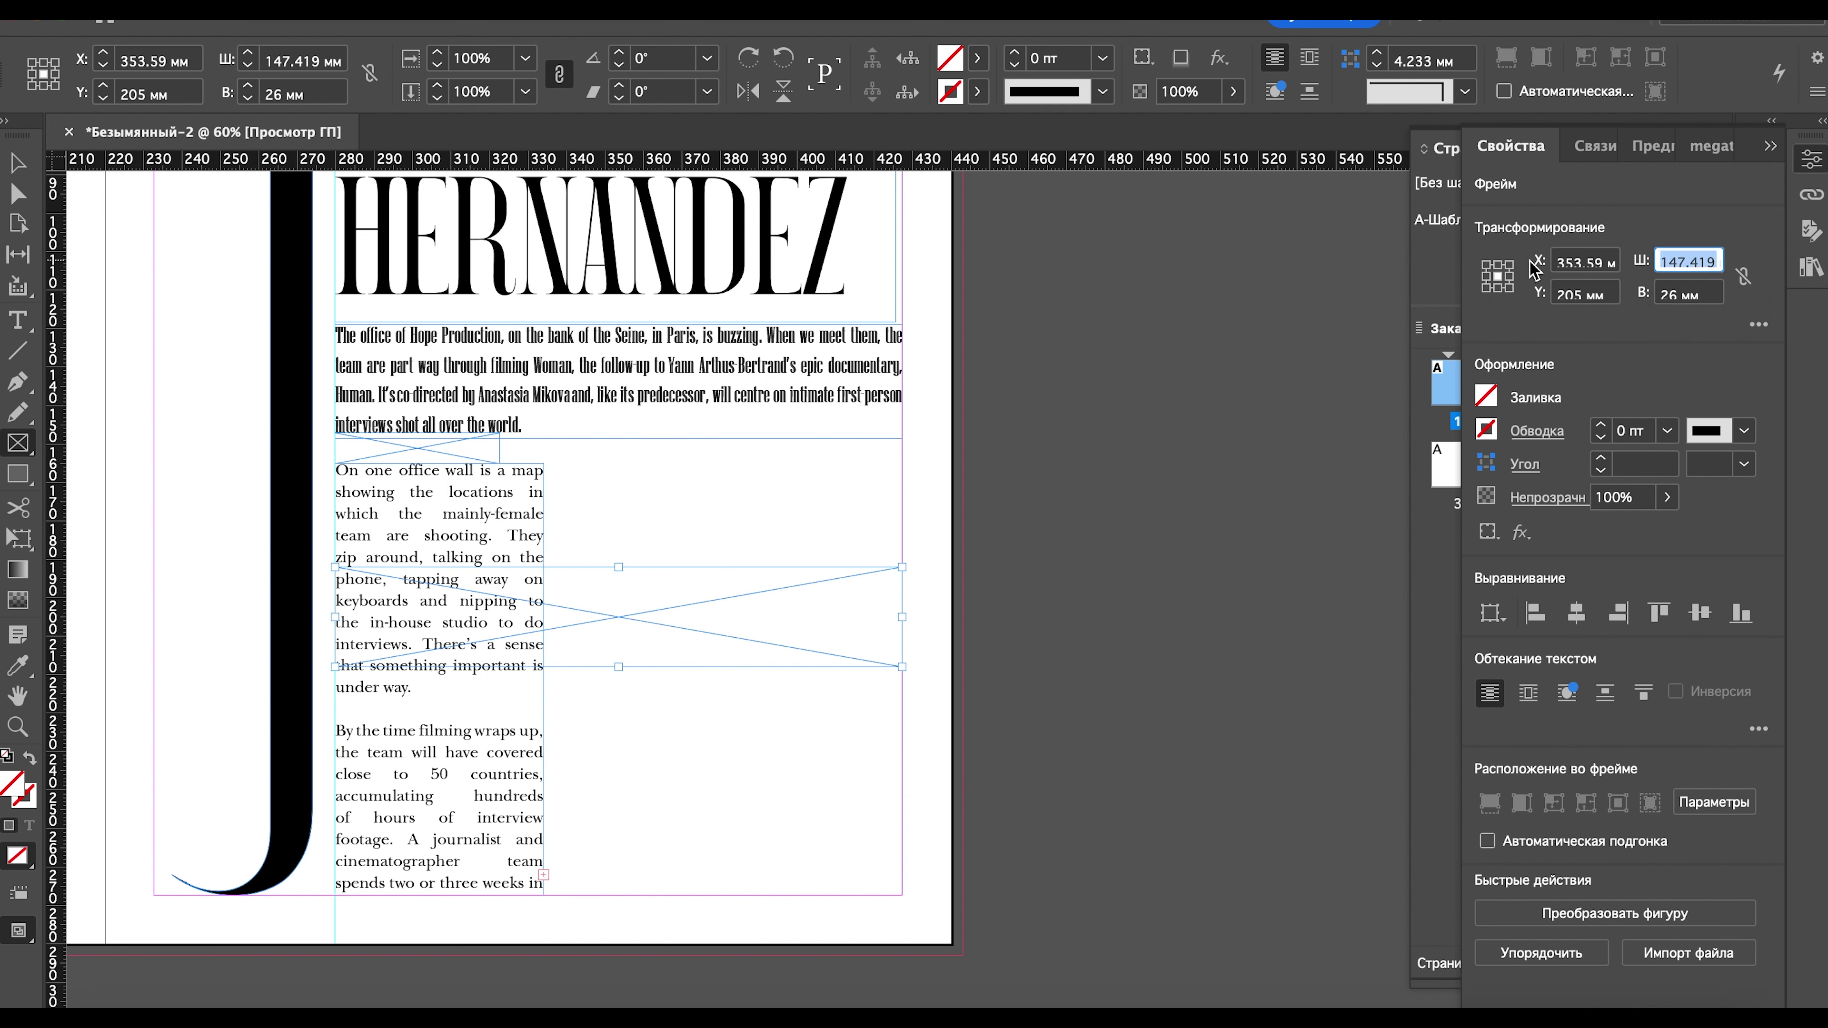
{"action": "type", "text": "8 мм"}
{"action": "key", "text": "Return"}
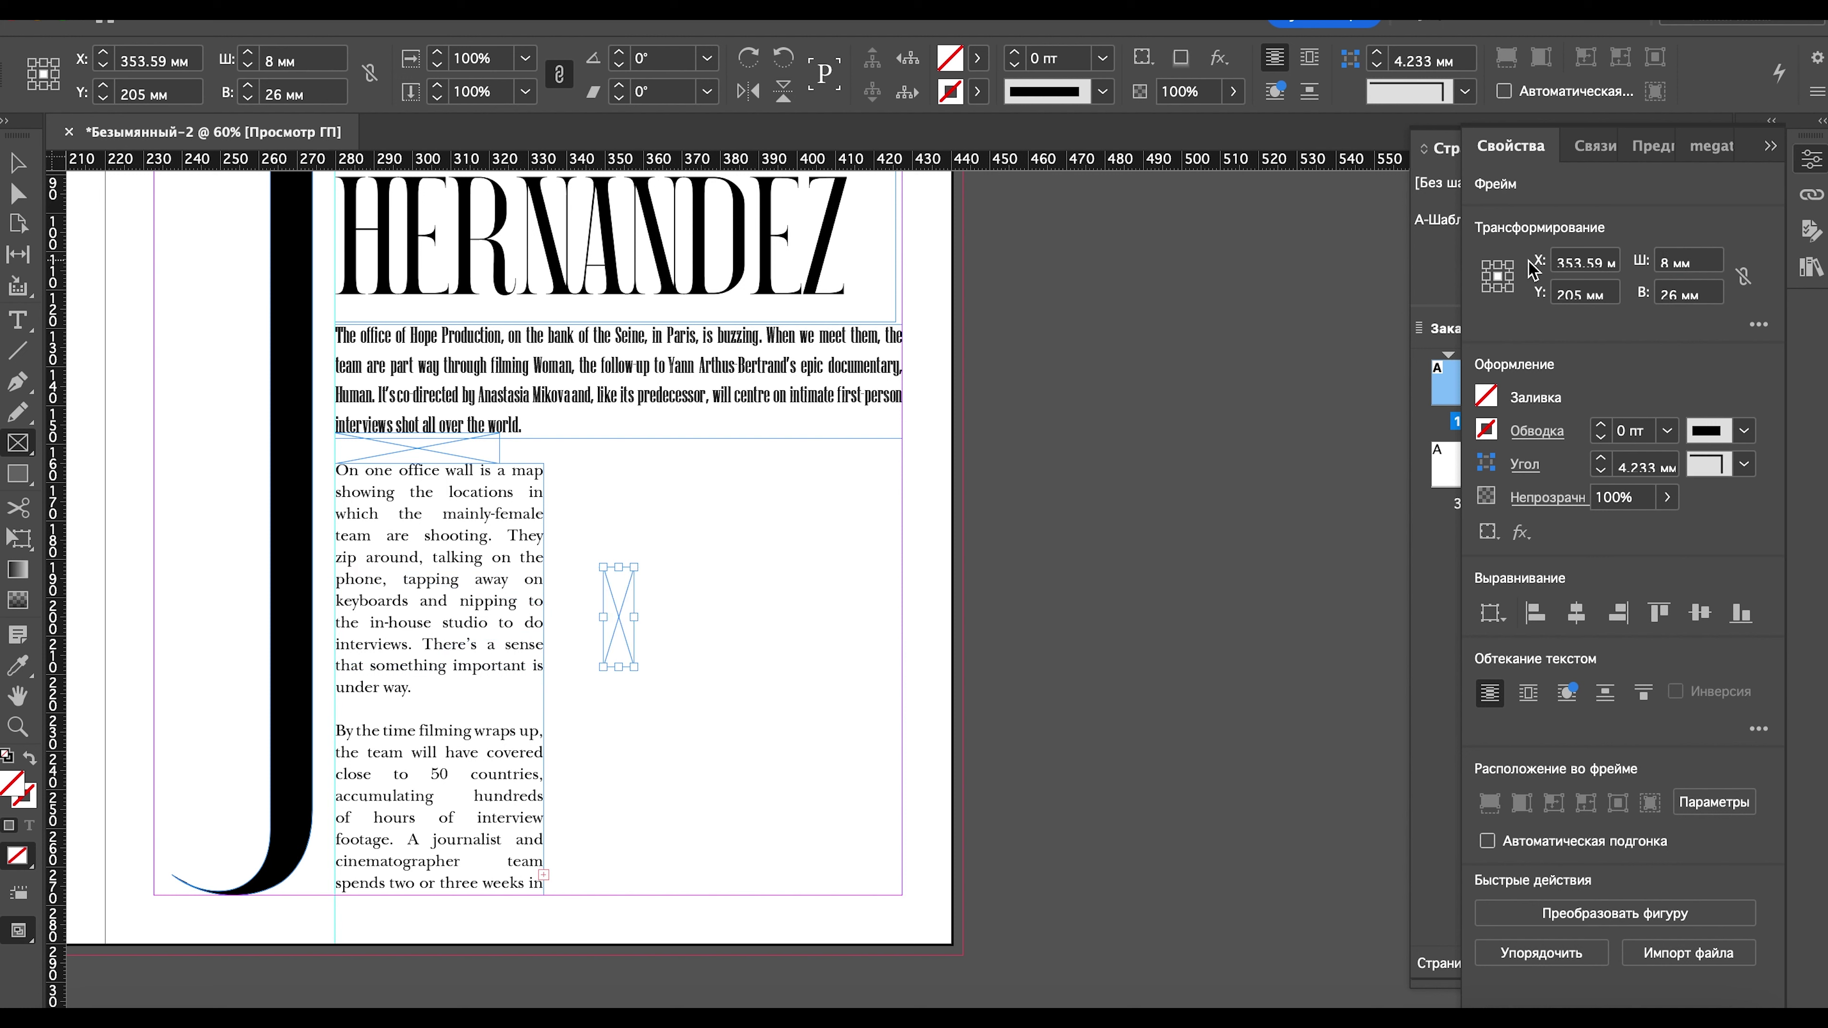
- Widen the article text column to 69.71 mm toward the slim frame
{"action": "left_click", "coordinate": [17, 165]}
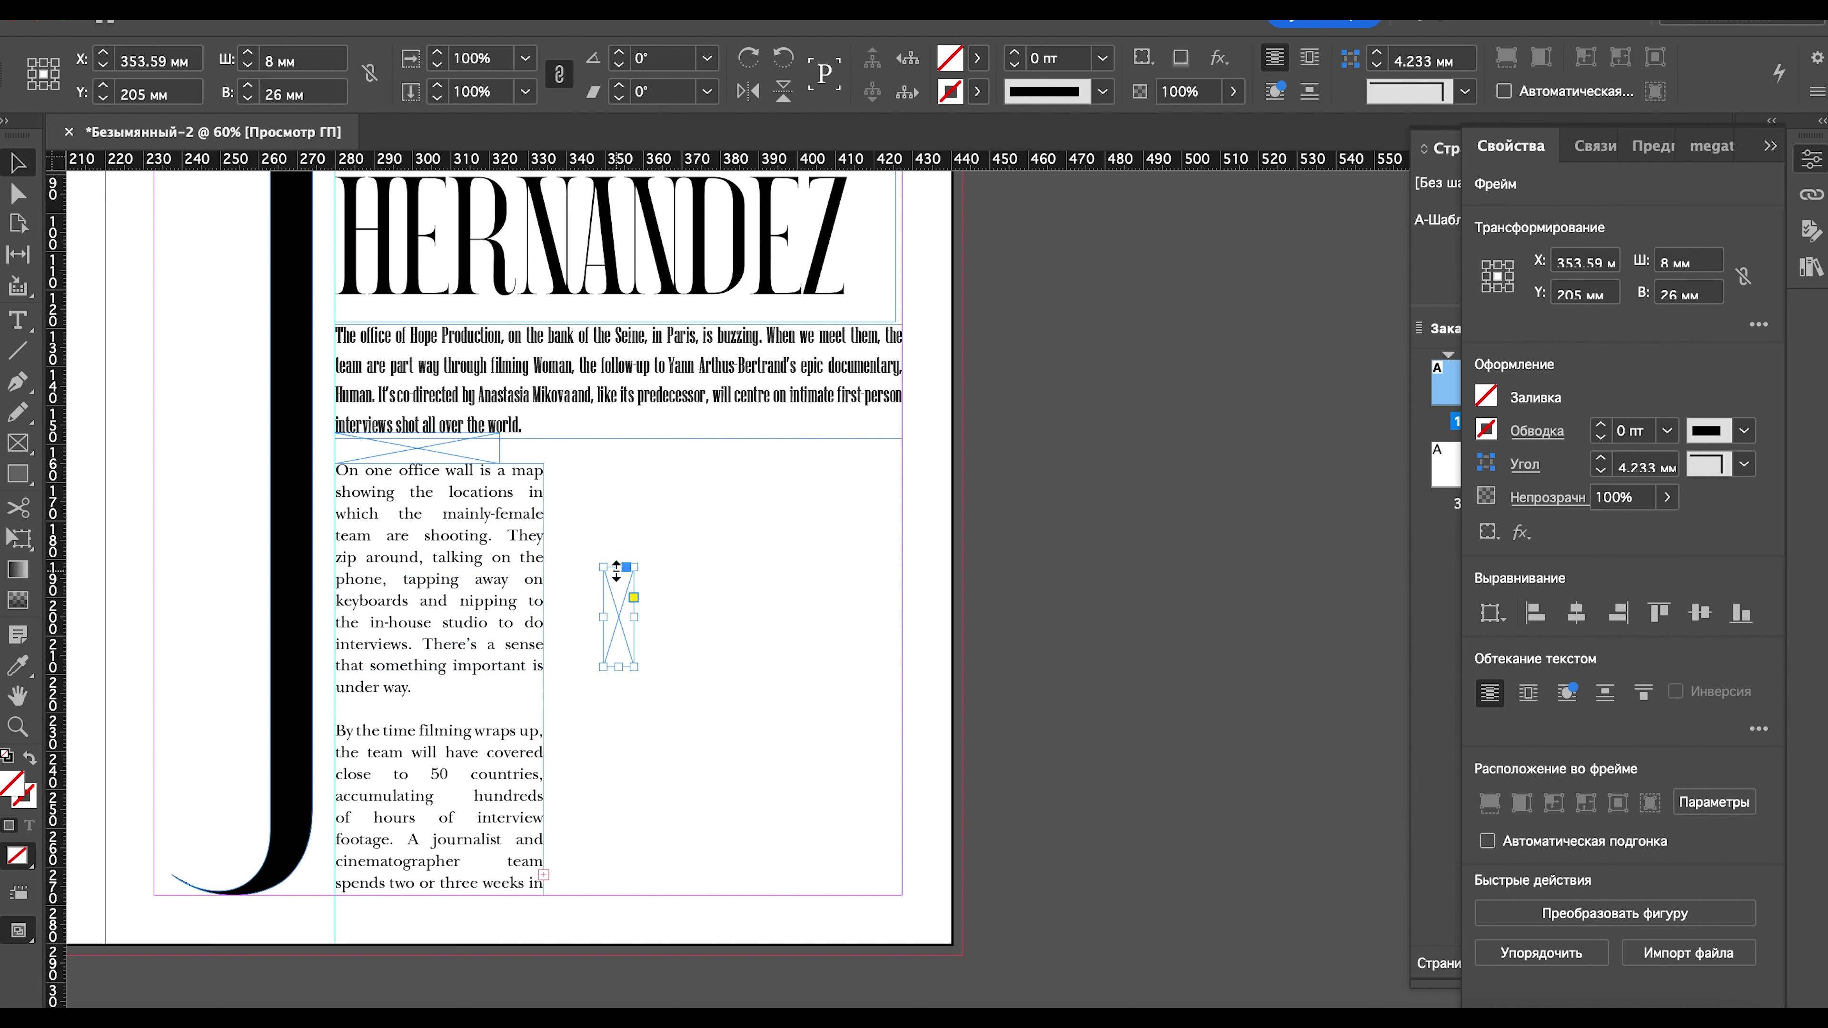
{"action": "left_click", "coordinate": [541, 643]}
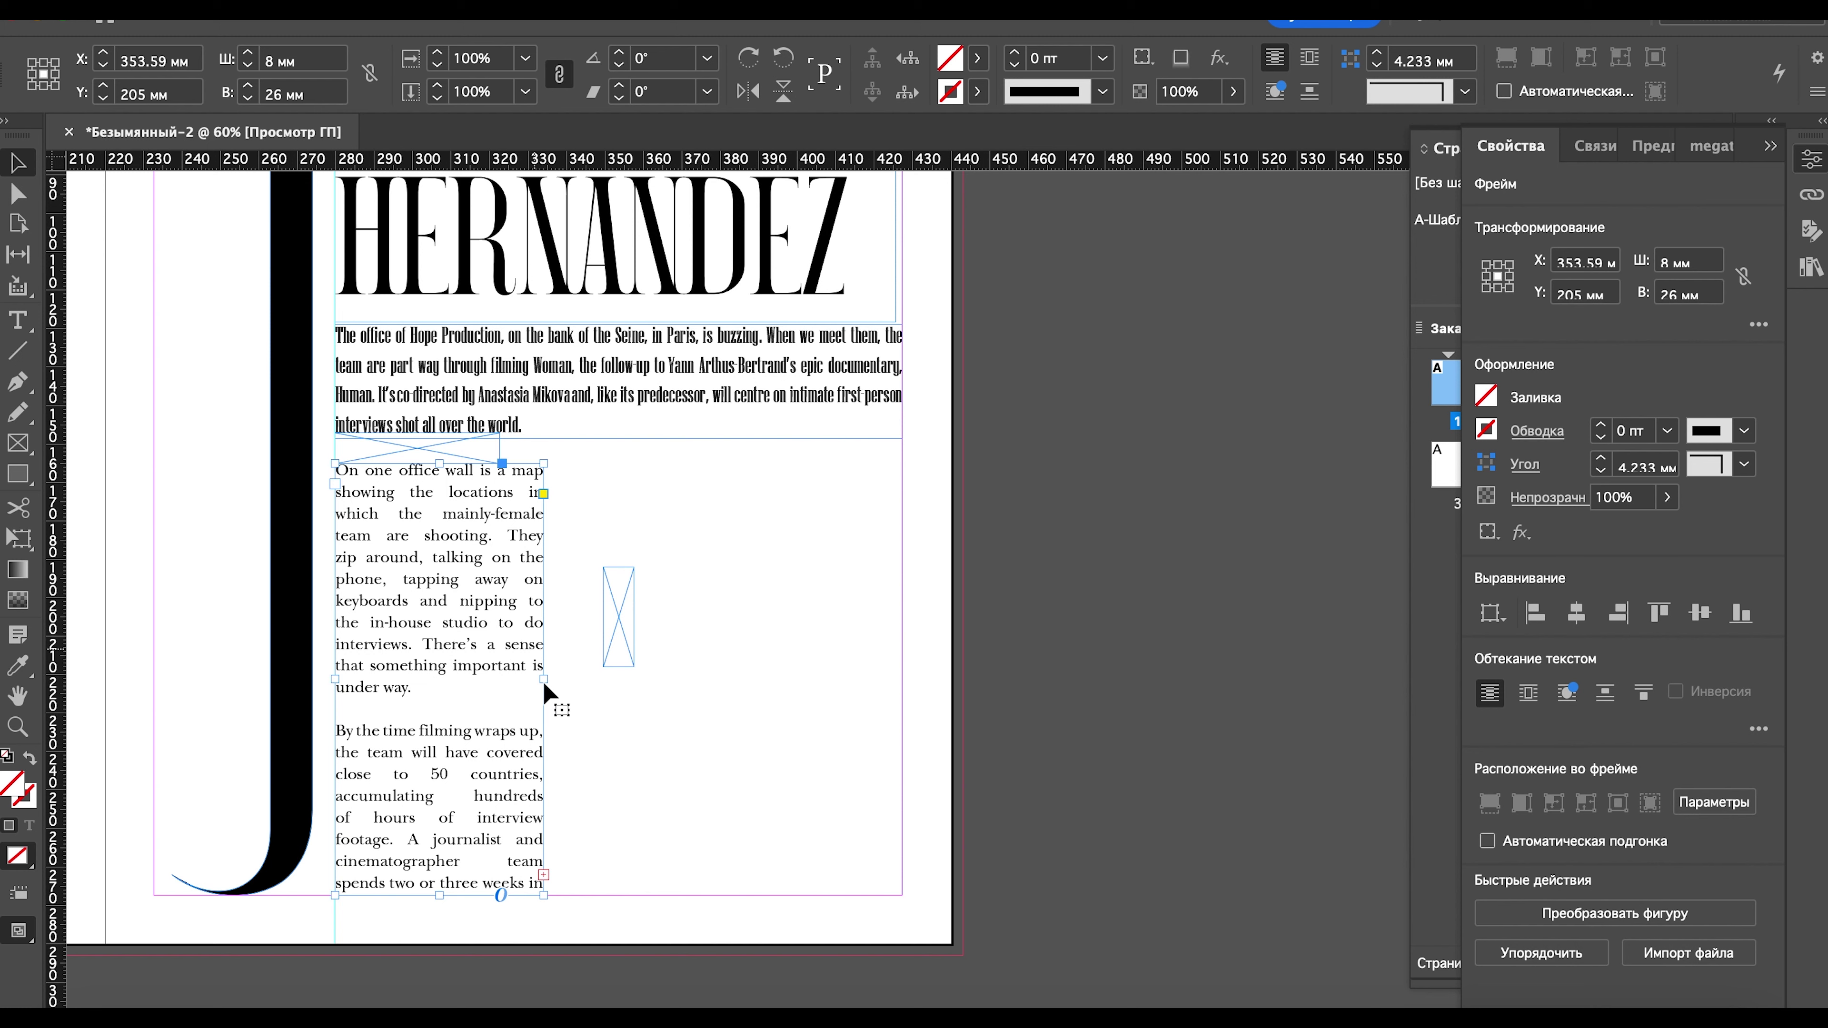
{"action": "left_click_drag", "start_coordinate": [545, 684], "coordinate": [603, 673]}
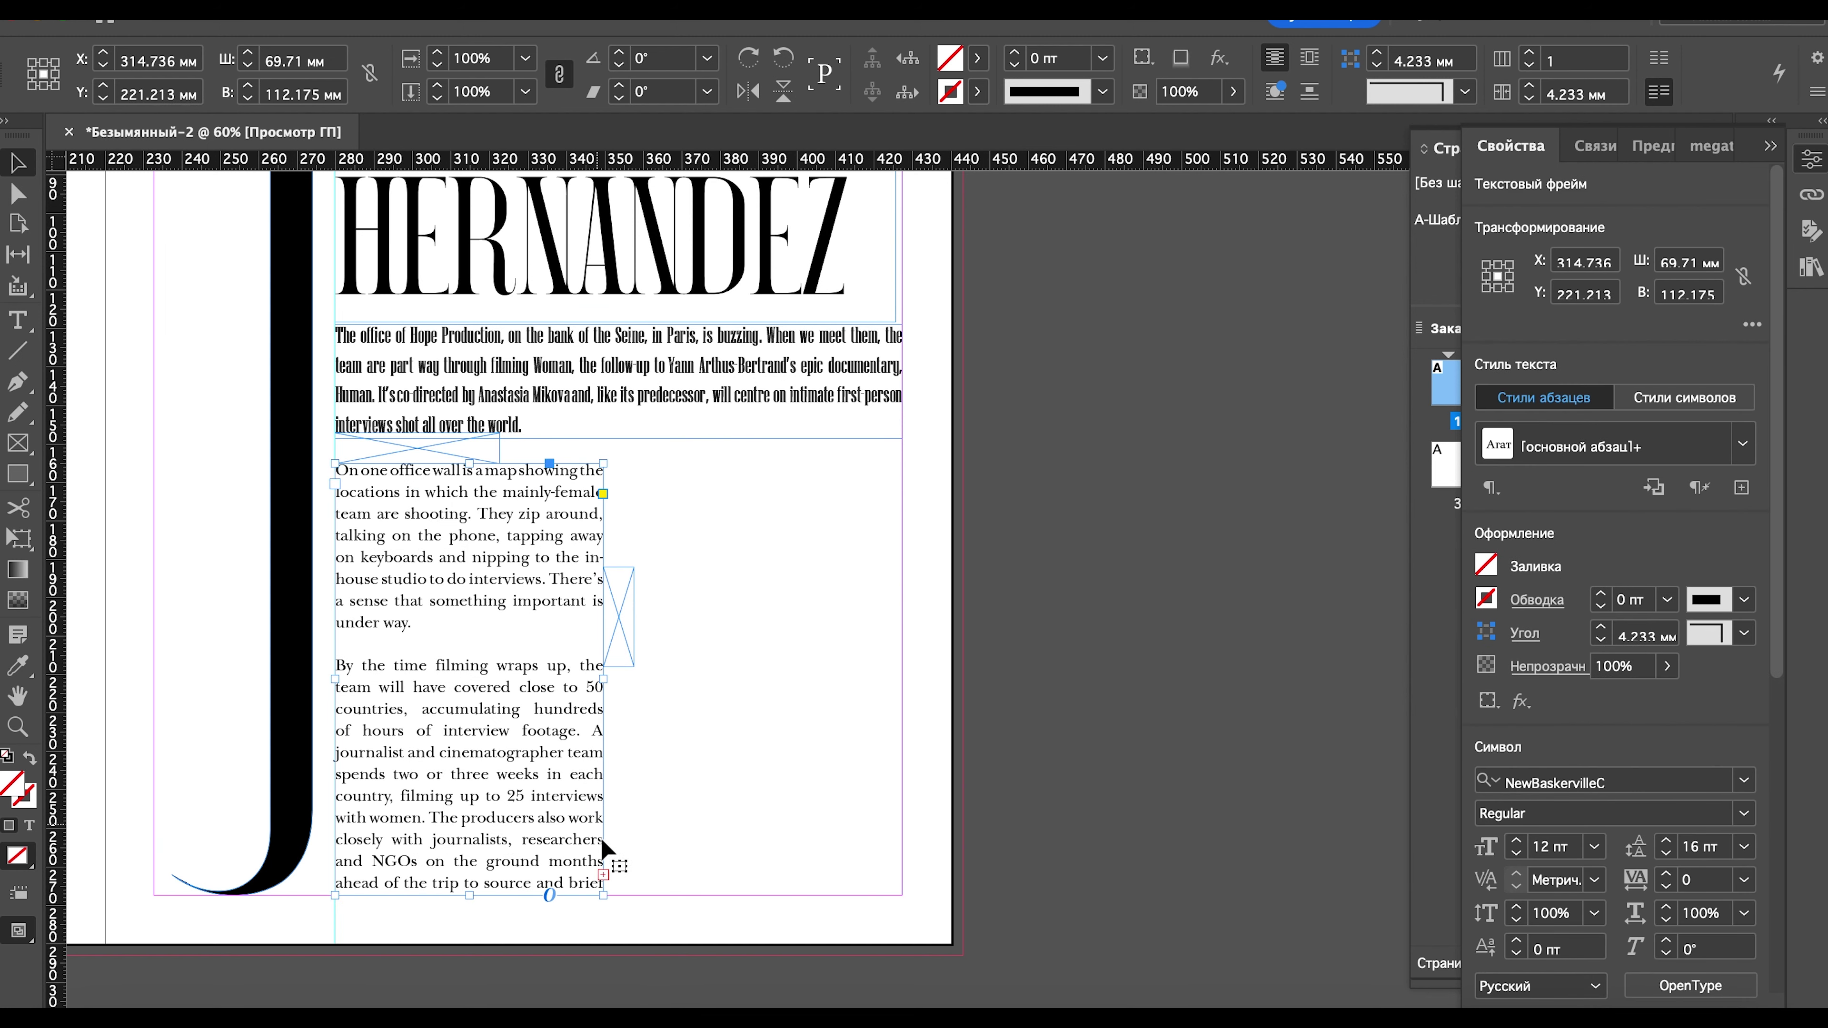
- Thread the first column's overflow text into a new frame as the second column
{"action": "left_click", "coordinate": [603, 874]}
{"action": "left_click", "coordinate": [673, 726]}
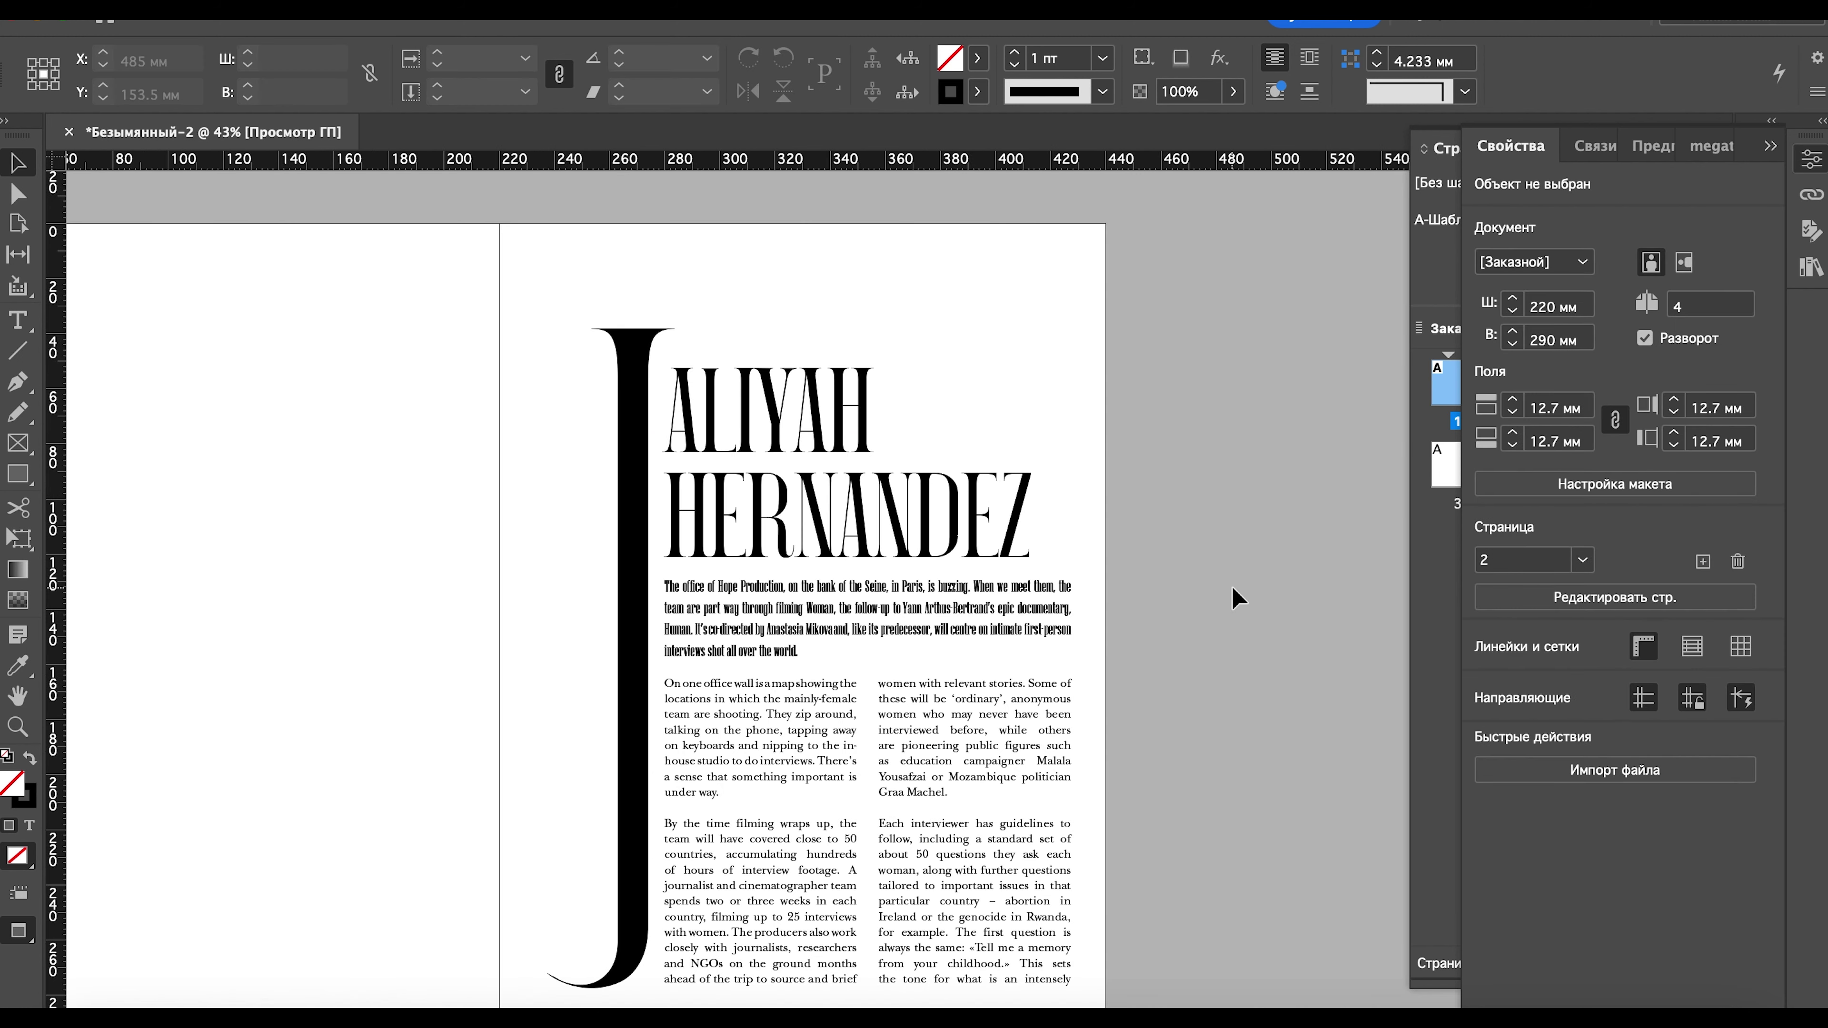
{"action": "scroll", "coordinate": [1231, 586], "scroll_direction": "down", "scroll_amount": 2}
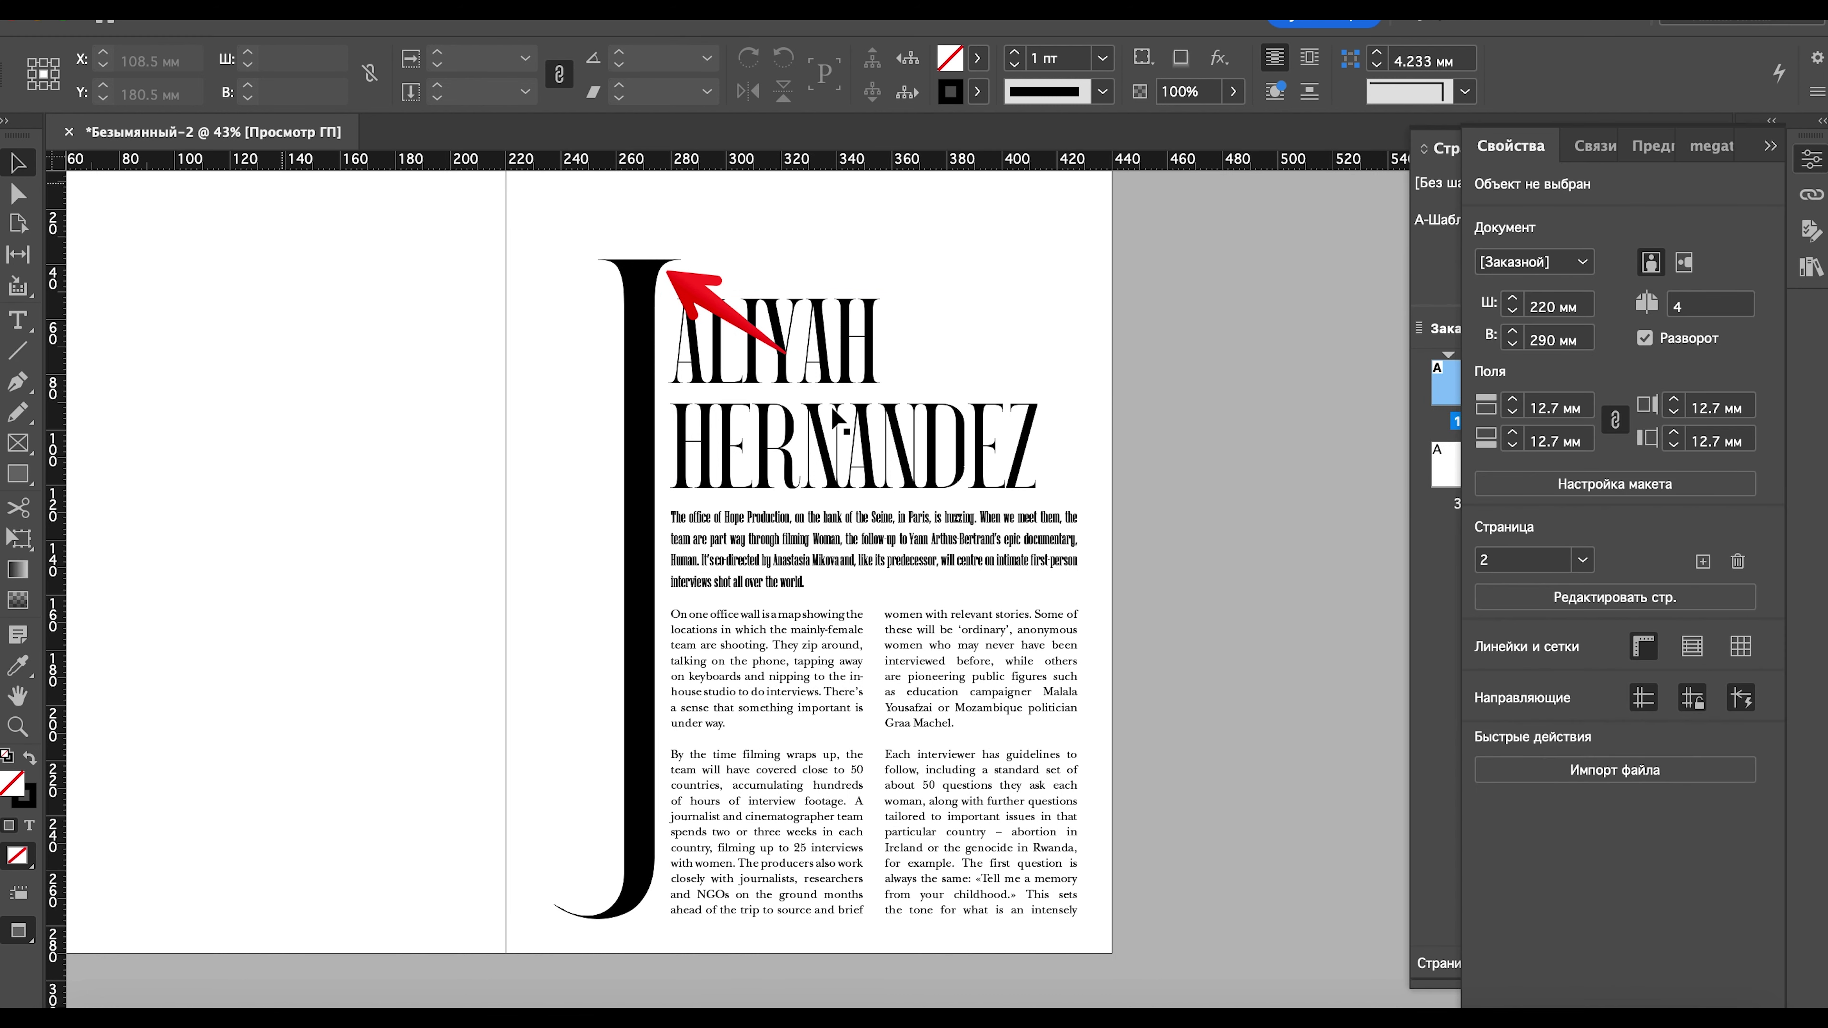
- Raise the title, lead and body frames together on the article page
{"action": "key", "text": "w"}
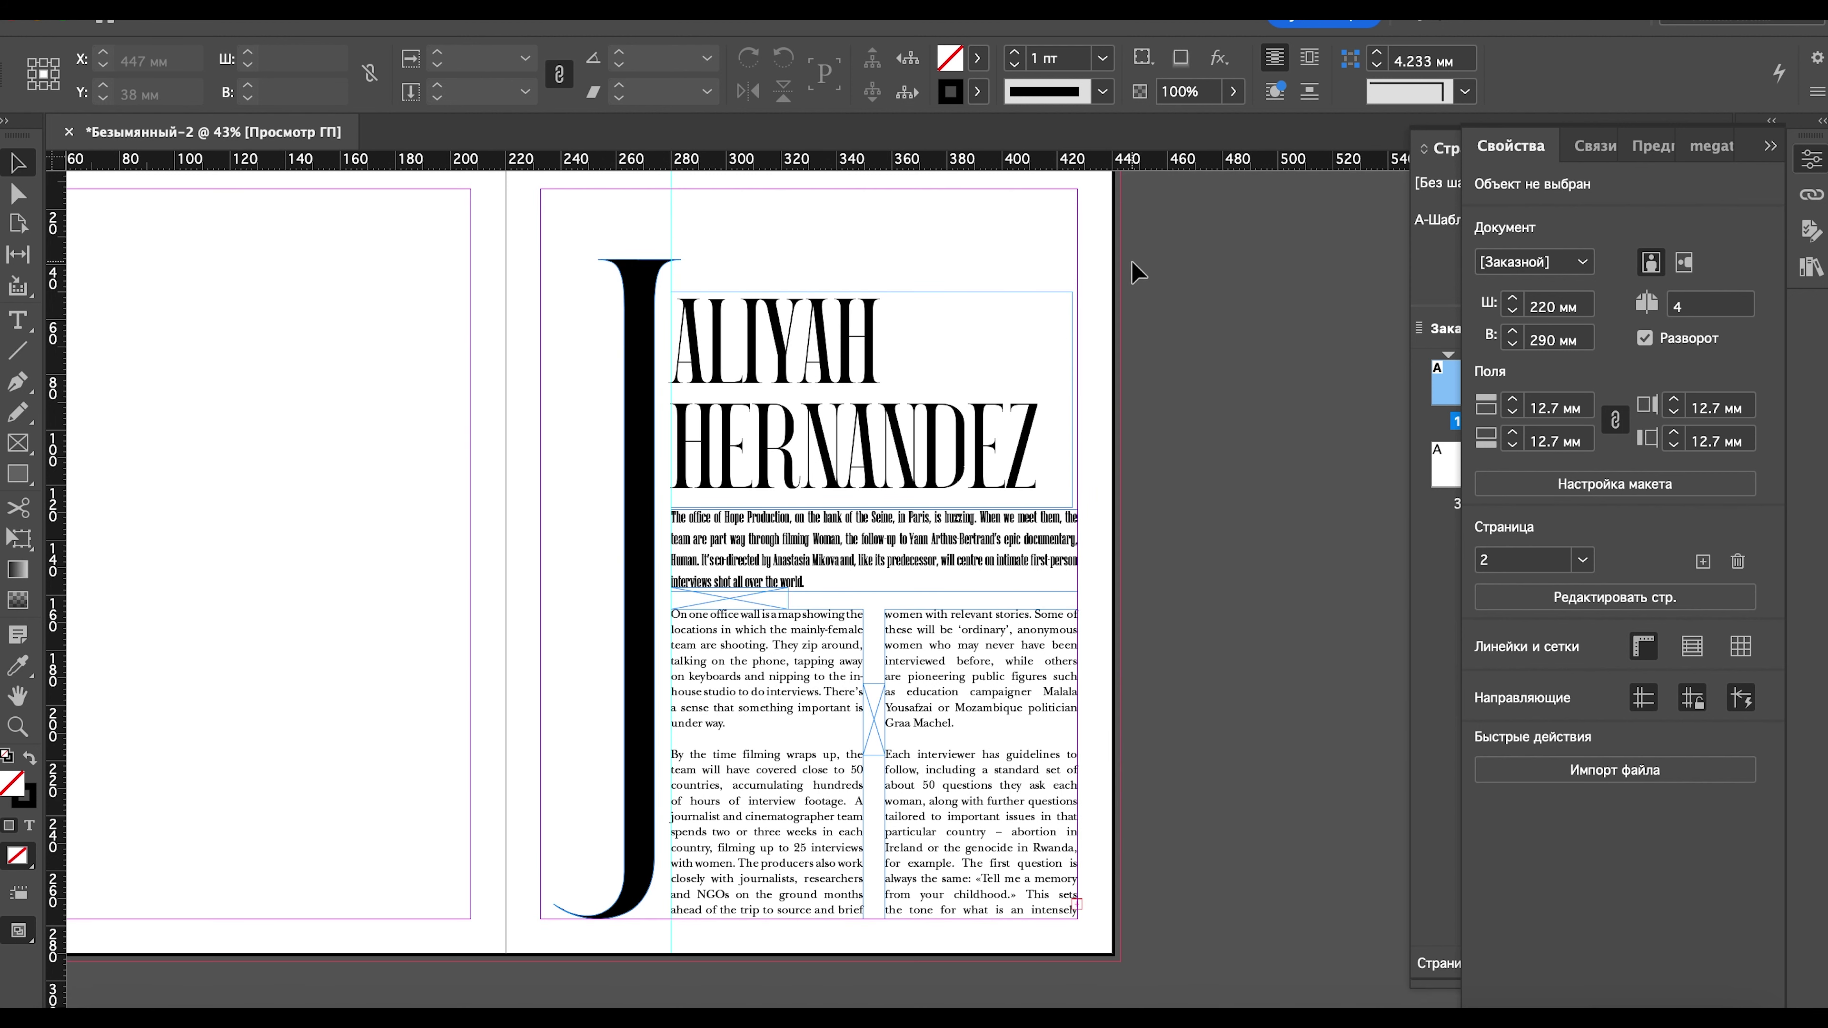
{"action": "left_click_drag", "start_coordinate": [735, 966], "coordinate": [728, 456]}
{"action": "left_click", "coordinate": [1176, 666]}
{"action": "key", "text": "w"}
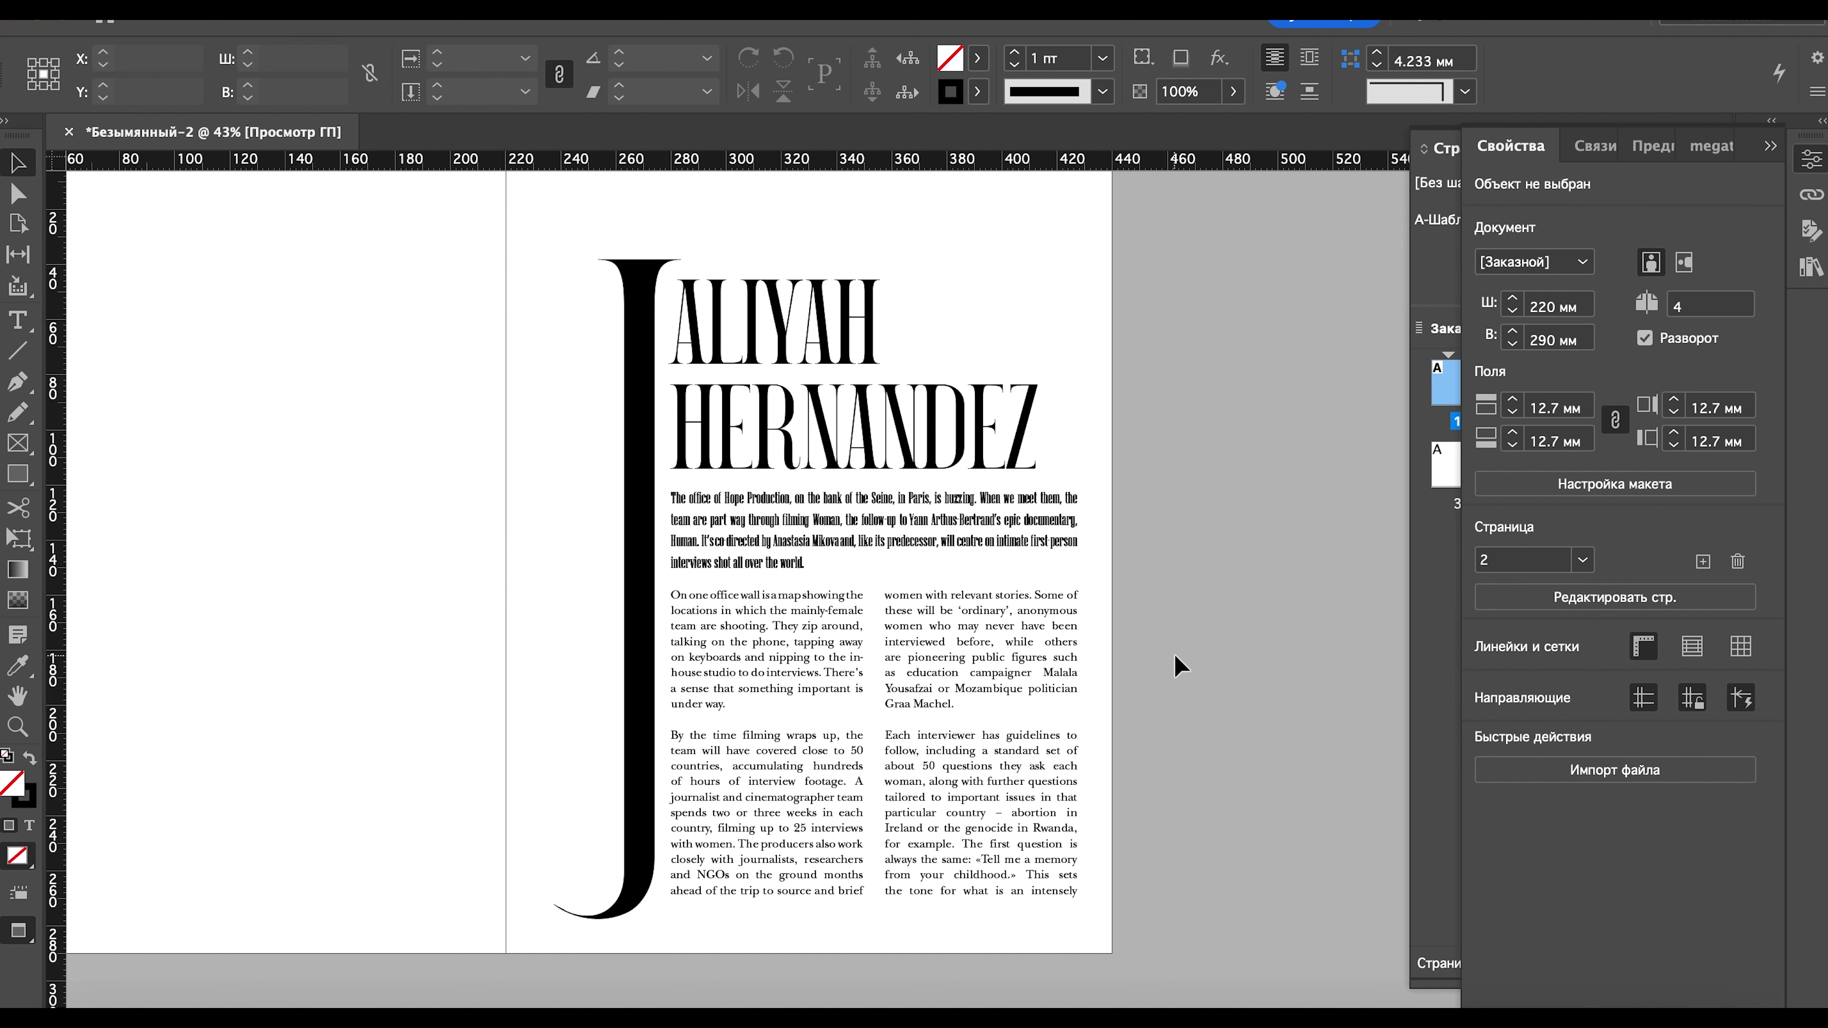
{"action": "key", "text": "w"}
{"action": "scroll", "coordinate": [1060, 684], "scroll_direction": "up", "scroll_amount": 1}
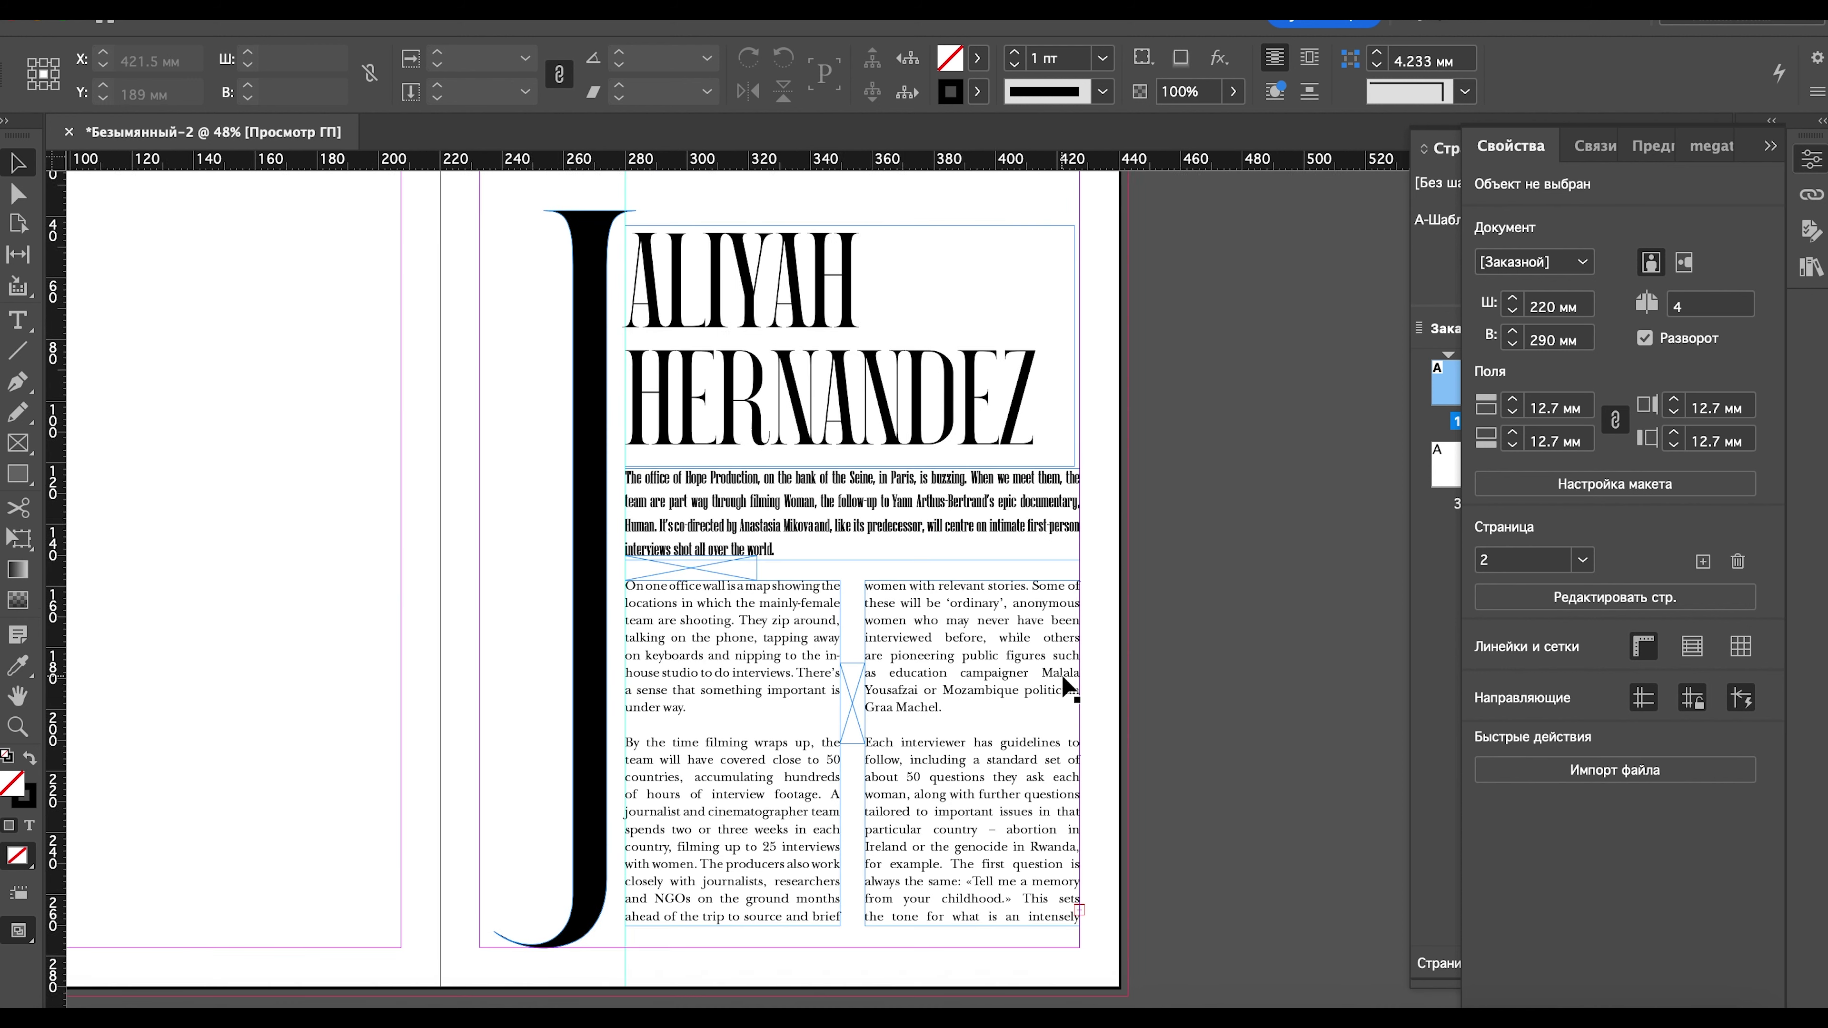
{"action": "scroll", "coordinate": [1060, 684], "scroll_direction": "down", "scroll_amount": 3}
{"action": "scroll", "coordinate": [811, 792], "scroll_direction": "up", "scroll_amount": 2}
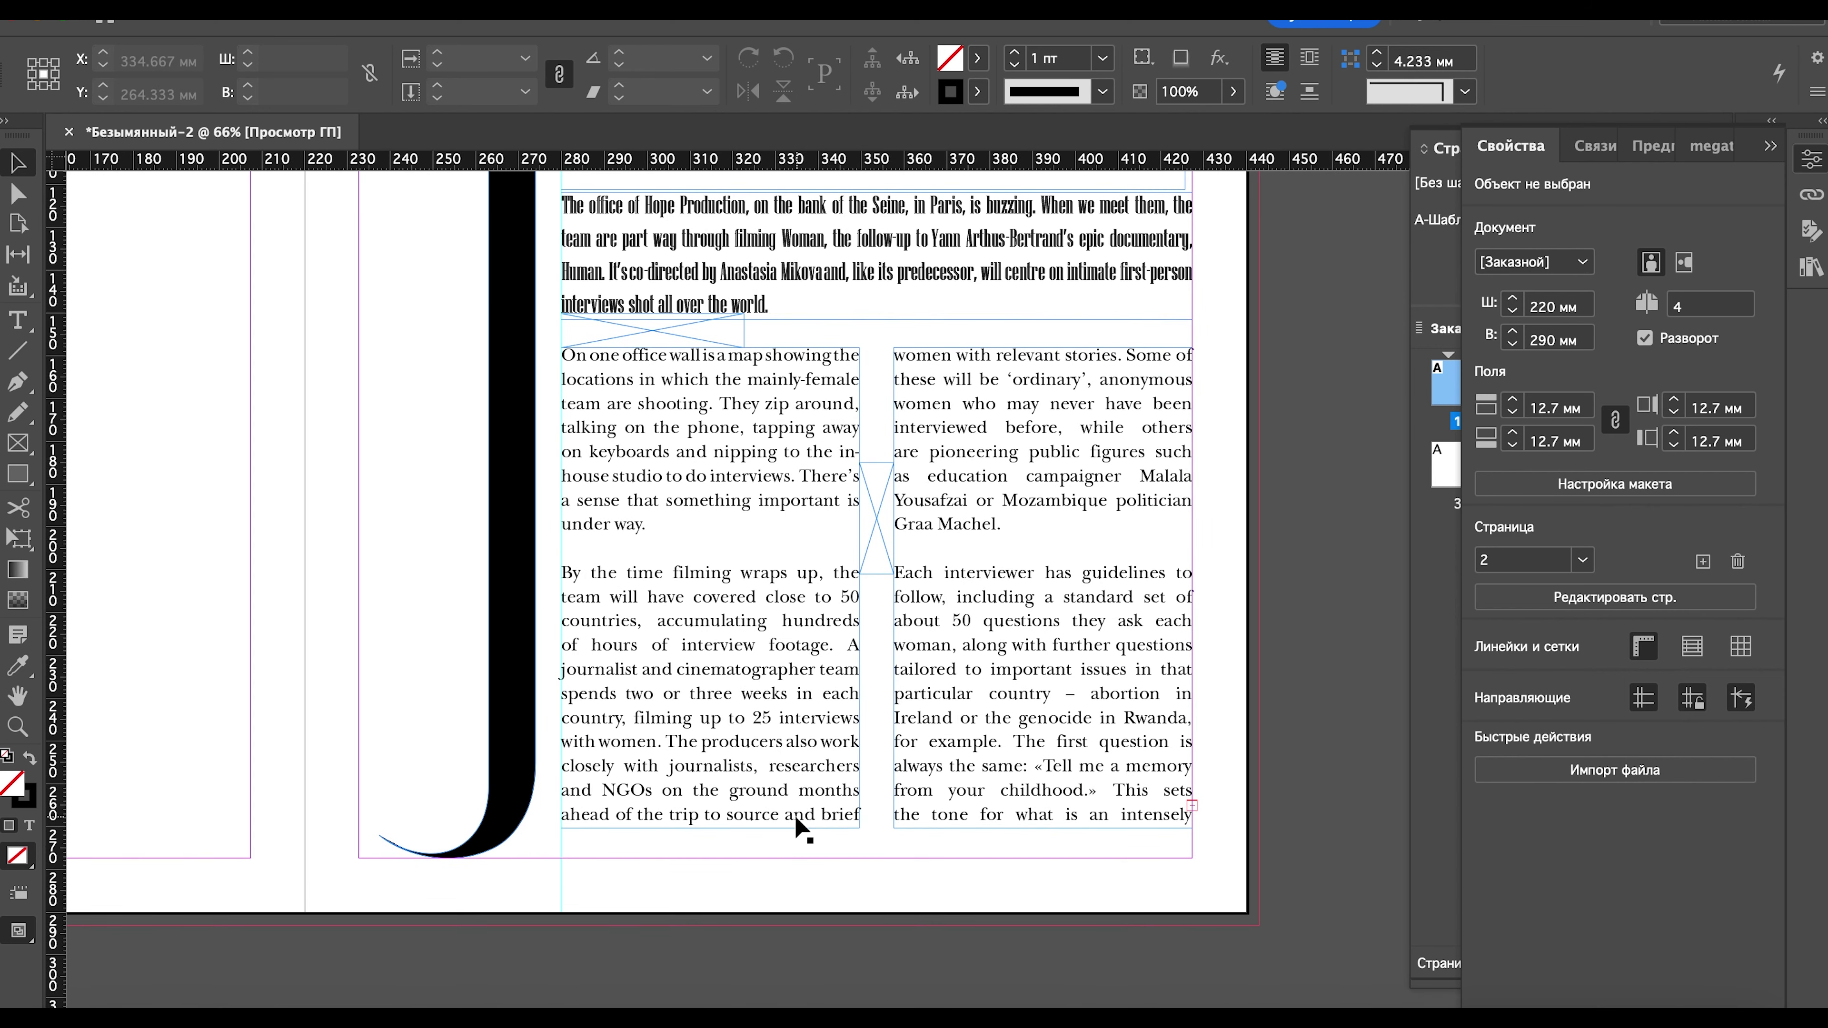
- Shorten the linked body columns so the text rebalances, checking in preview
{"action": "left_click", "coordinate": [989, 824]}
{"action": "left_click_drag", "start_coordinate": [876, 830], "coordinate": [876, 805]}
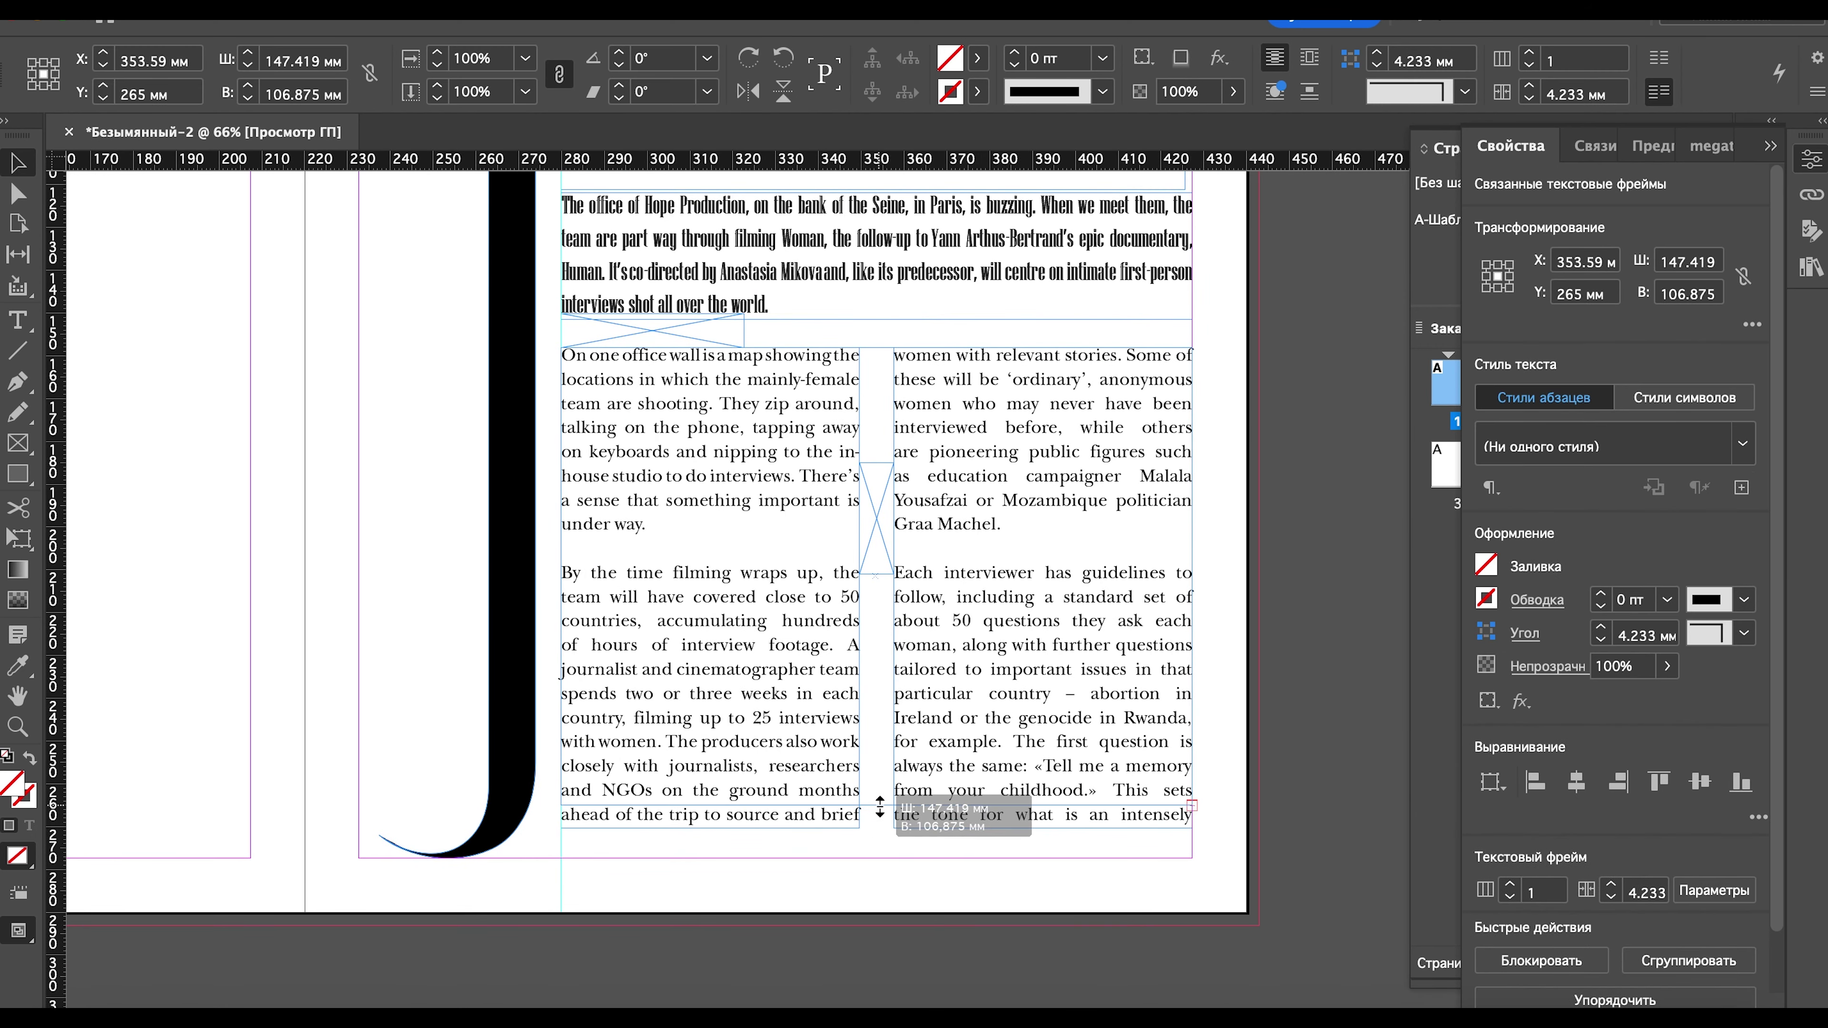
{"action": "left_click", "coordinate": [1281, 788]}
{"action": "key", "text": "w"}
{"action": "scroll", "coordinate": [1281, 788], "scroll_direction": "down", "scroll_amount": 2}
{"action": "scroll", "coordinate": [1281, 788], "scroll_direction": "down", "scroll_amount": 1}
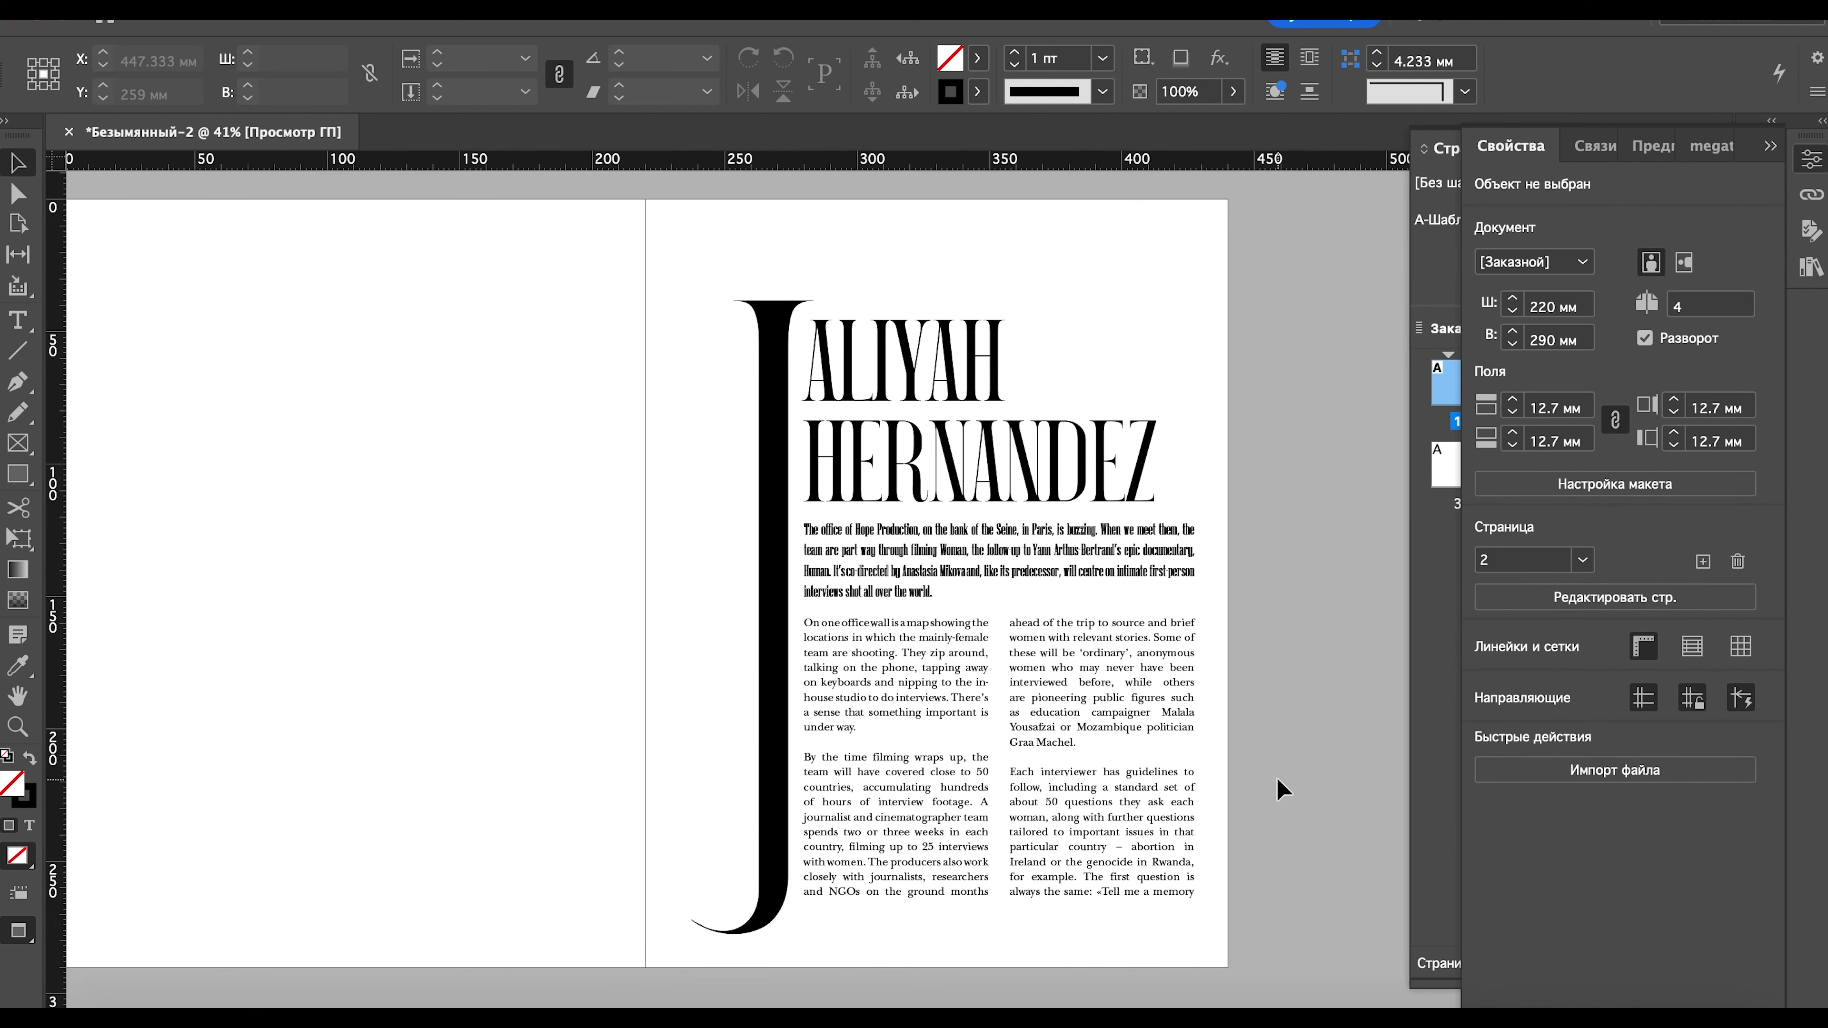
{"action": "key", "text": "w"}
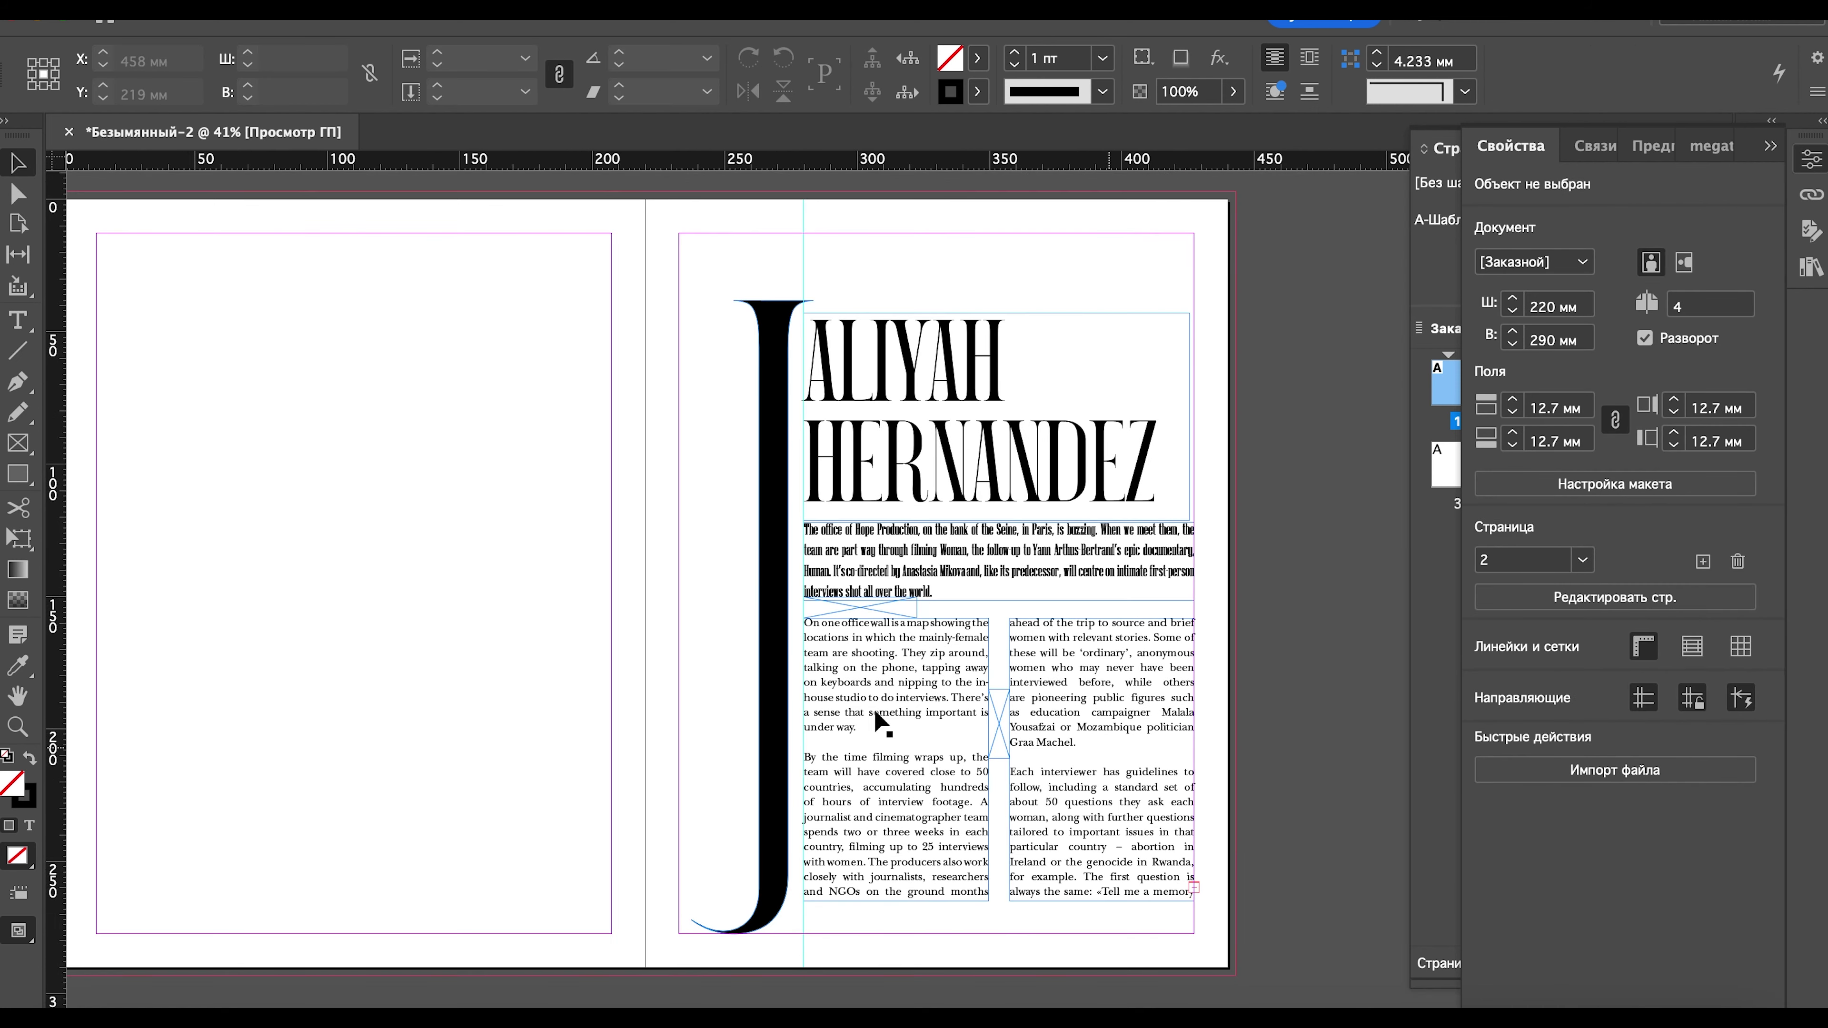
- Nudge the large J 2.5 mm left, preview it, and drag a rectangle across page 1
{"action": "left_click", "coordinate": [786, 644]}
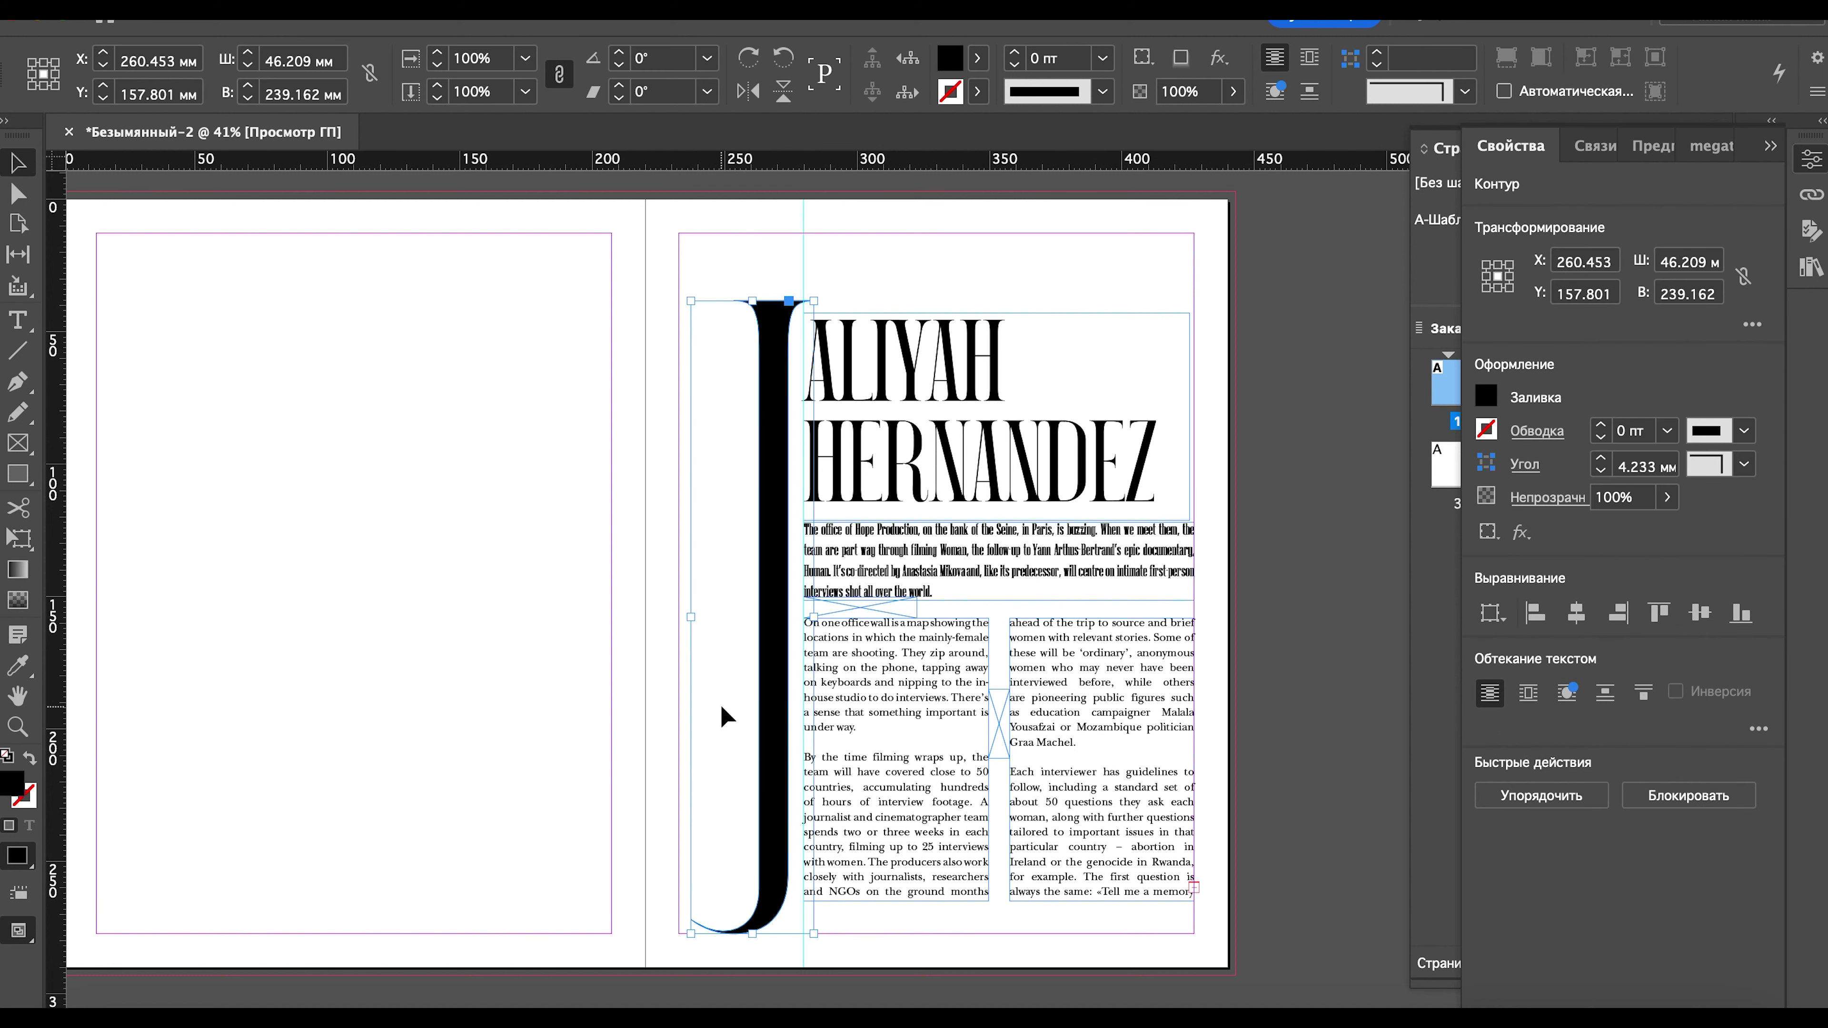
{"action": "key", "text": "shift+Left"}
{"action": "key", "text": "w"}
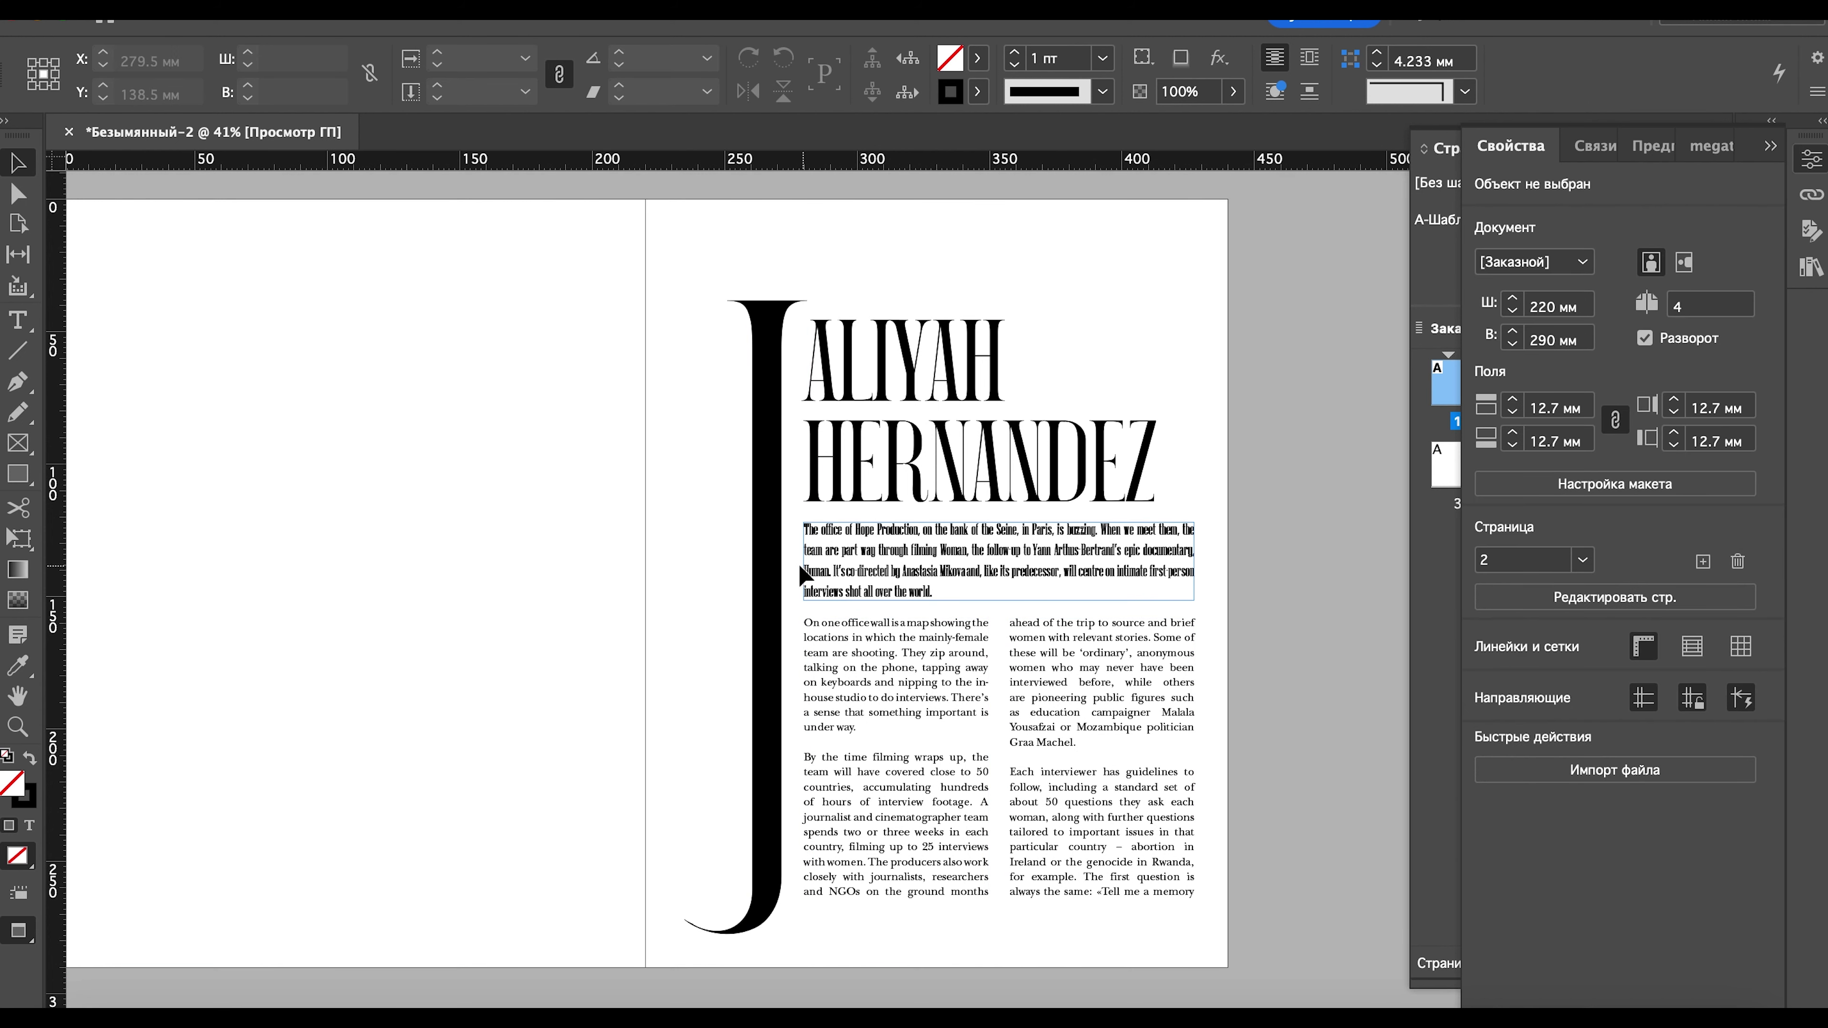
{"action": "left_click", "coordinate": [769, 569]}
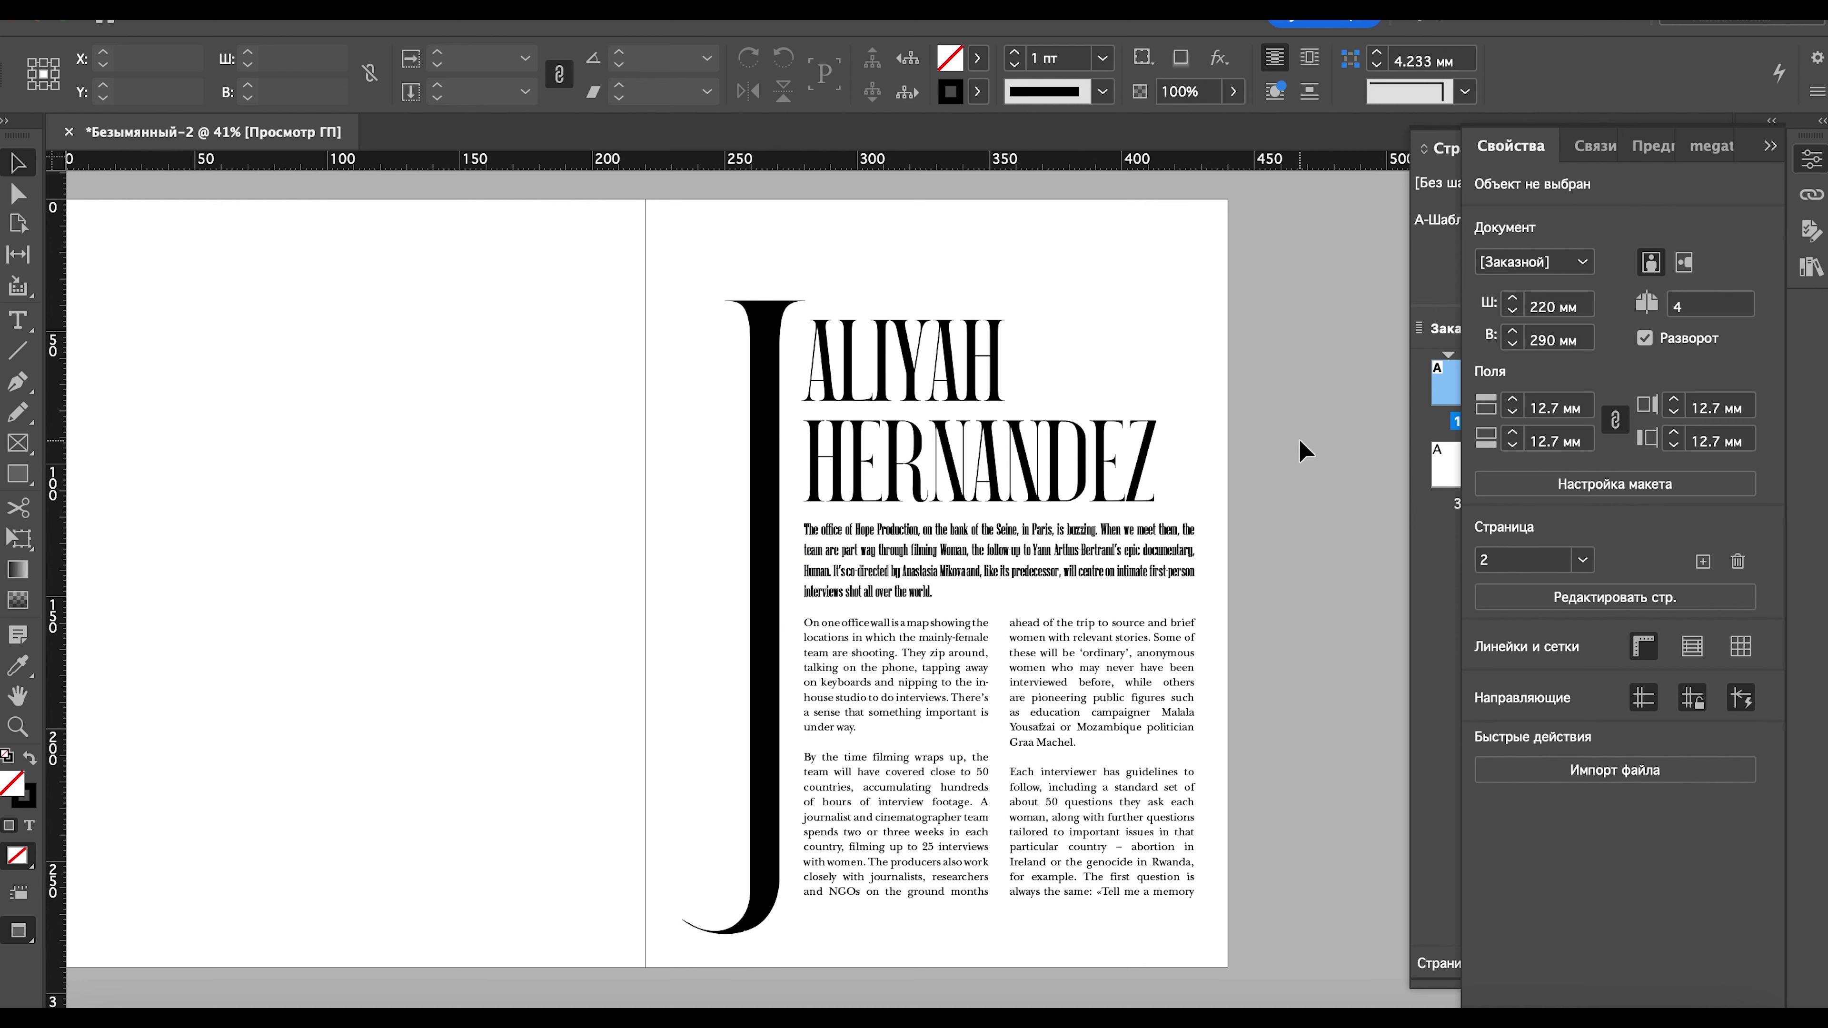
{"action": "key", "text": "w"}
{"action": "scroll", "coordinate": [1300, 440], "scroll_direction": "down", "scroll_amount": 2}
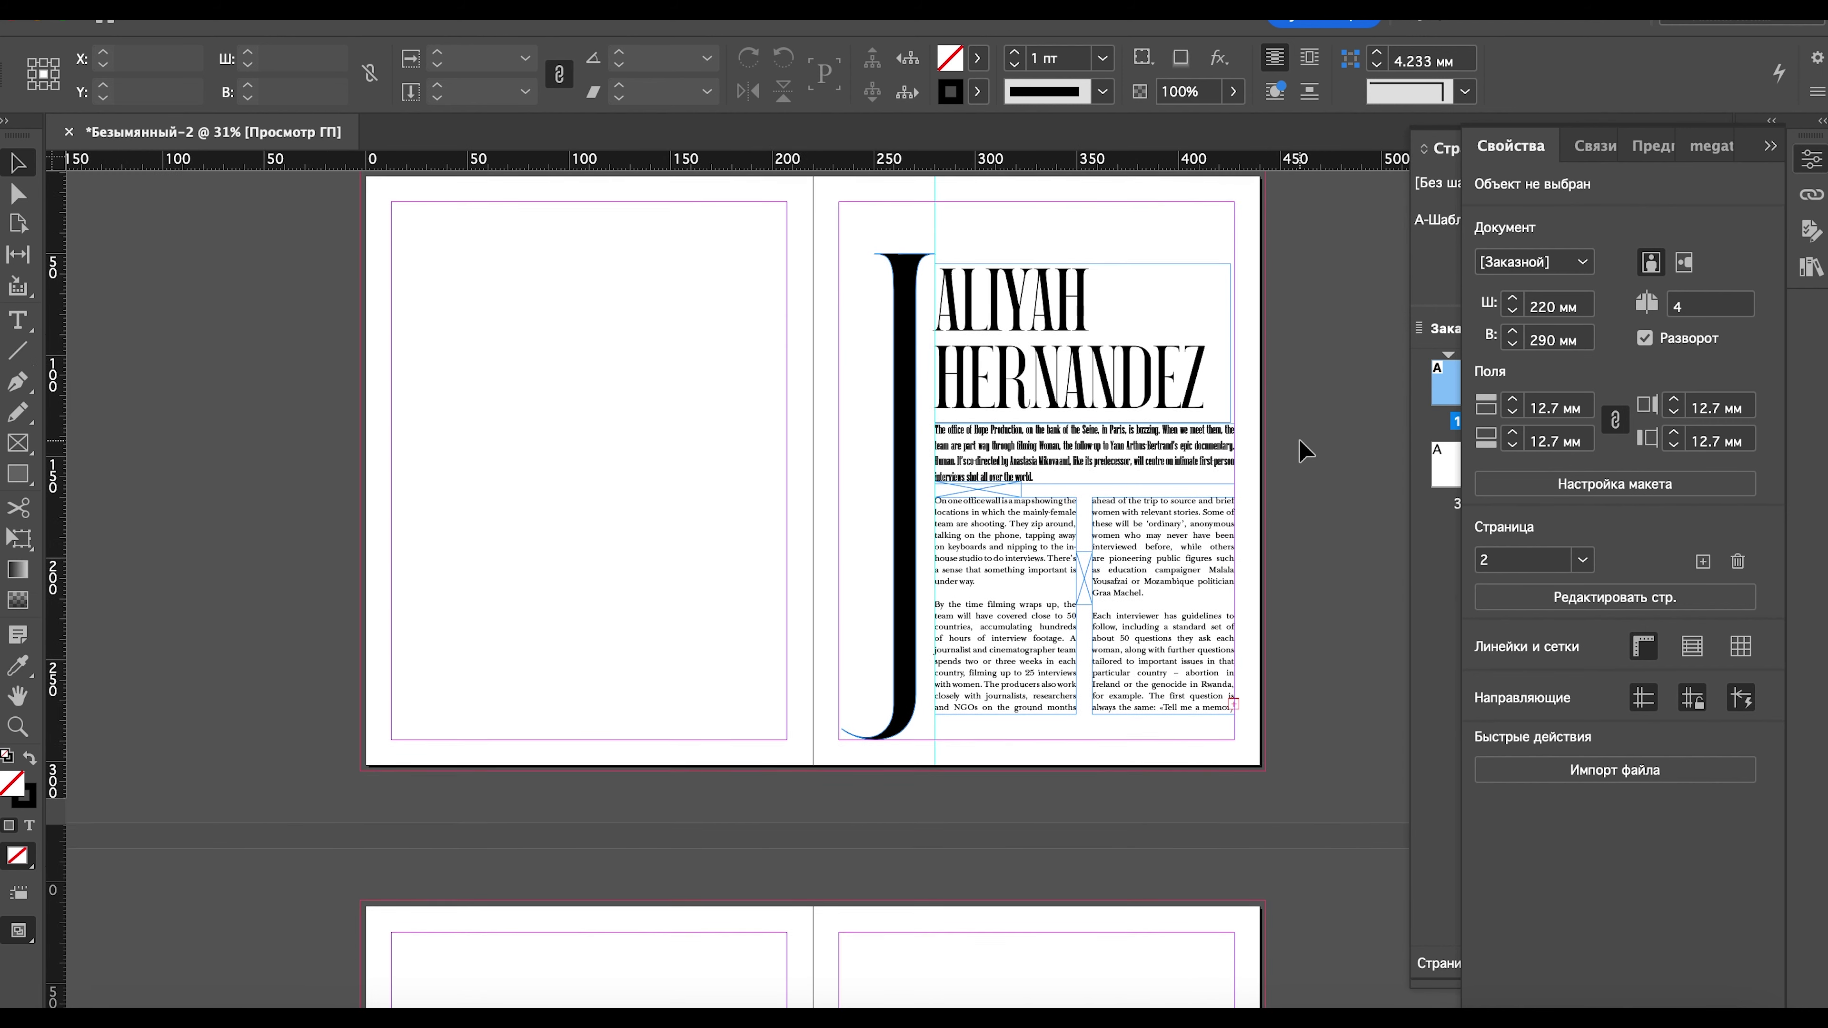
{"action": "scroll", "coordinate": [1299, 440], "scroll_direction": "down", "scroll_amount": 1}
{"action": "scroll", "coordinate": [1304, 451], "scroll_direction": "up", "scroll_amount": 1}
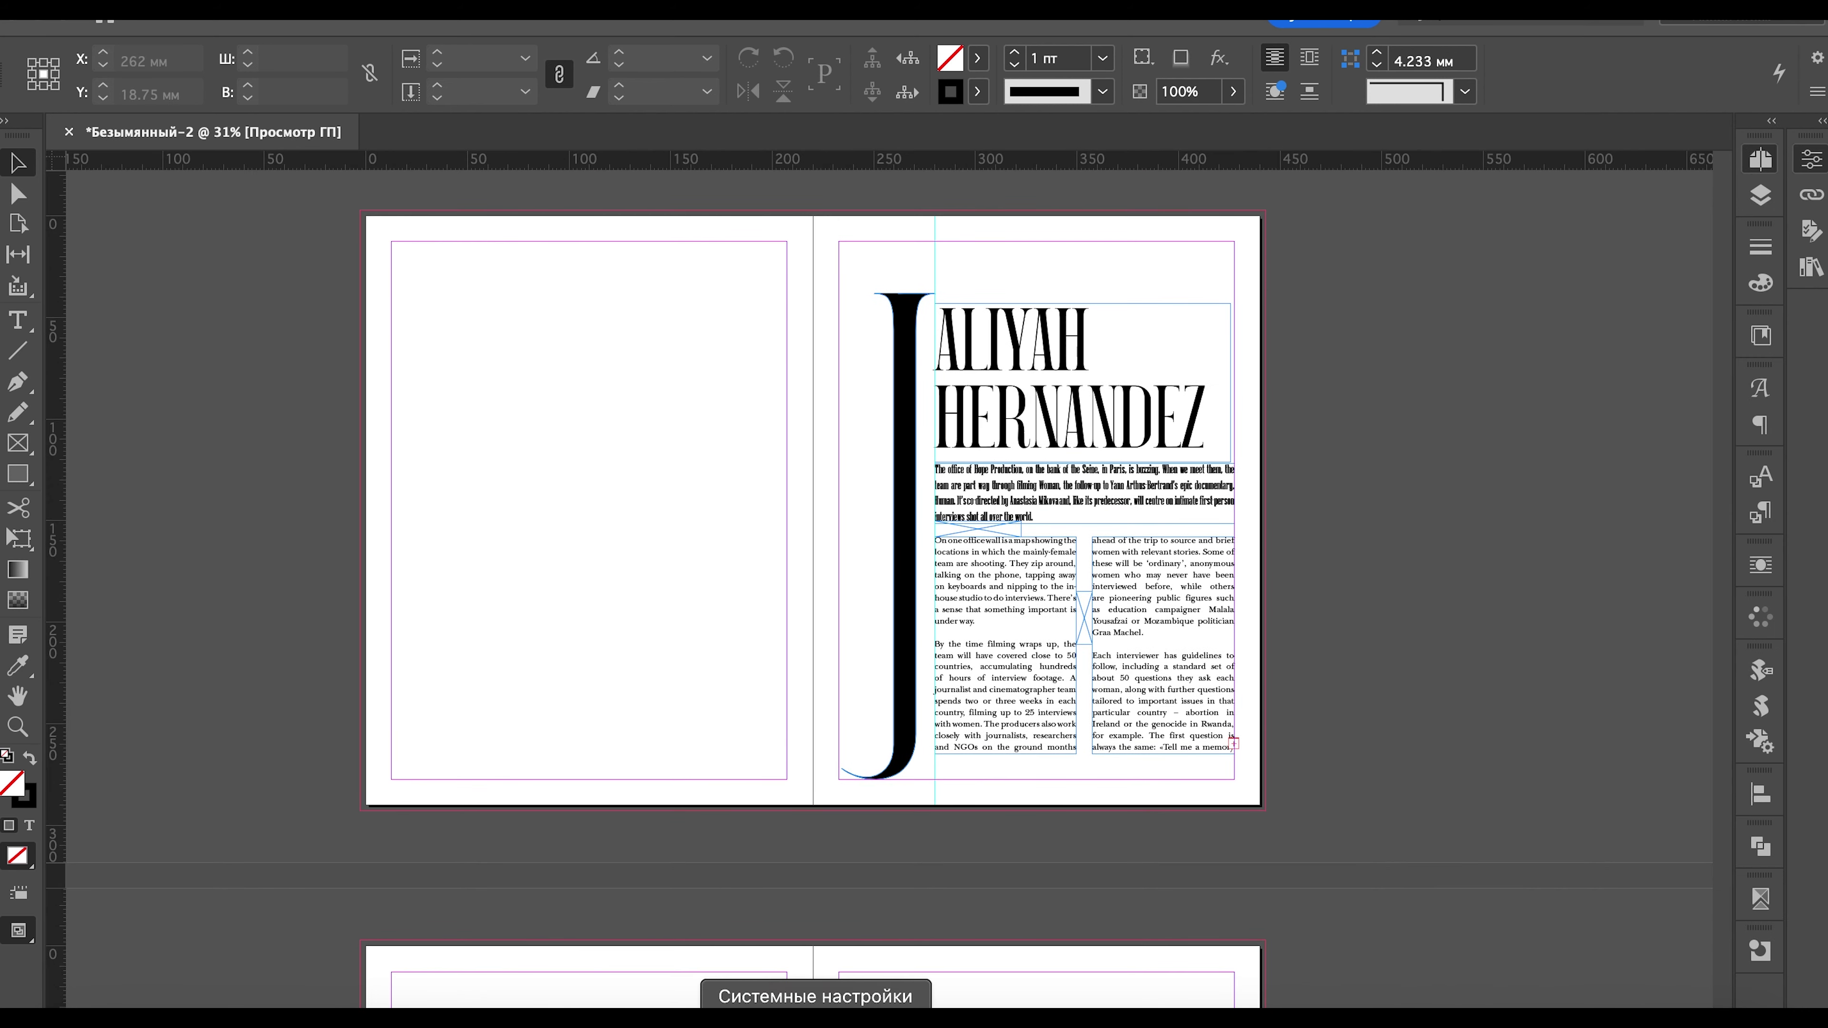
{"action": "left_click_drag", "start_coordinate": [387, 243], "coordinate": [785, 773]}
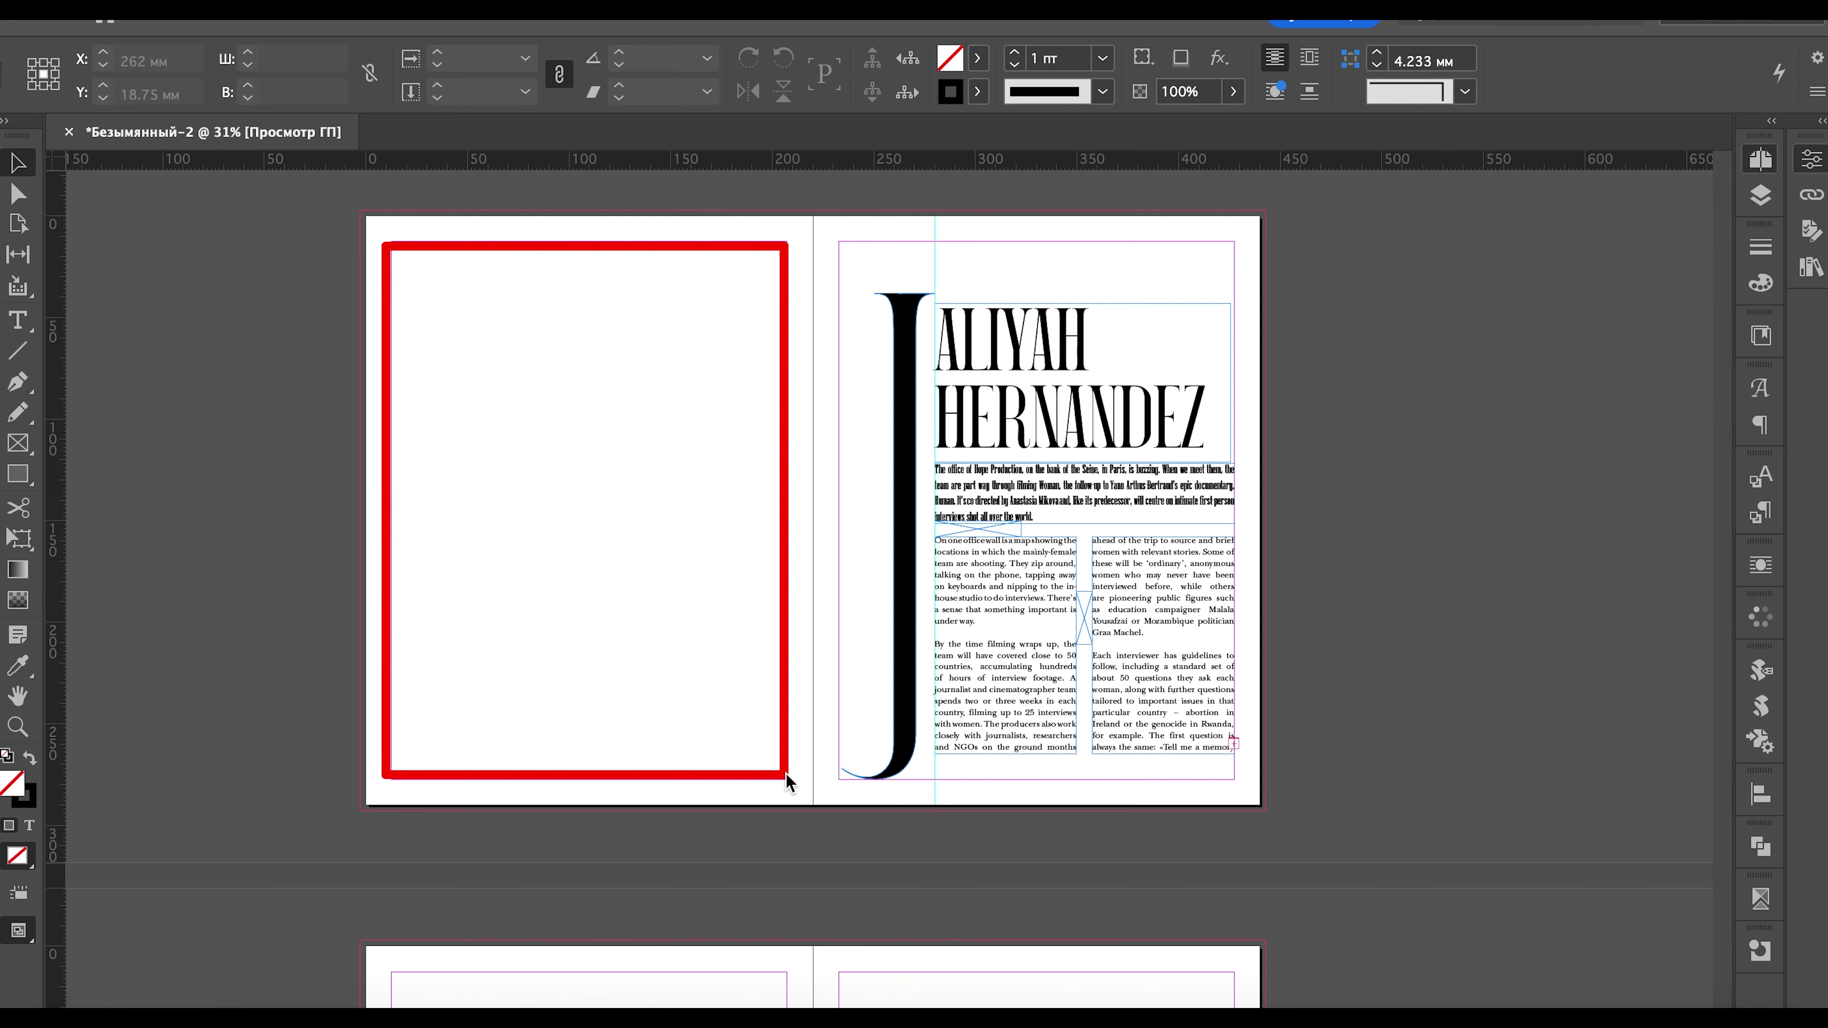
- Undo a stray drag, reselect the linked body frame, and pick page 3 in Pages
{"action": "scroll", "coordinate": [785, 773], "scroll_direction": "down", "scroll_amount": 8}
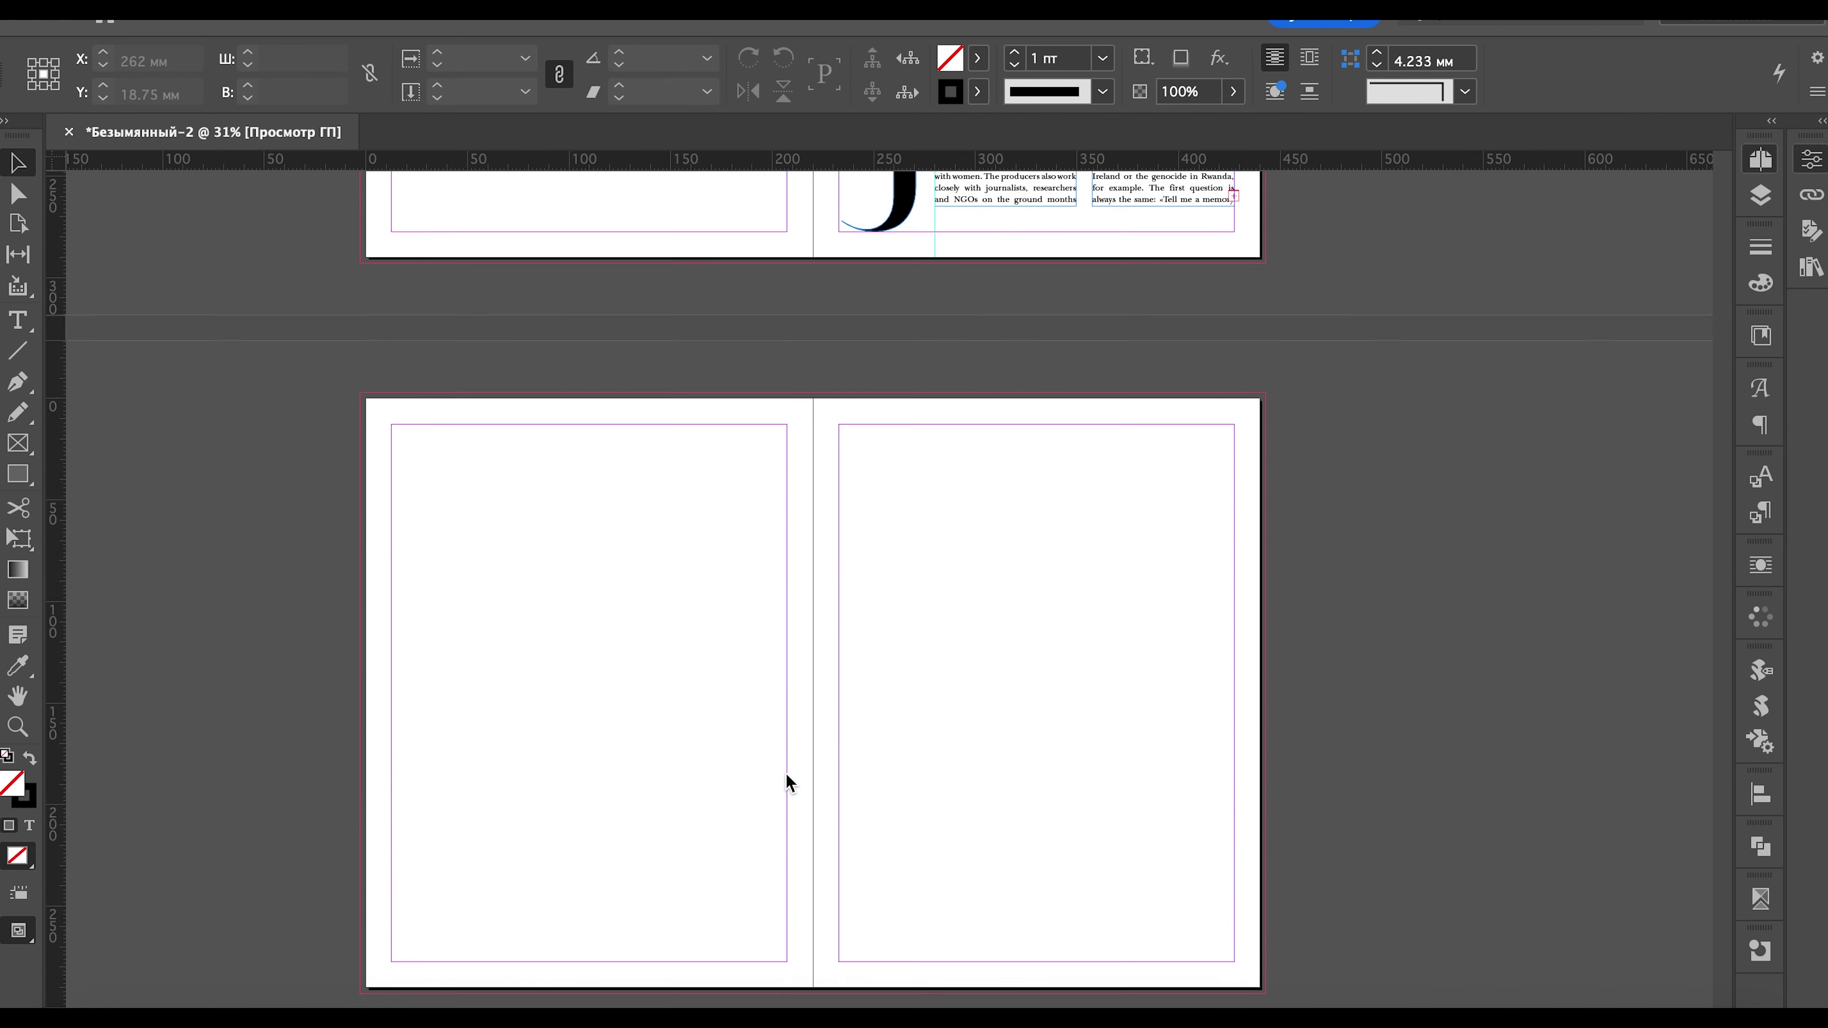
{"action": "left_click_drag", "start_coordinate": [839, 337], "coordinate": [1237, 886]}
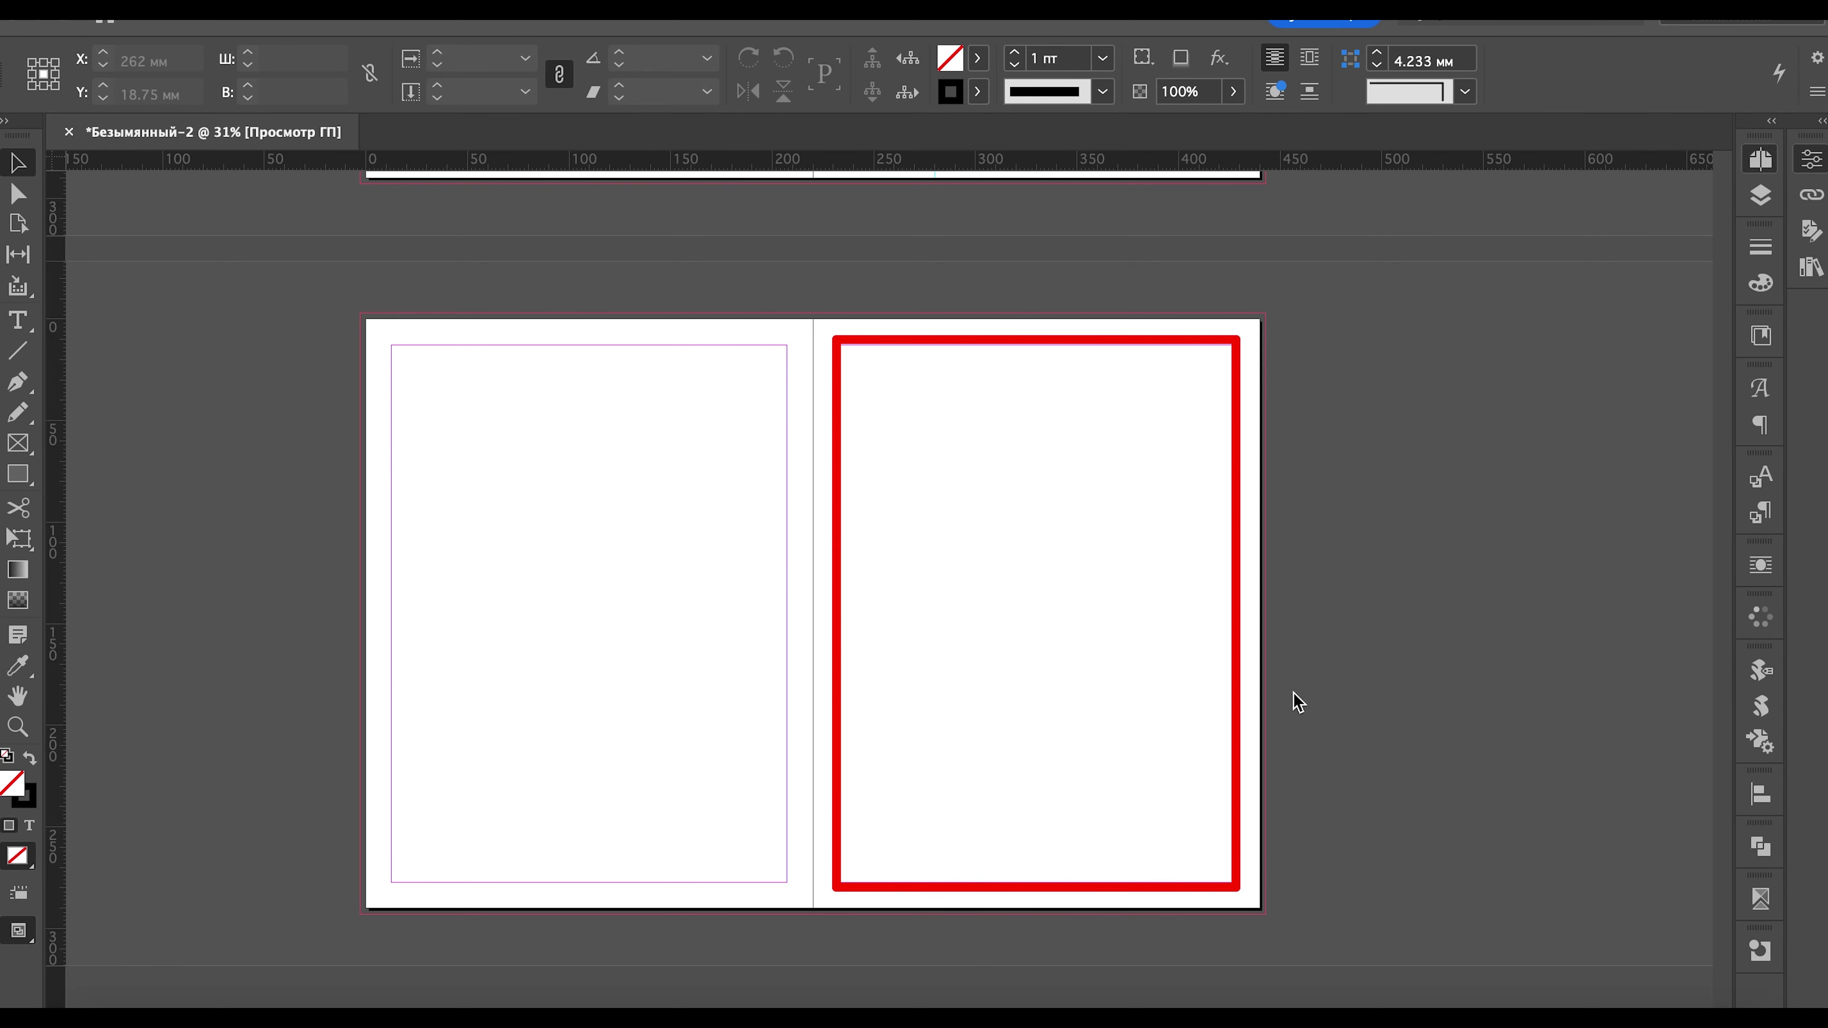
{"action": "key", "text": "ctrl+z"}
{"action": "scroll", "coordinate": [1299, 663], "scroll_direction": "up", "scroll_amount": 2}
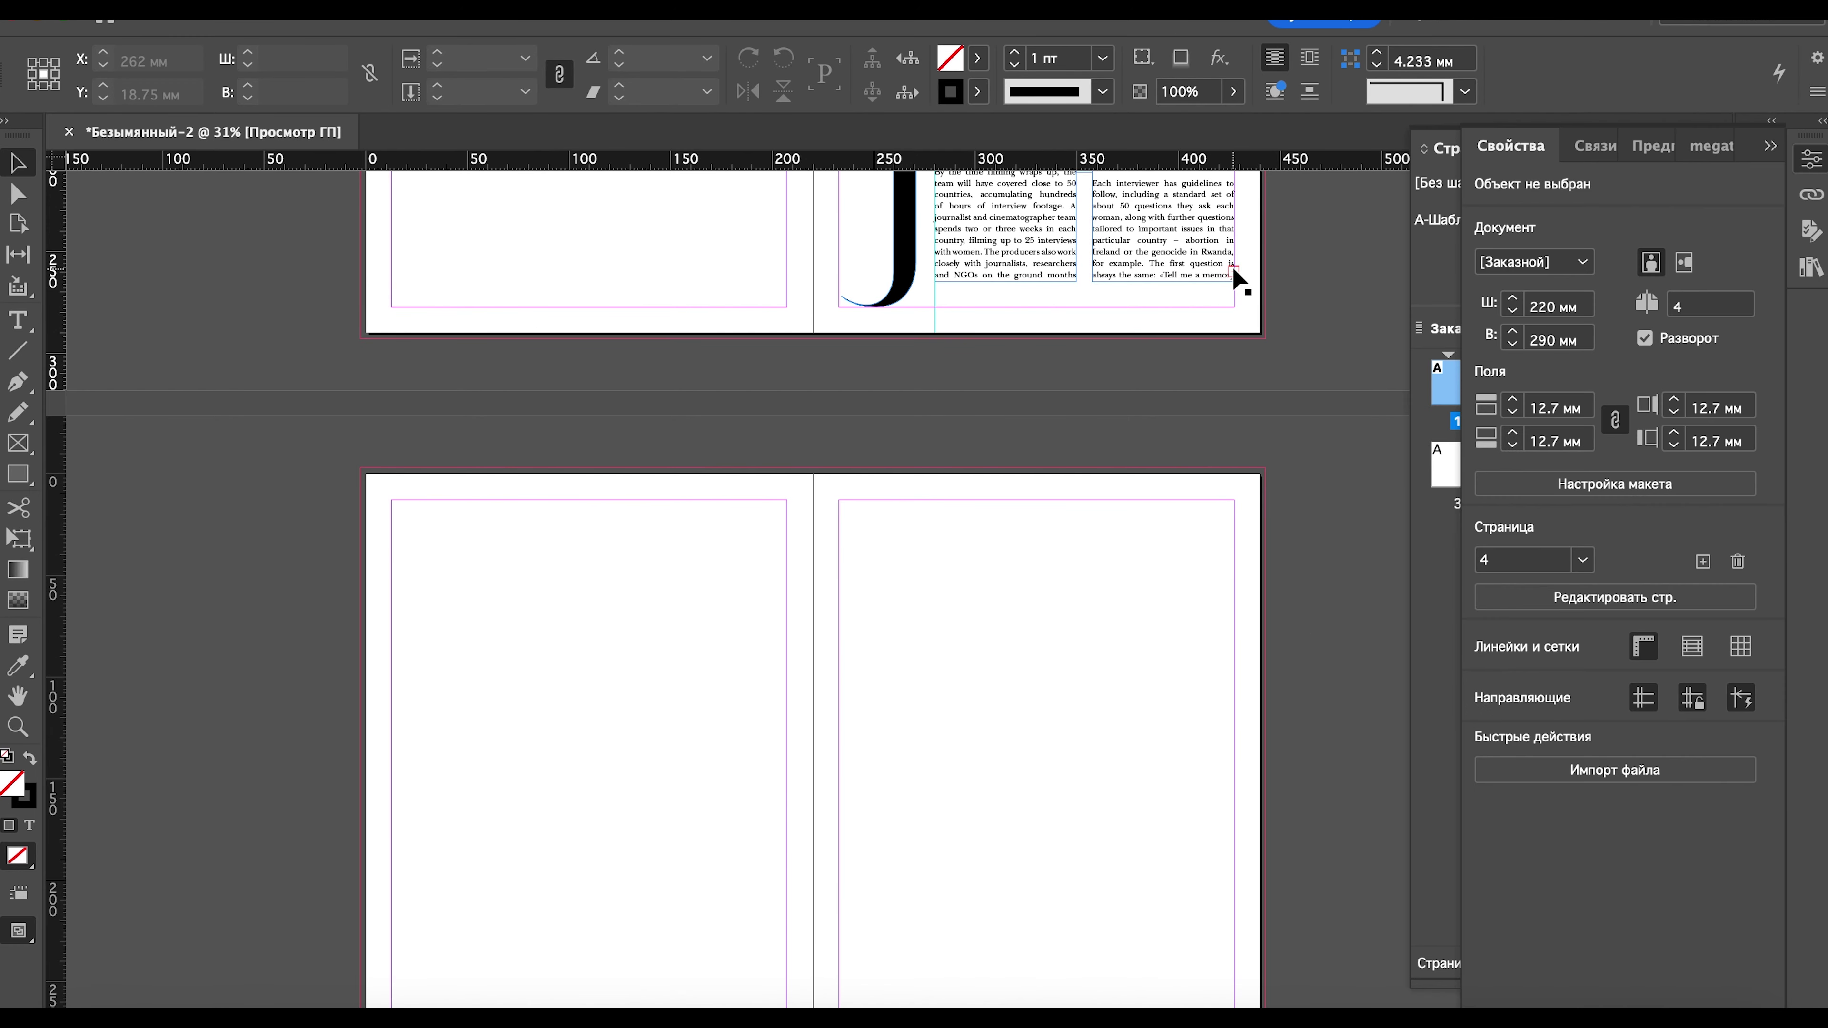
{"action": "left_click", "coordinate": [1233, 279]}
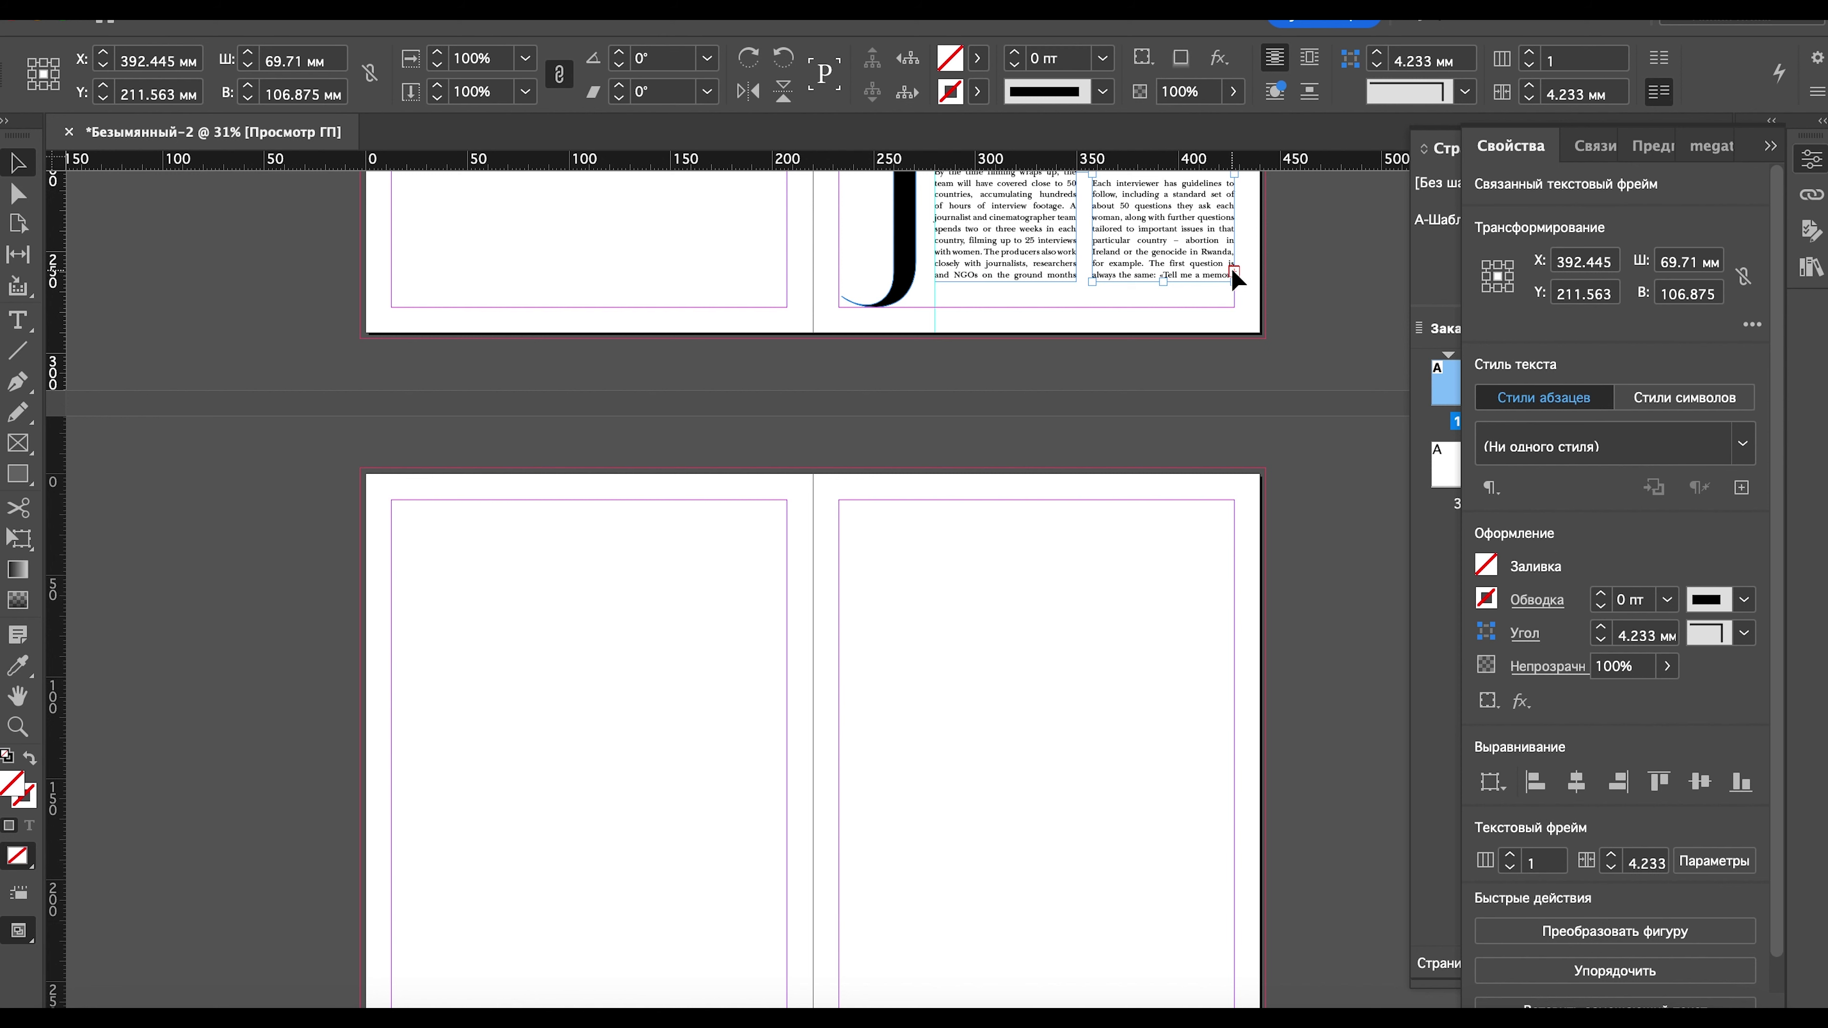
{"action": "left_click", "coordinate": [1815, 169]}
{"action": "left_click", "coordinate": [1451, 472]}
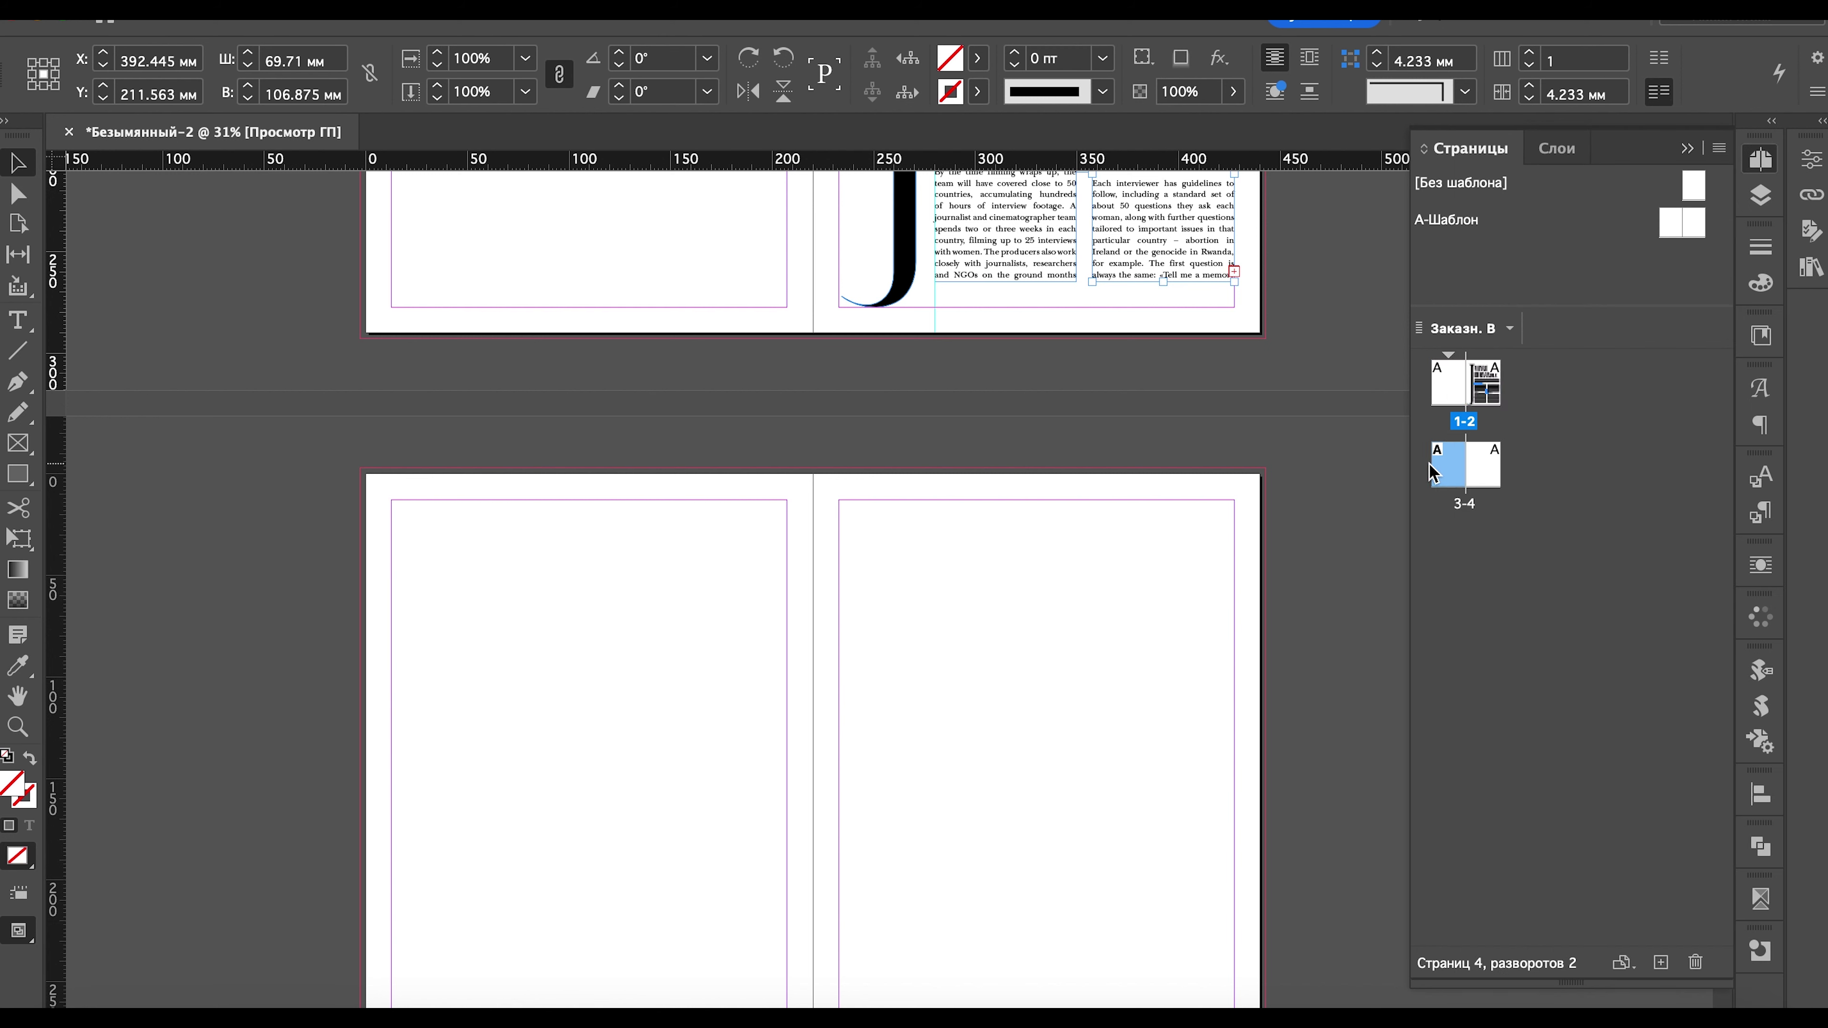
- Set page 3 to 2 columns with an 8 mm gutter and load the overflow text
{"action": "left_click", "coordinate": [432, 21]}
{"action": "left_click", "coordinate": [461, 35]}
{"action": "left_click", "coordinate": [718, 512]}
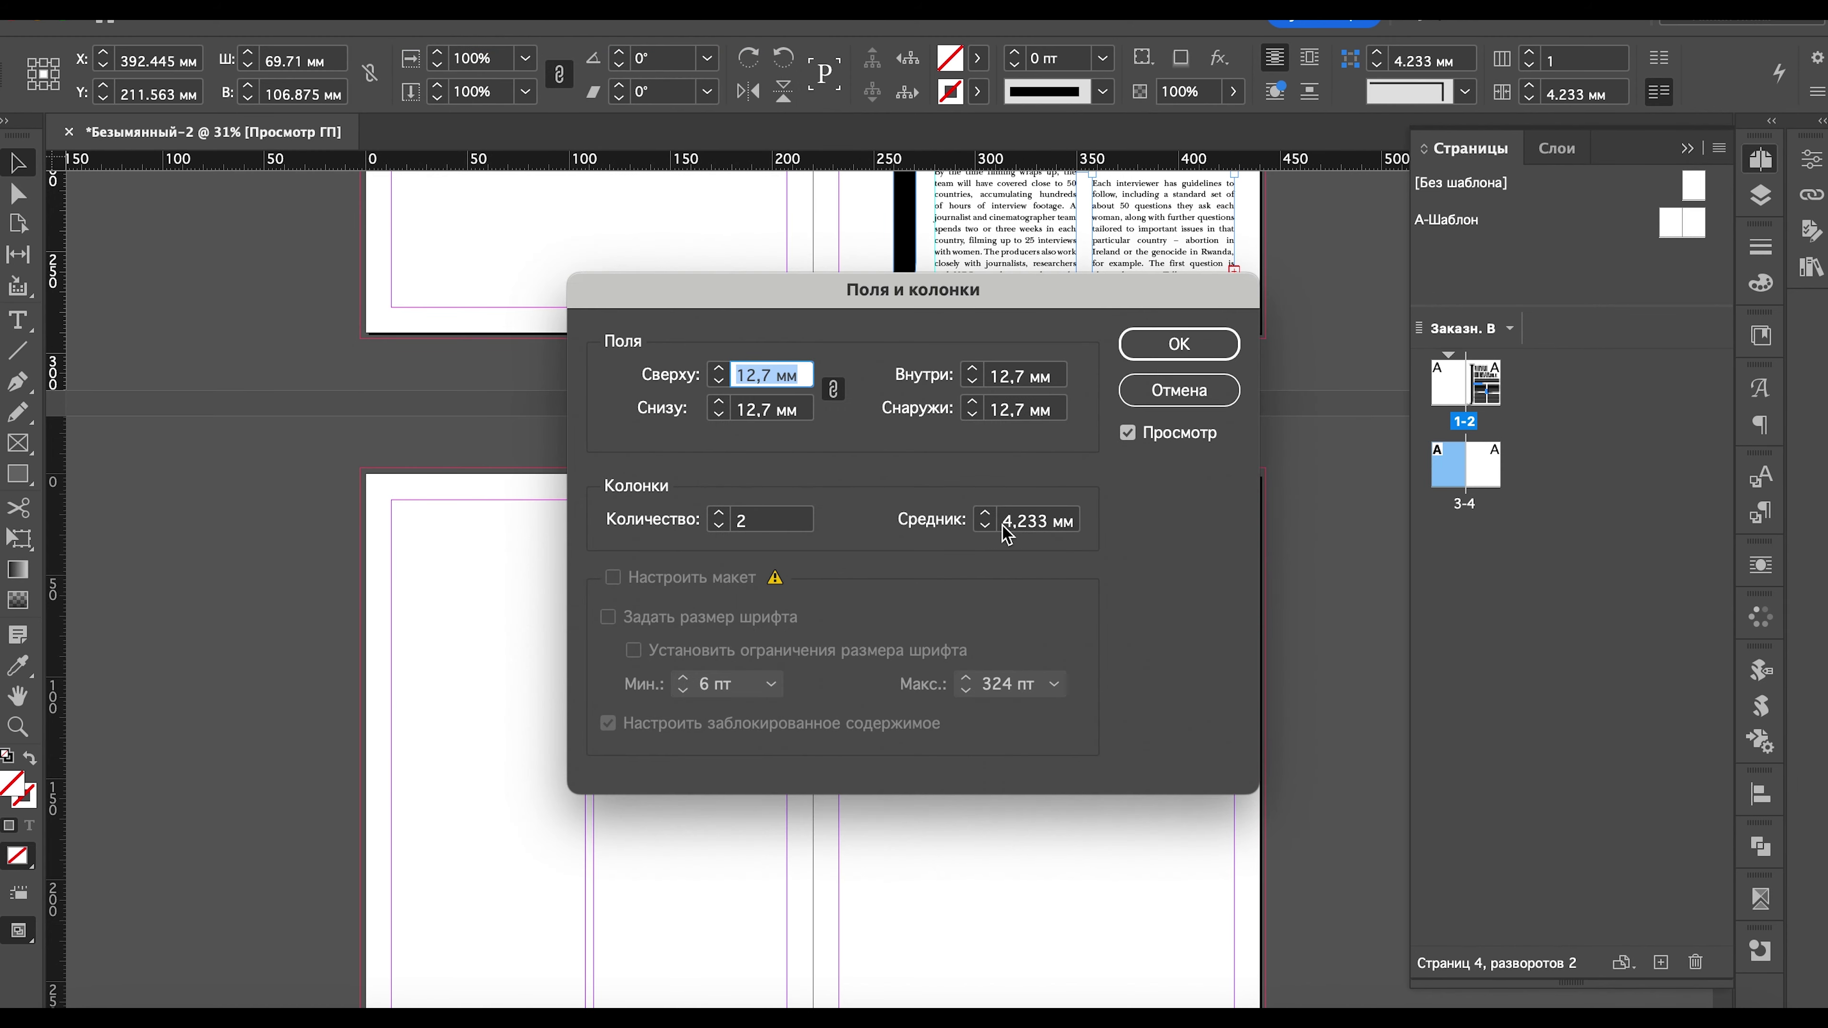
{"action": "left_click_drag", "start_coordinate": [1046, 521], "coordinate": [951, 531]}
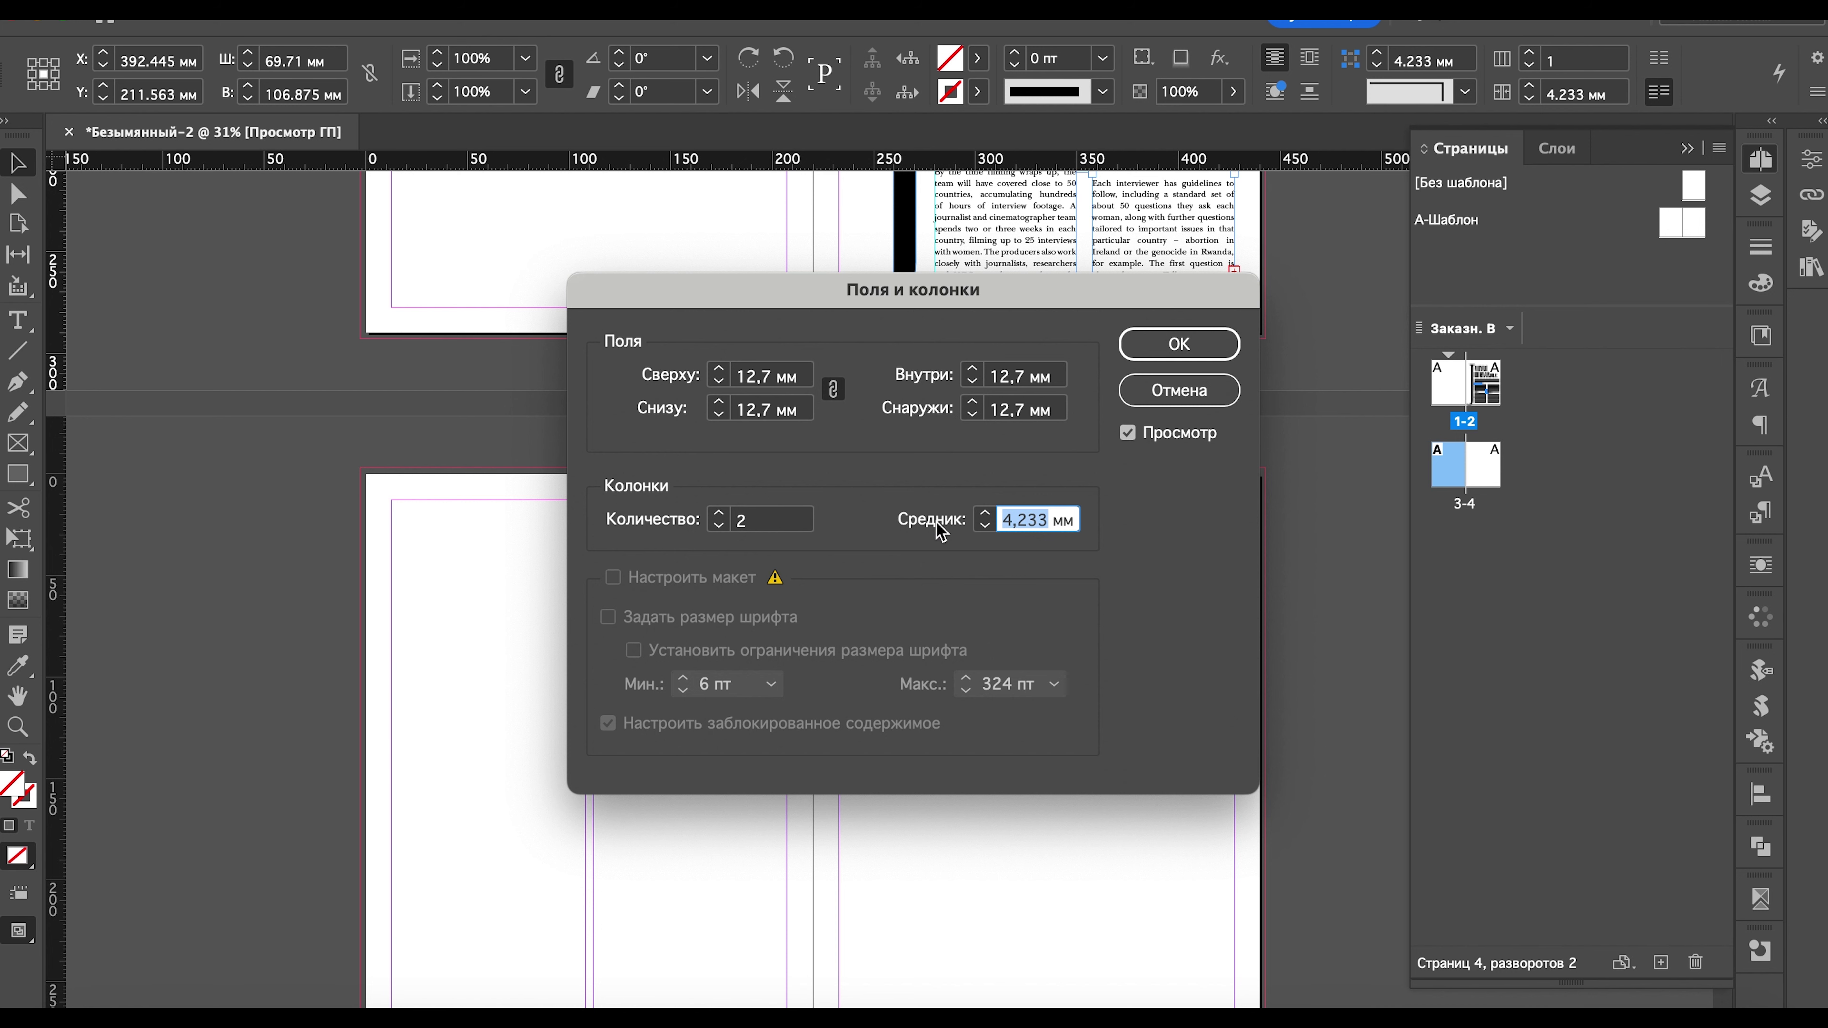
{"action": "type", "text": "8"}
{"action": "left_click", "coordinate": [1179, 345]}
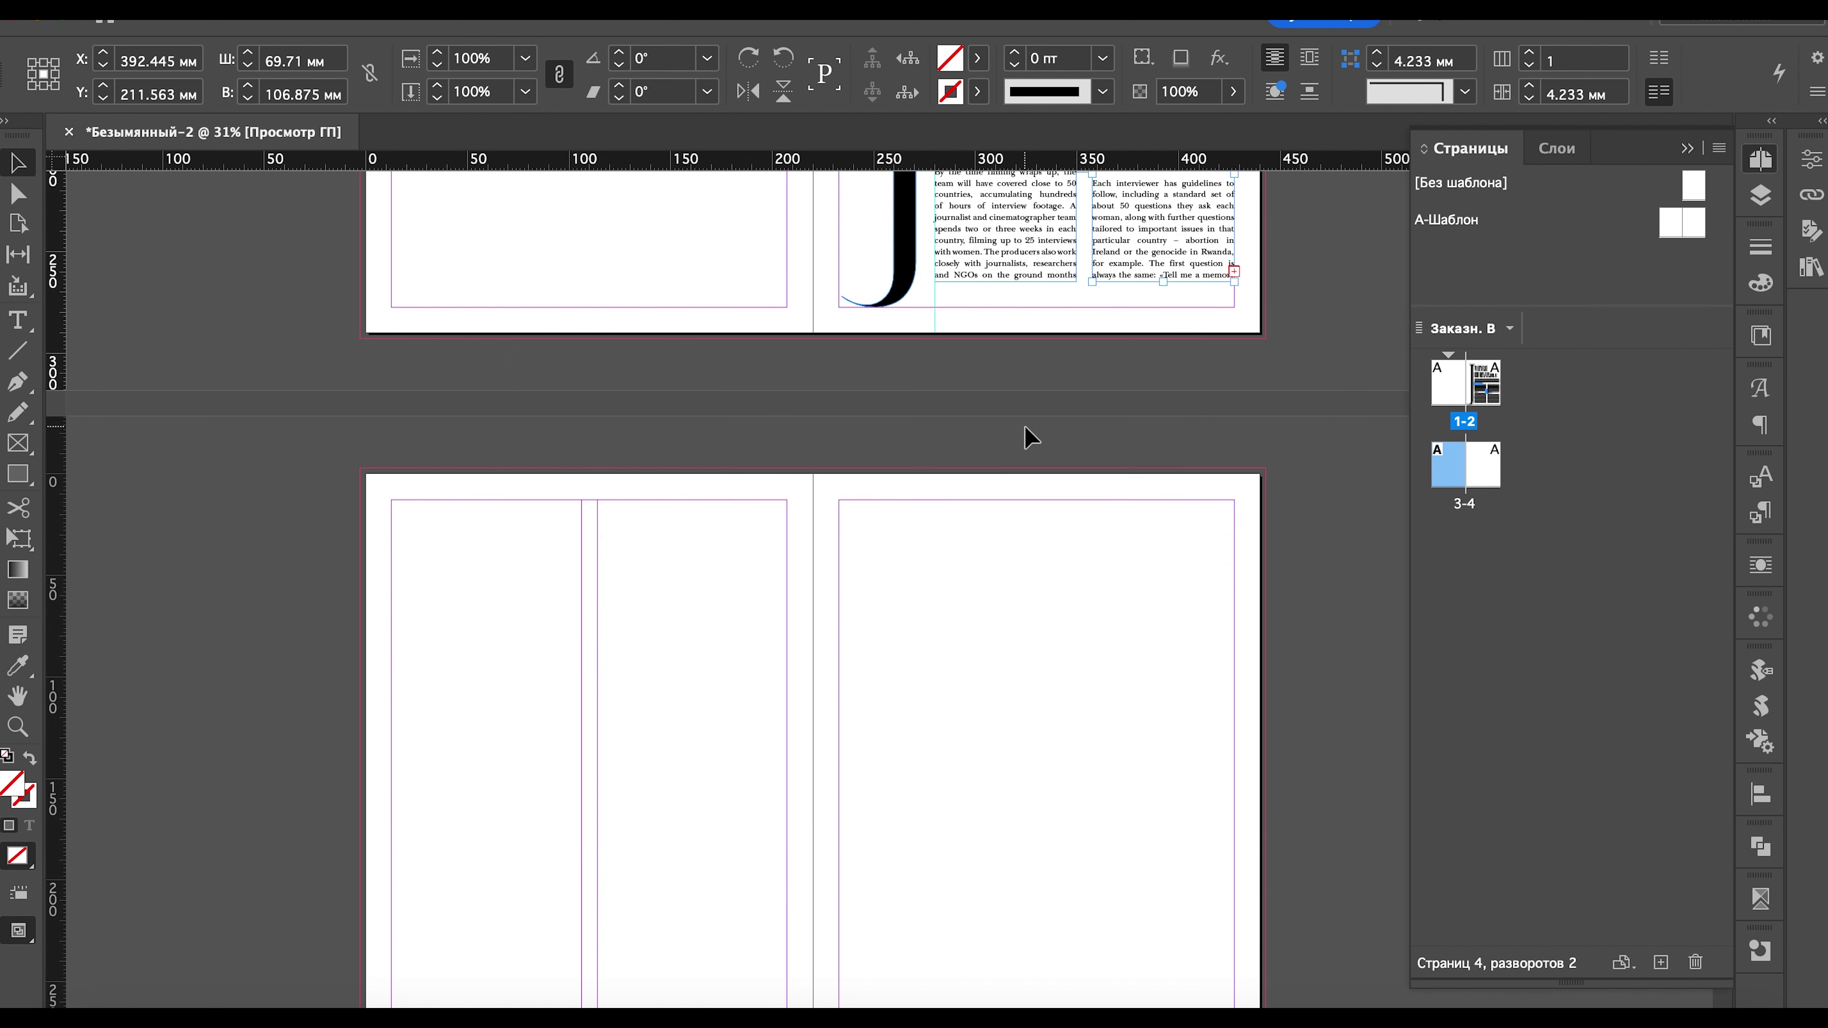
{"action": "left_click", "coordinate": [1233, 272]}
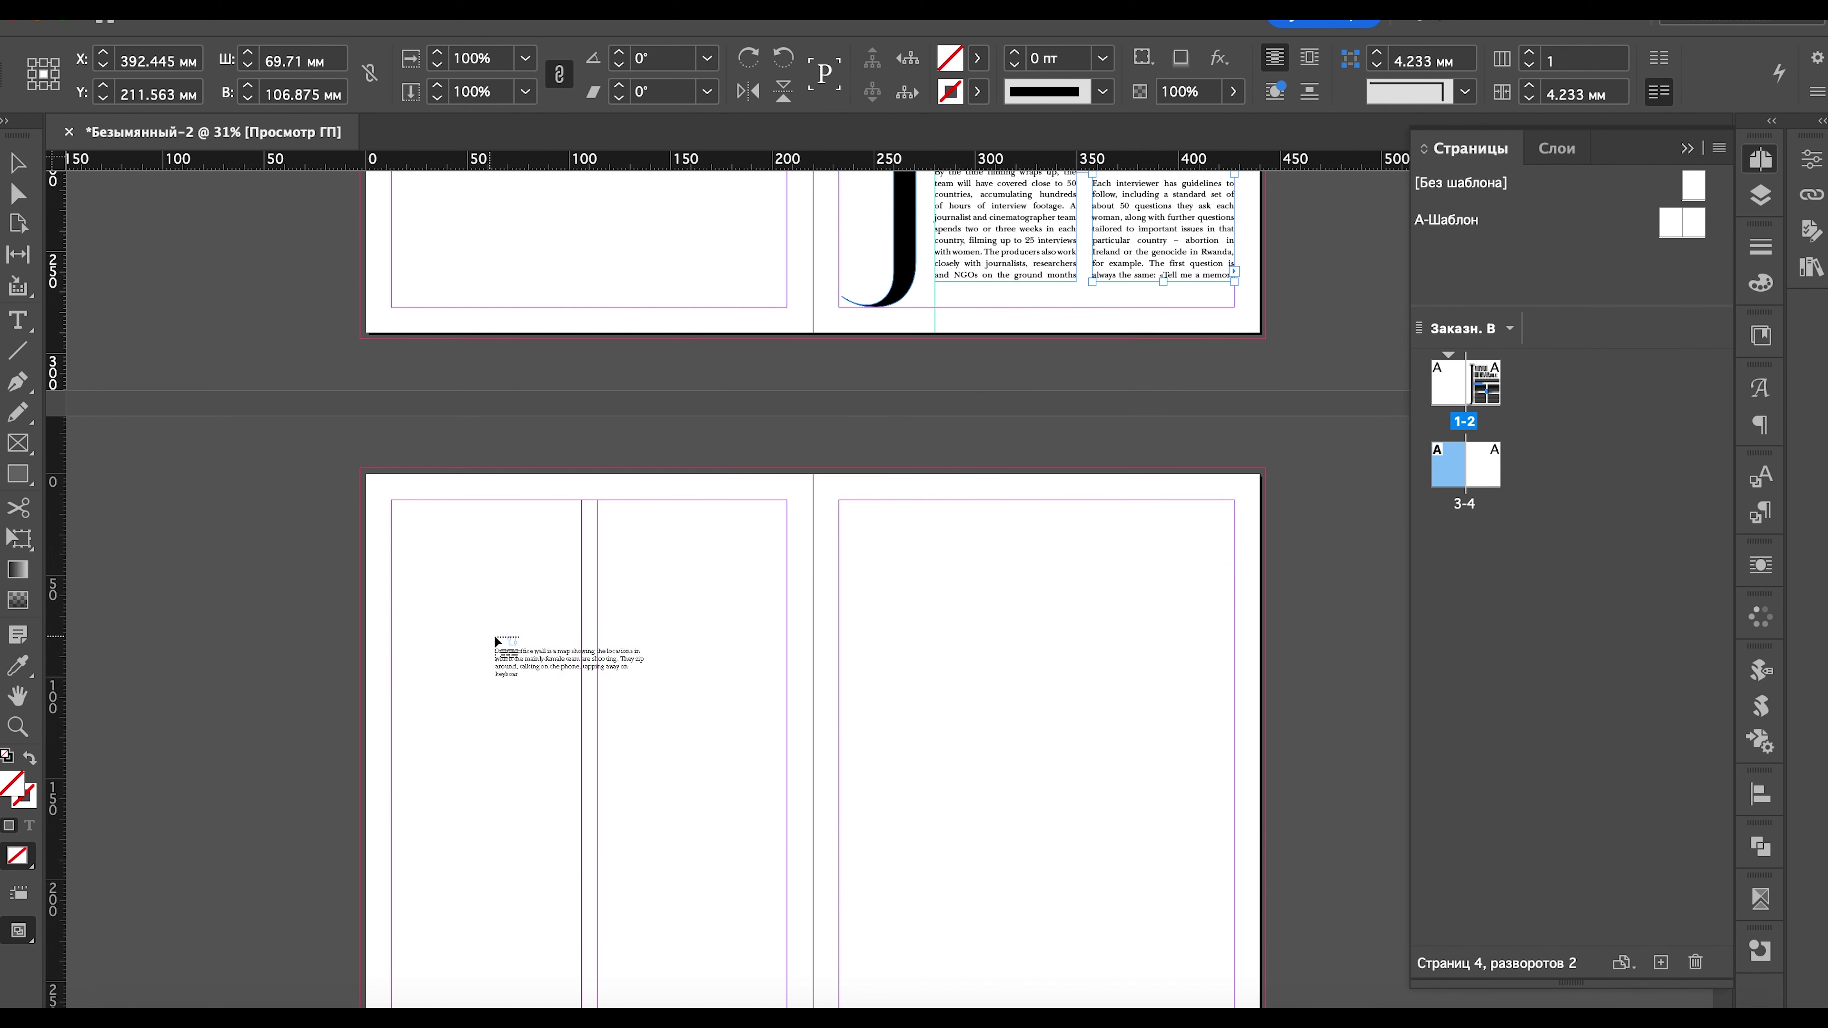
- Flow the continued article text into page 3's left column and a second full-height column
{"action": "left_click", "coordinate": [479, 583]}
{"action": "left_click_drag", "start_coordinate": [486, 580], "coordinate": [489, 500]}
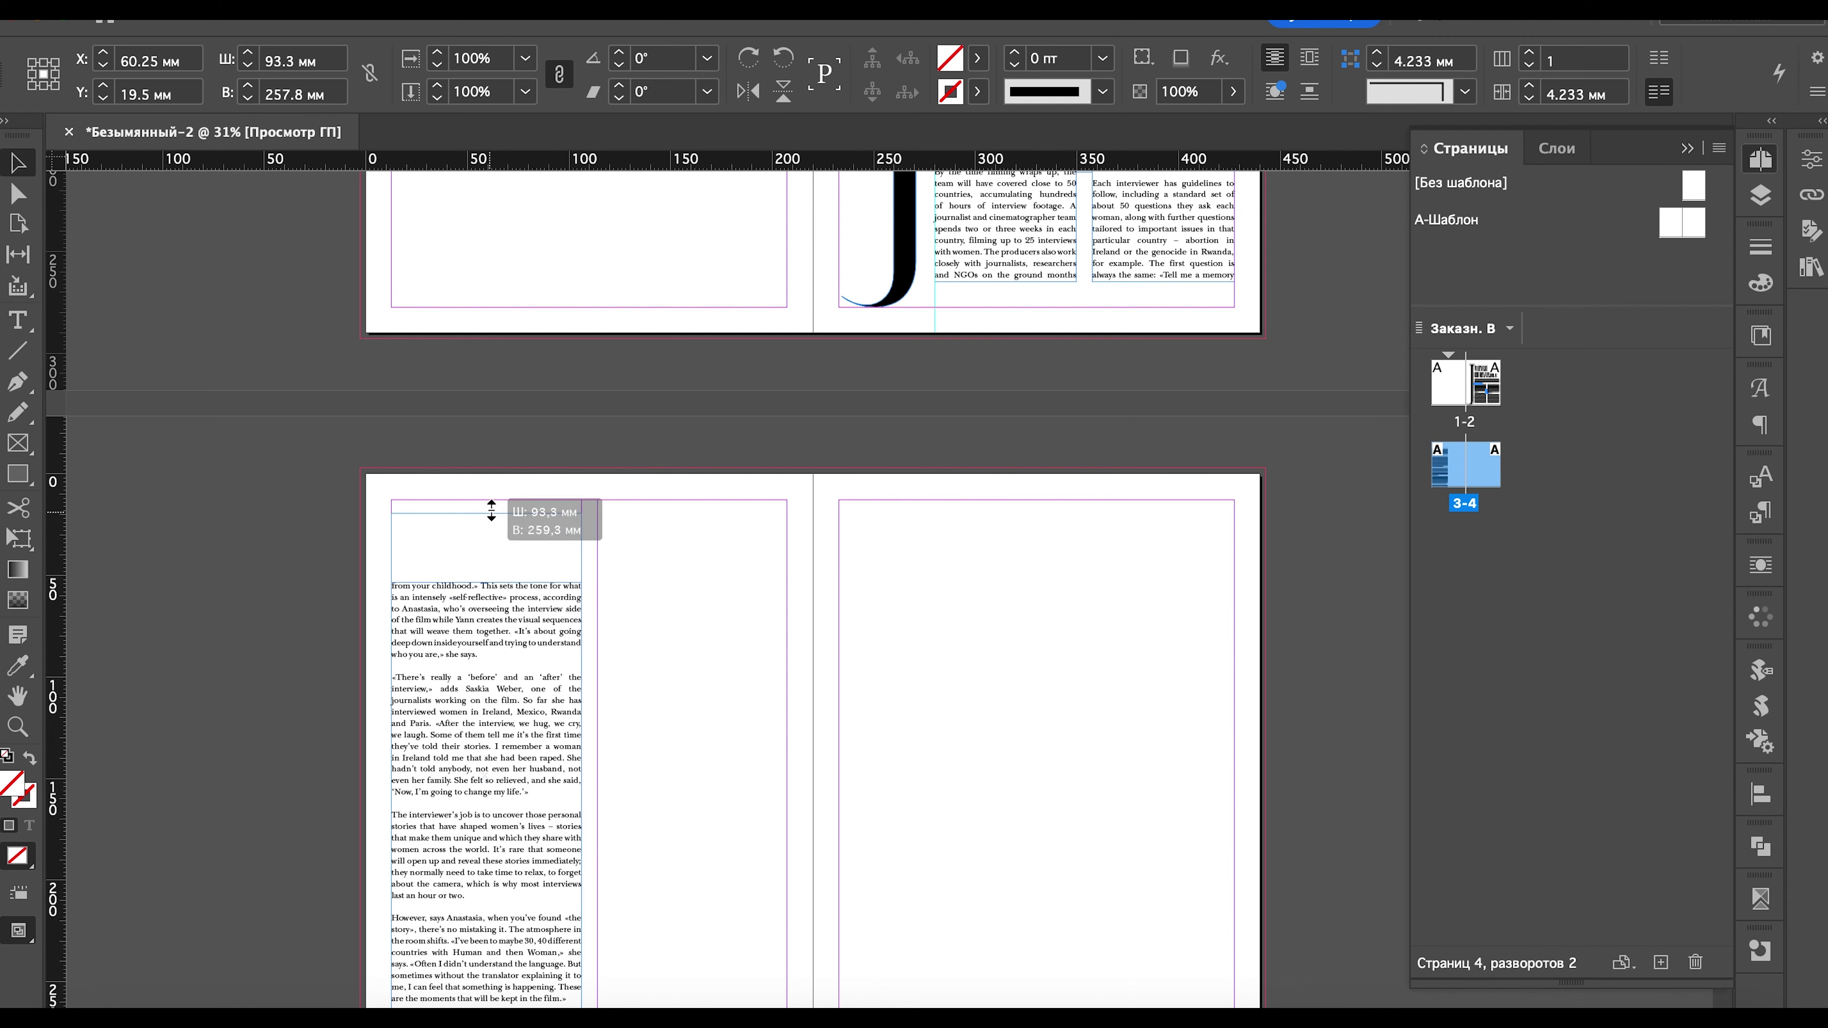
{"action": "scroll", "coordinate": [502, 518], "scroll_direction": "down", "scroll_amount": 3}
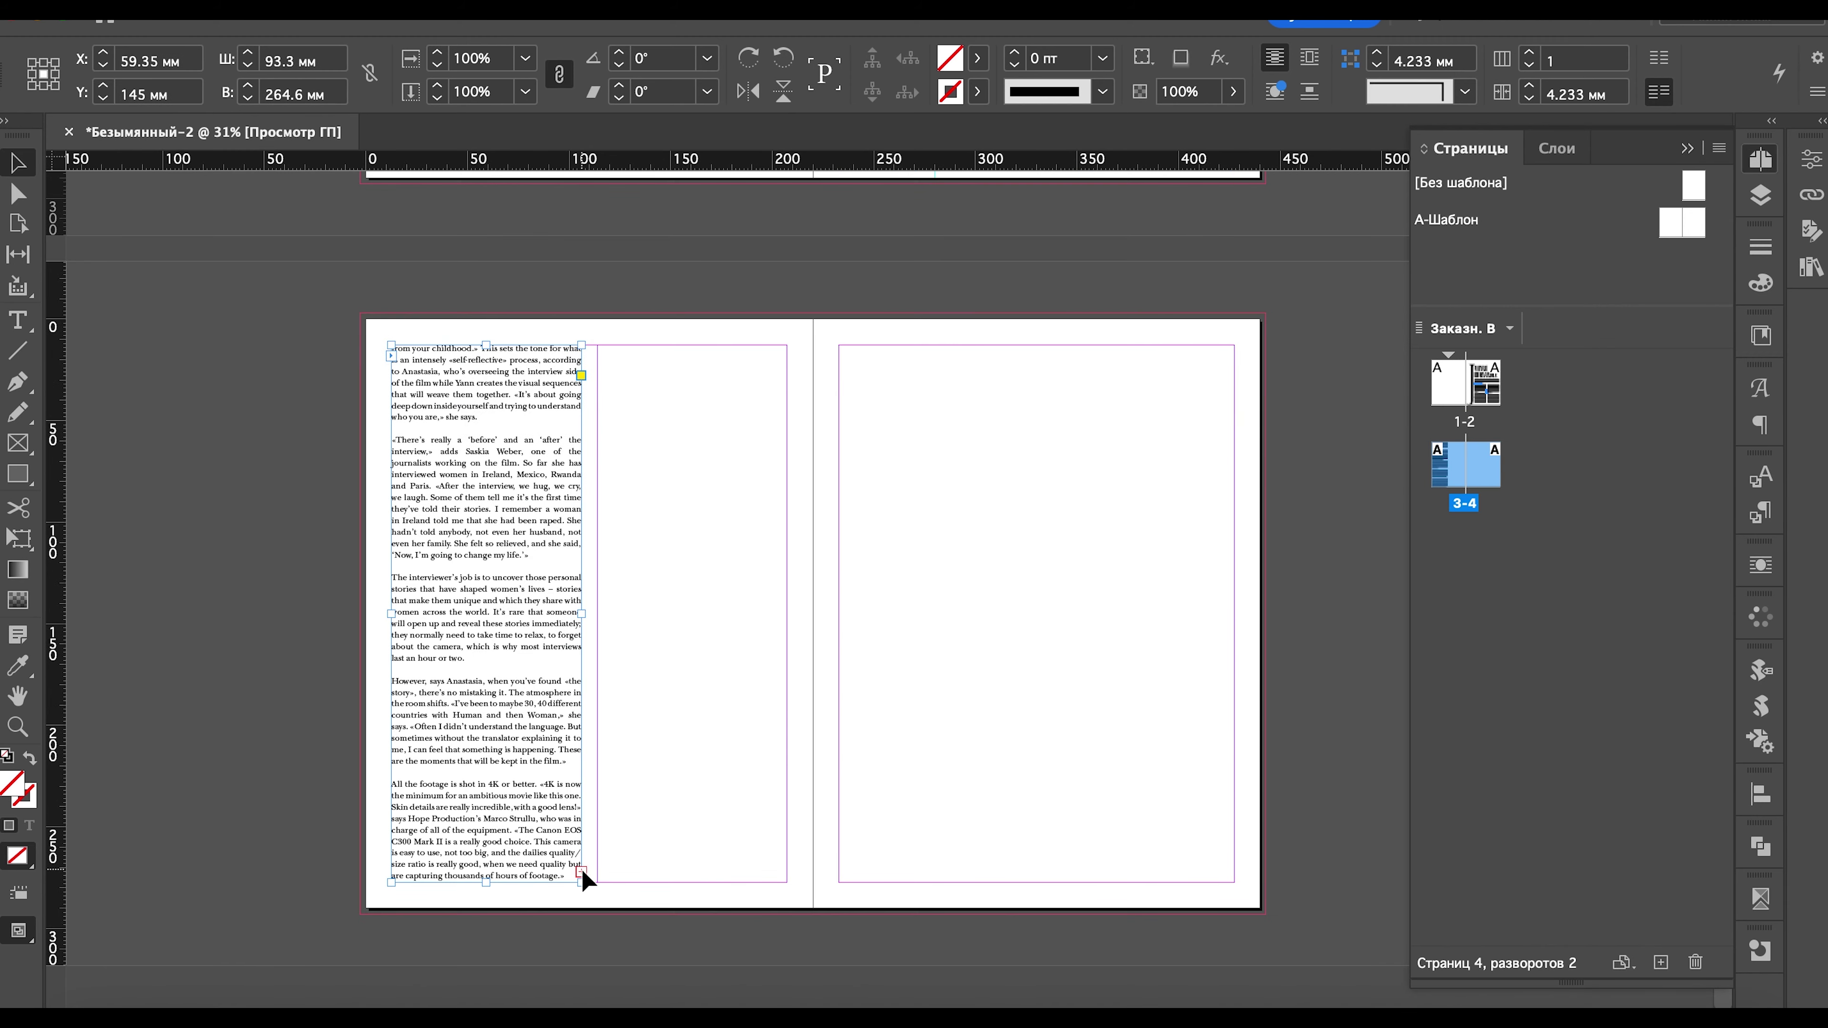
{"action": "left_click", "coordinate": [582, 871]}
{"action": "left_click", "coordinate": [639, 675]}
{"action": "left_click_drag", "start_coordinate": [689, 669], "coordinate": [688, 346]}
- Load the remaining overflow text and place it on the right page
{"action": "scroll", "coordinate": [689, 504], "scroll_direction": "up", "scroll_amount": 3}
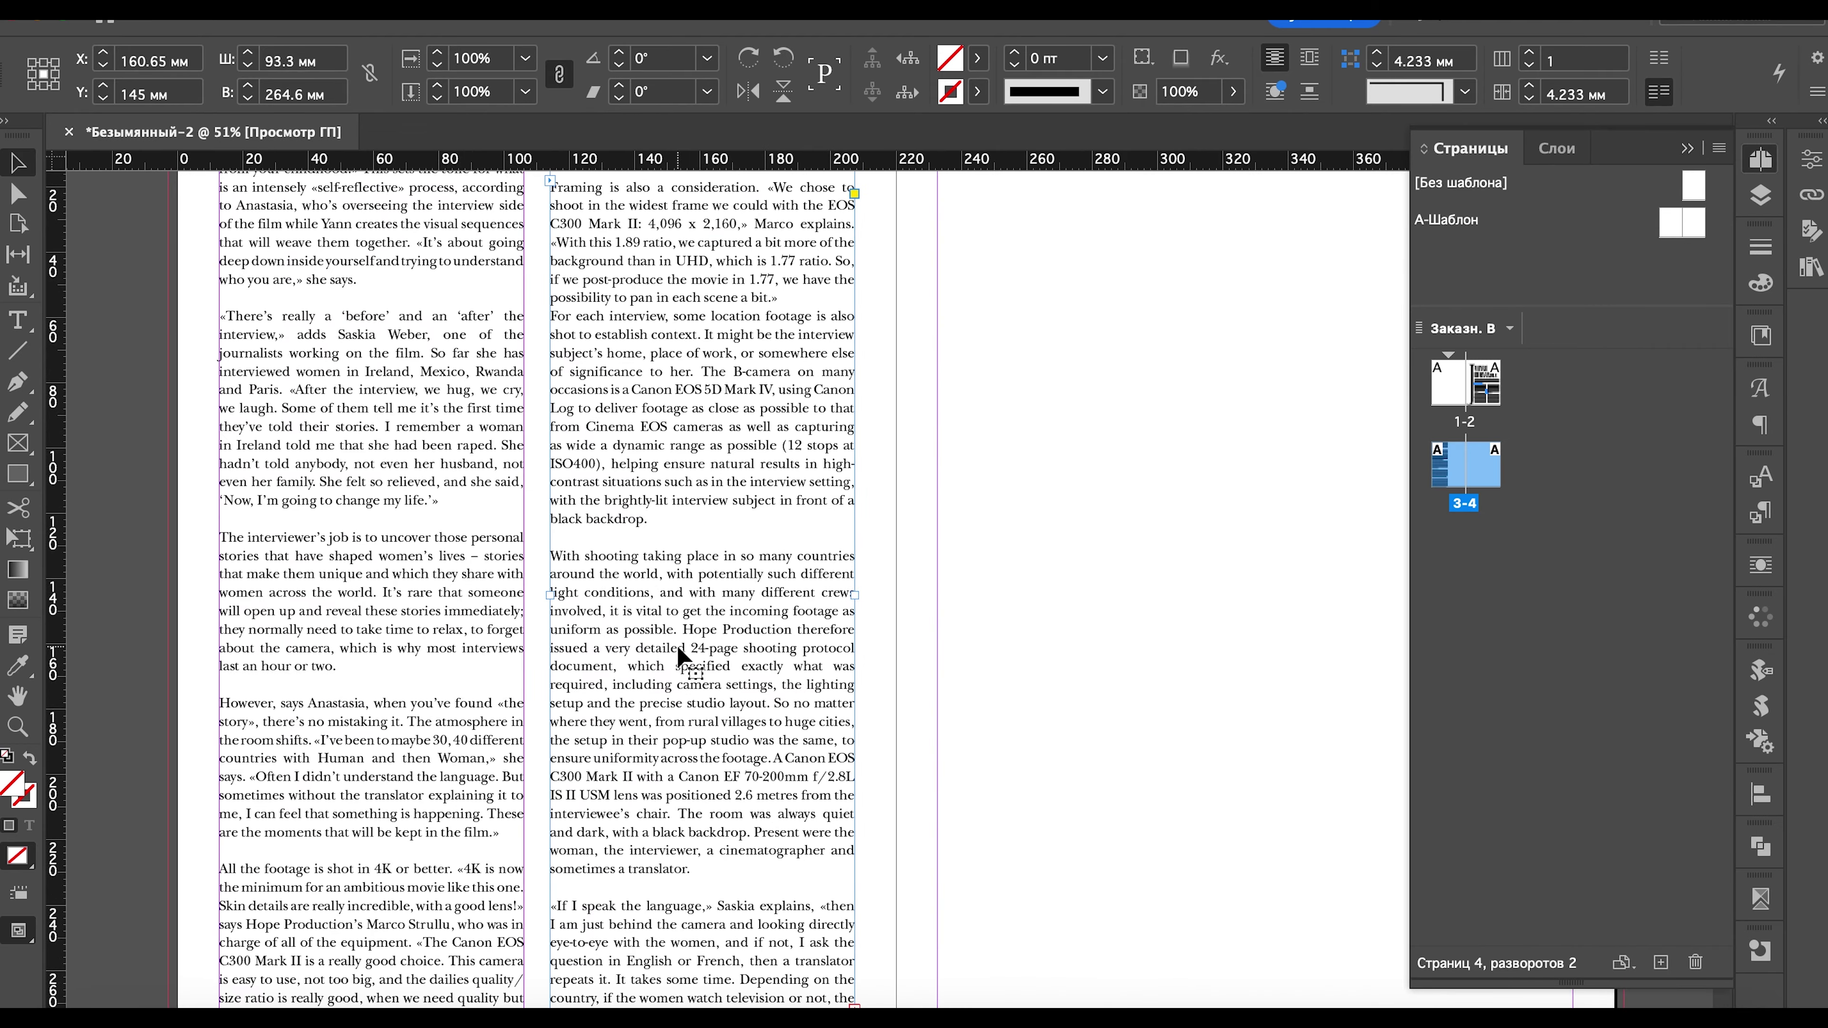
{"action": "scroll", "coordinate": [673, 653], "scroll_direction": "down", "scroll_amount": 3}
{"action": "left_click", "coordinate": [802, 833]}
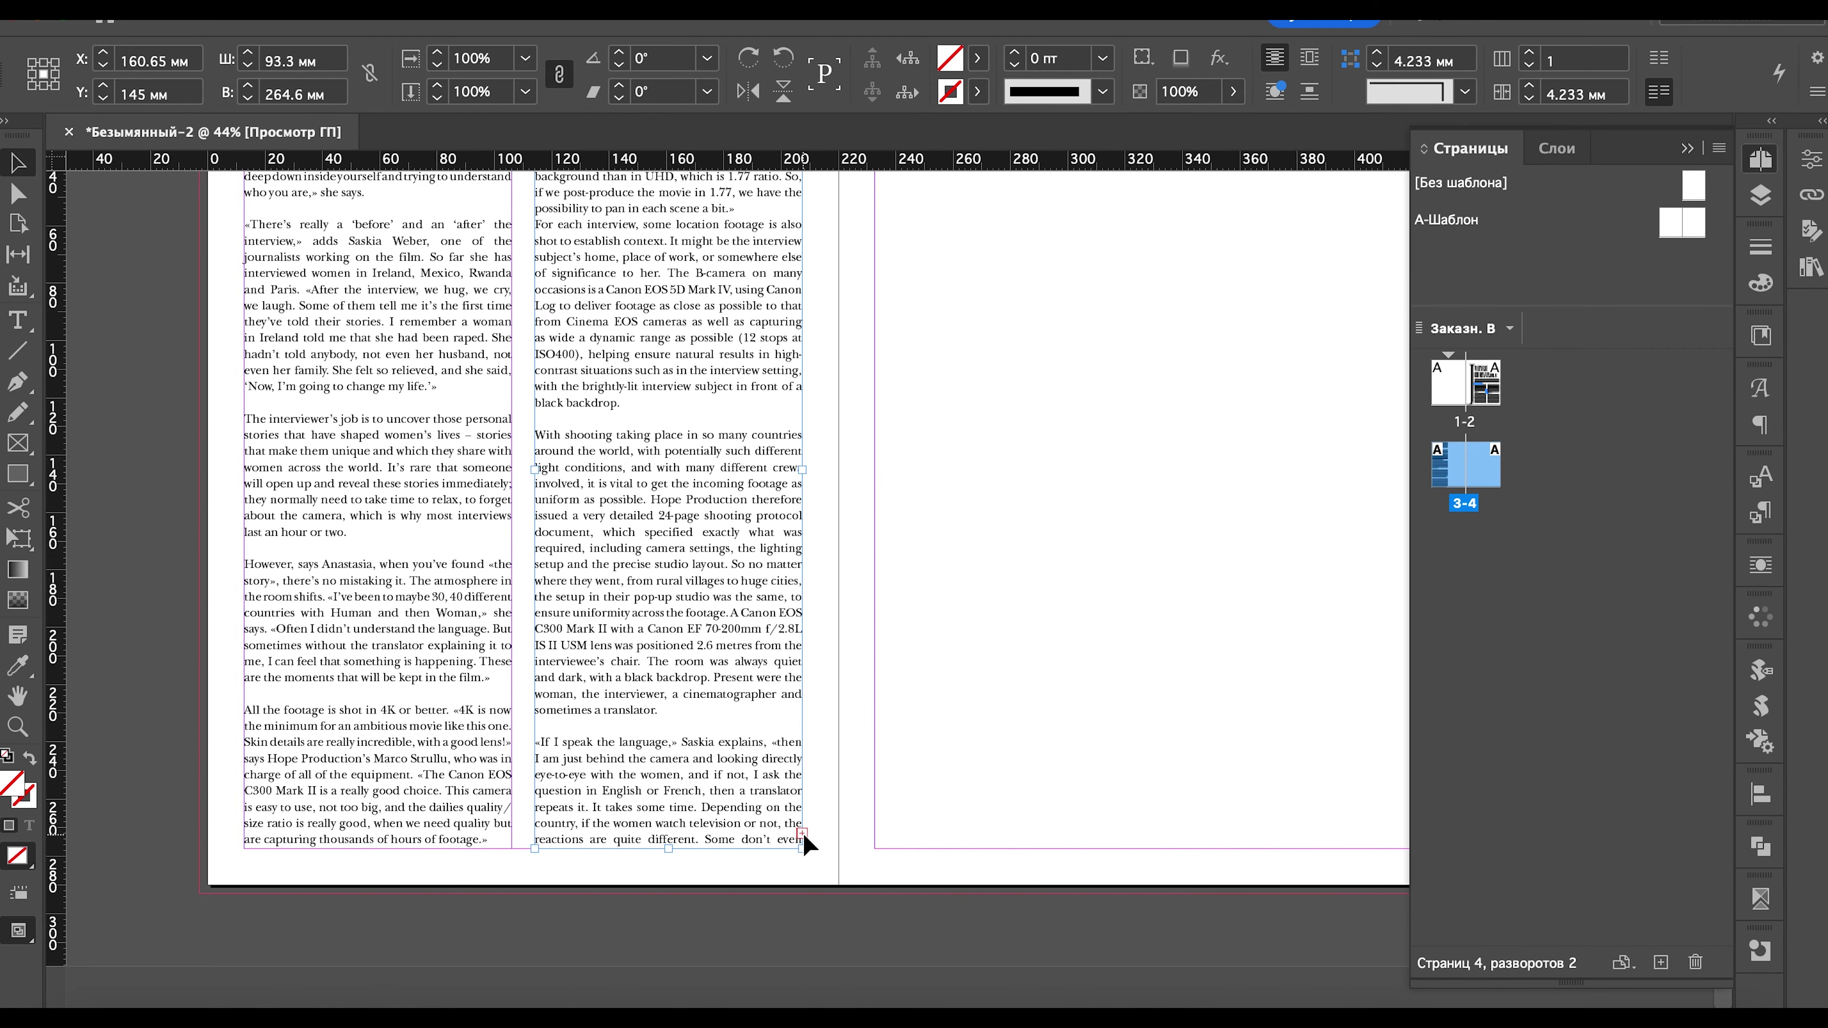
{"action": "left_click", "coordinate": [991, 495]}
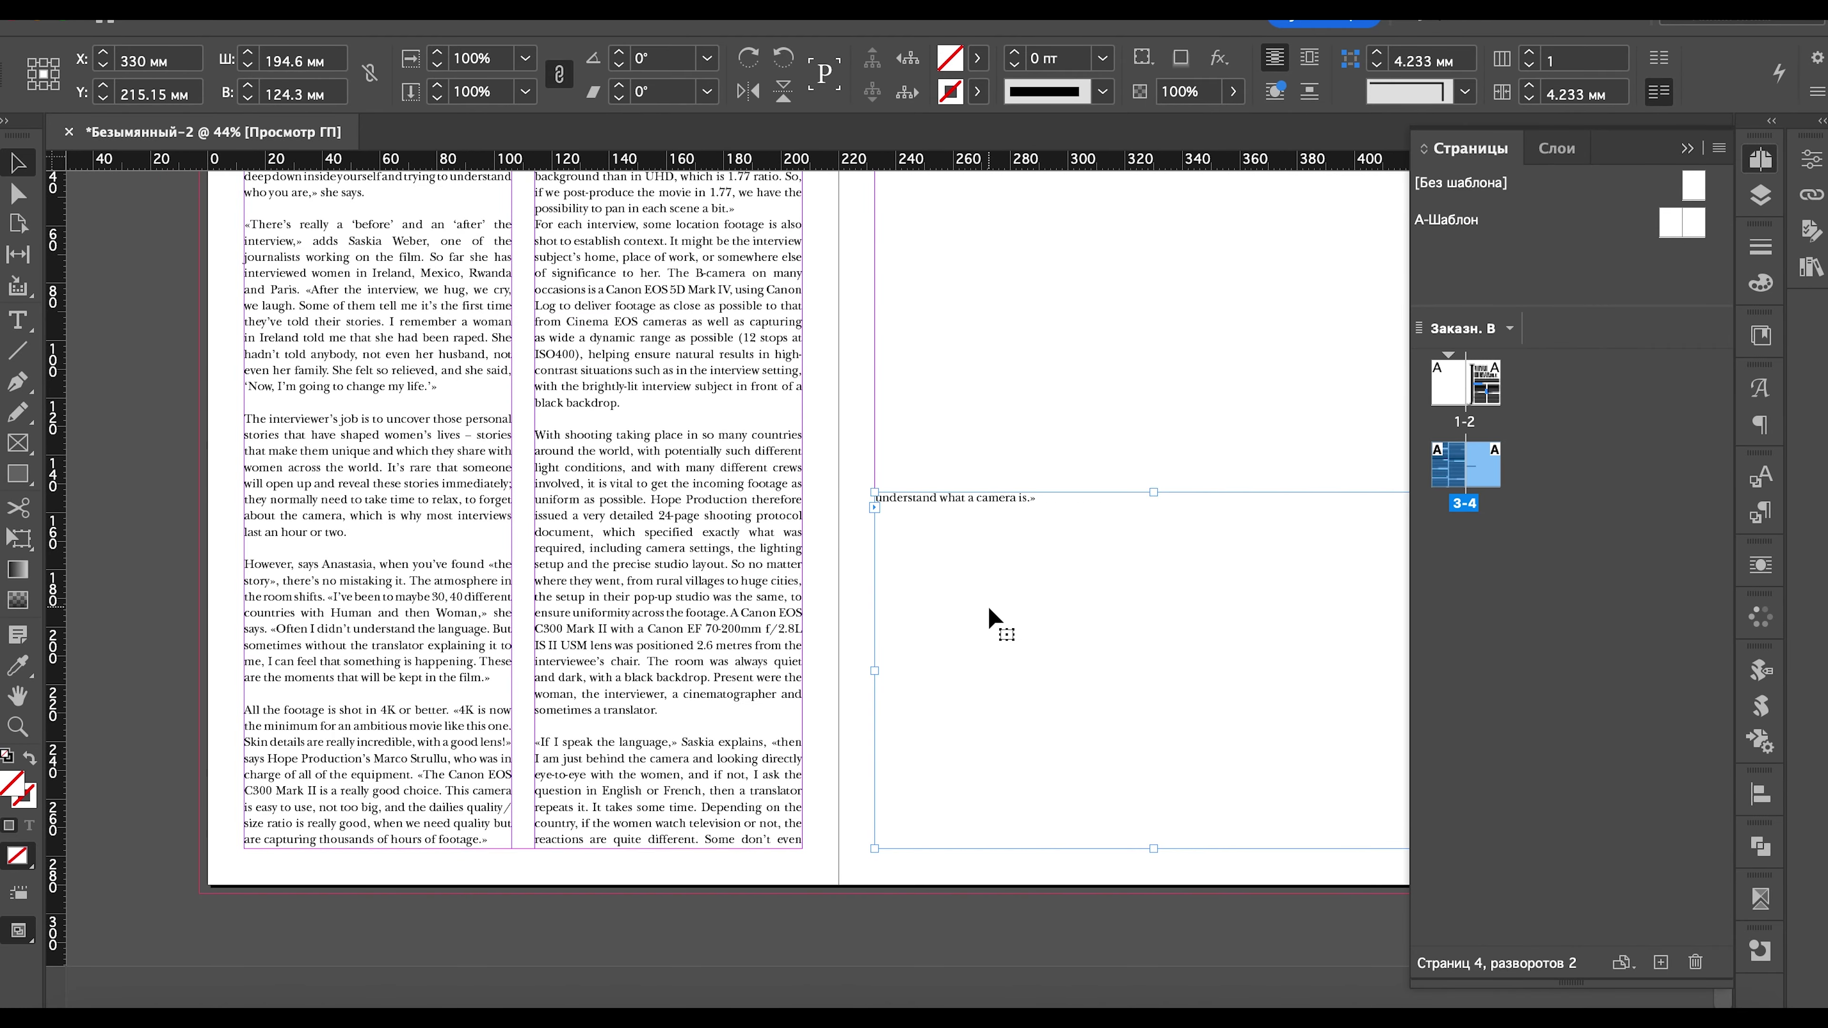
{"action": "scroll", "coordinate": [906, 499], "scroll_direction": "up", "scroll_amount": 3}
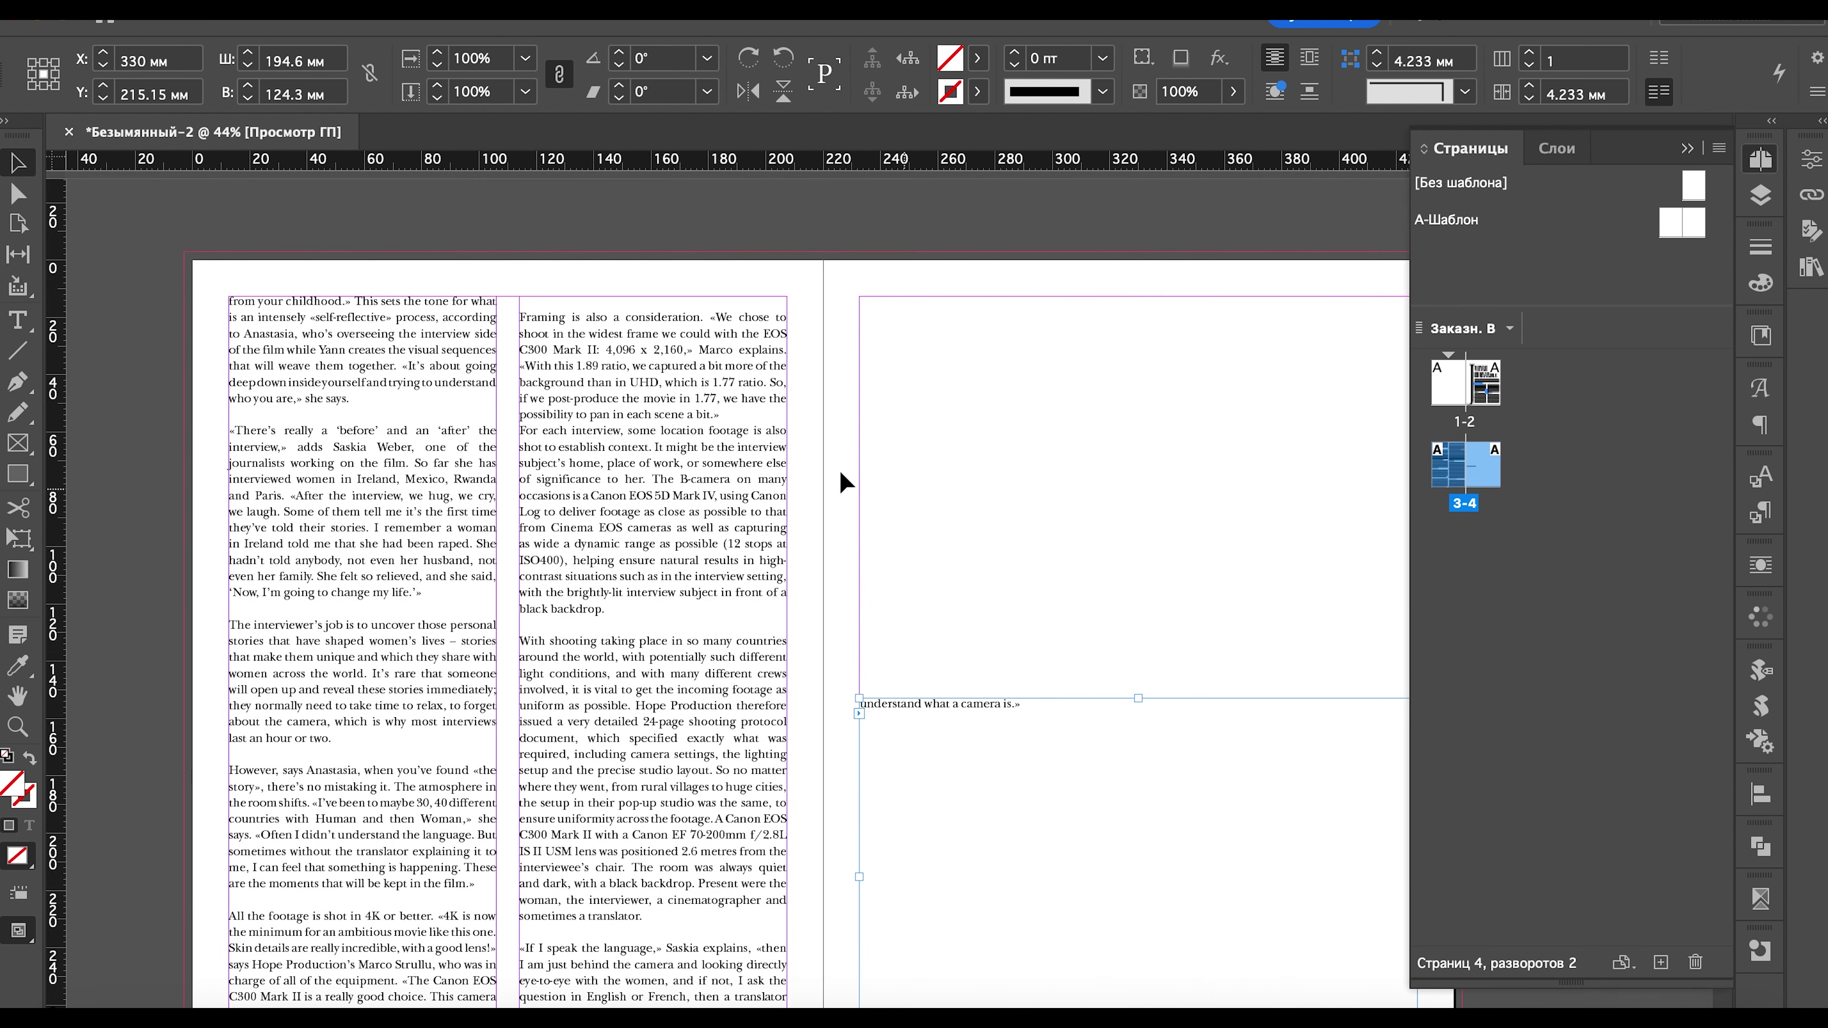
- Delete the empty line above "Framing" in the article text
{"action": "double_click", "coordinate": [596, 319]}
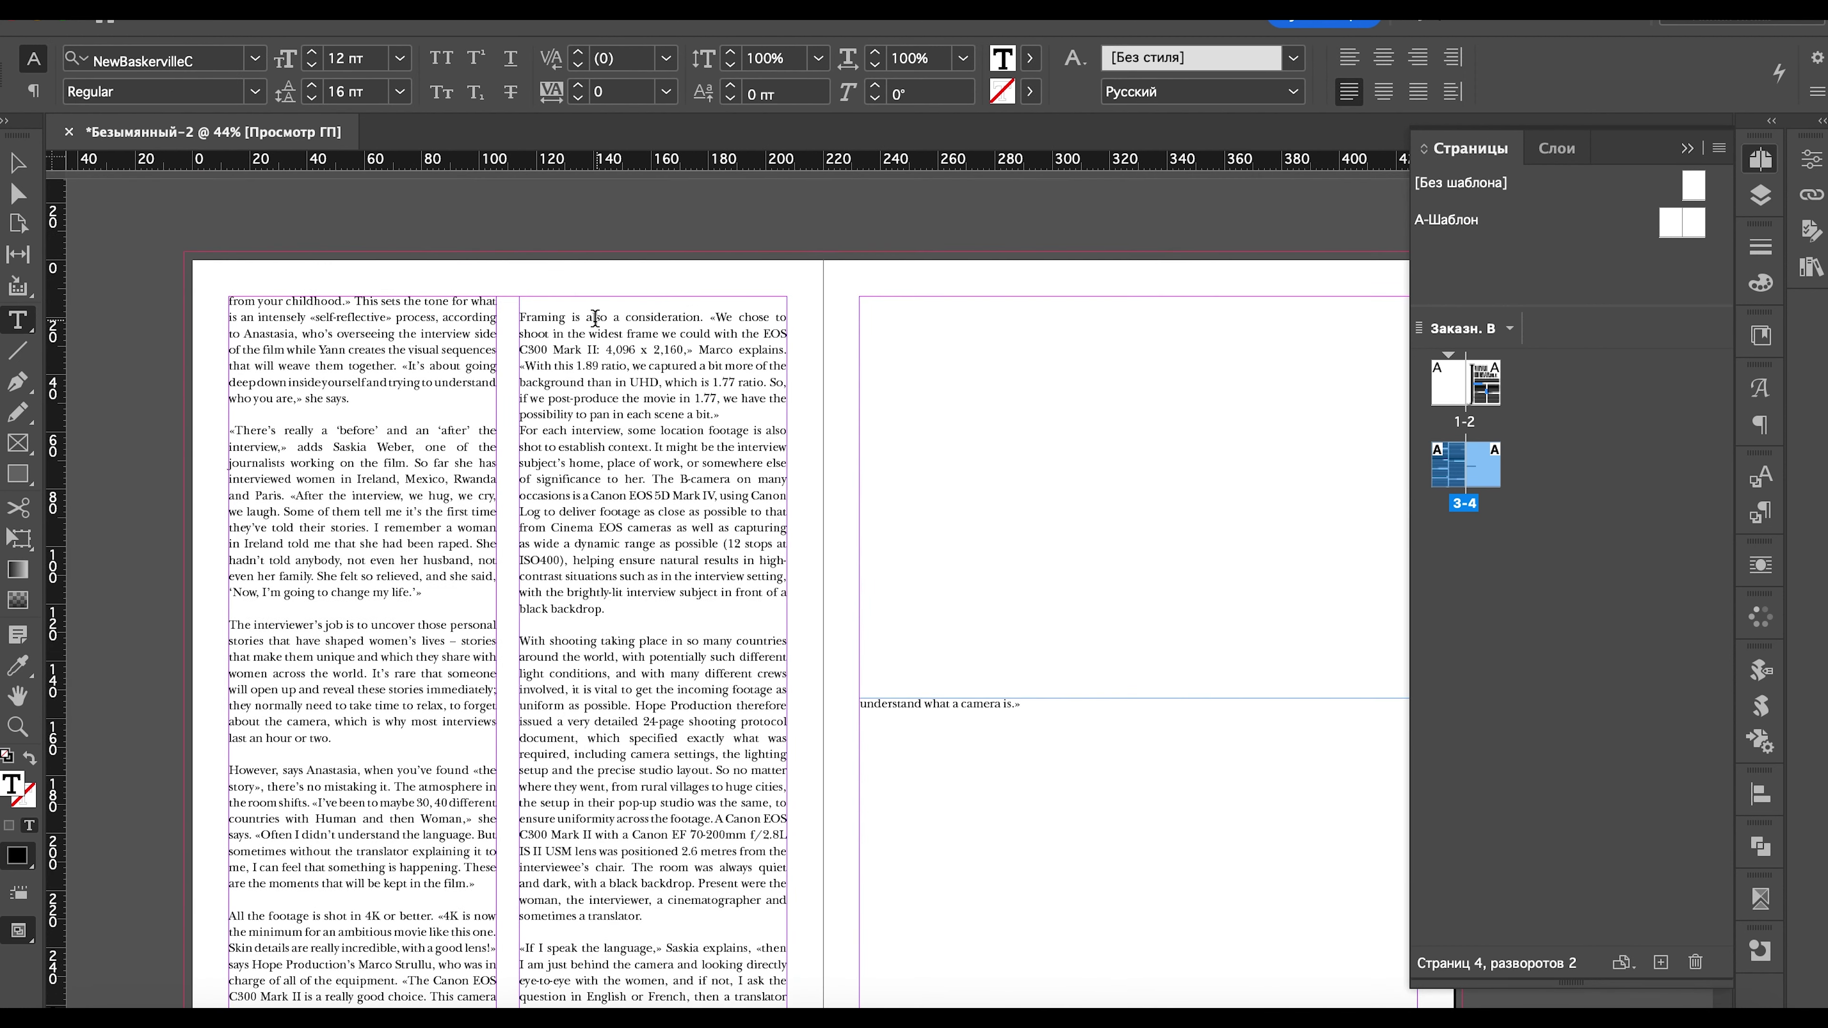
{"action": "left_click", "coordinate": [522, 320]}
{"action": "key", "text": "BackSpace"}
{"action": "scroll", "coordinate": [610, 468], "scroll_direction": "down", "scroll_amount": 2}
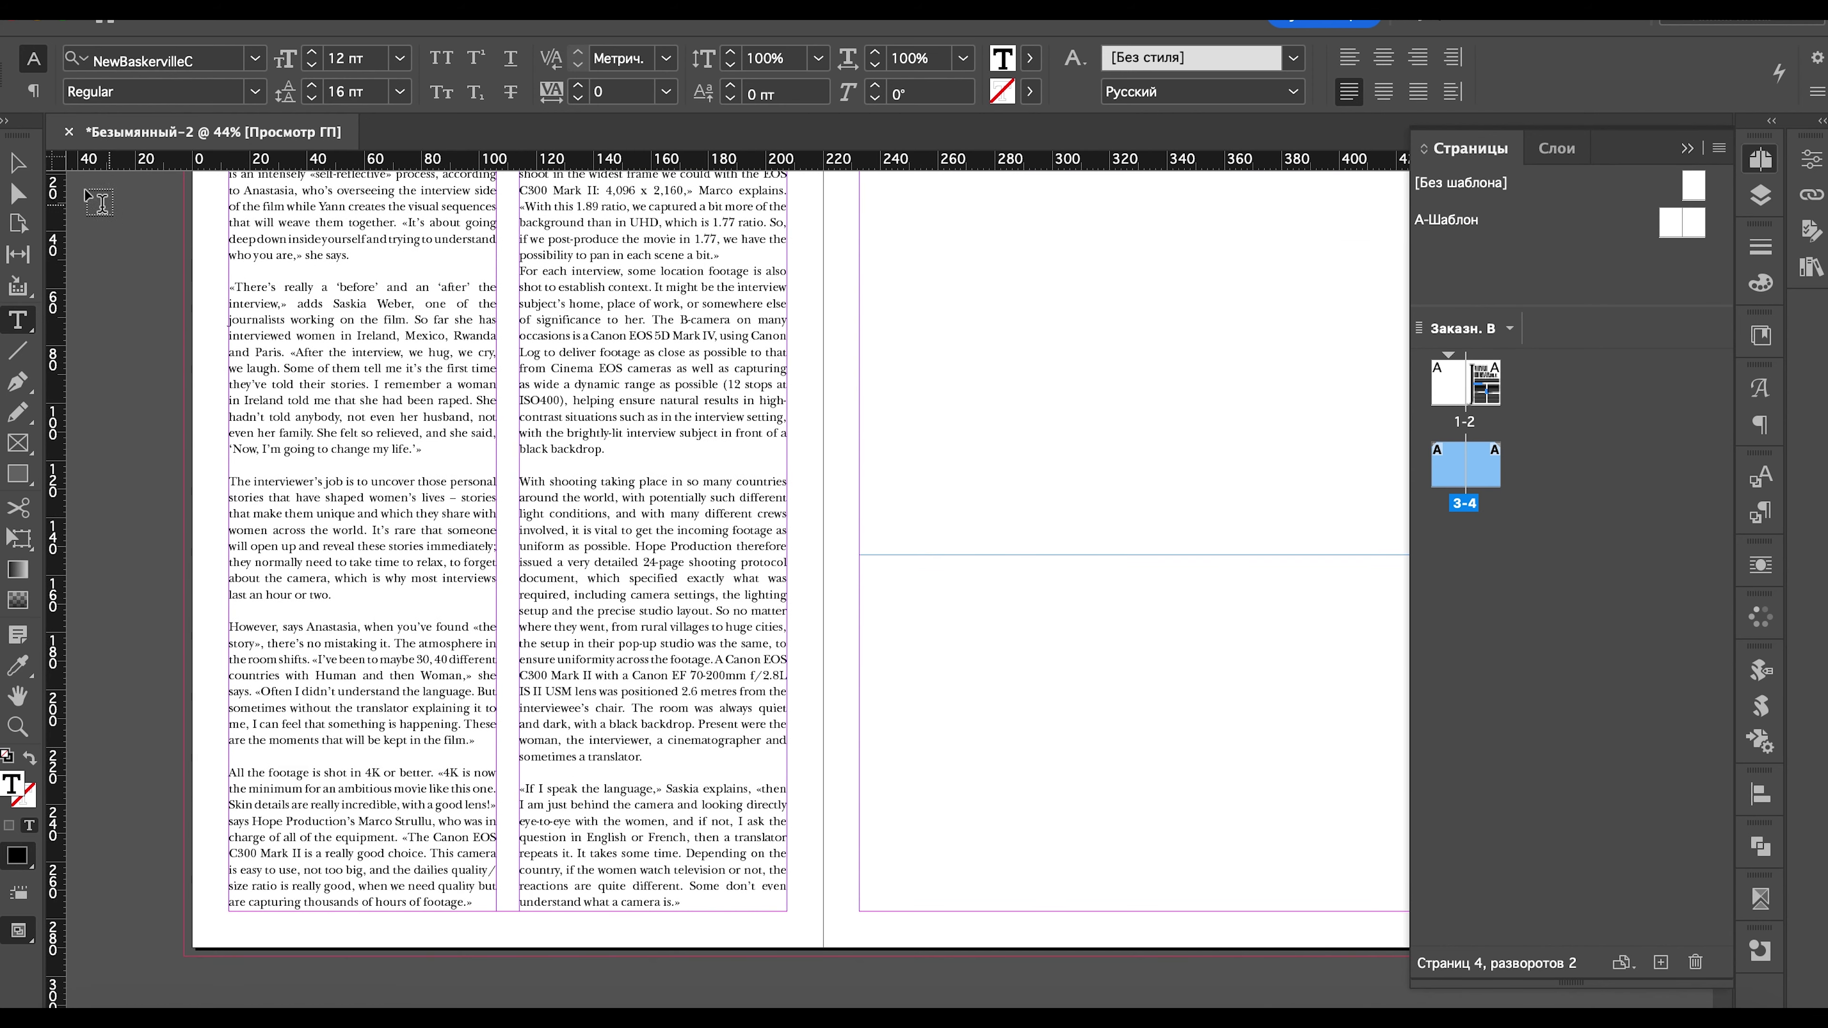
- Delete the leftover empty text frame on the right page
{"action": "left_click", "coordinate": [17, 167]}
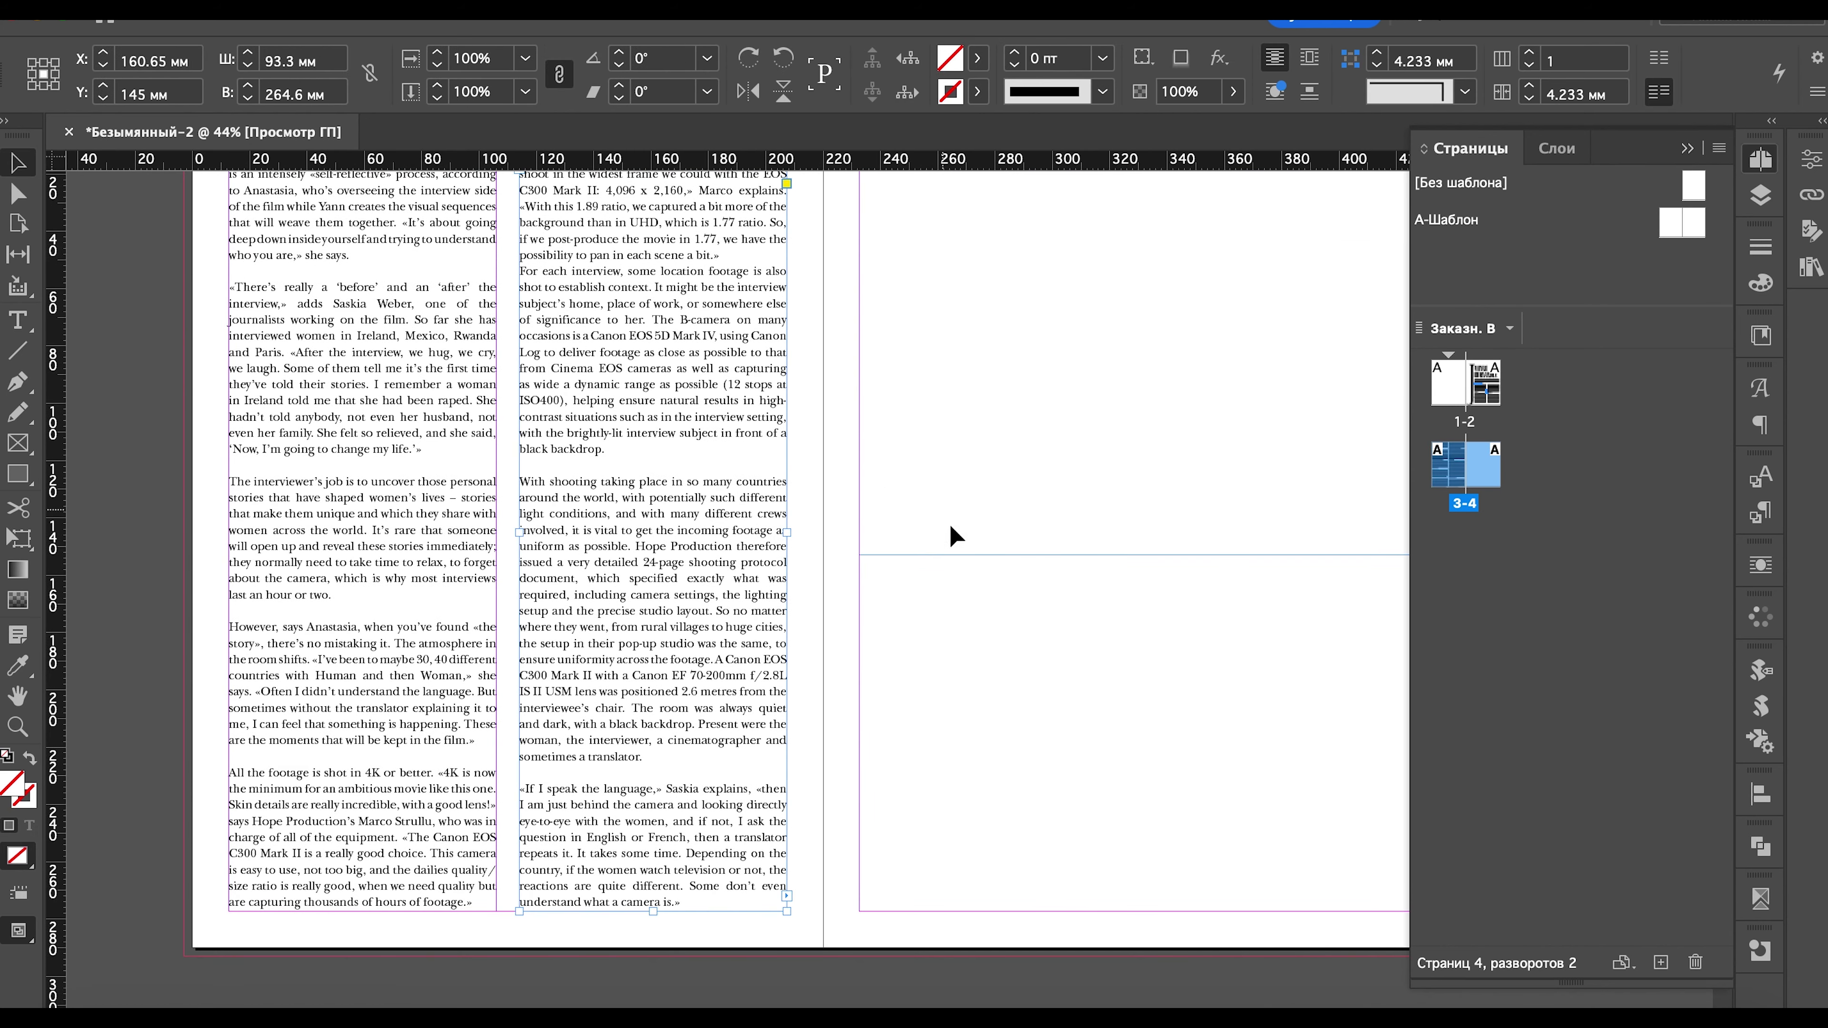
{"action": "left_click", "coordinate": [957, 565]}
{"action": "key", "text": "Delete"}
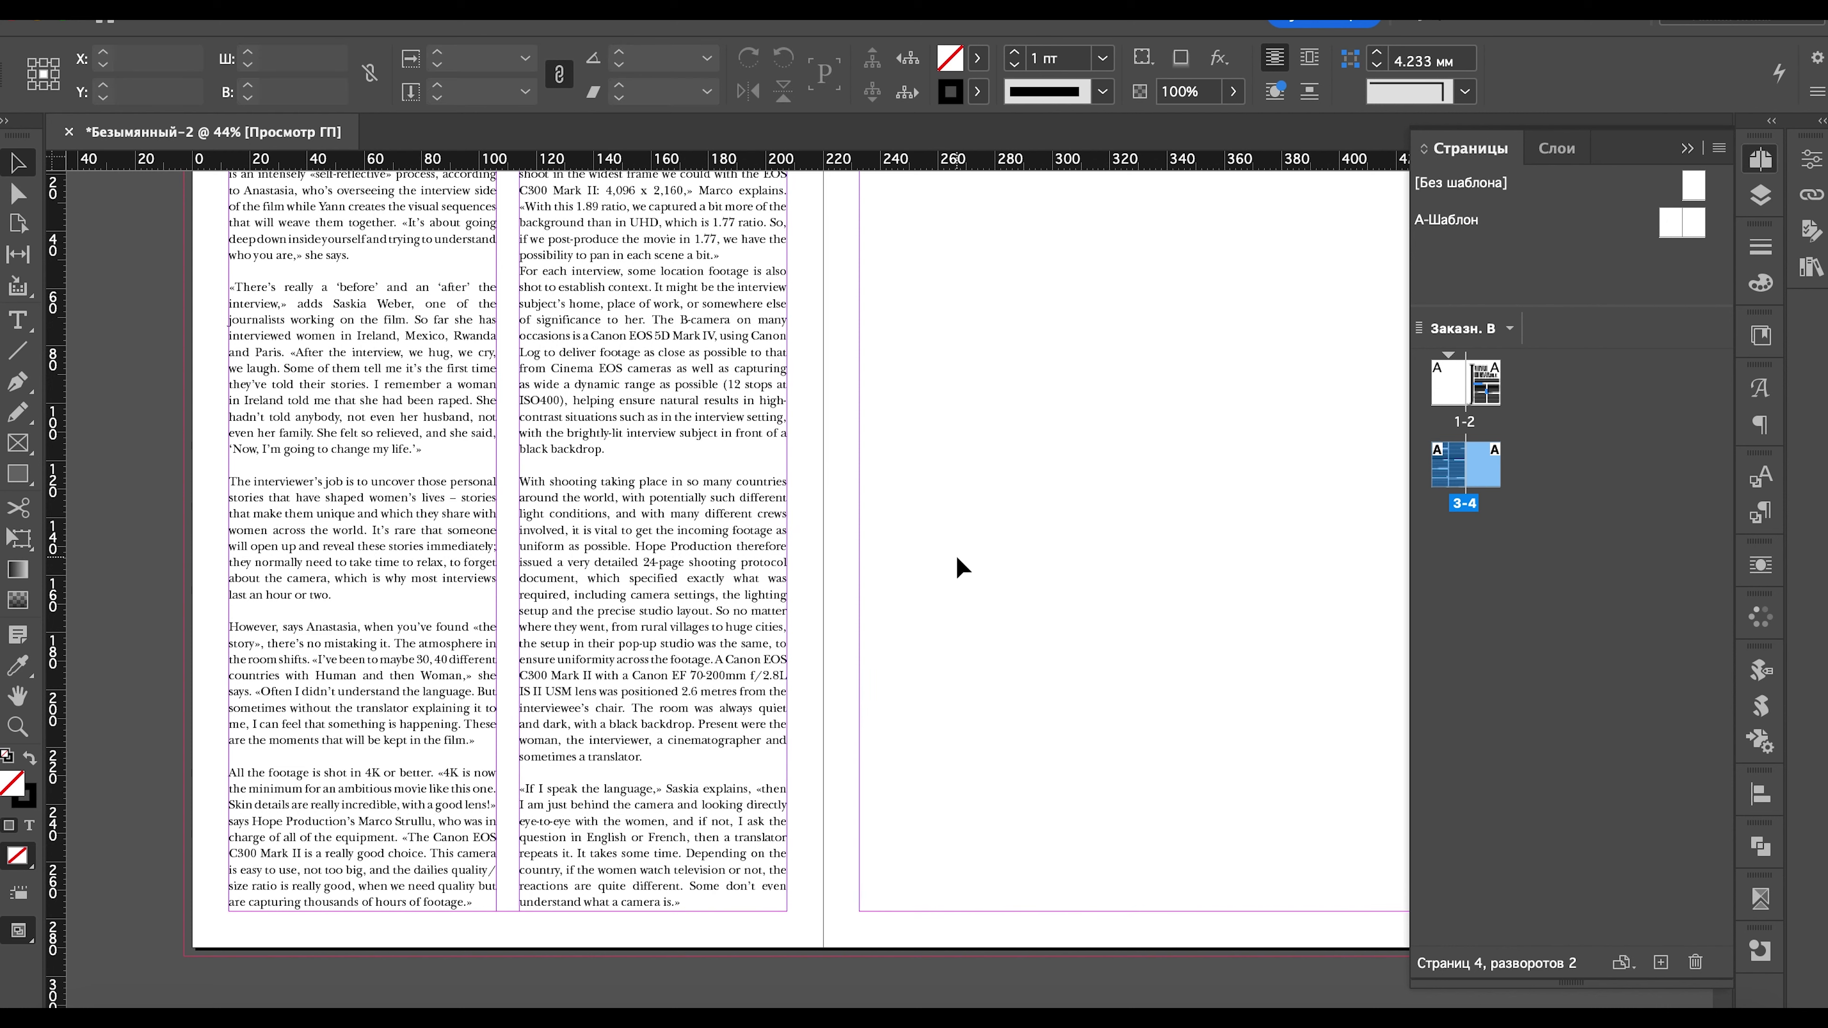
- Preview the portrait photo files in Finder to choose one
{"action": "scroll", "coordinate": [956, 553], "scroll_direction": "up", "scroll_amount": 3}
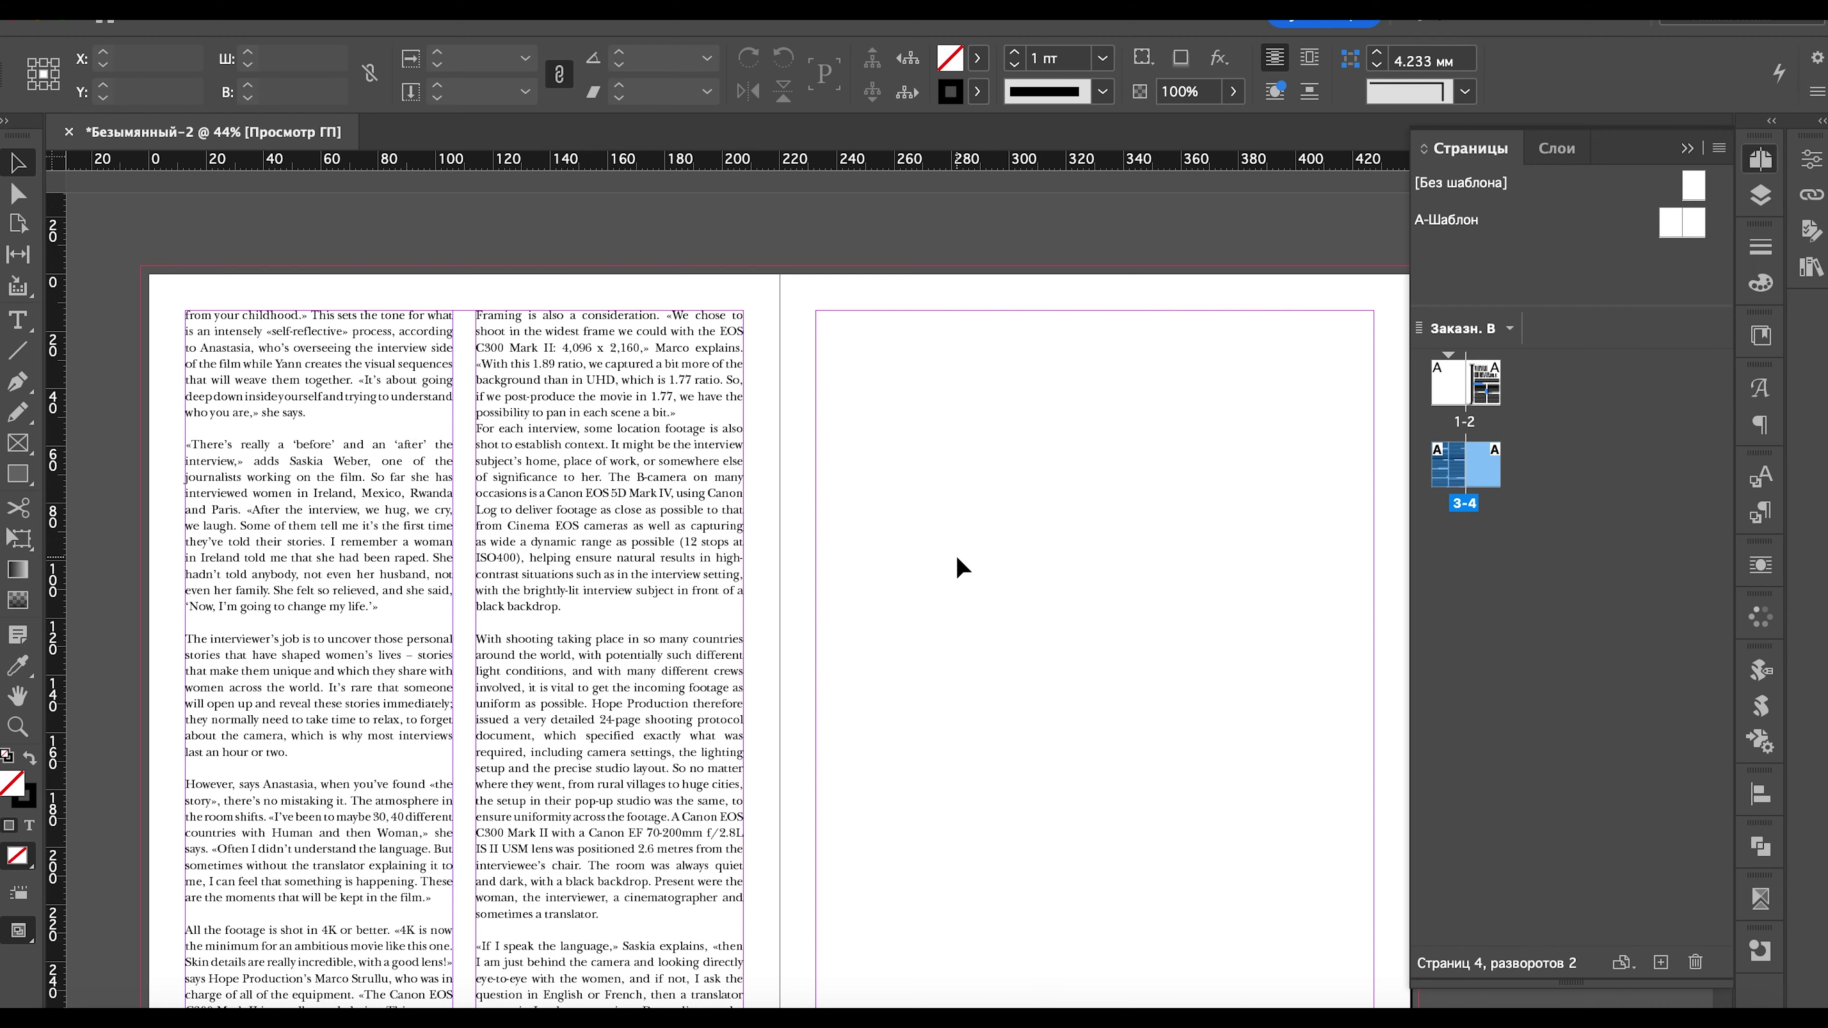
{"action": "scroll", "coordinate": [957, 565], "scroll_direction": "up", "scroll_amount": 5}
{"action": "scroll", "coordinate": [957, 565], "scroll_direction": "up", "scroll_amount": 5}
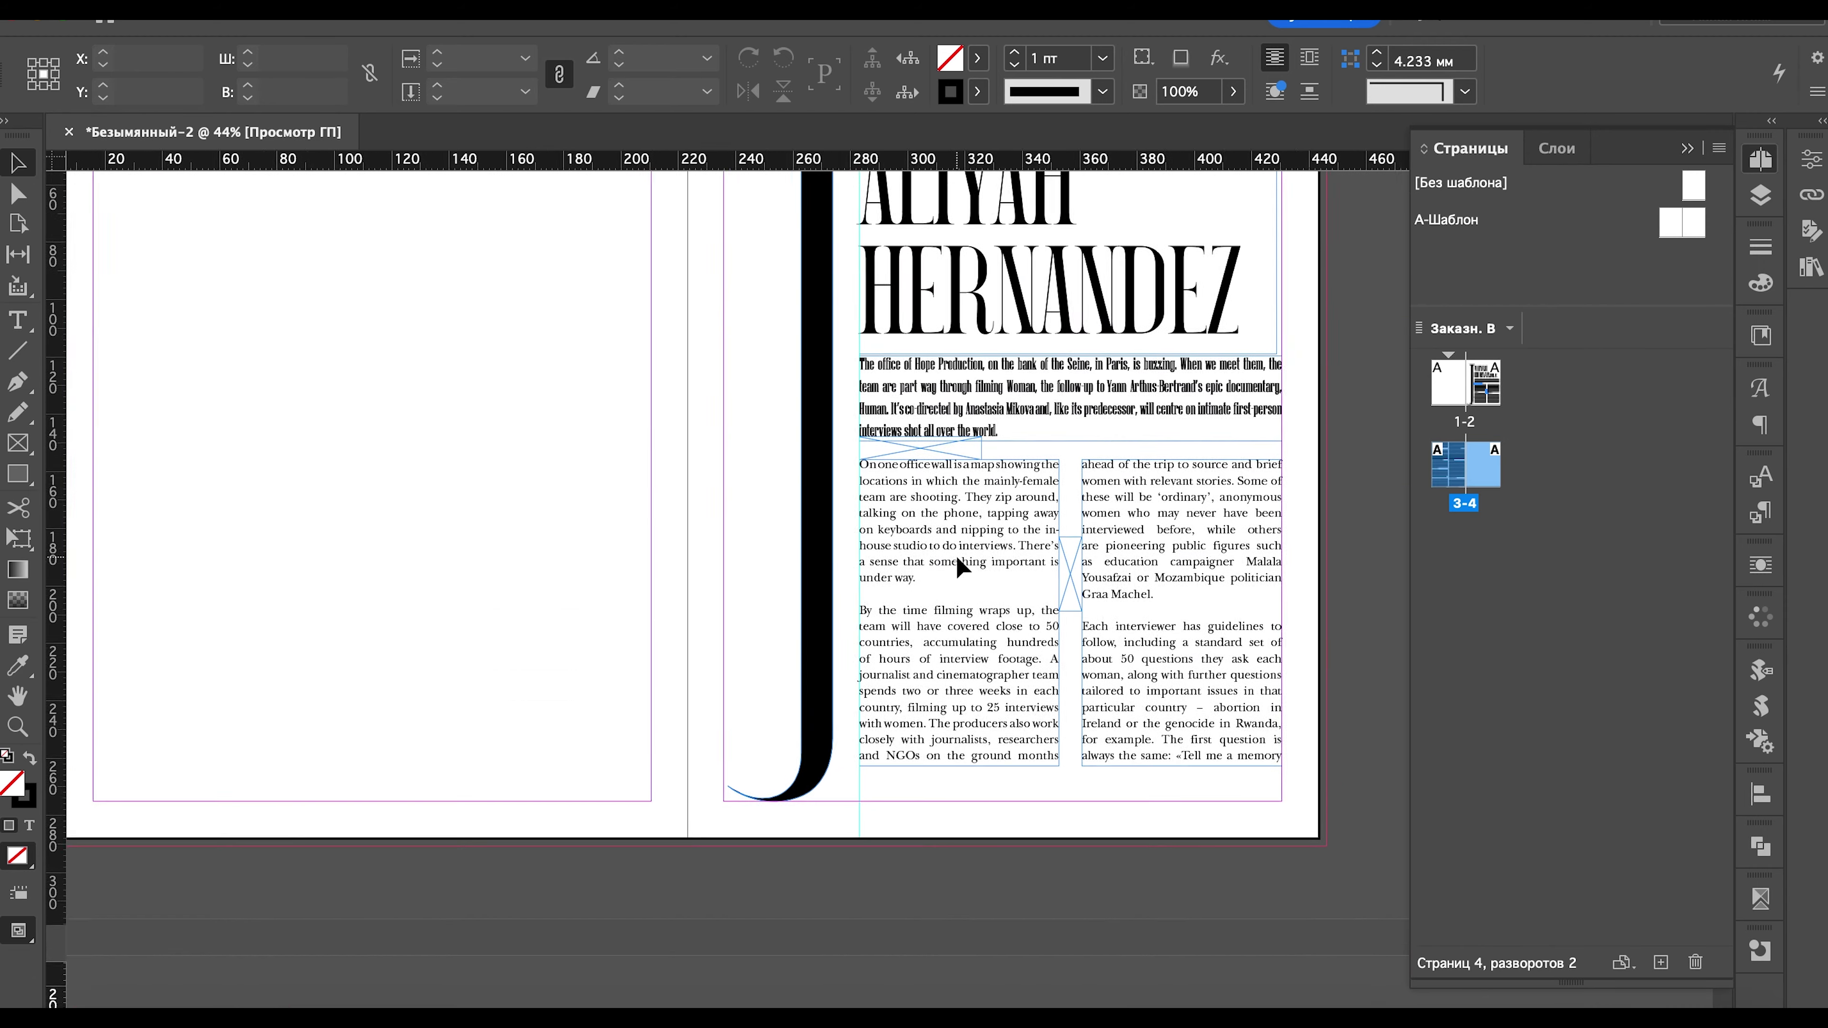
{"action": "scroll", "coordinate": [957, 565], "scroll_direction": "down", "scroll_amount": 2}
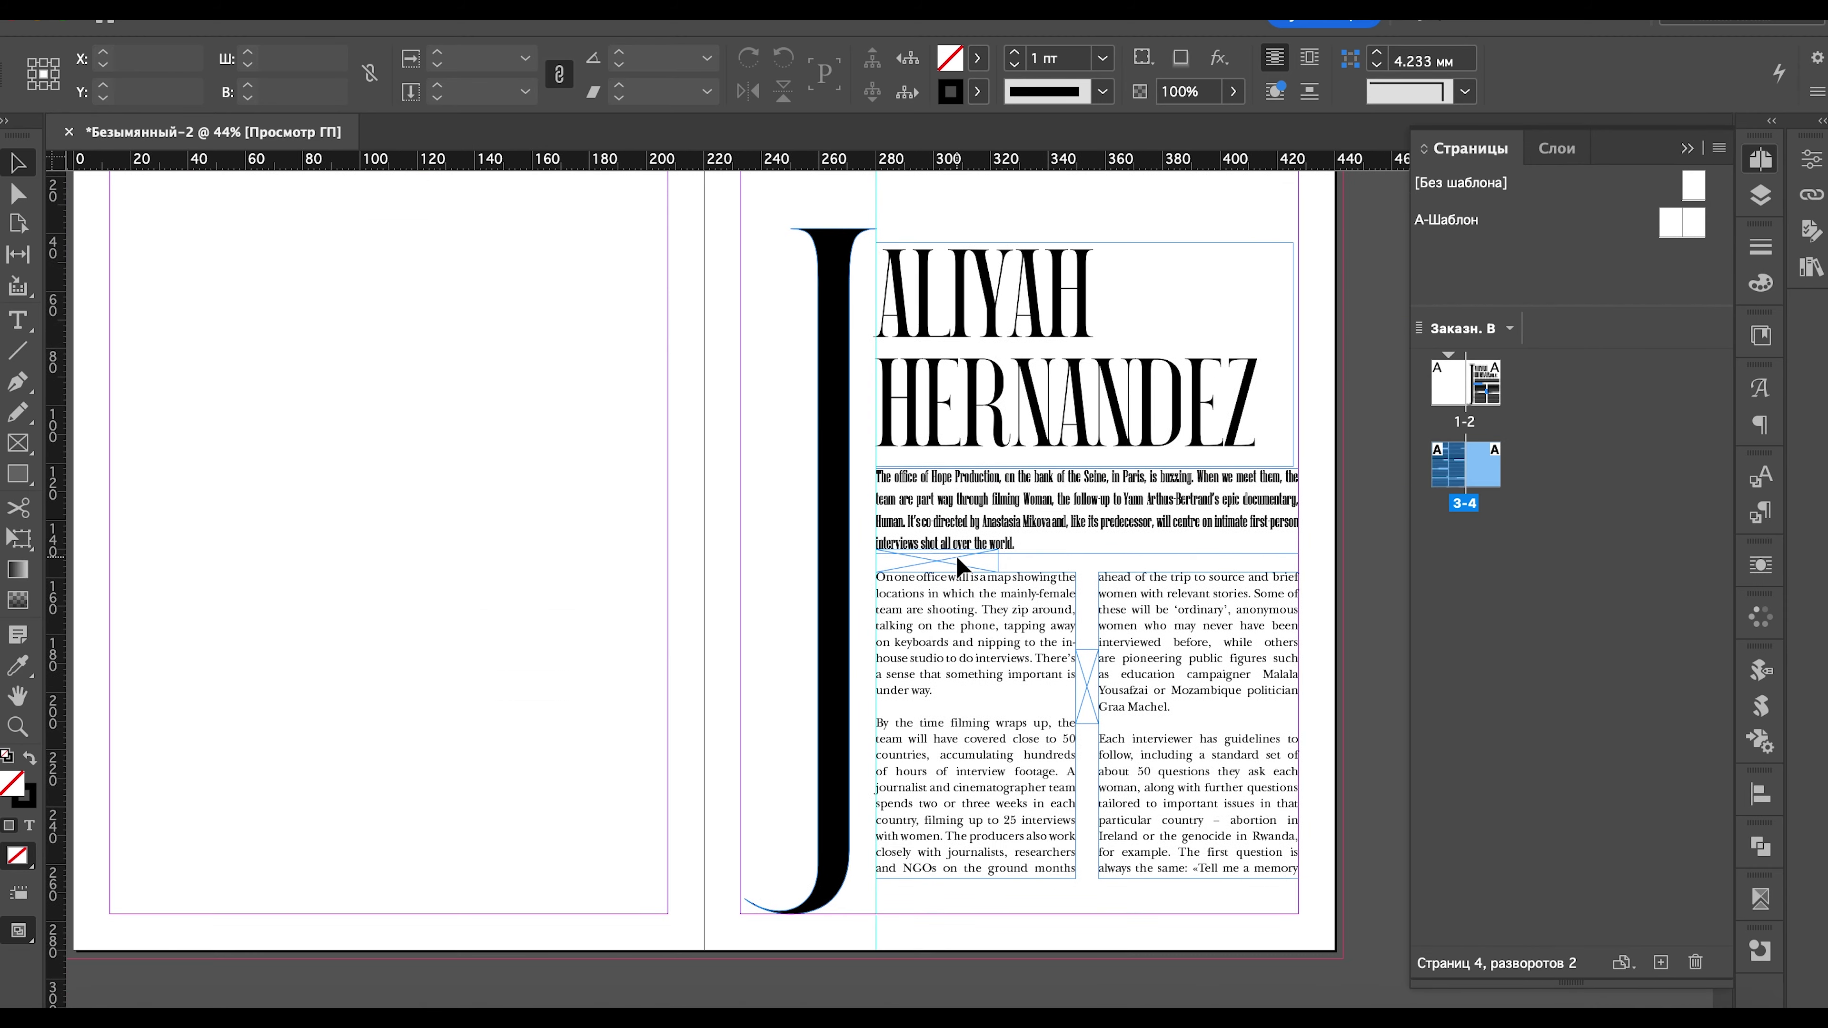
{"action": "left_click", "coordinate": [83, 1019]}
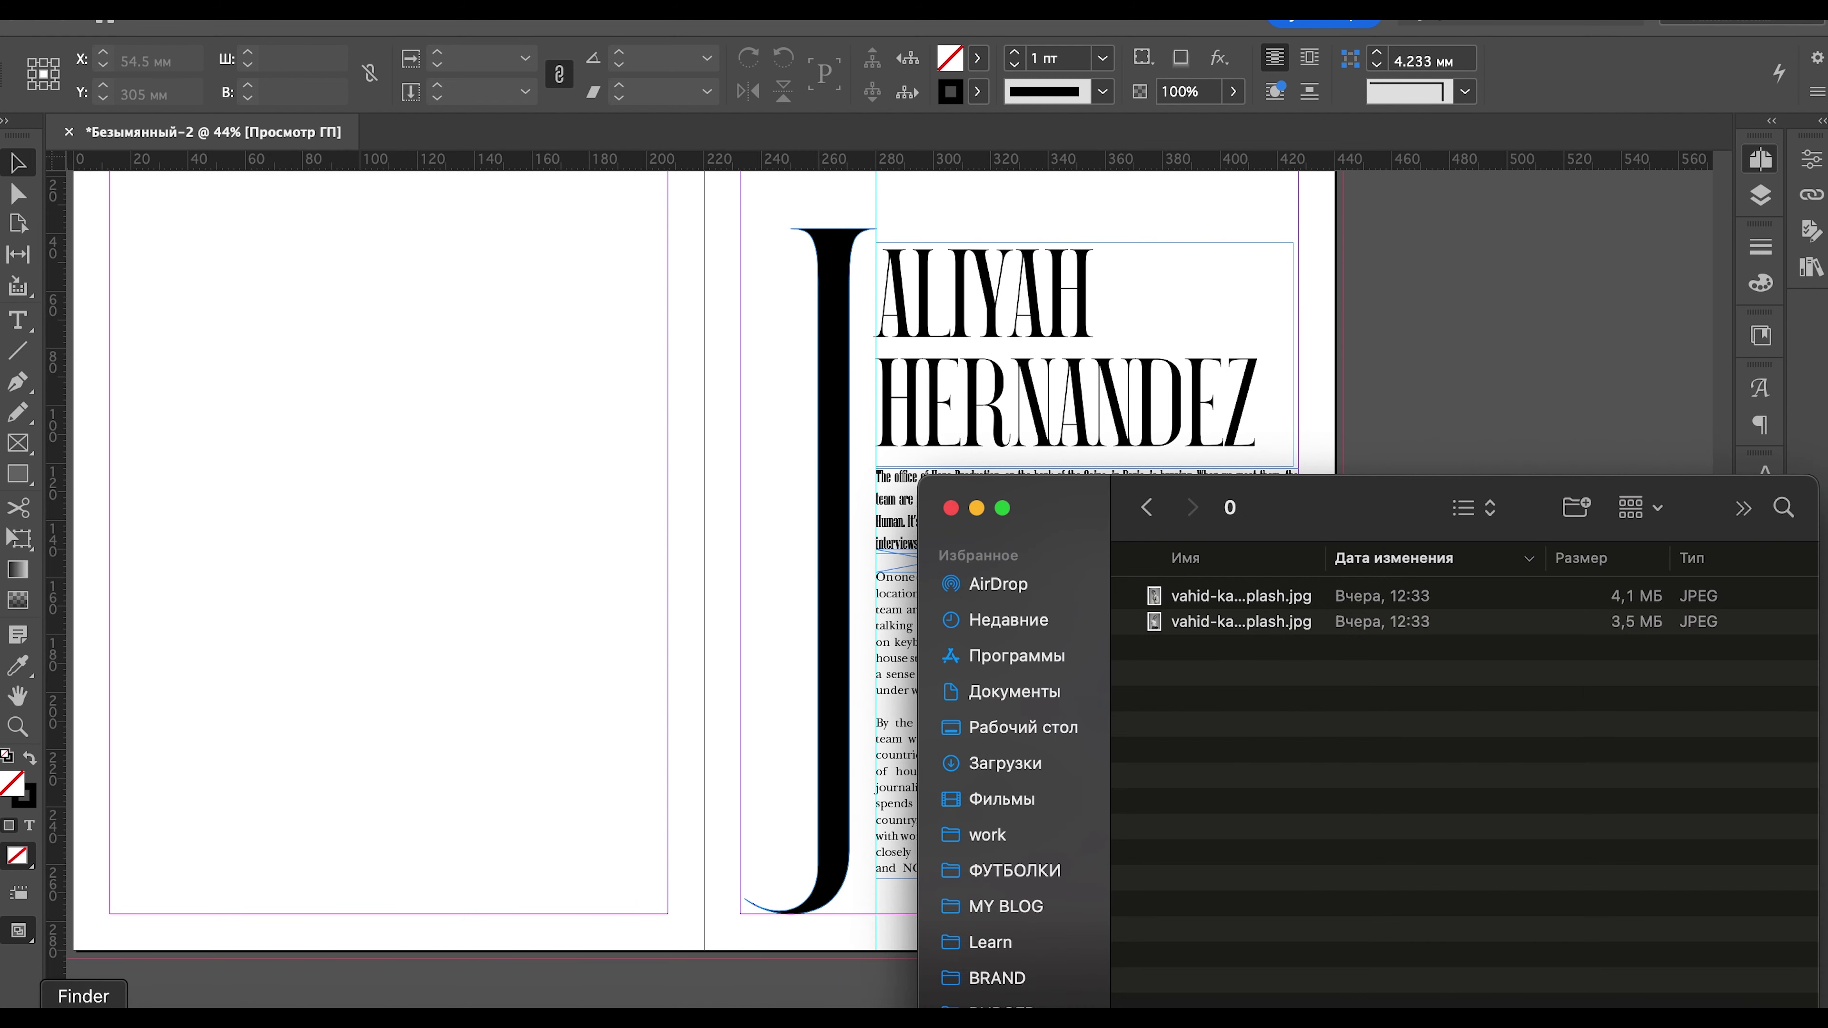
{"action": "left_click", "coordinate": [1227, 596]}
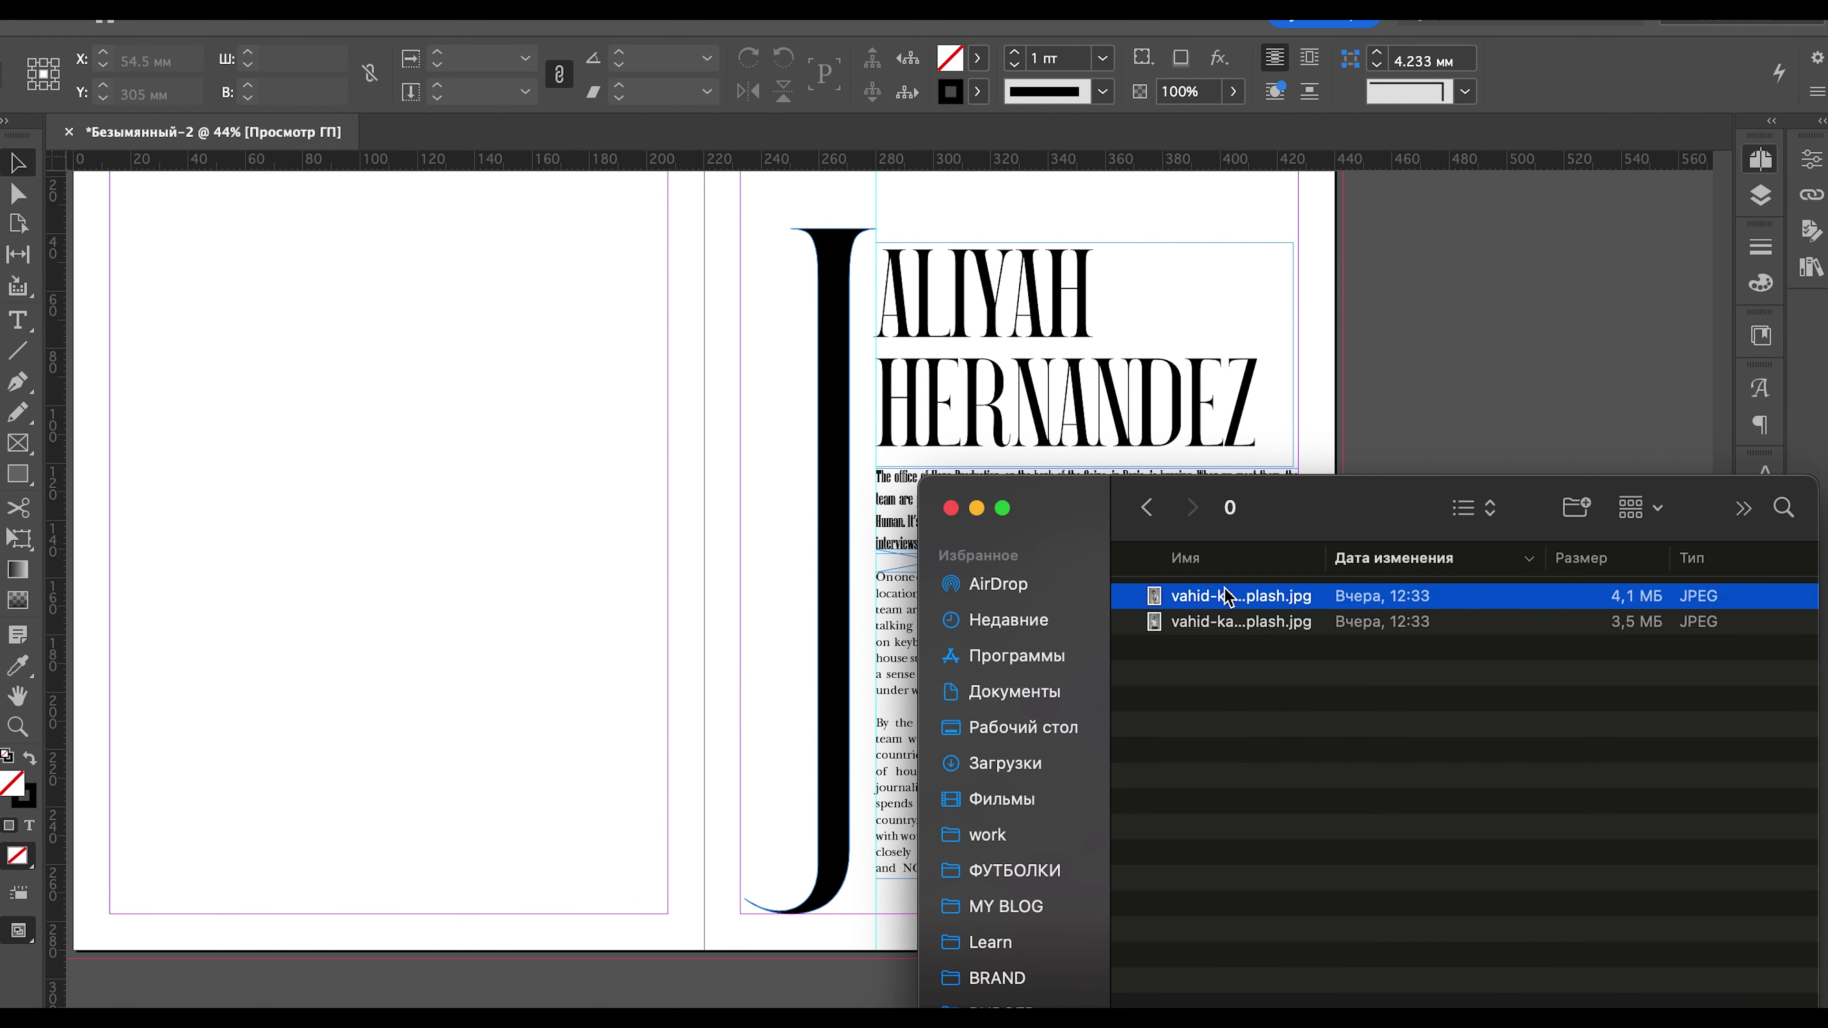
{"action": "key", "text": "space"}
{"action": "key", "text": "space"}
{"action": "left_click", "coordinate": [1222, 624]}
{"action": "key", "text": "space"}
{"action": "key", "text": "space"}
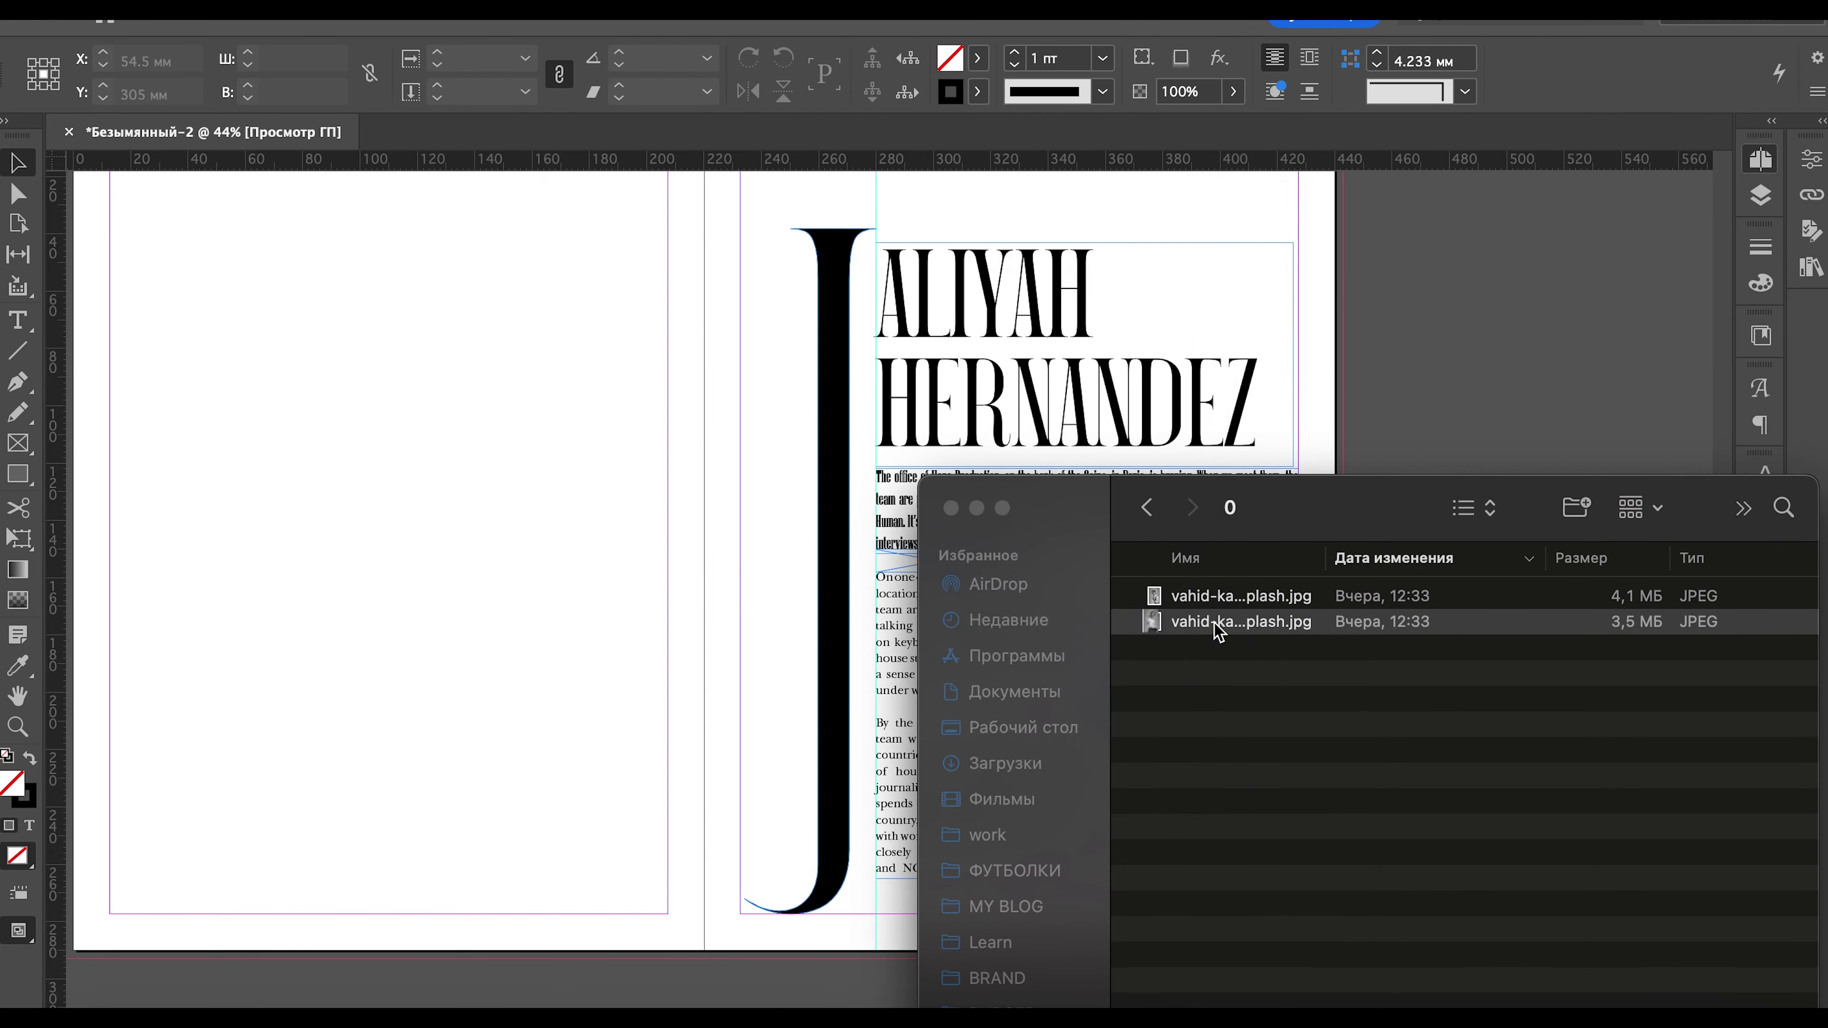
- Place the second photo on the left page, stretched to the margins and filled proportionally
{"action": "left_click_drag", "start_coordinate": [1211, 632], "coordinate": [396, 315]}
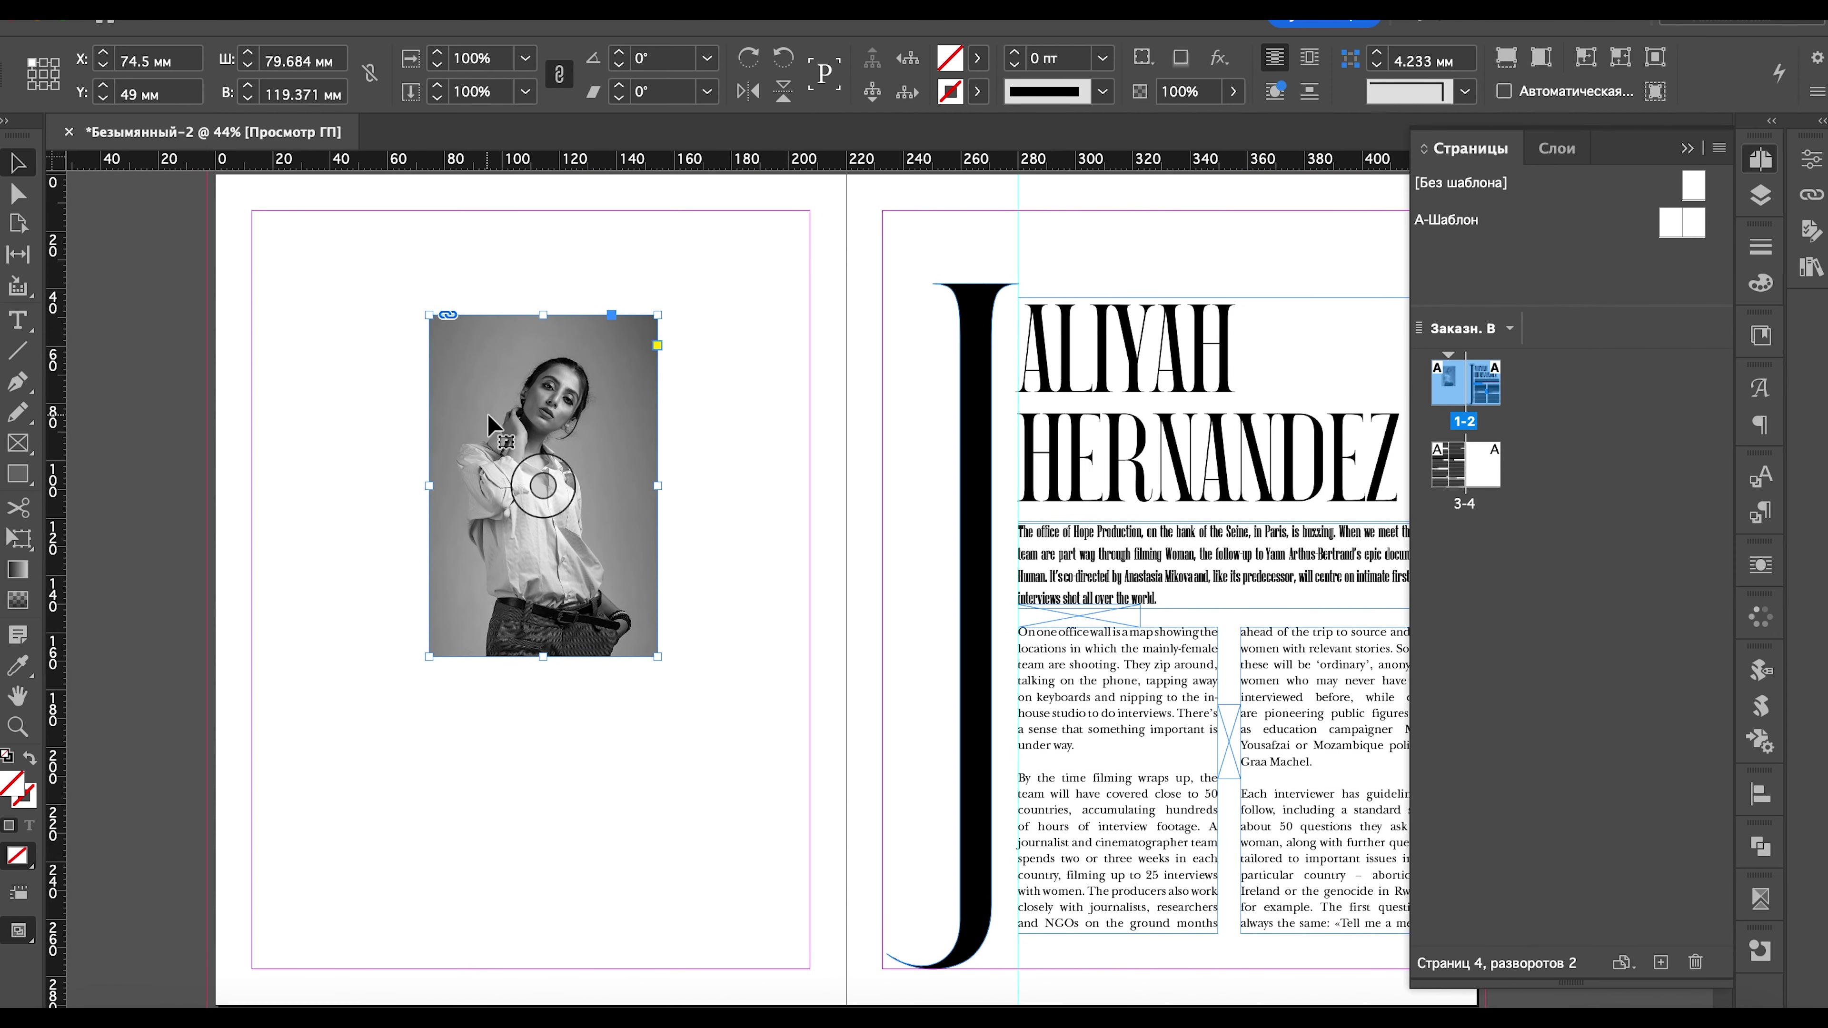
{"action": "left_click_drag", "start_coordinate": [477, 404], "coordinate": [313, 307]}
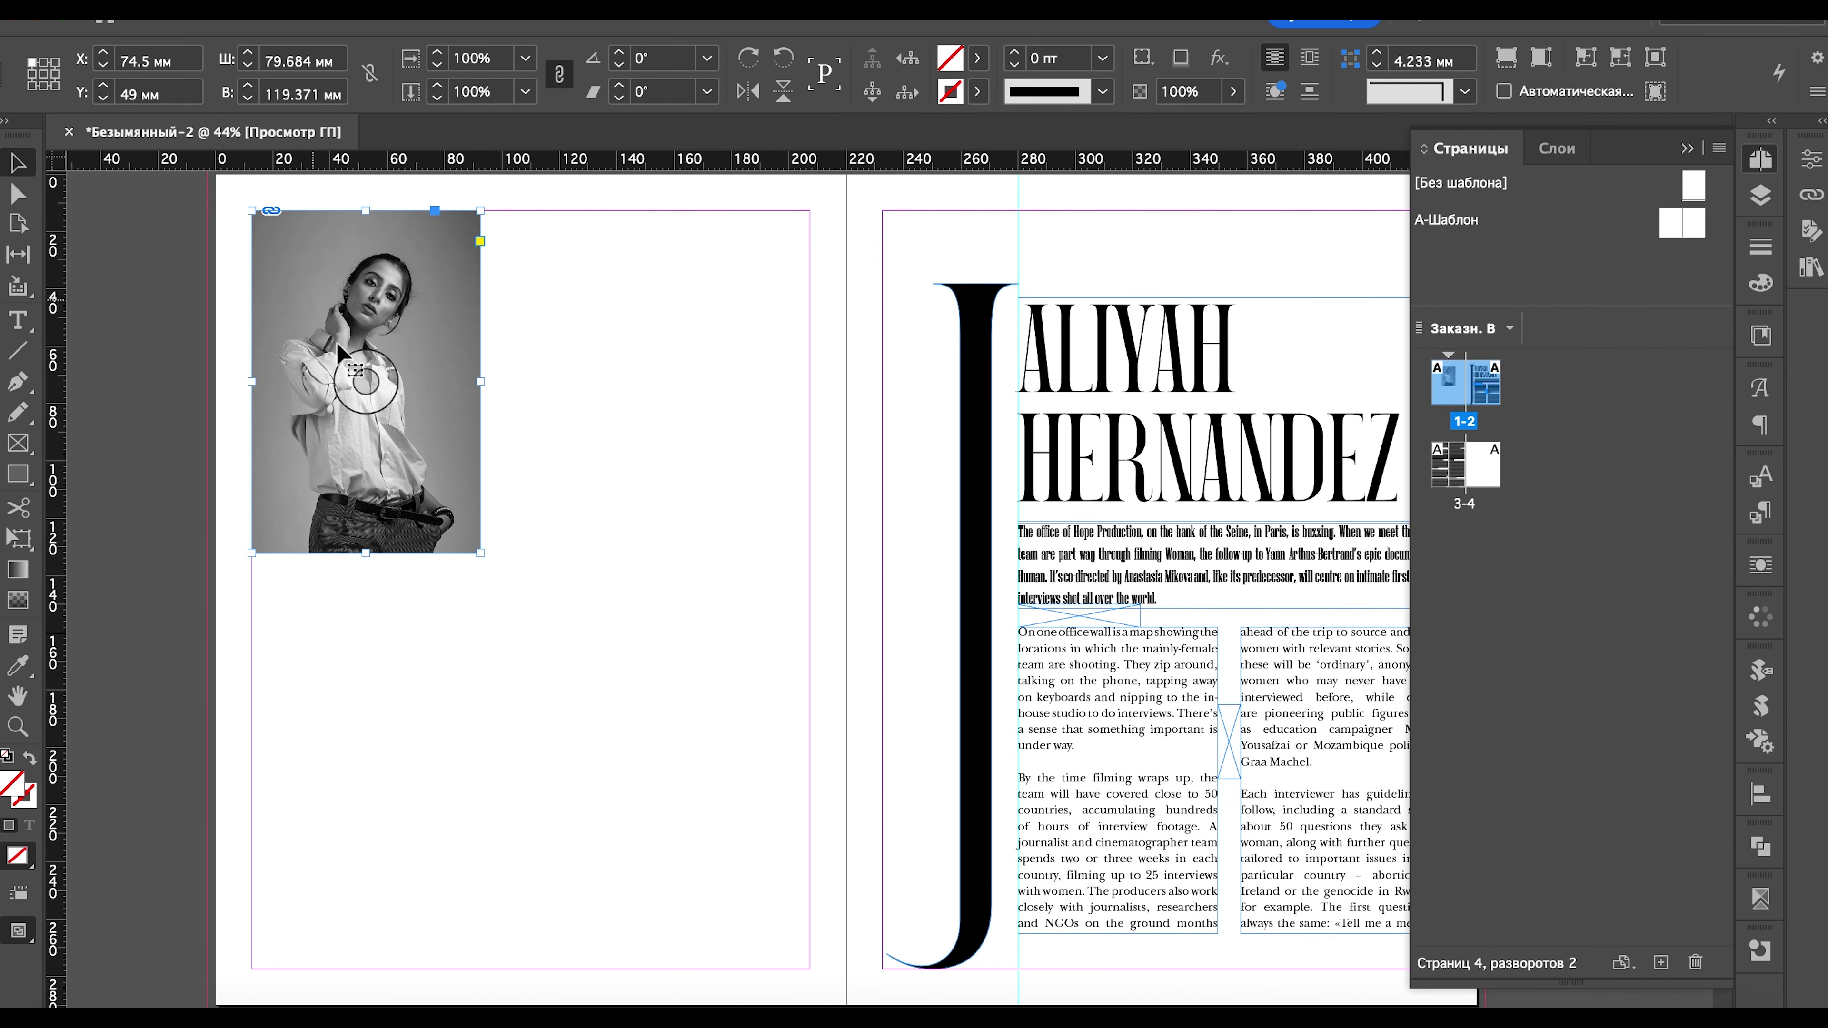
{"action": "left_click_drag", "start_coordinate": [480, 553], "coordinate": [809, 968]}
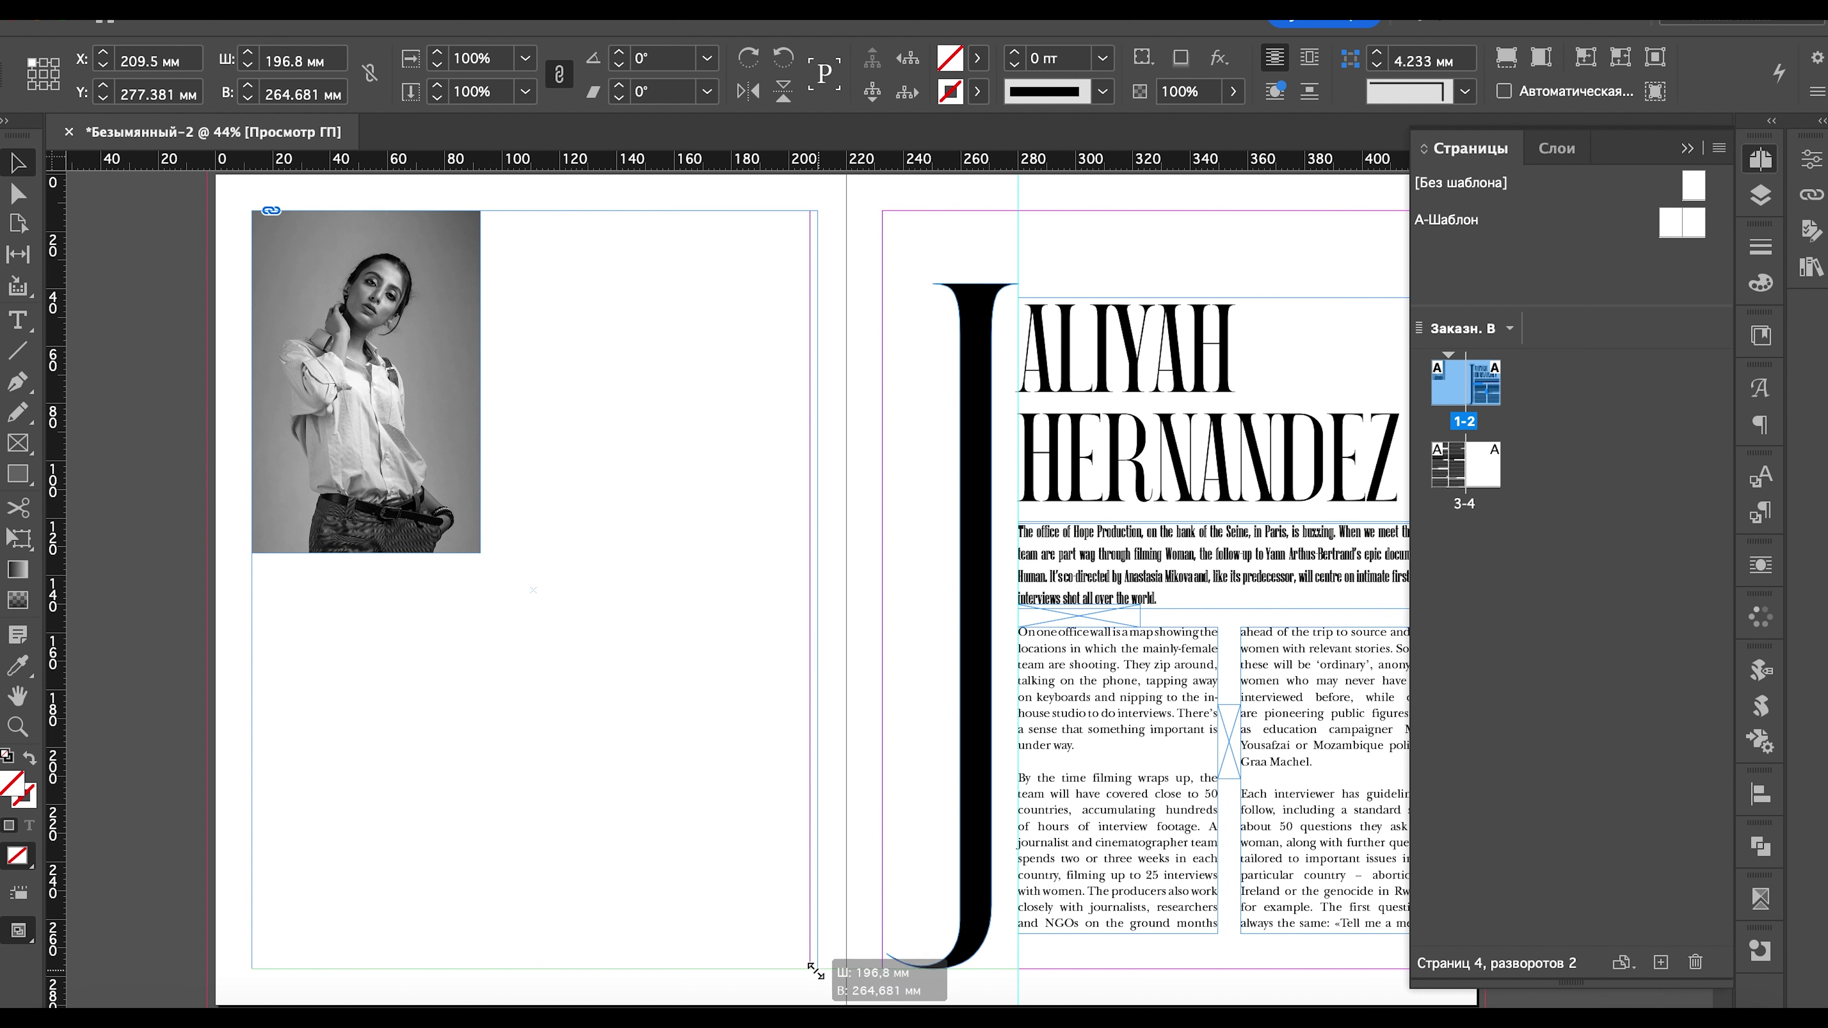
{"action": "left_click", "coordinate": [531, 590]}
{"action": "key", "text": "ctrl+alt+shift+c"}
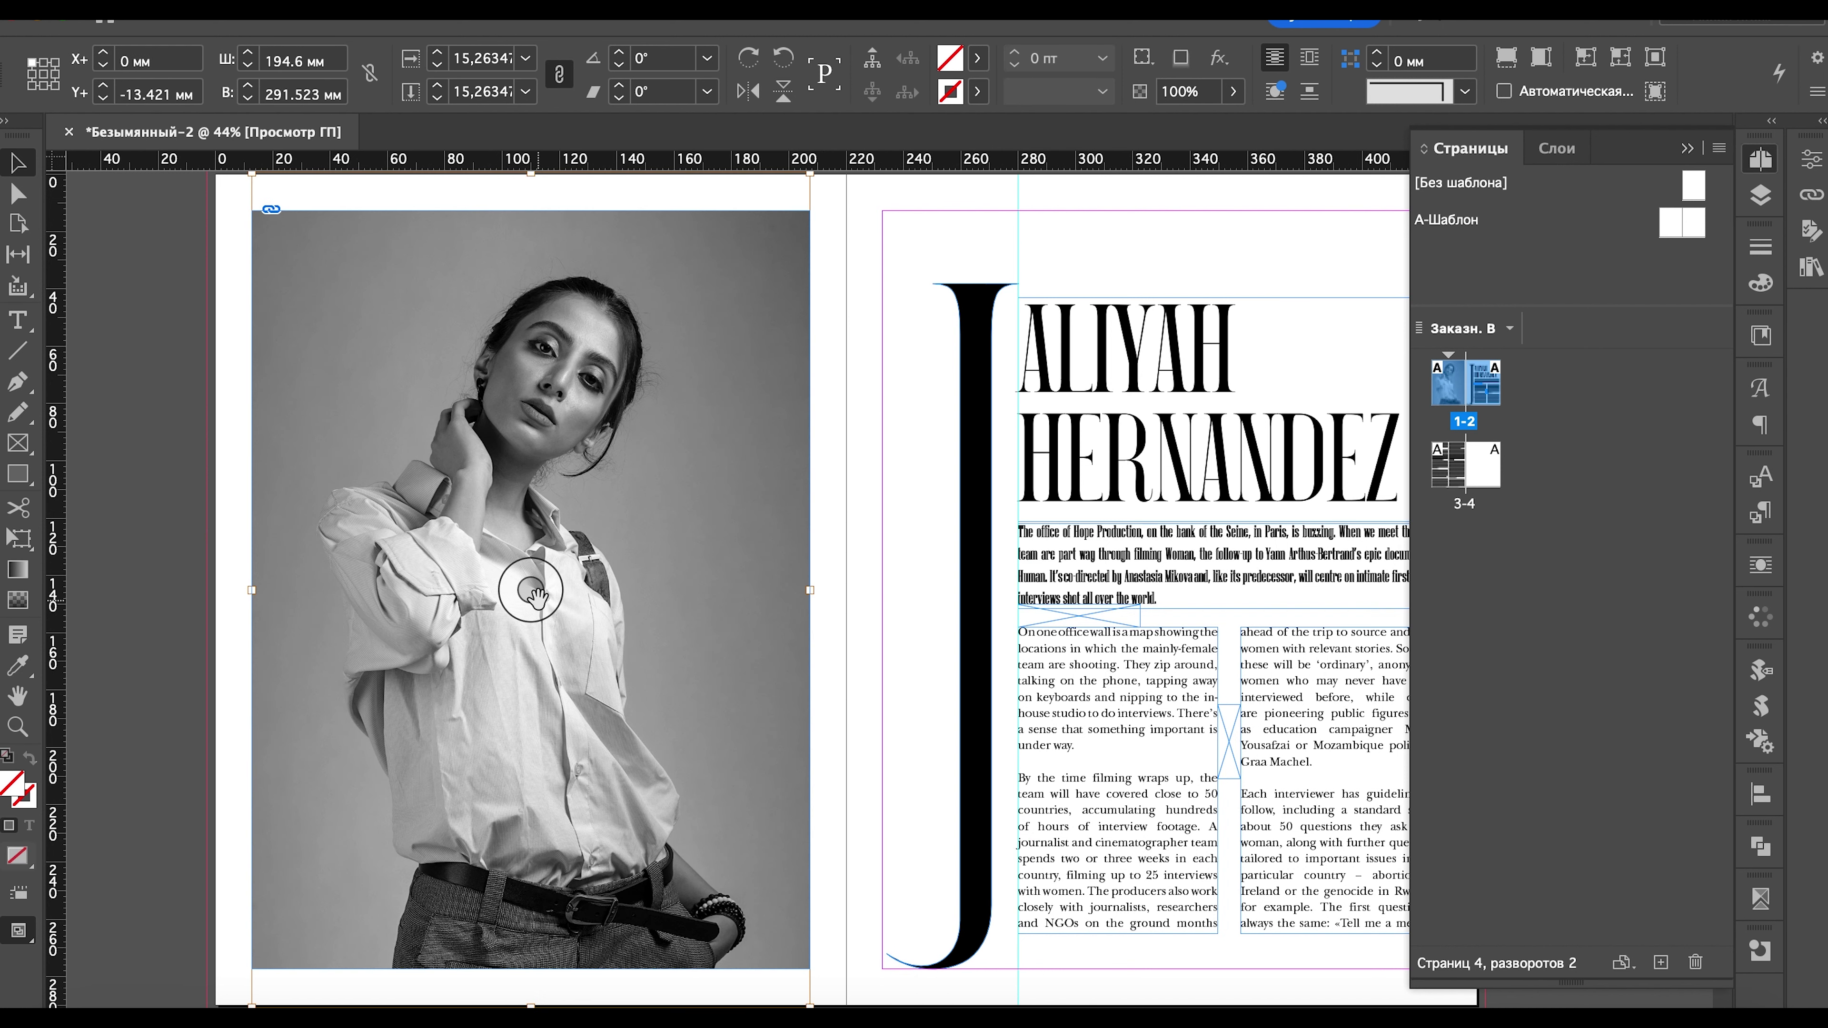
{"action": "left_click_drag", "start_coordinate": [530, 590], "coordinate": [528, 576]}
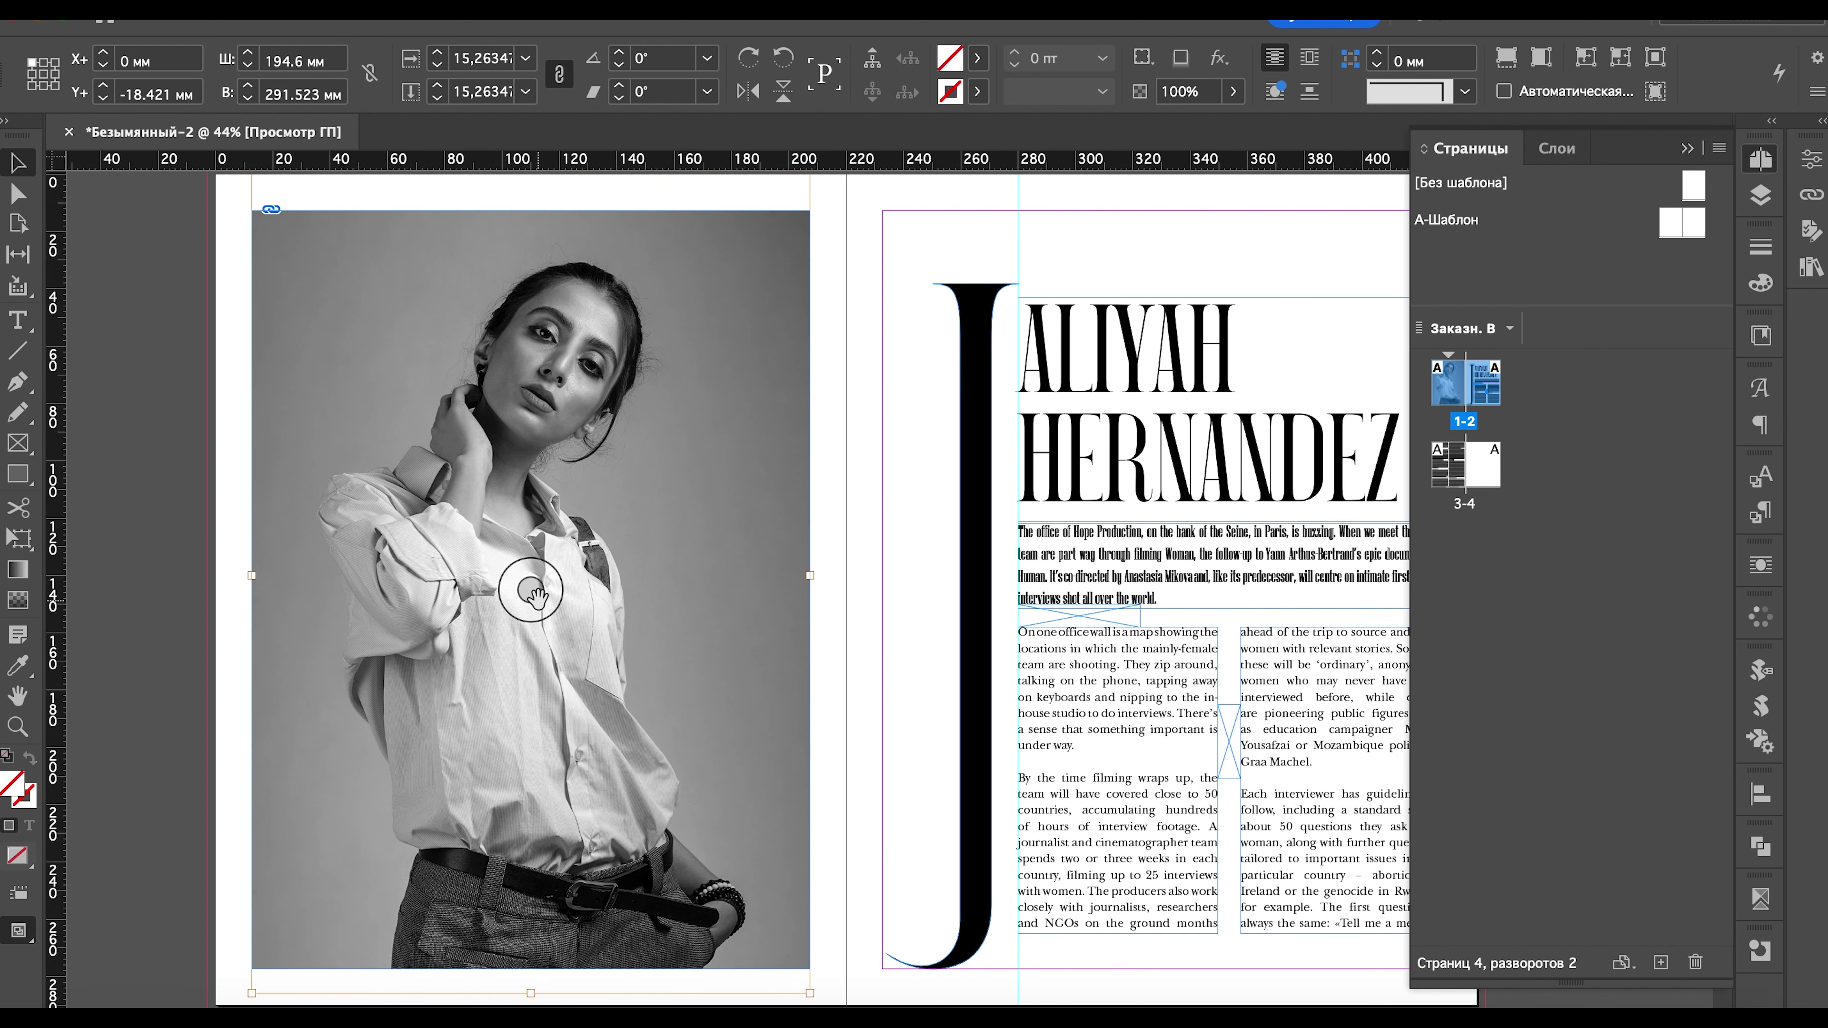
{"action": "left_click", "coordinate": [159, 450]}
- Nudge the J, headline and article text up 10 mm and preview the spread
{"action": "key", "text": "ctrl+minus"}
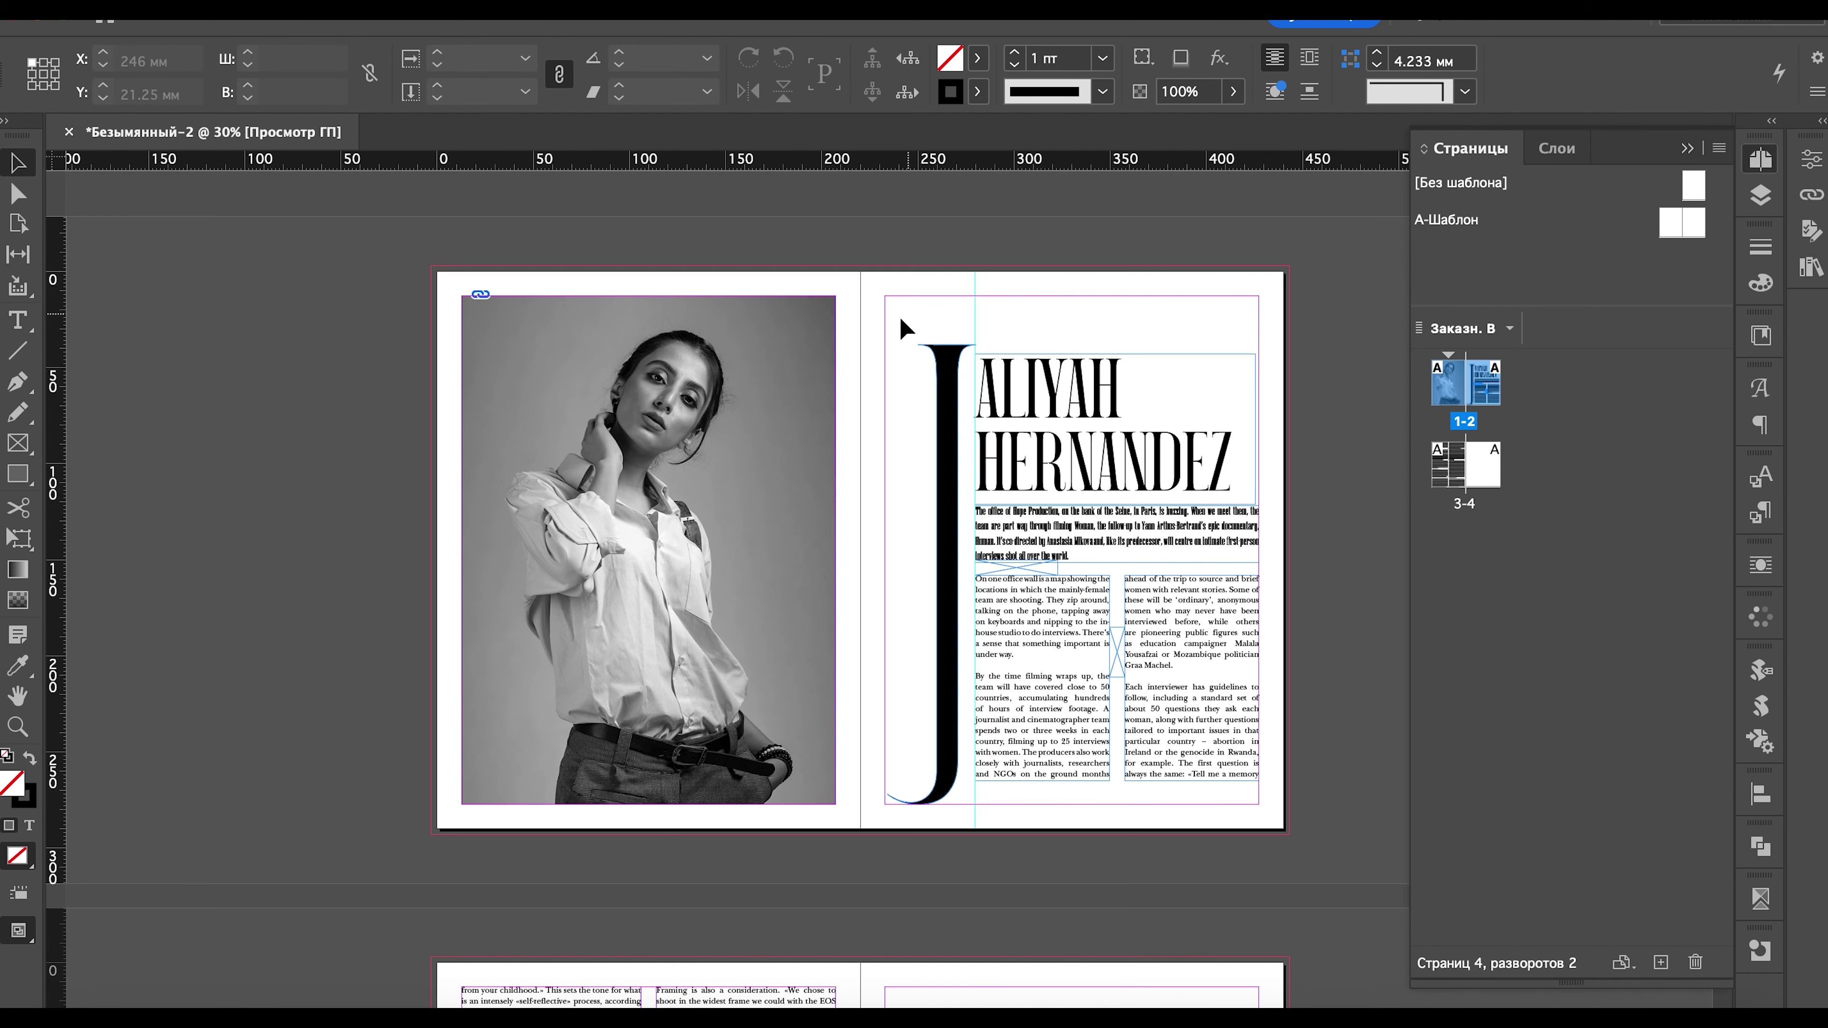
{"action": "left_click", "coordinate": [1259, 805]}
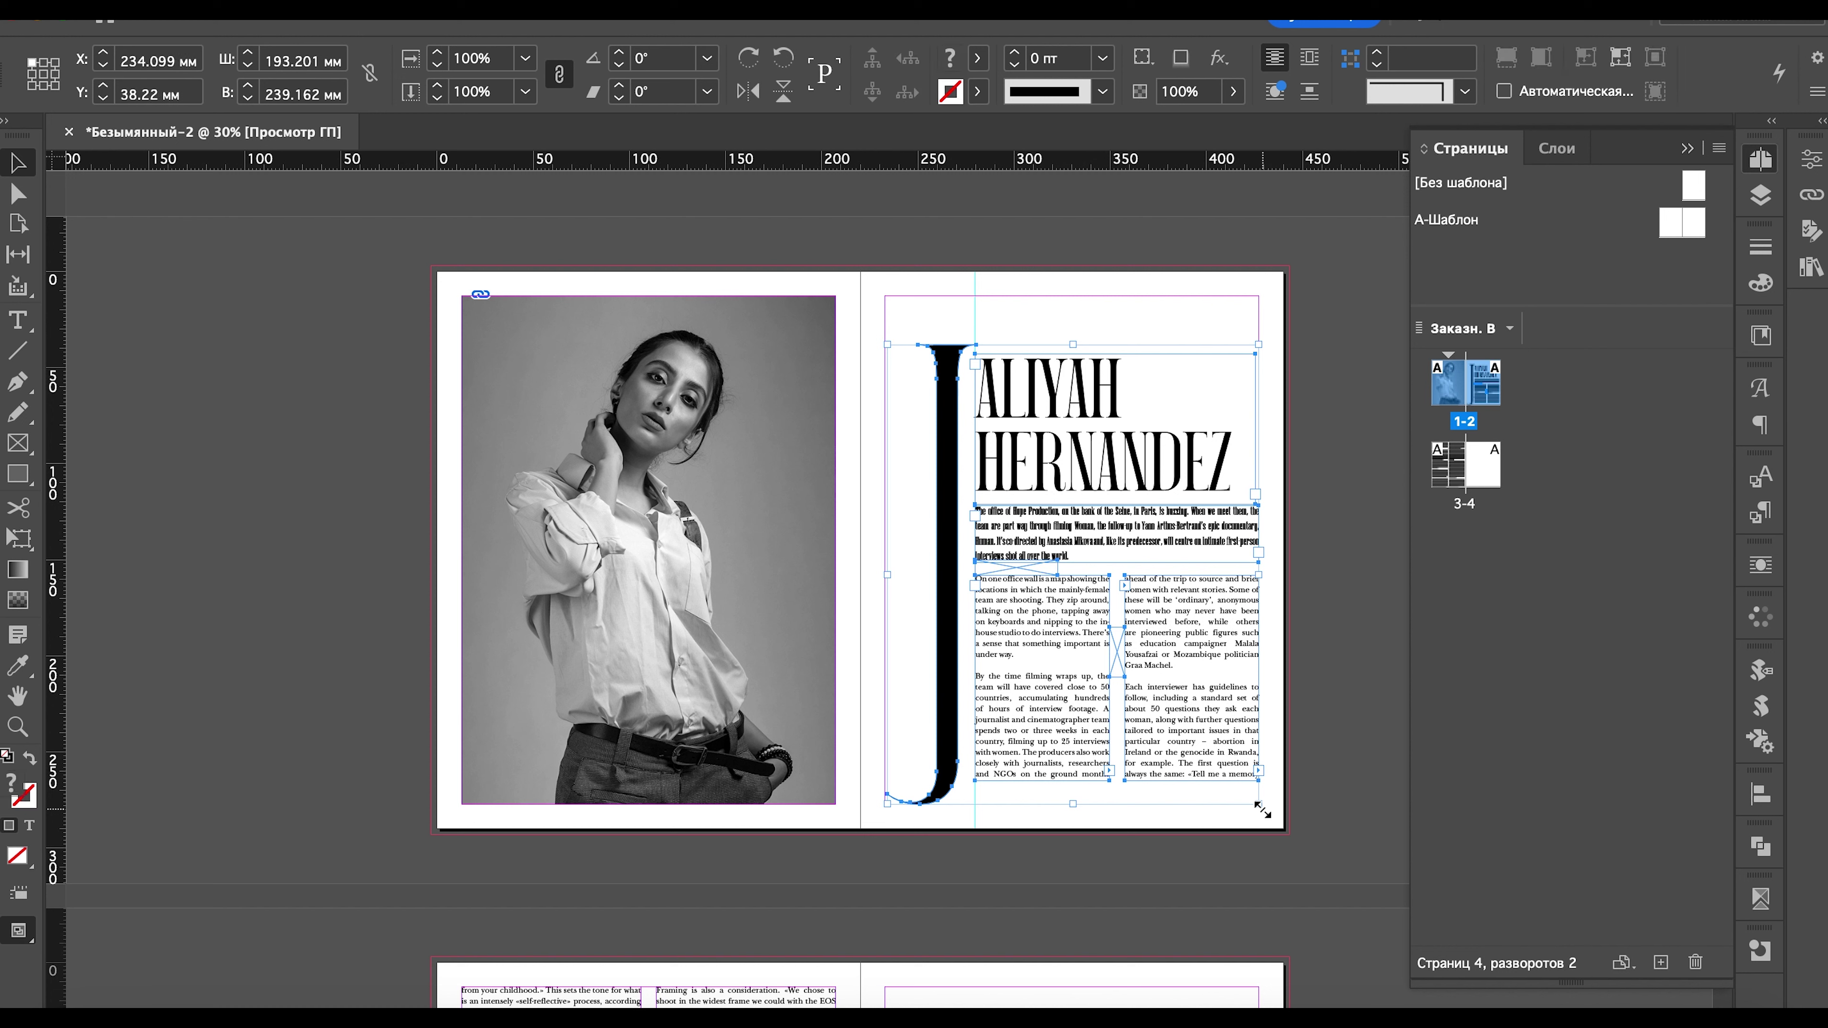
{"action": "key", "text": "Up"}
{"action": "key", "text": "Up"}
{"action": "key", "text": "Up"}
{"action": "key", "text": "Up"}
{"action": "key", "text": "Up"}
{"action": "key", "text": "Up"}
{"action": "key", "text": "Up"}
{"action": "key", "text": "Up"}
{"action": "key", "text": "Up"}
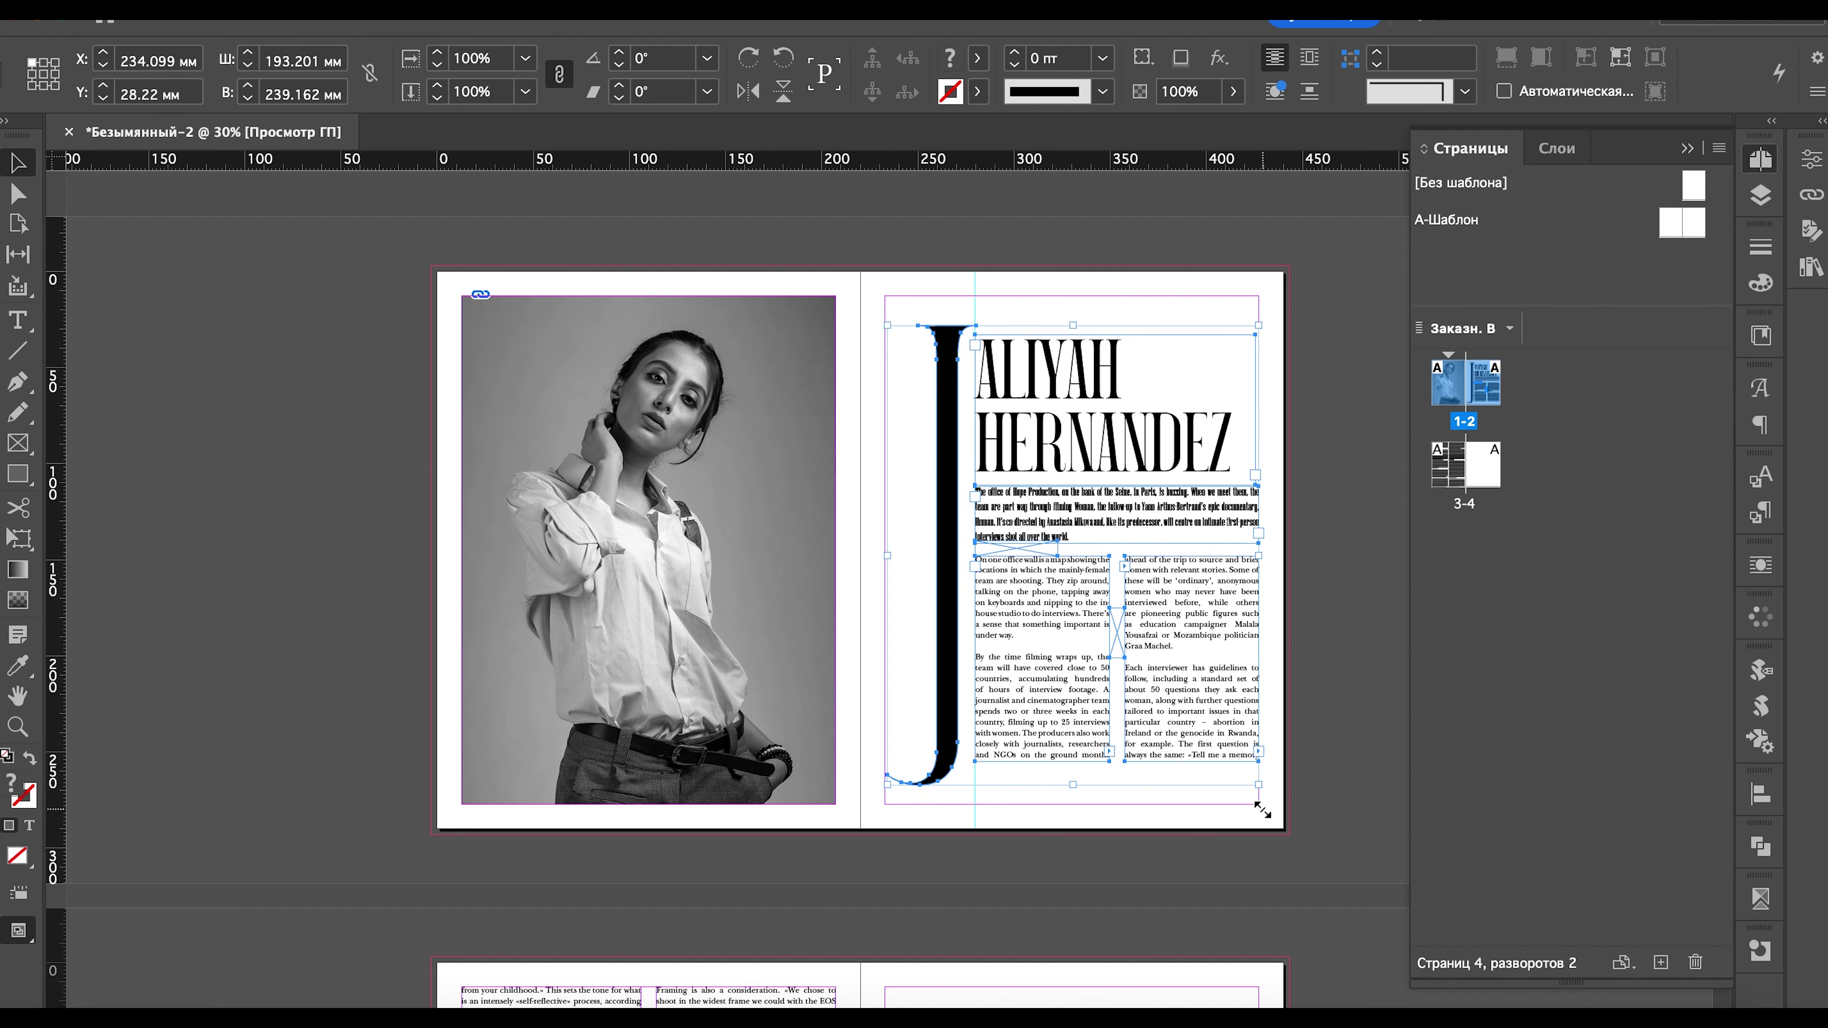
{"action": "key", "text": "w"}
{"action": "left_click", "coordinate": [1328, 805]}
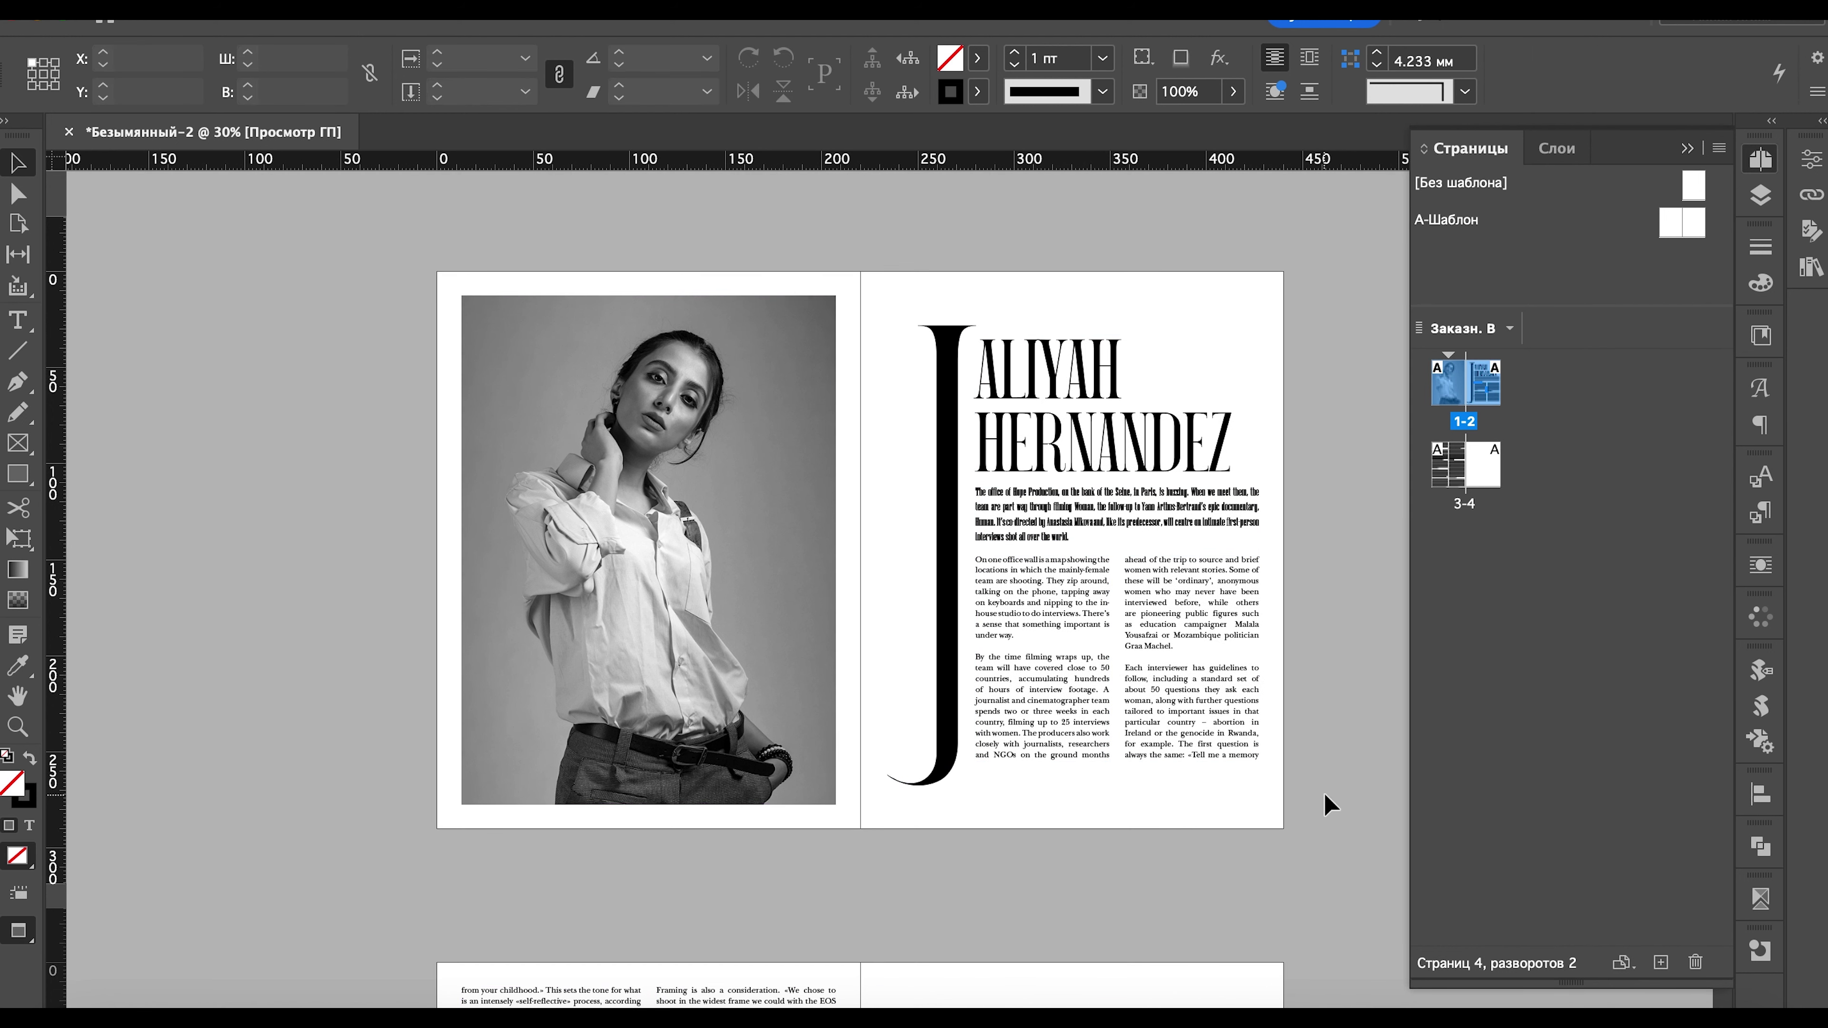
{"action": "key", "text": "w"}
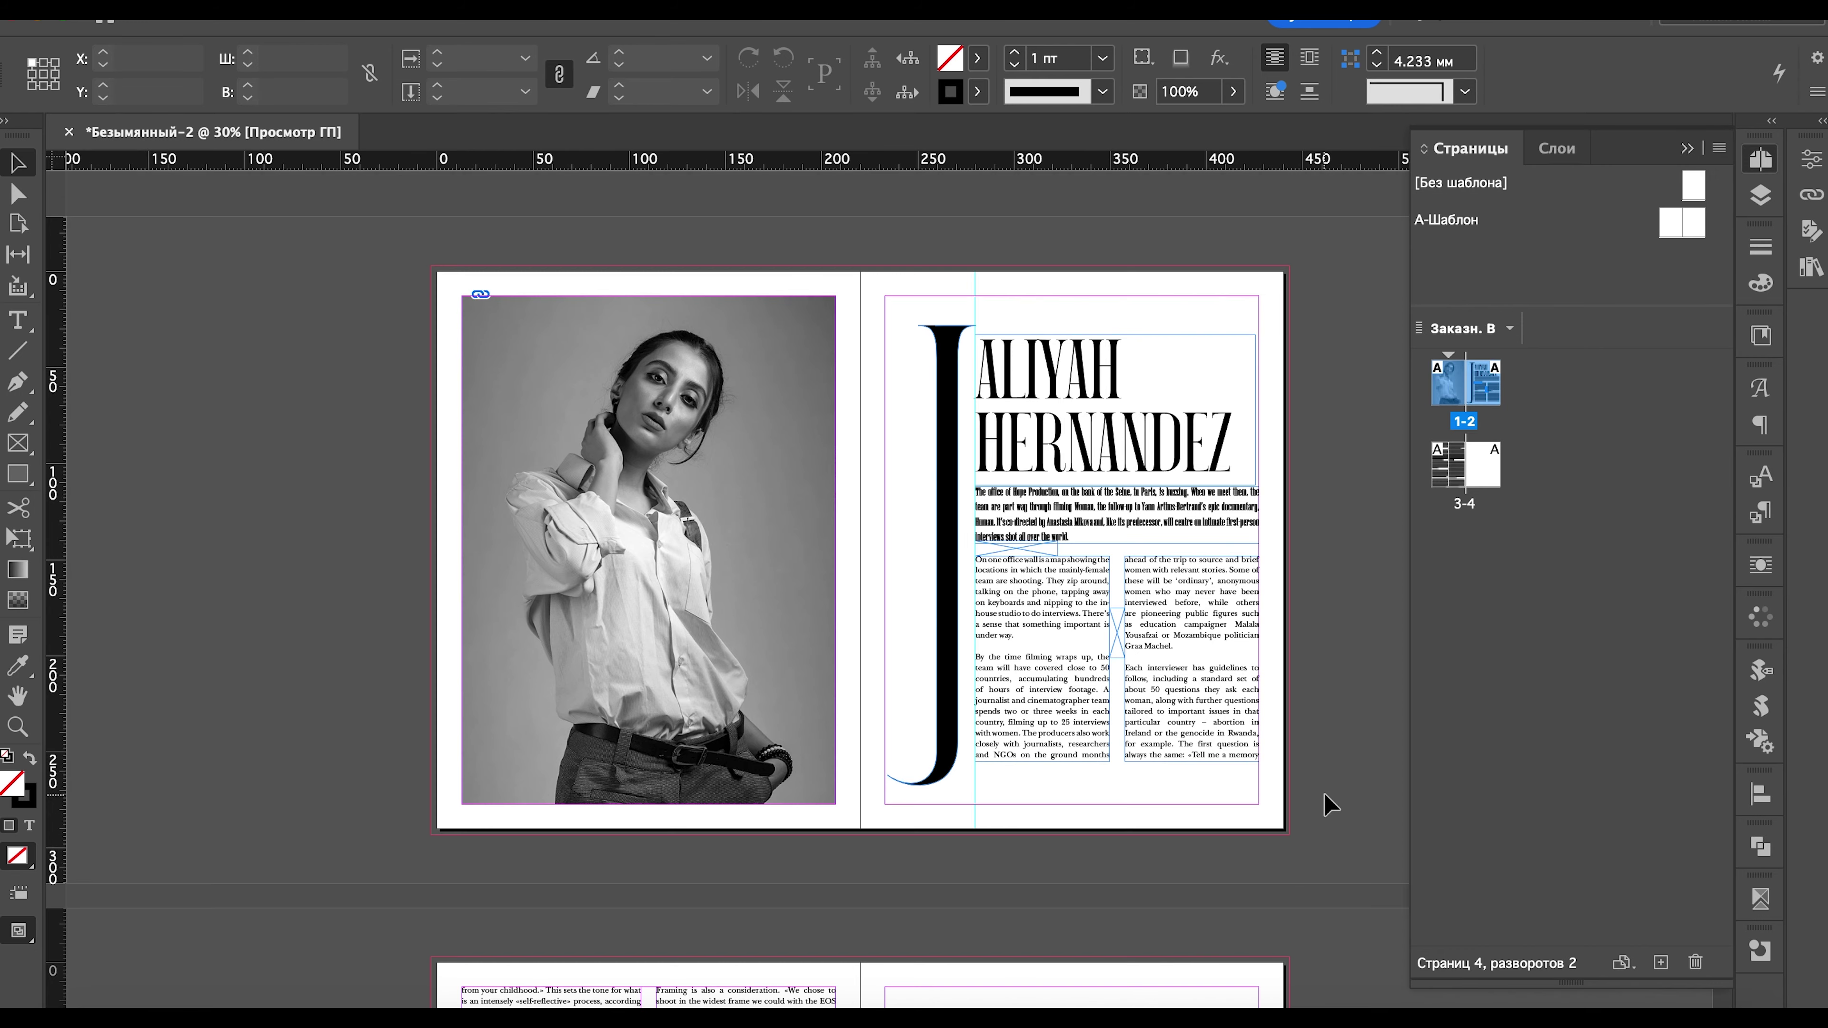
{"action": "scroll", "coordinate": [1328, 805], "scroll_direction": "down", "scroll_amount": 5}
{"action": "scroll", "coordinate": [1327, 805], "scroll_direction": "down", "scroll_amount": 4}
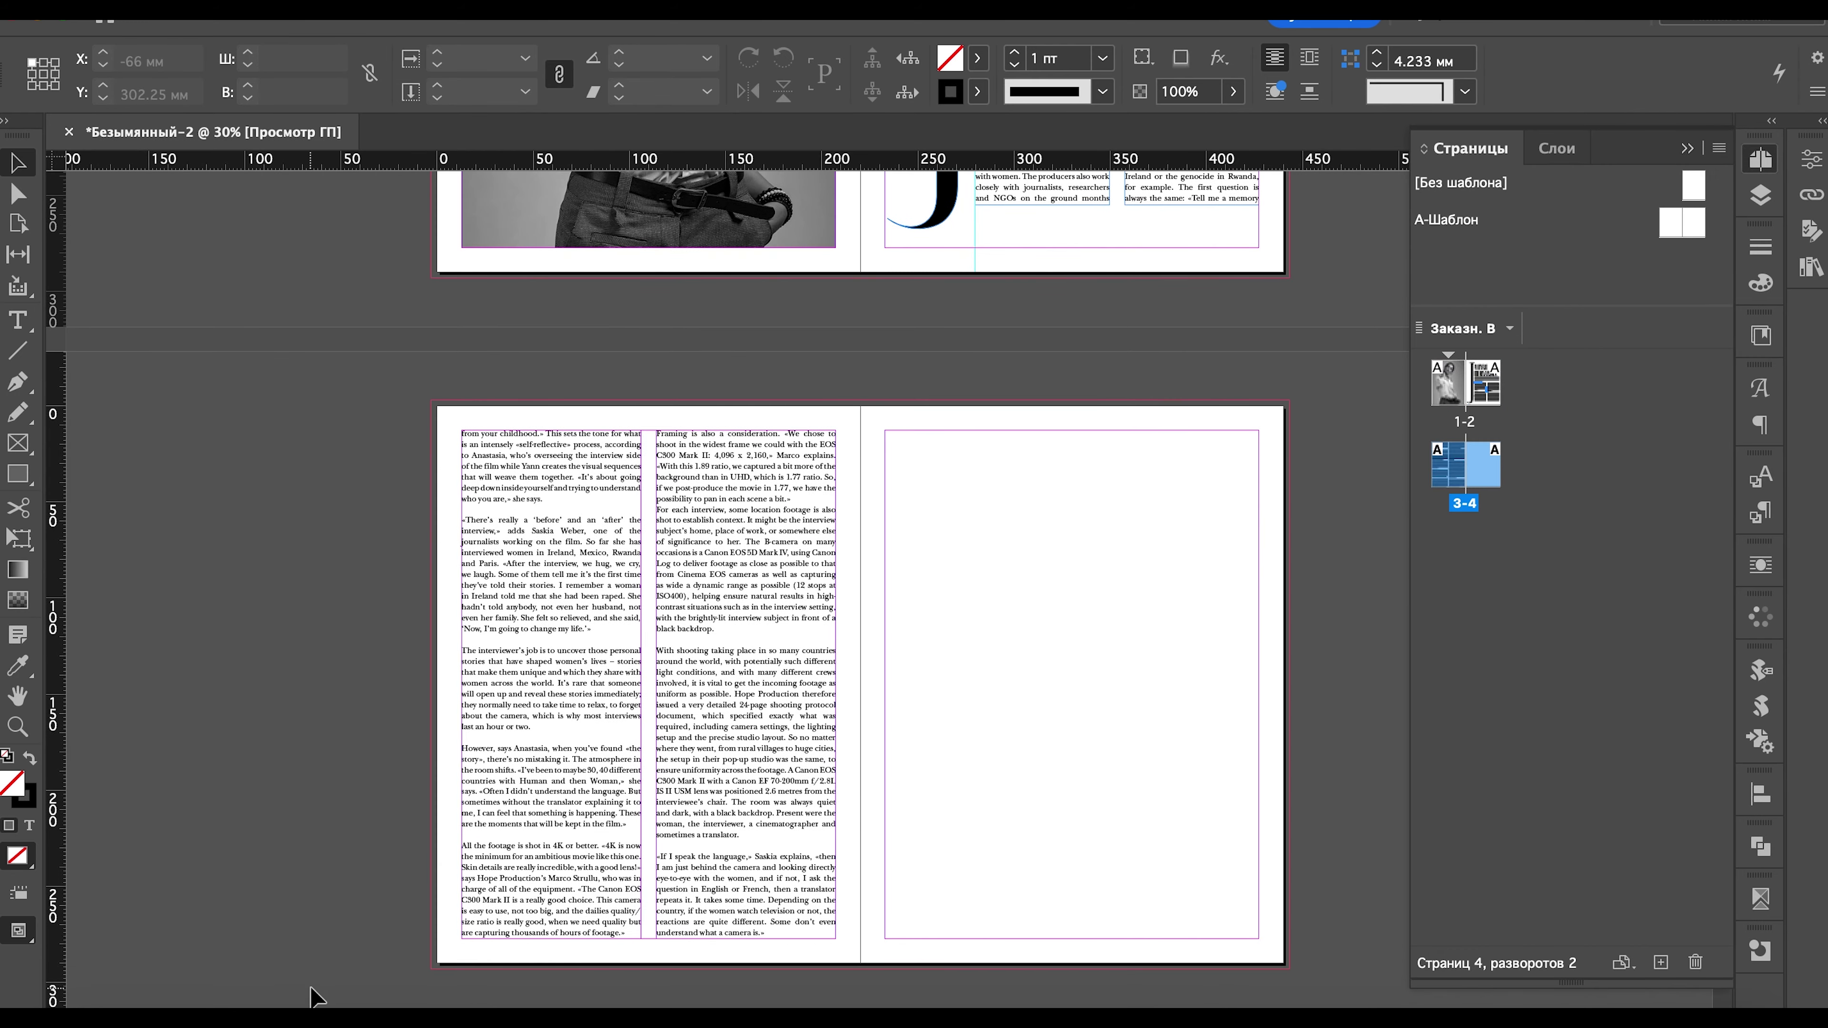
- Place the first portrait photo on the second spread's right page at 25% scale
{"action": "key", "text": "super+d"}
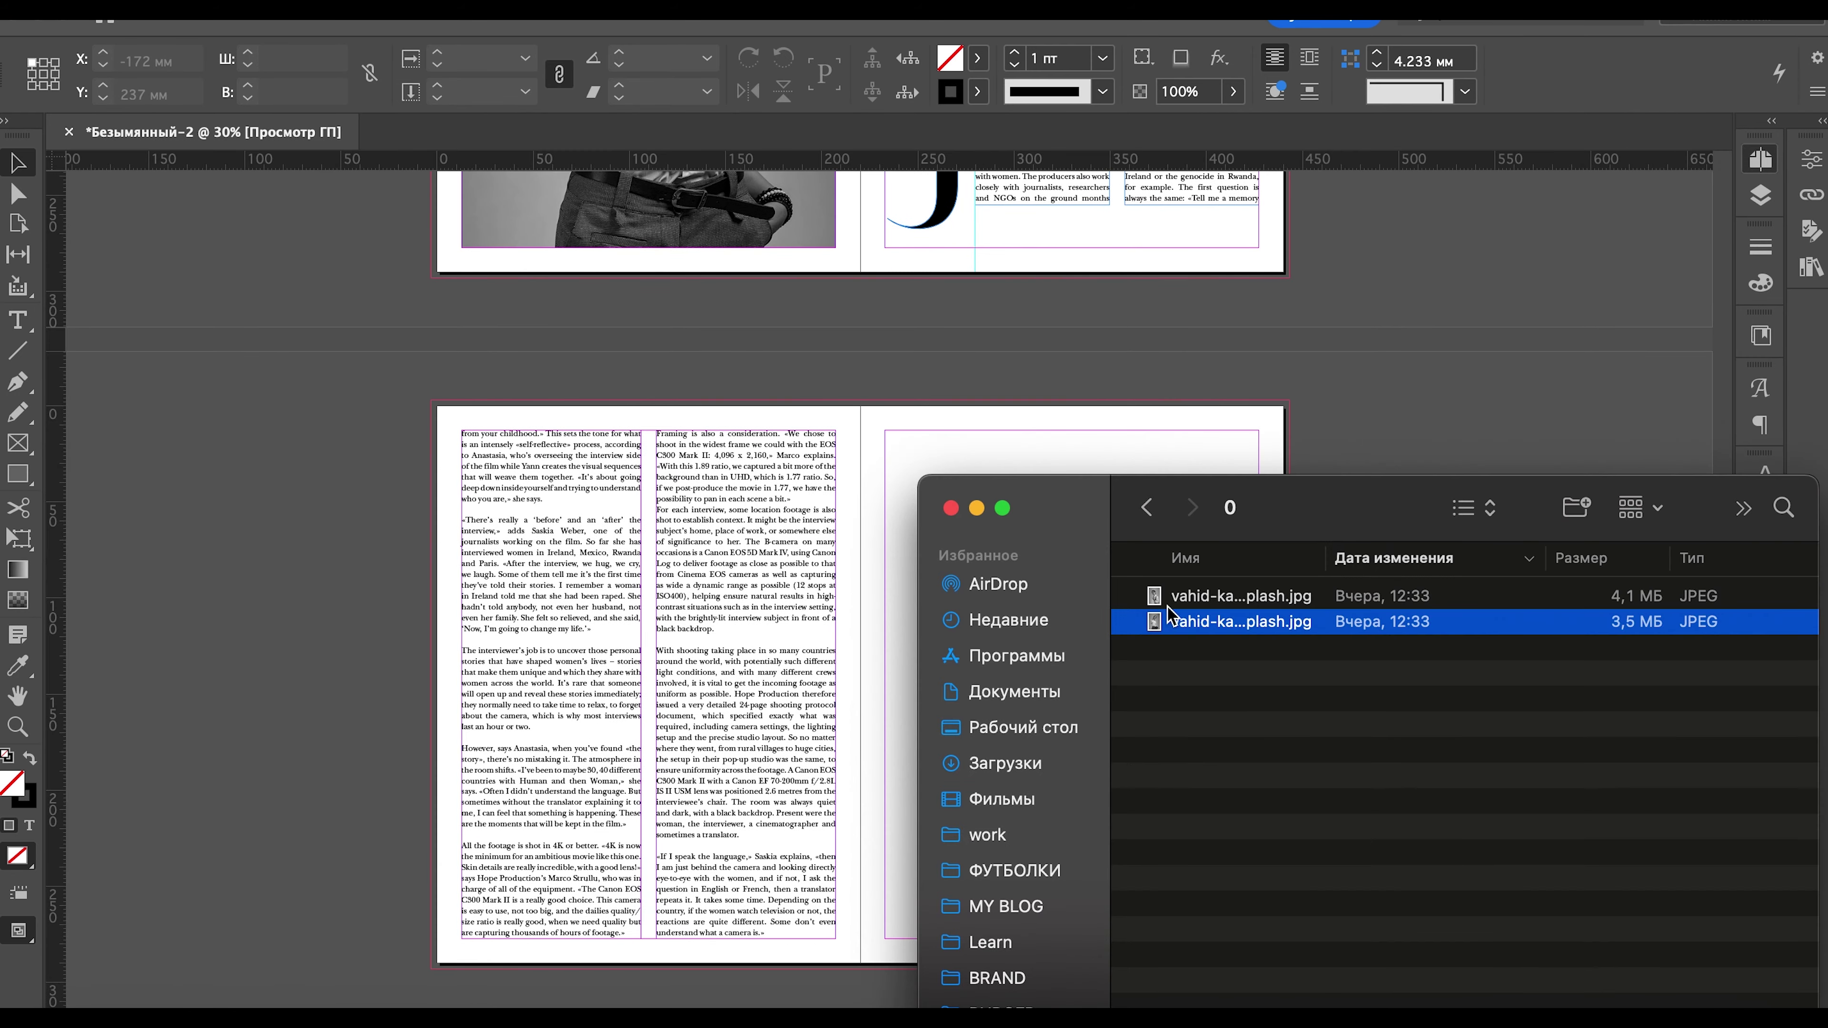
{"action": "left_click_drag", "start_coordinate": [1210, 596], "coordinate": [1005, 436]}
{"action": "left_click", "coordinate": [942, 488]}
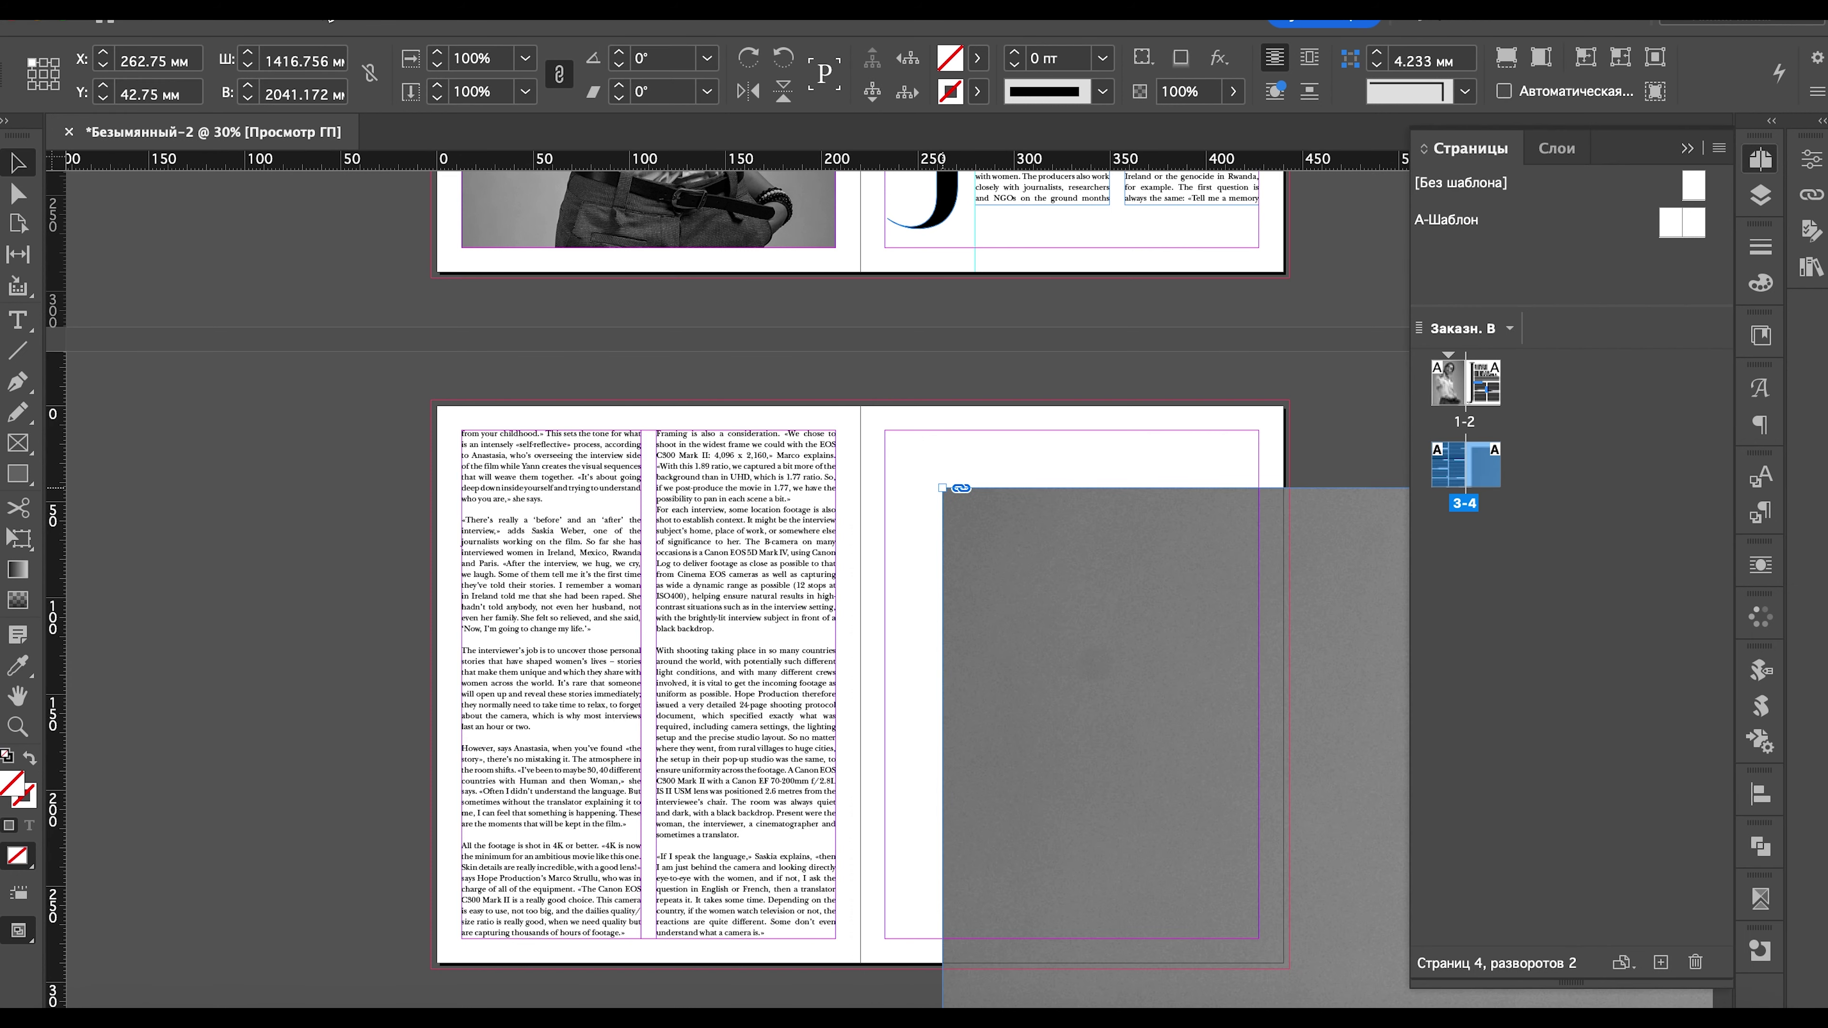
{"action": "left_click", "coordinate": [526, 58]}
{"action": "left_click", "coordinate": [503, 229]}
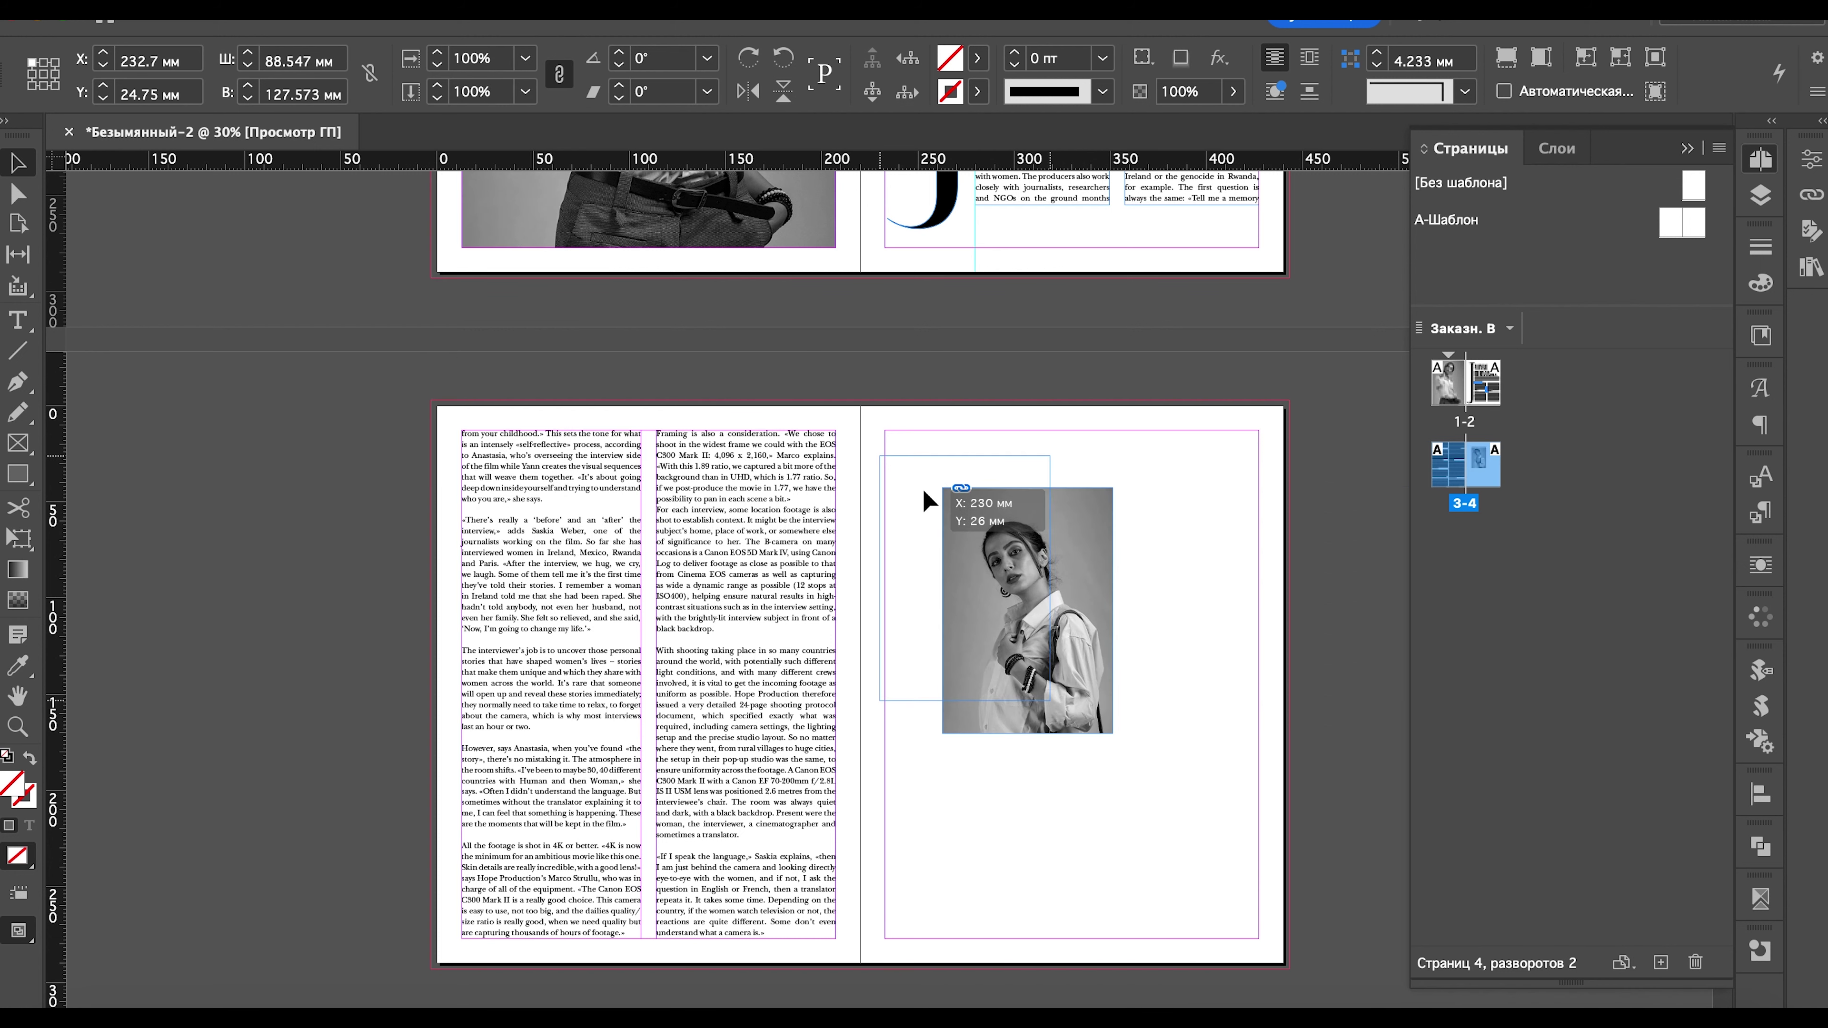
- Move the photo to the page's top-left margin, stretch it to the margins, and preview
{"action": "left_click_drag", "start_coordinate": [993, 543], "coordinate": [936, 485]}
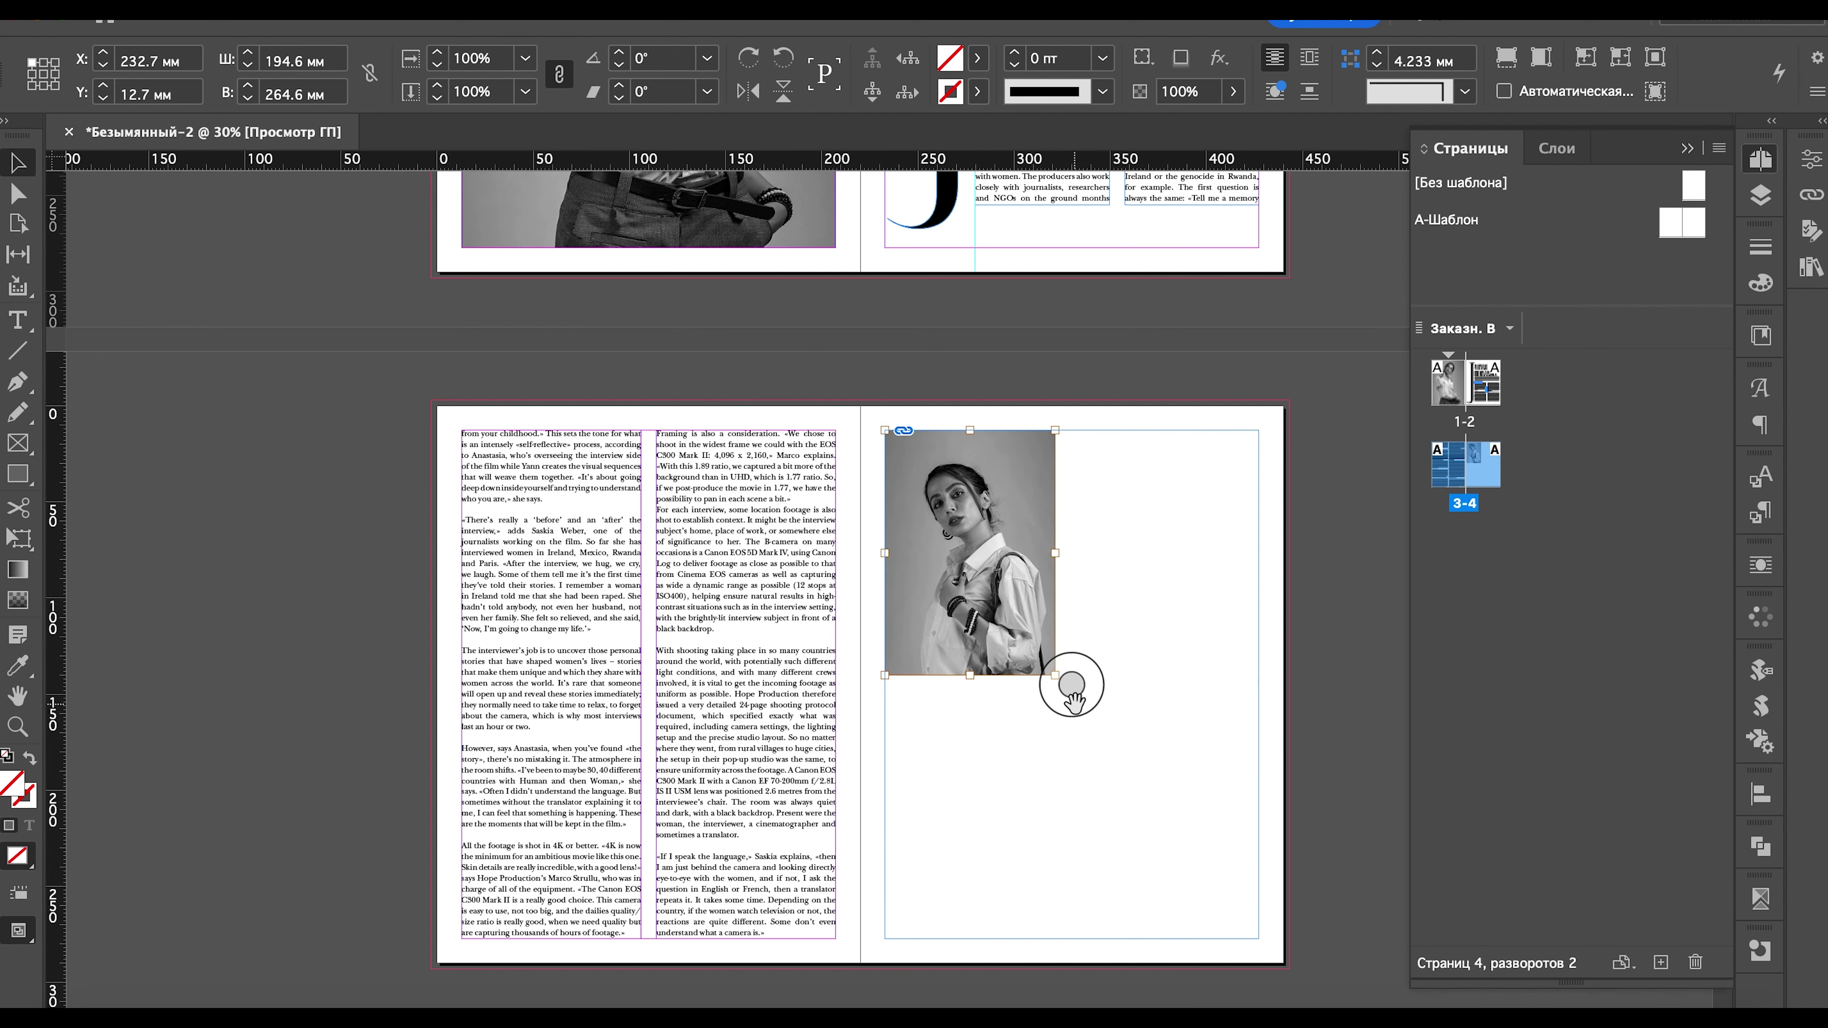
{"action": "left_click_drag", "start_coordinate": [1055, 675], "coordinate": [1258, 939]}
{"action": "key", "text": "w"}
{"action": "scroll", "coordinate": [1331, 547], "scroll_direction": "up", "scroll_amount": 8}
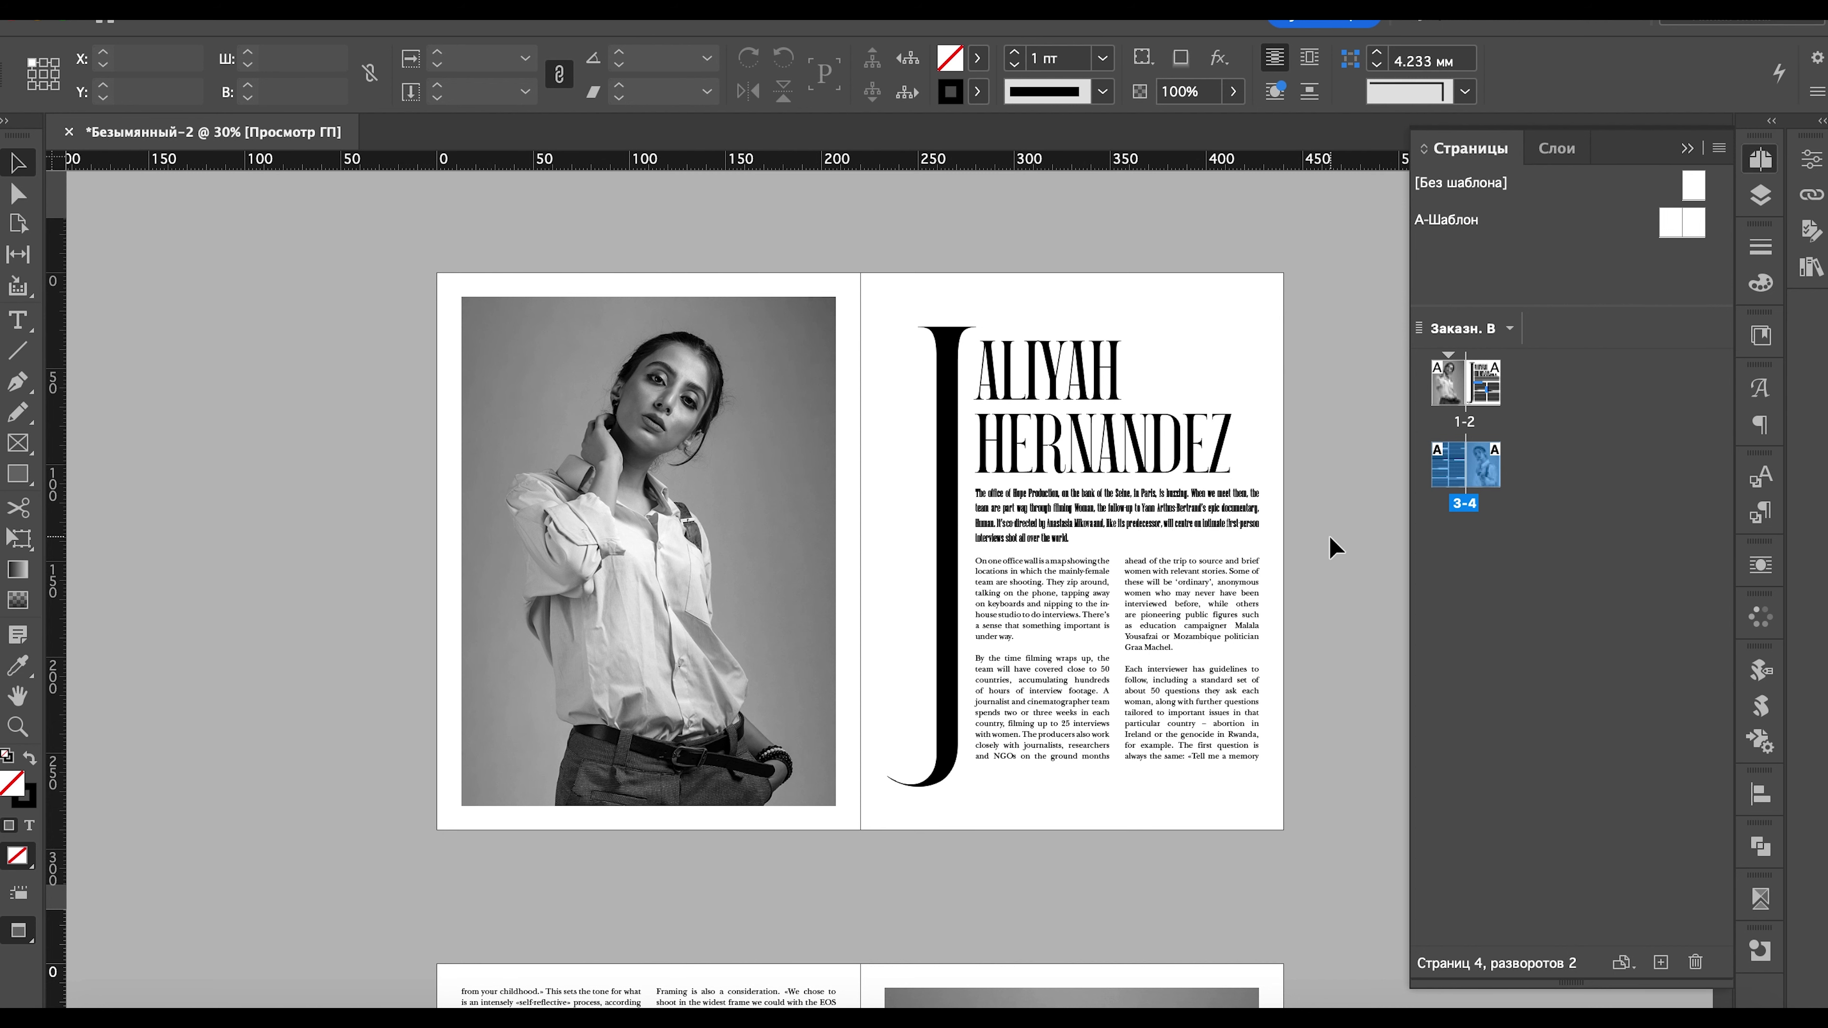
{"action": "scroll", "coordinate": [1332, 547], "scroll_direction": "down", "scroll_amount": 3}
{"action": "scroll", "coordinate": [1331, 548], "scroll_direction": "down", "scroll_amount": 2}
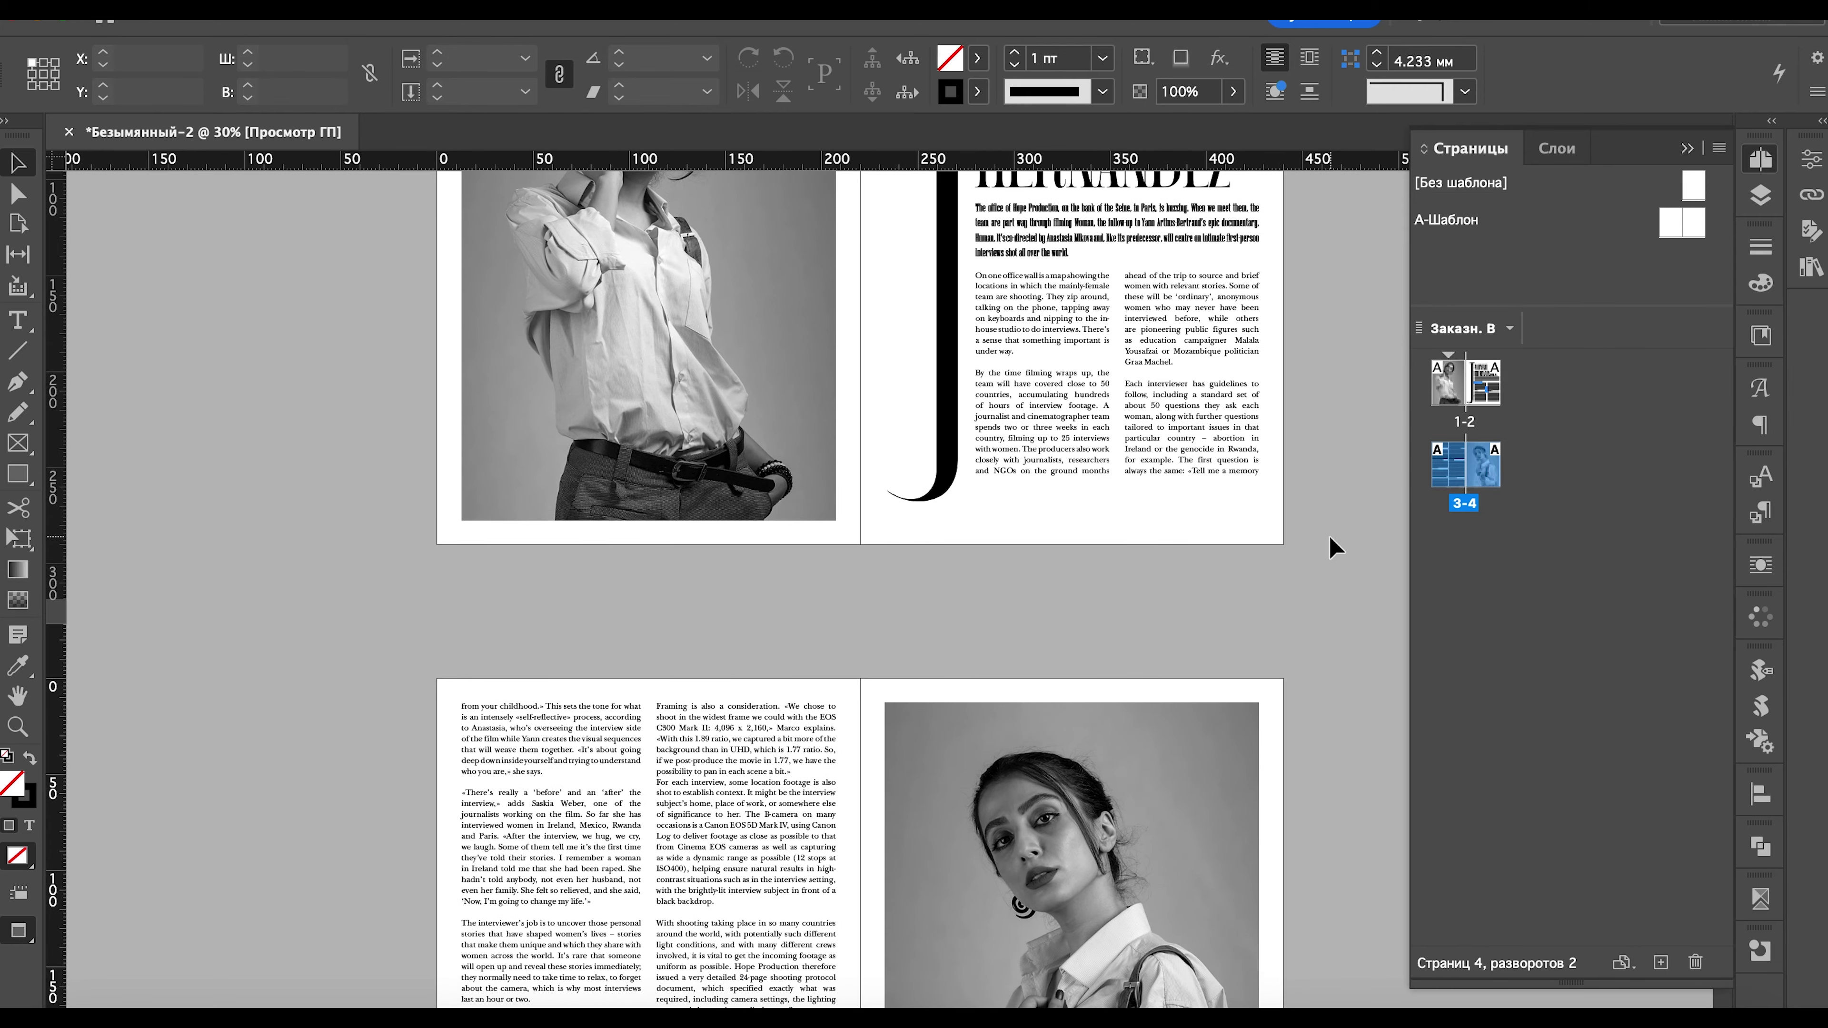
{"action": "scroll", "coordinate": [1332, 548], "scroll_direction": "down", "scroll_amount": 4}
{"action": "scroll", "coordinate": [1332, 547], "scroll_direction": "up", "scroll_amount": 9}
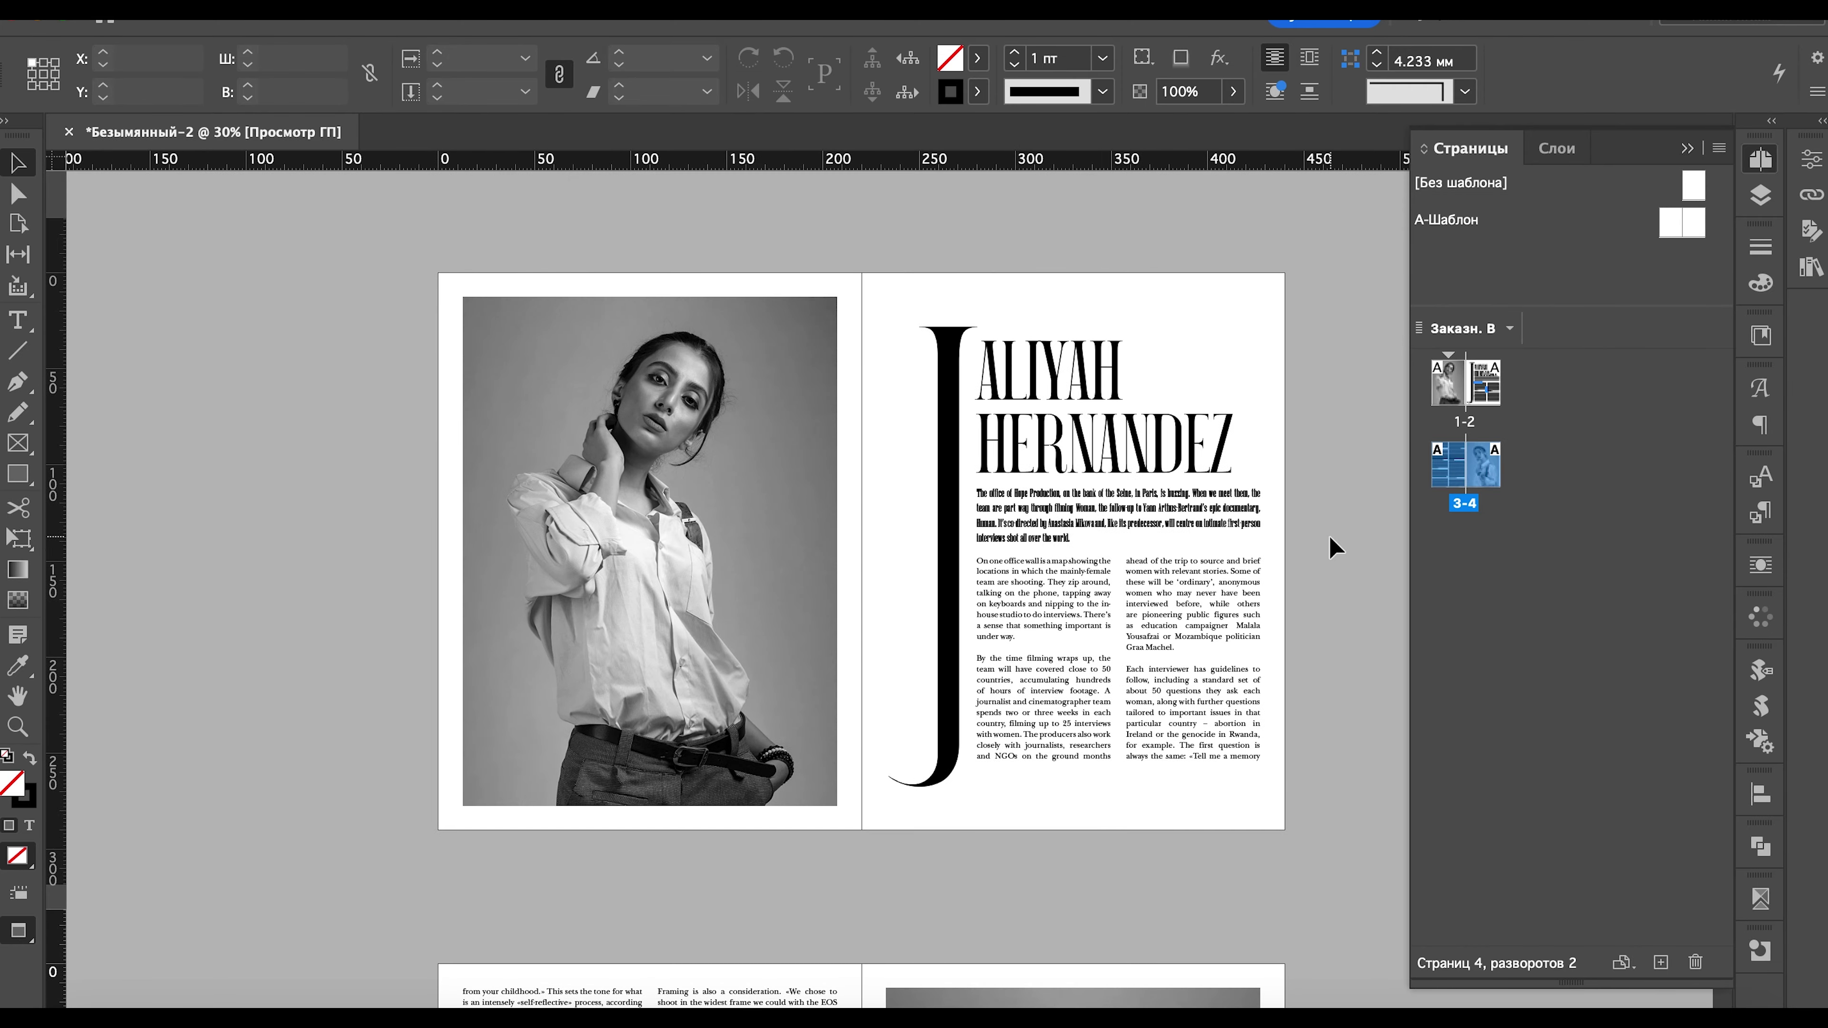